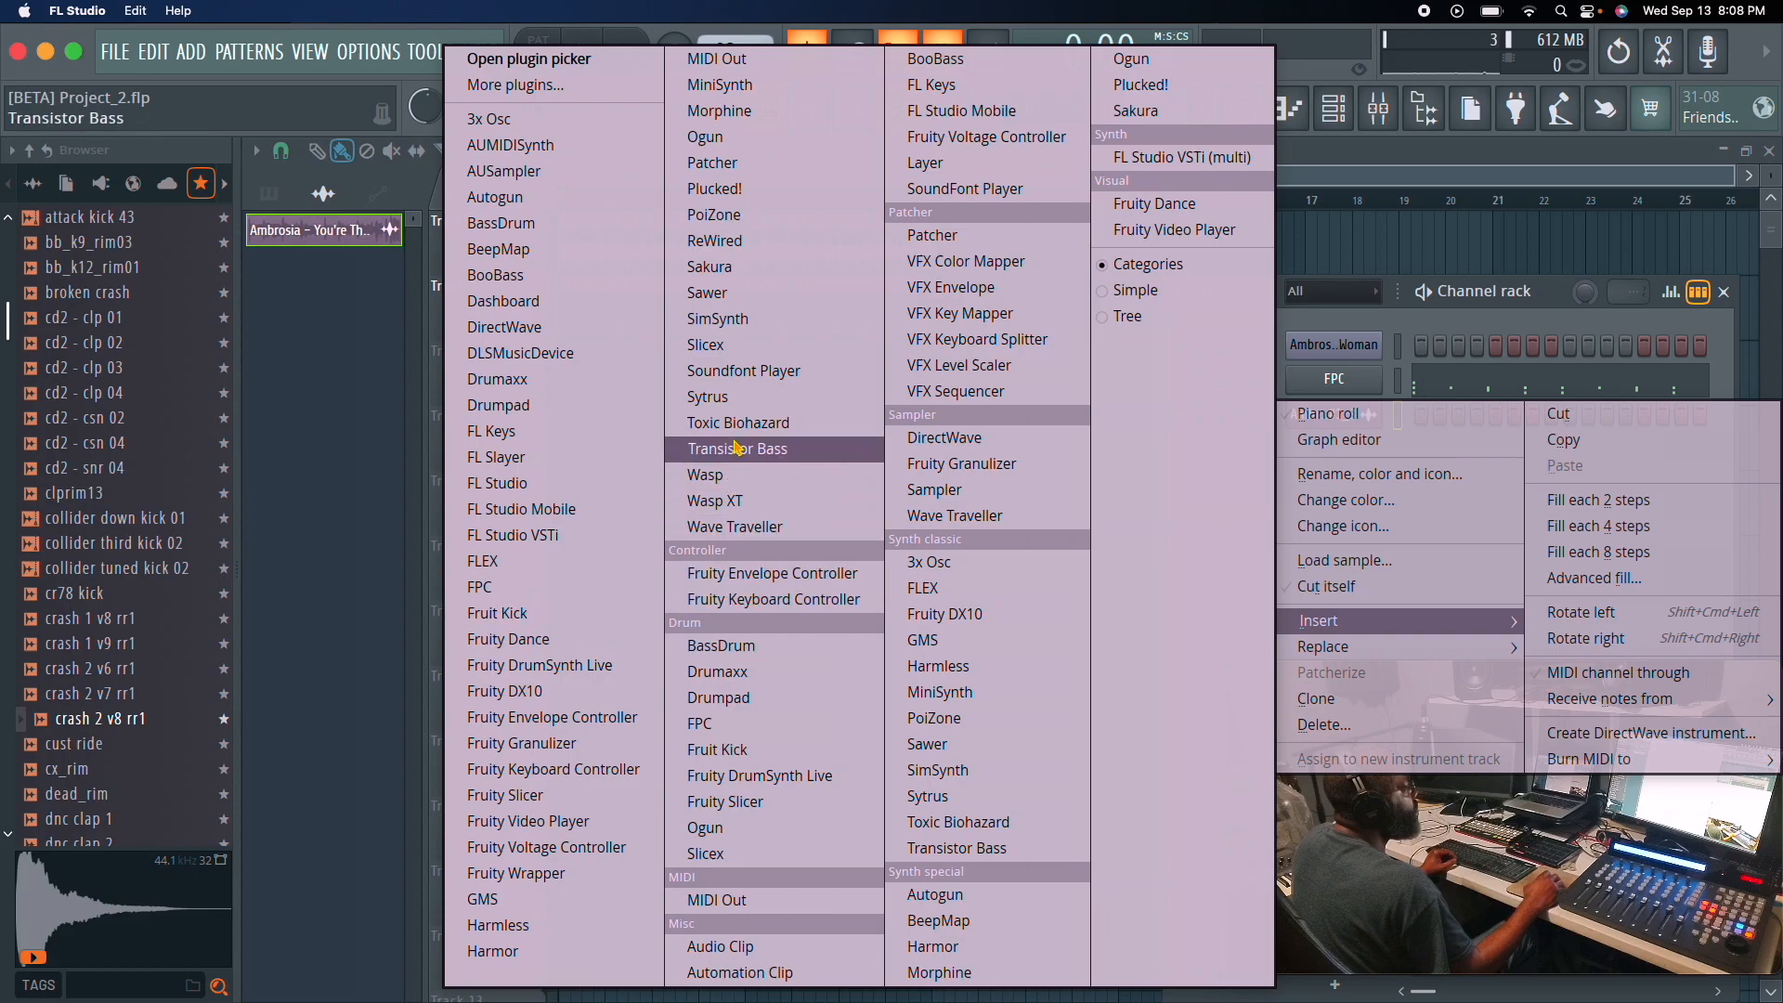
Insert a Sytrus synth channel, load its Deep2 bass preset, and audition the sound against the song.
click(708, 396)
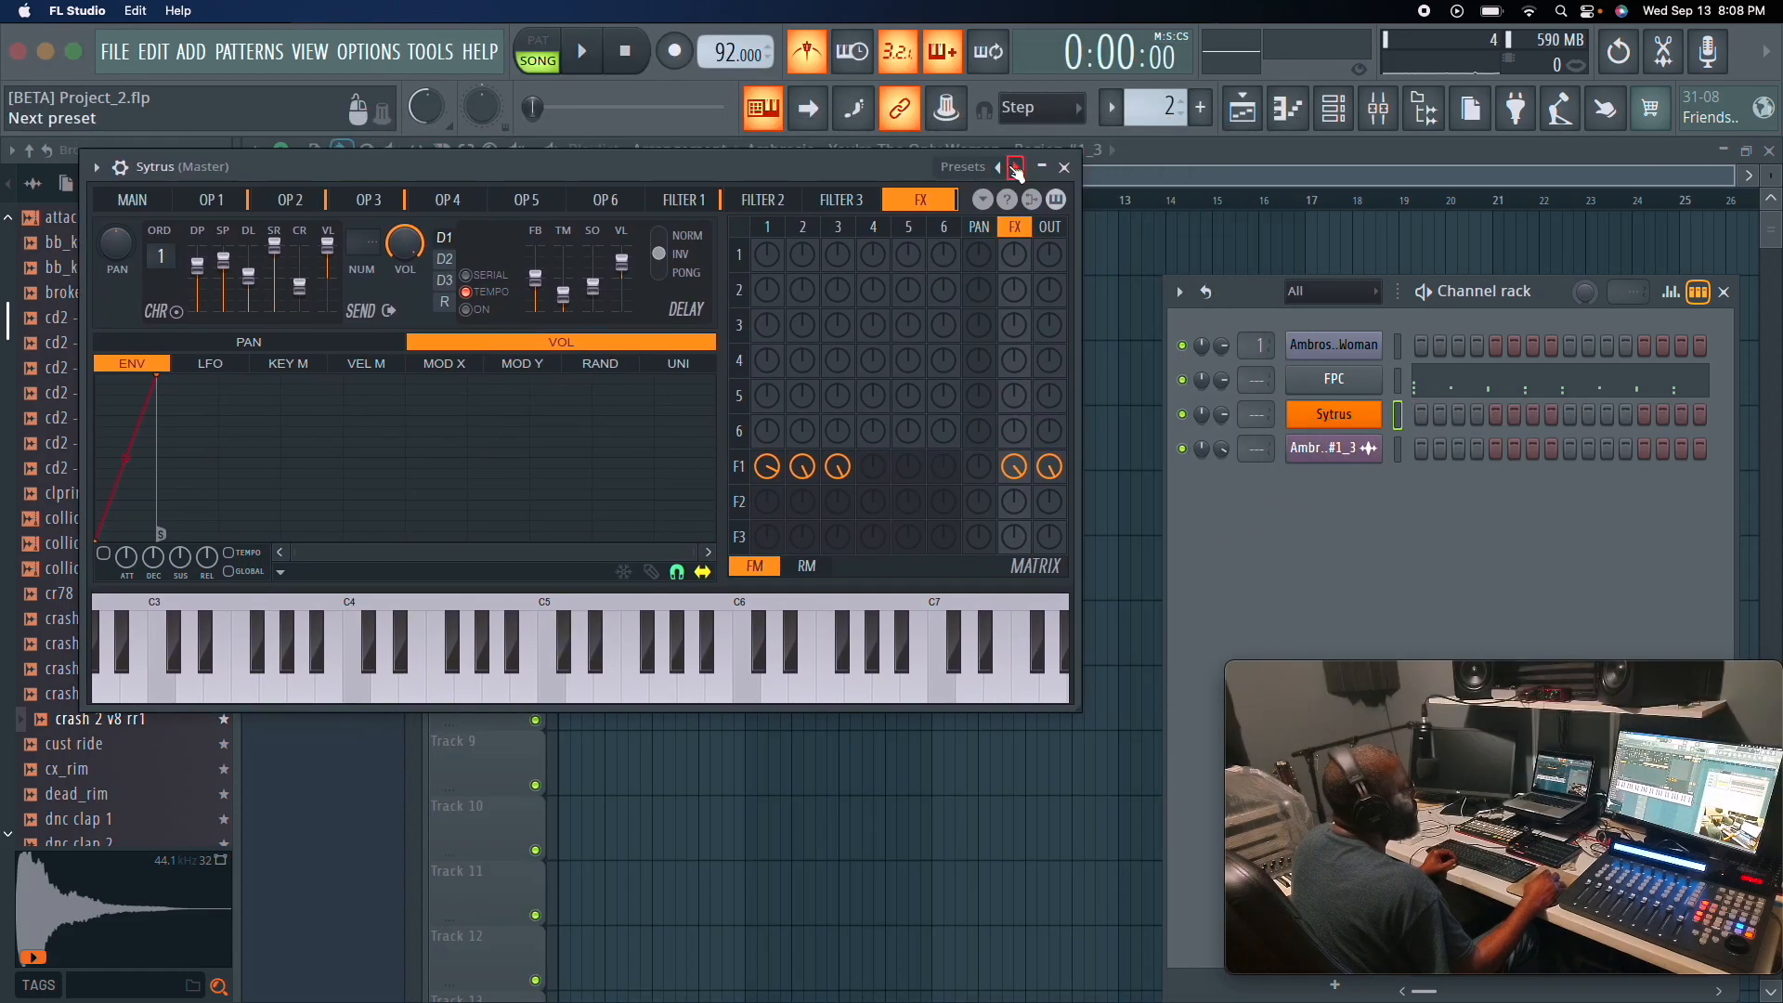
click(1016, 169)
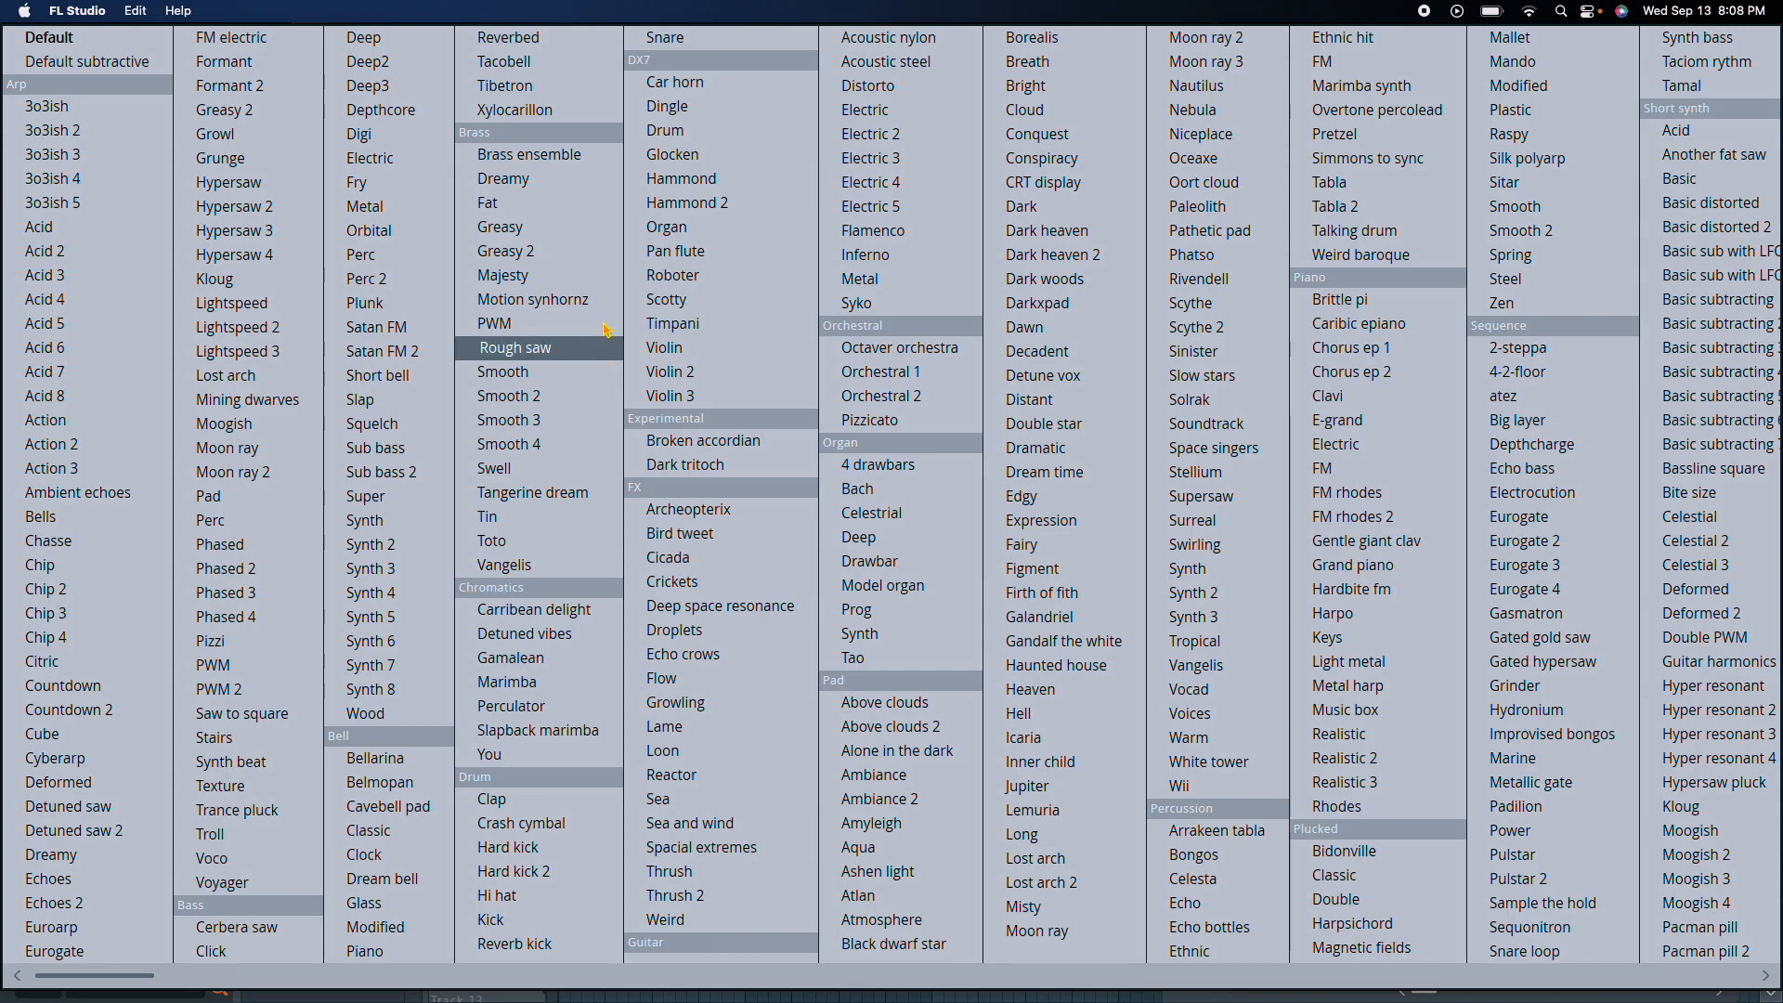
click(402, 65)
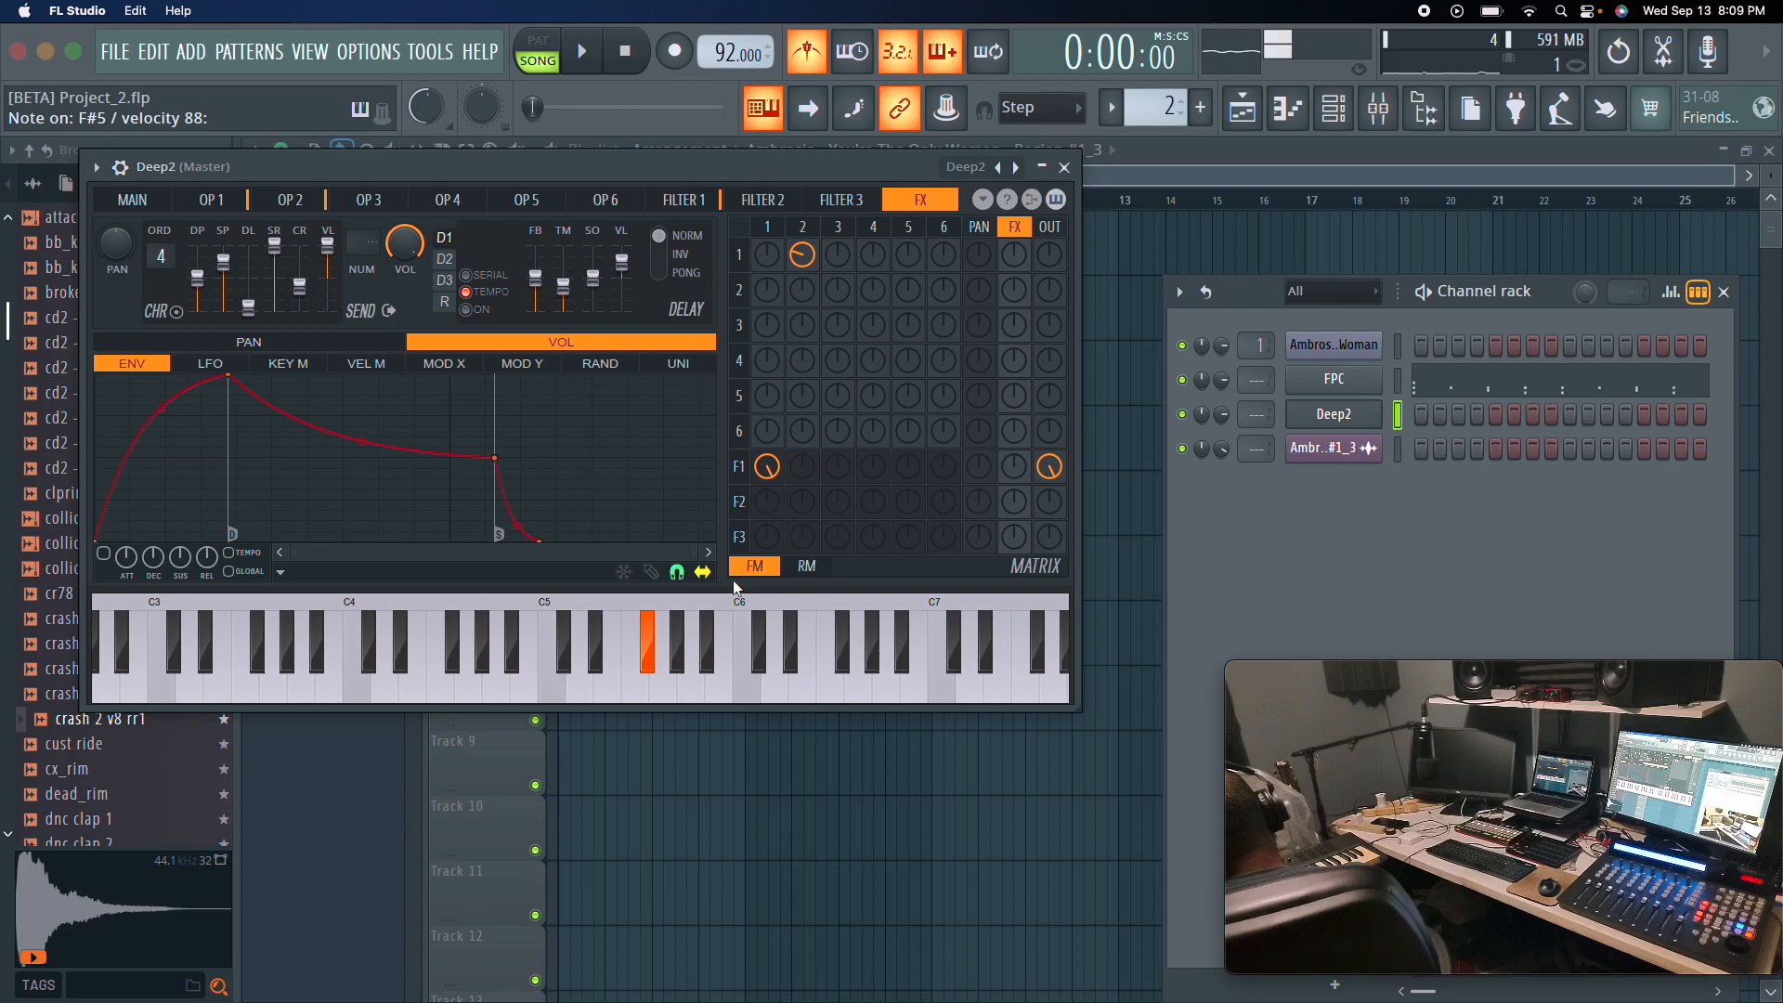
key(space)
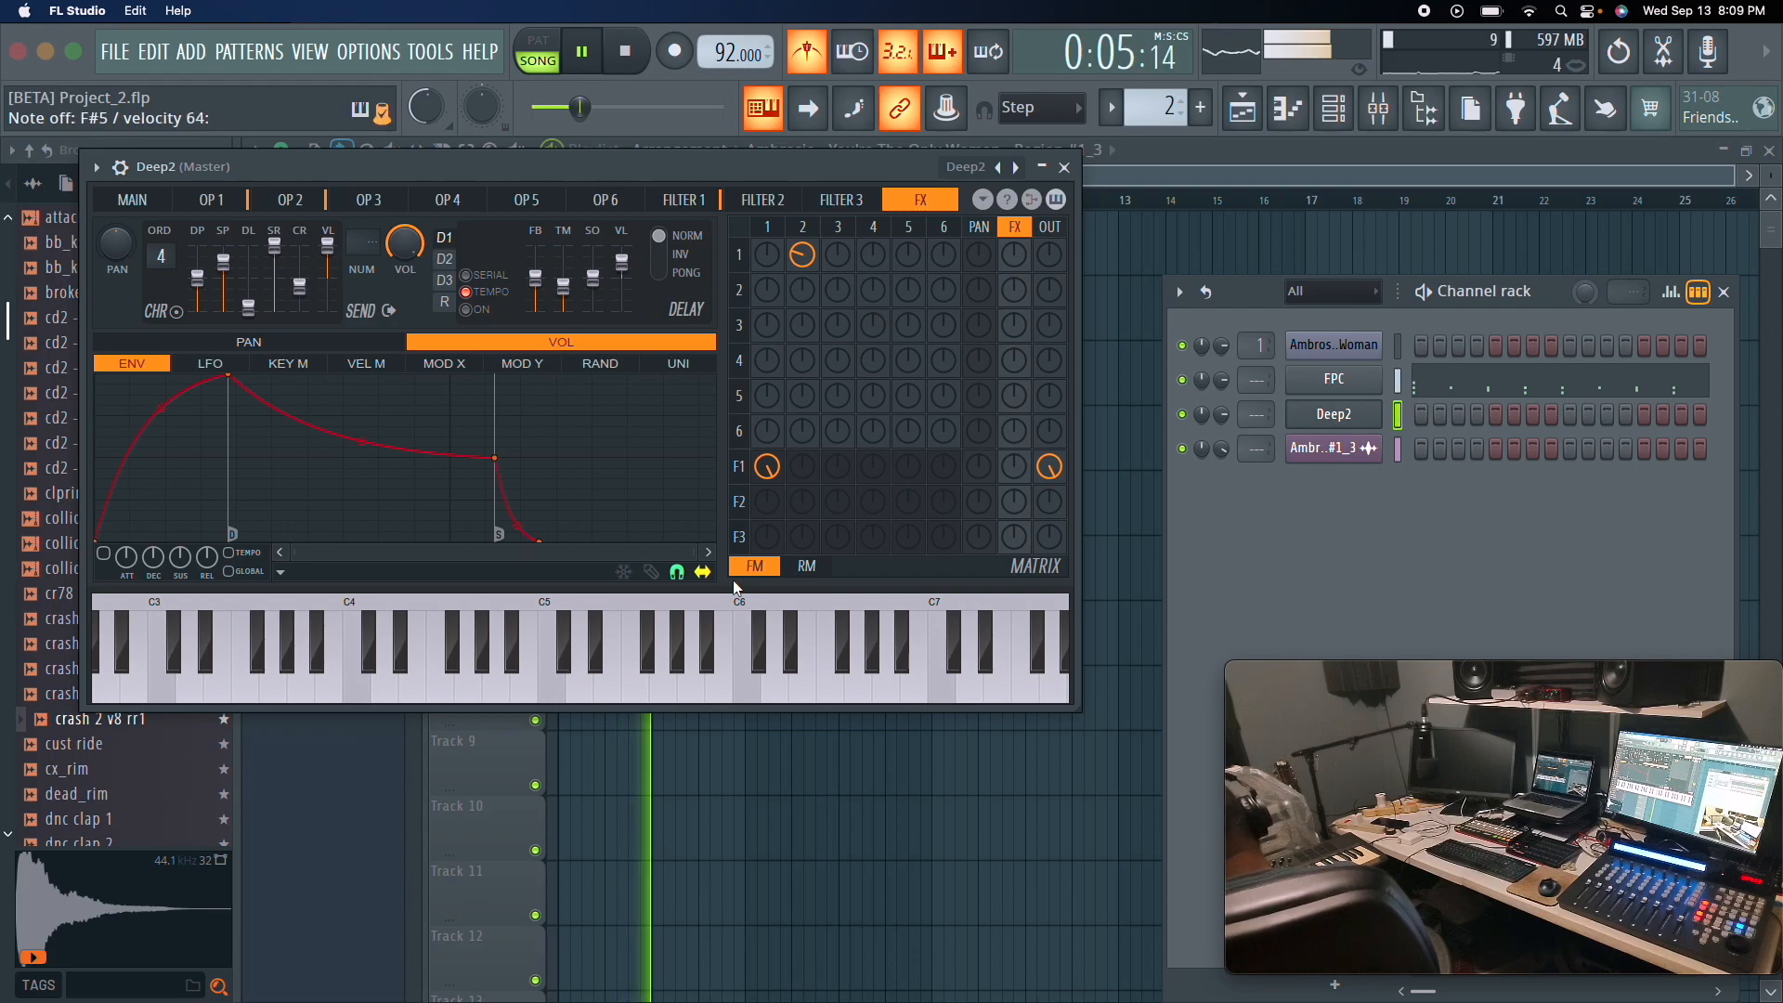
key(space)
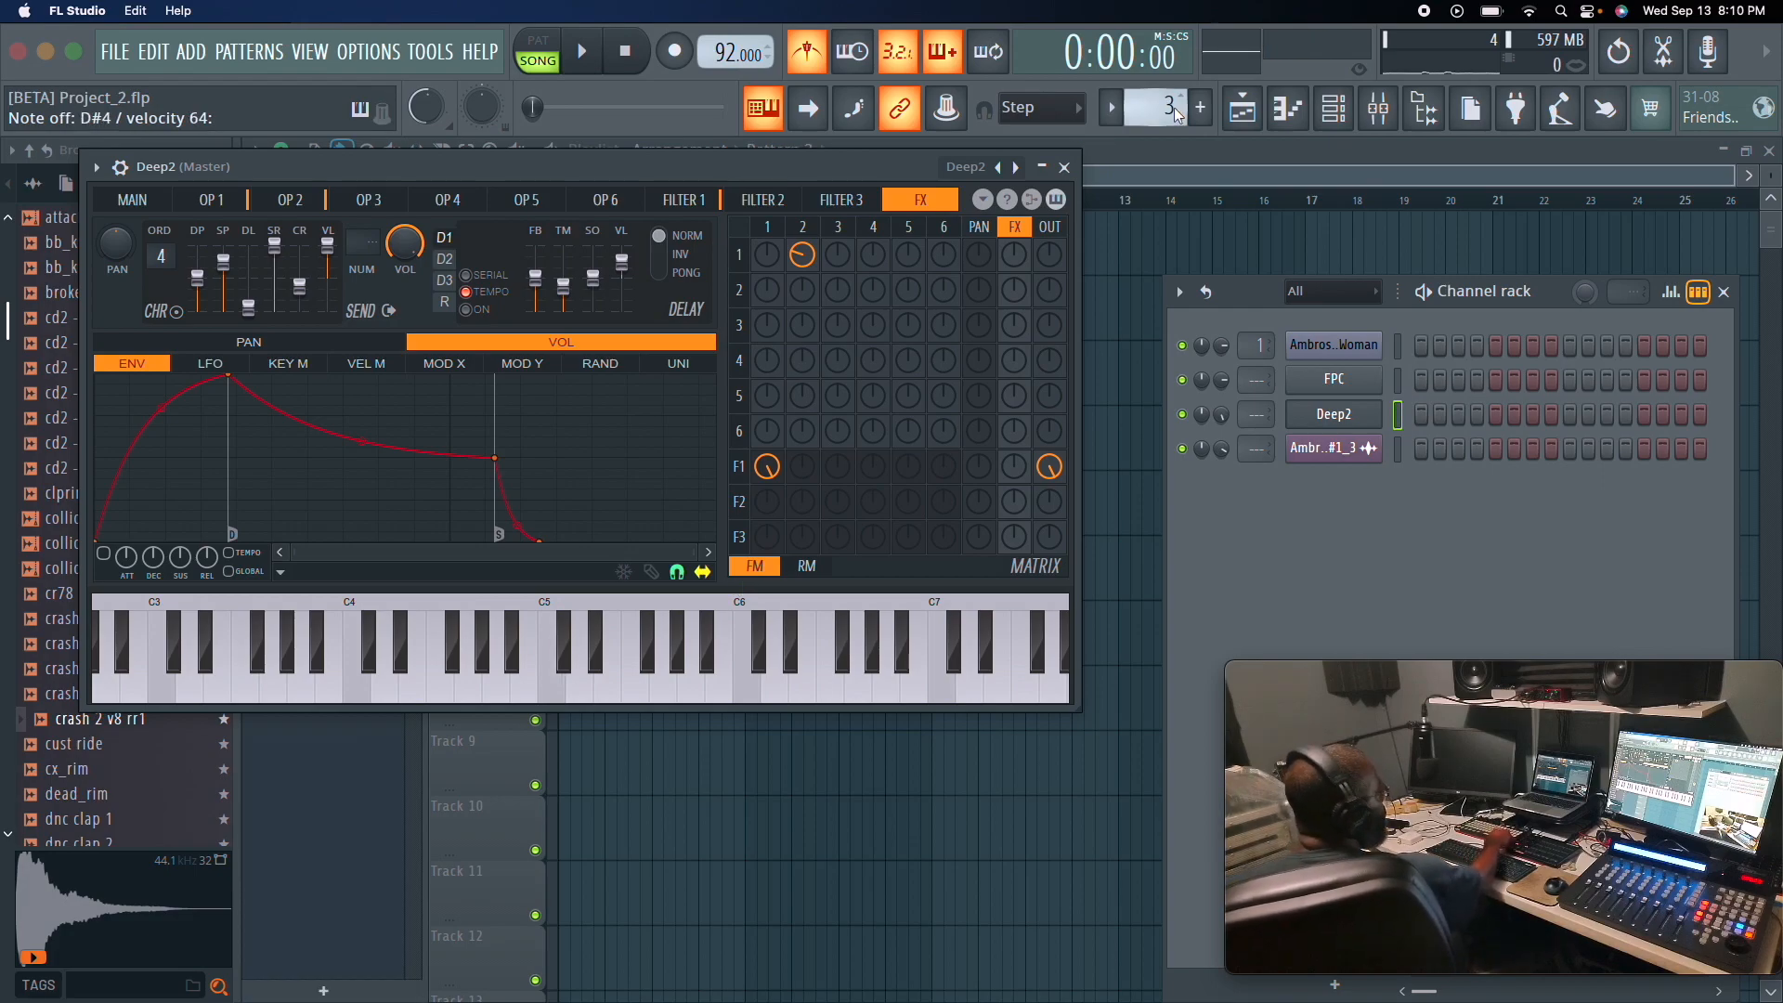
Record the bass melody with the Deep2 synth into Pattern 3 while the song plays, and close the synth.
key(r)
key(space)
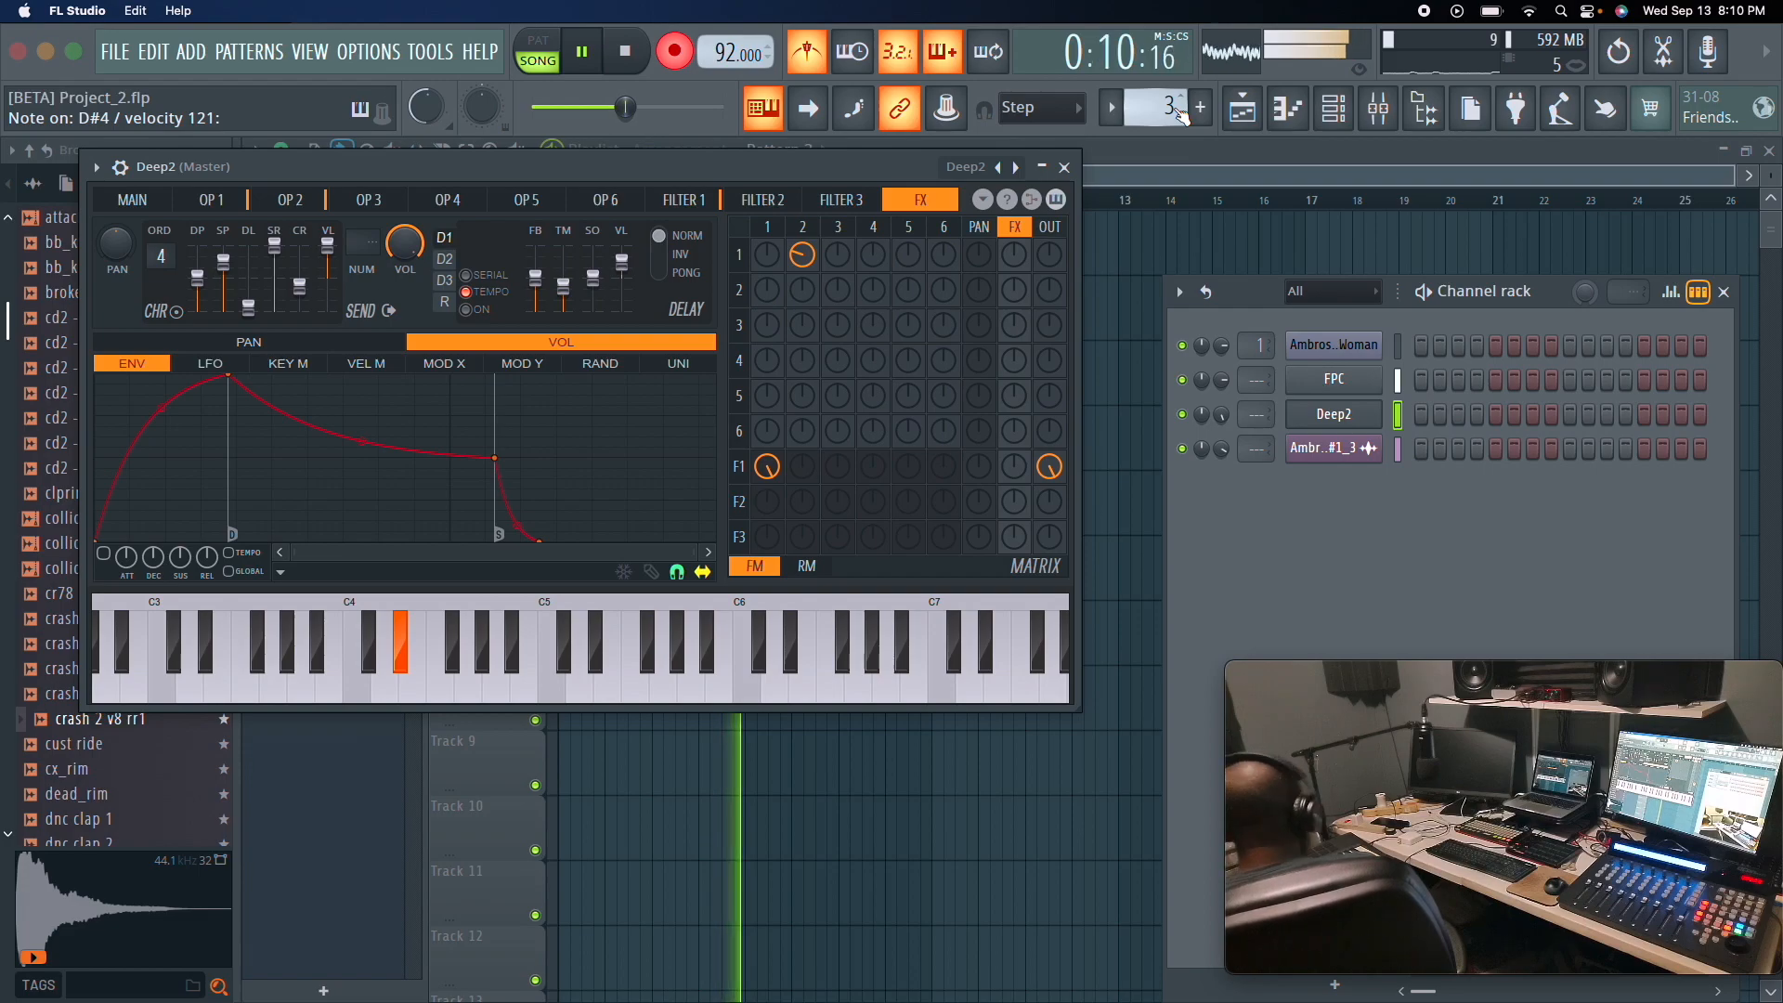
key(space)
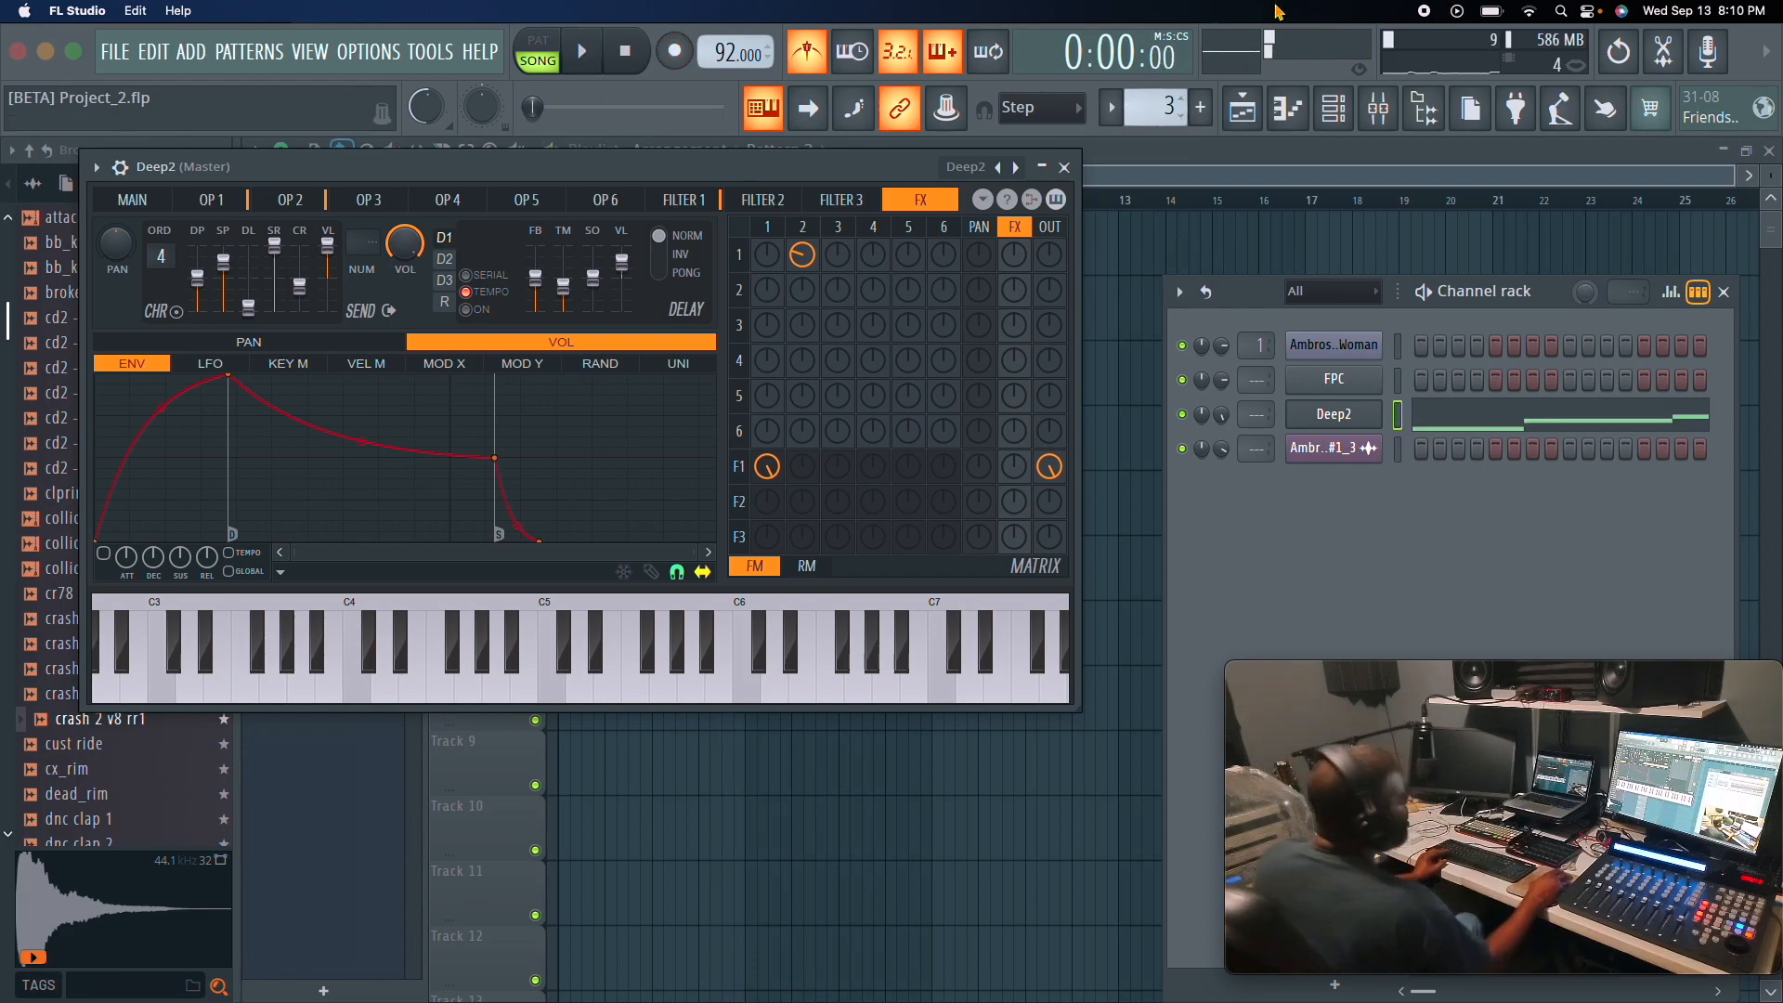
click(1065, 168)
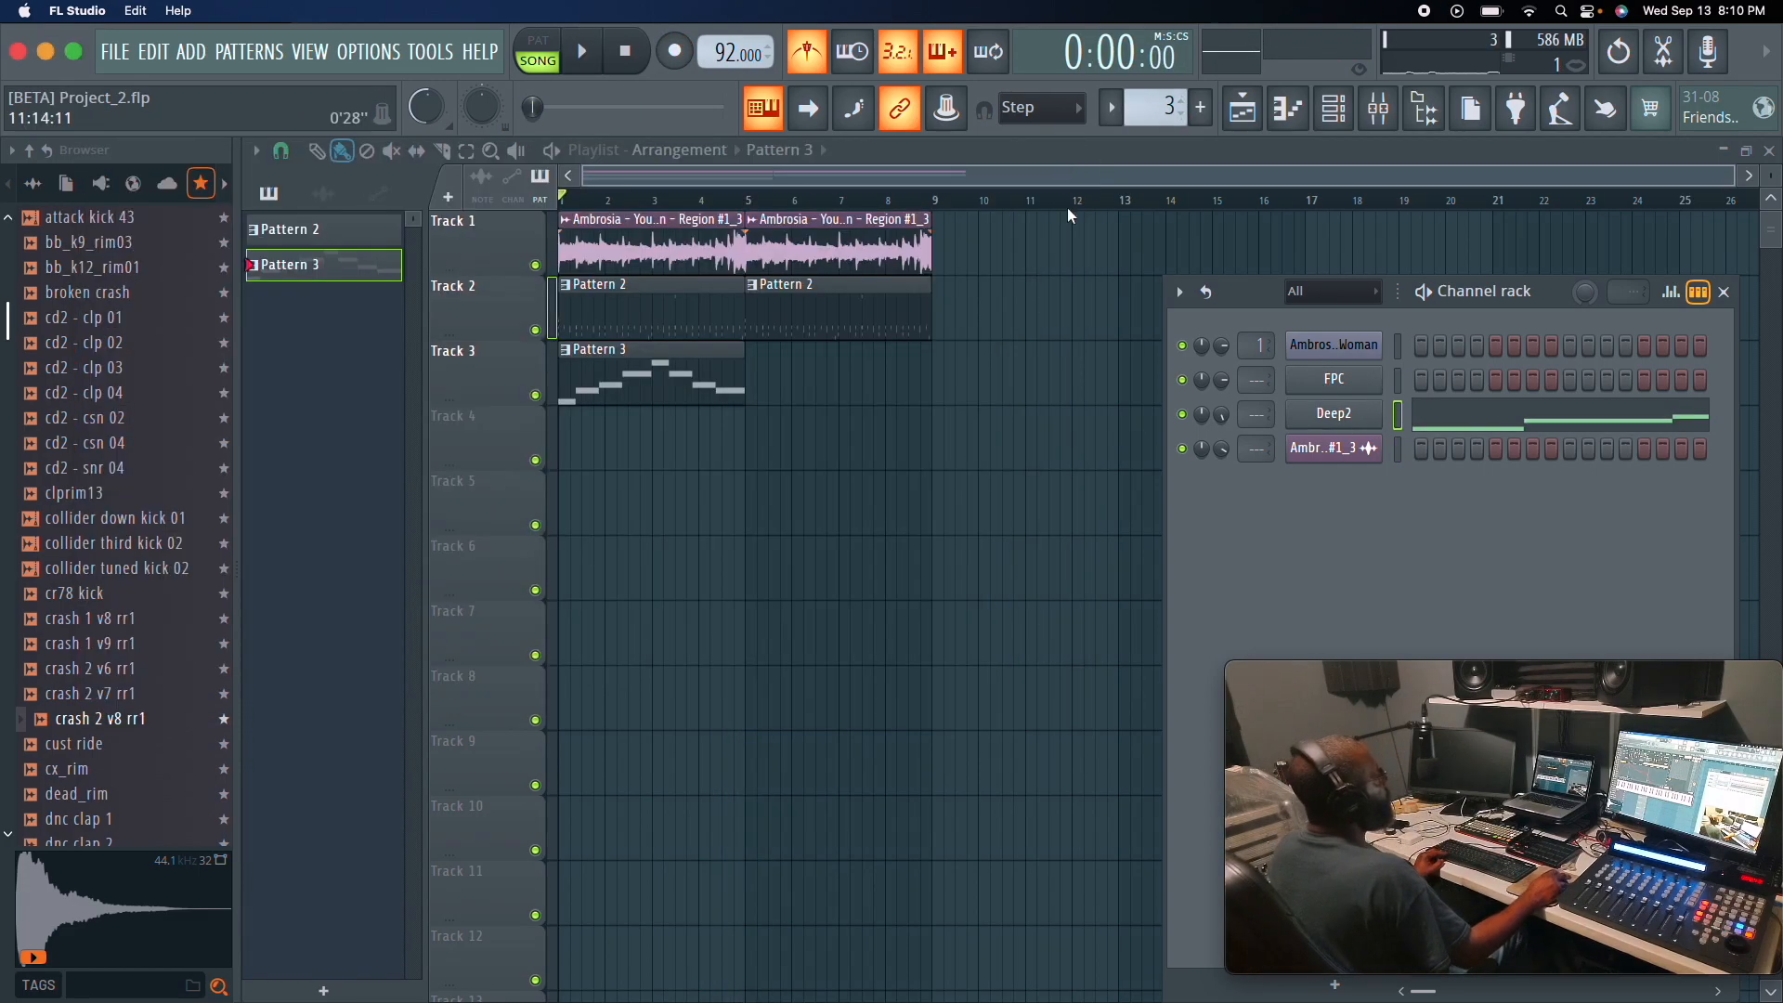
Place a second Pattern 3 clip at bar 5 on Track 3 and listen to the arrangement.
key(space)
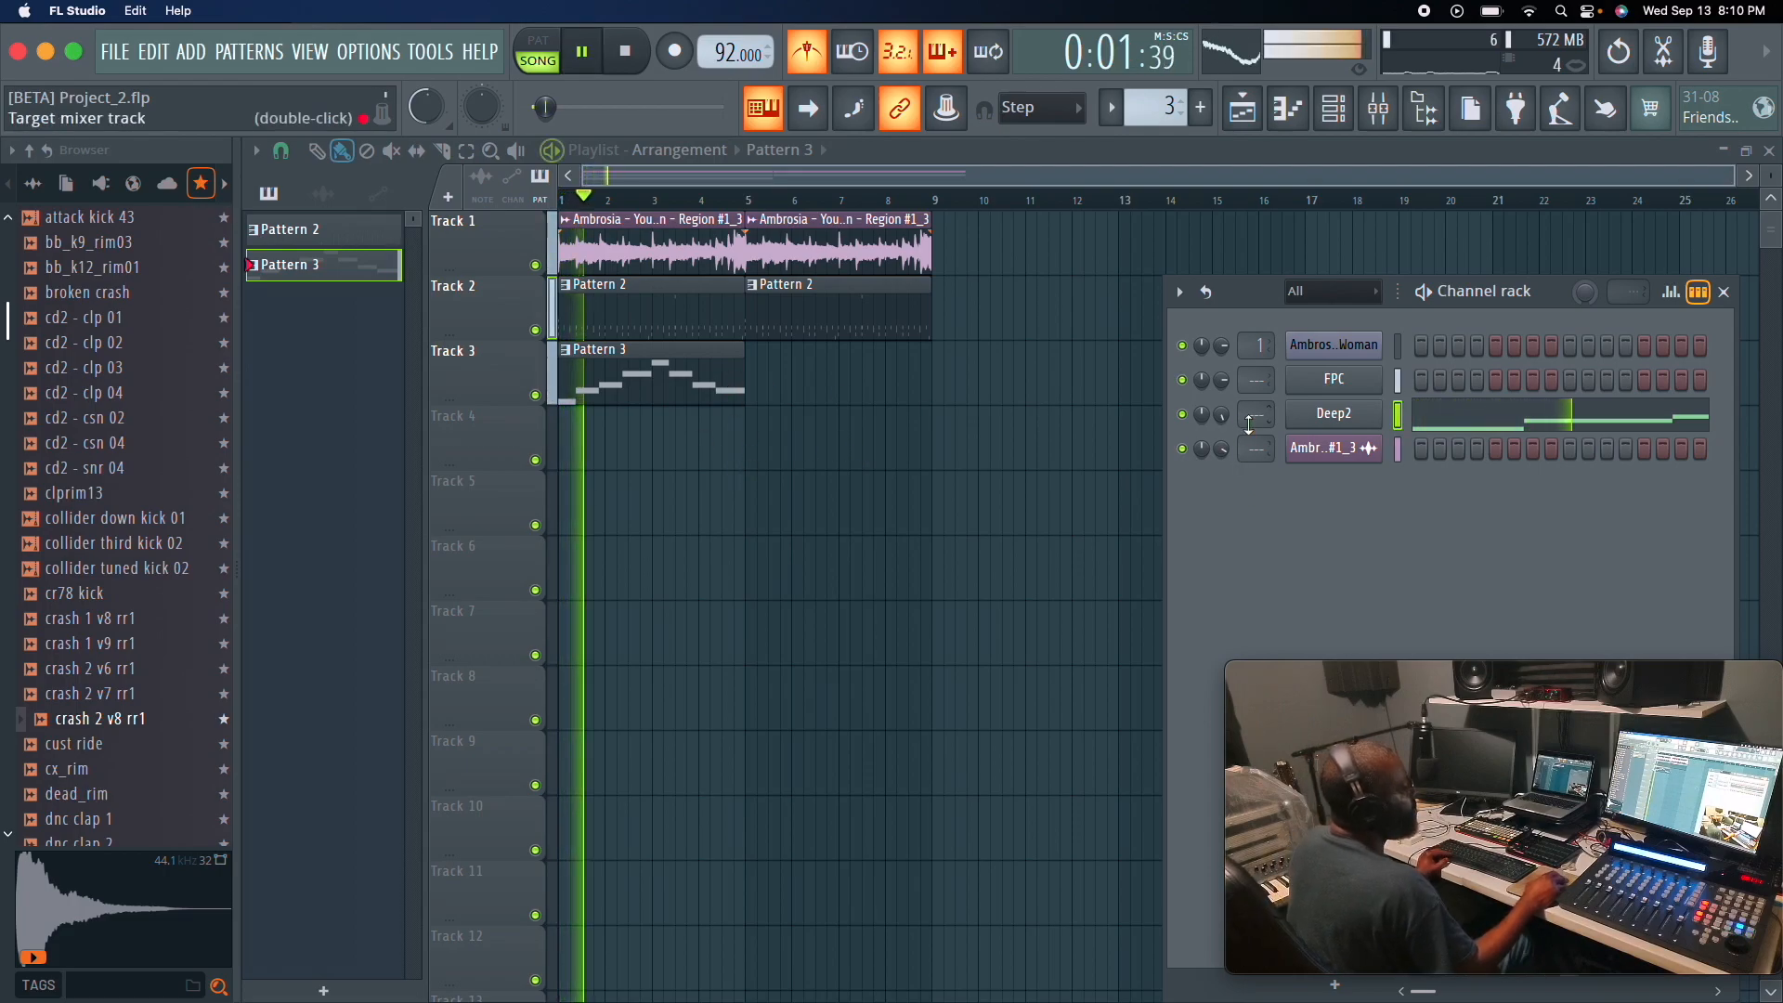
key(F6)
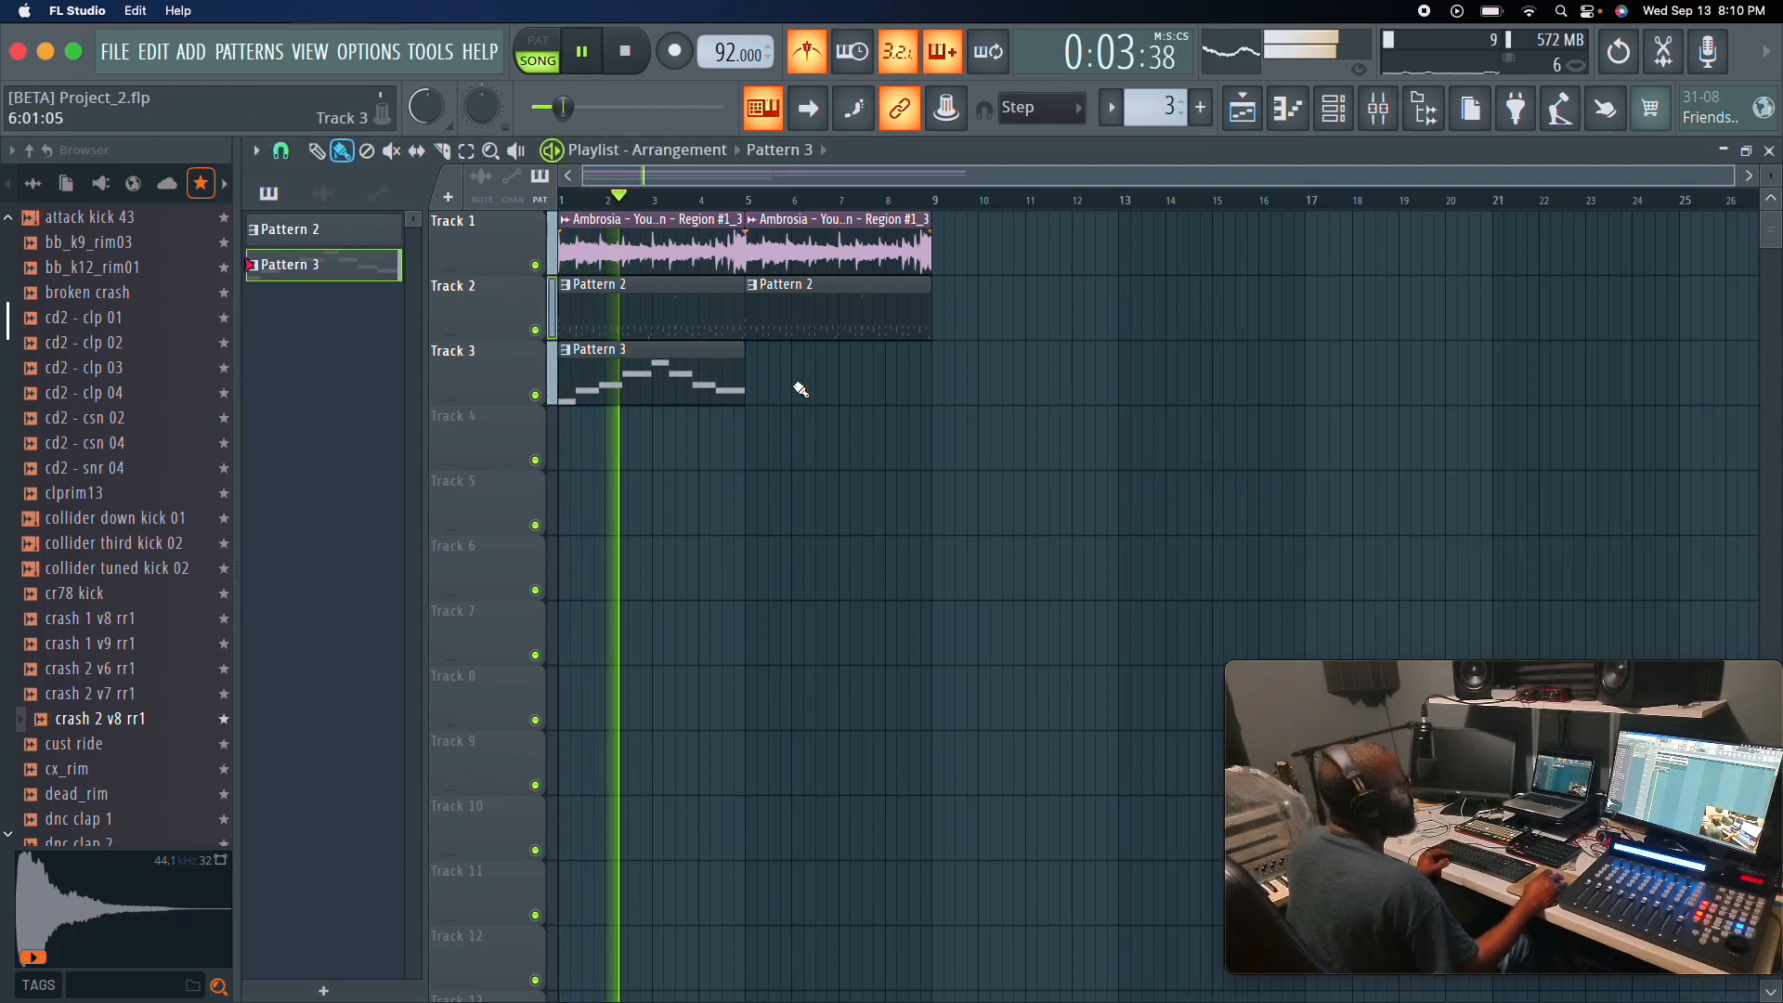
click(809, 373)
drag(815, 370, 803, 370)
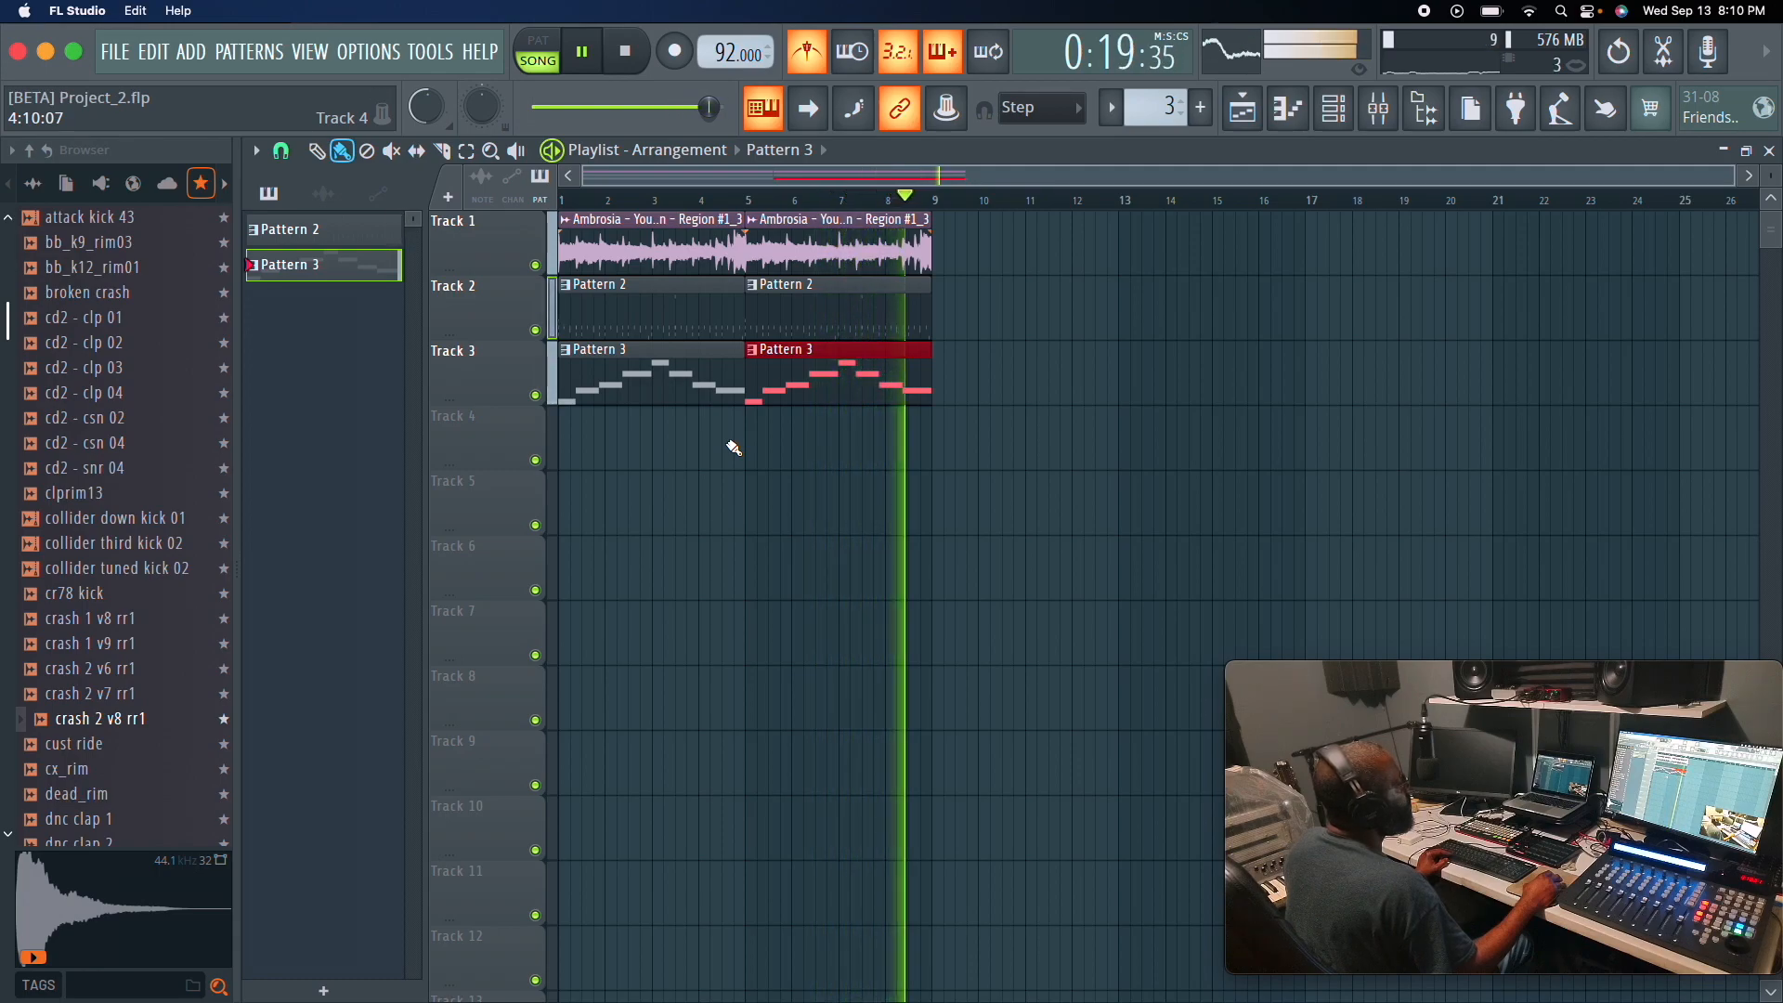
key(space)
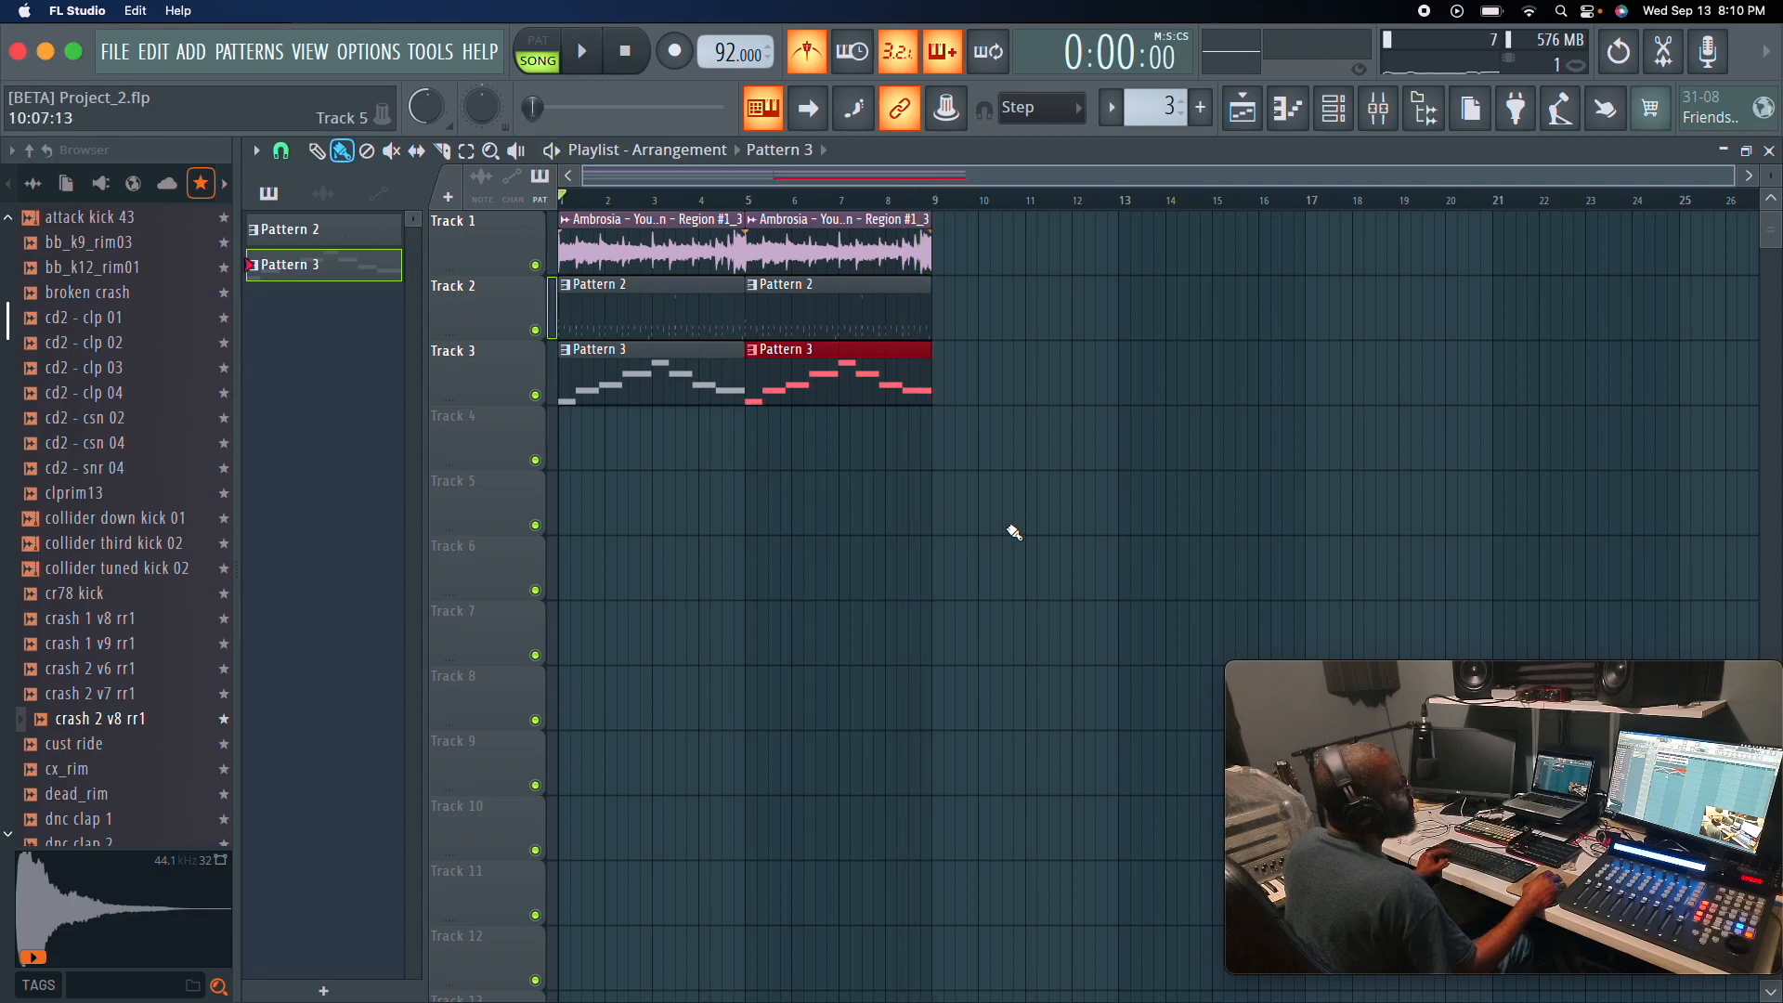
Rename the Deep2 channel as BASSLINE and give it a pink colour.
key(F6)
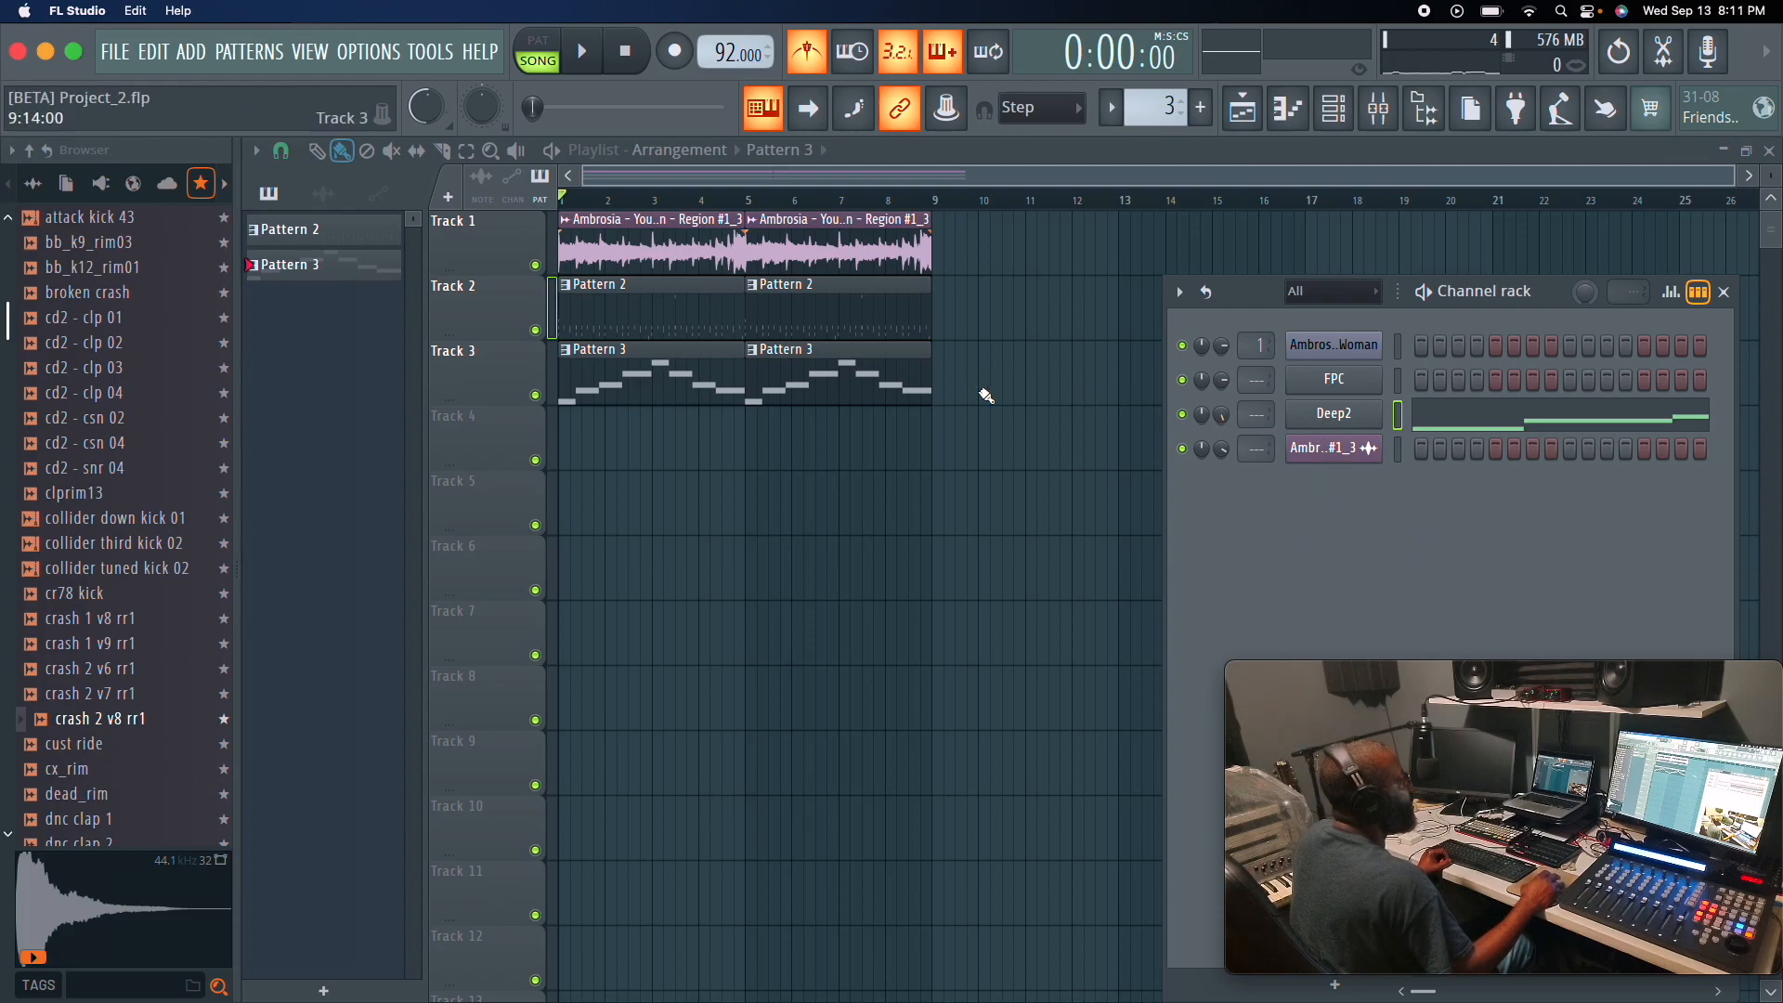
right_click(1342, 427)
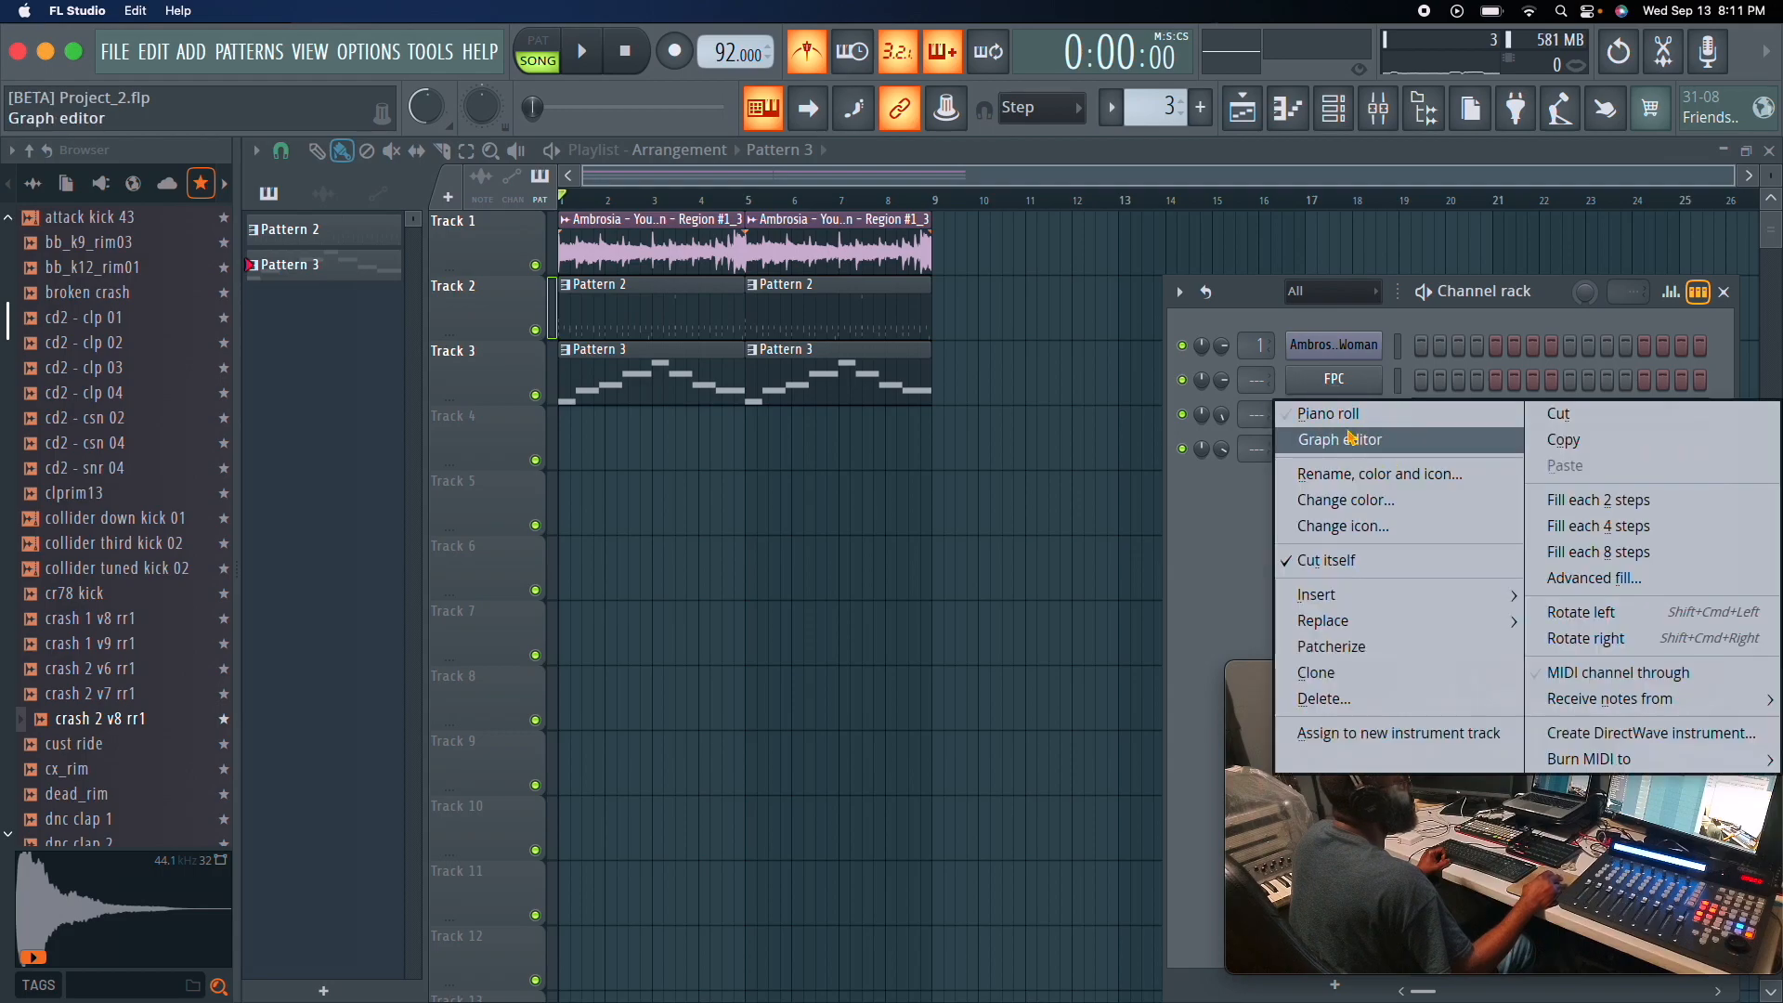
click(1271, 564)
click(1323, 416)
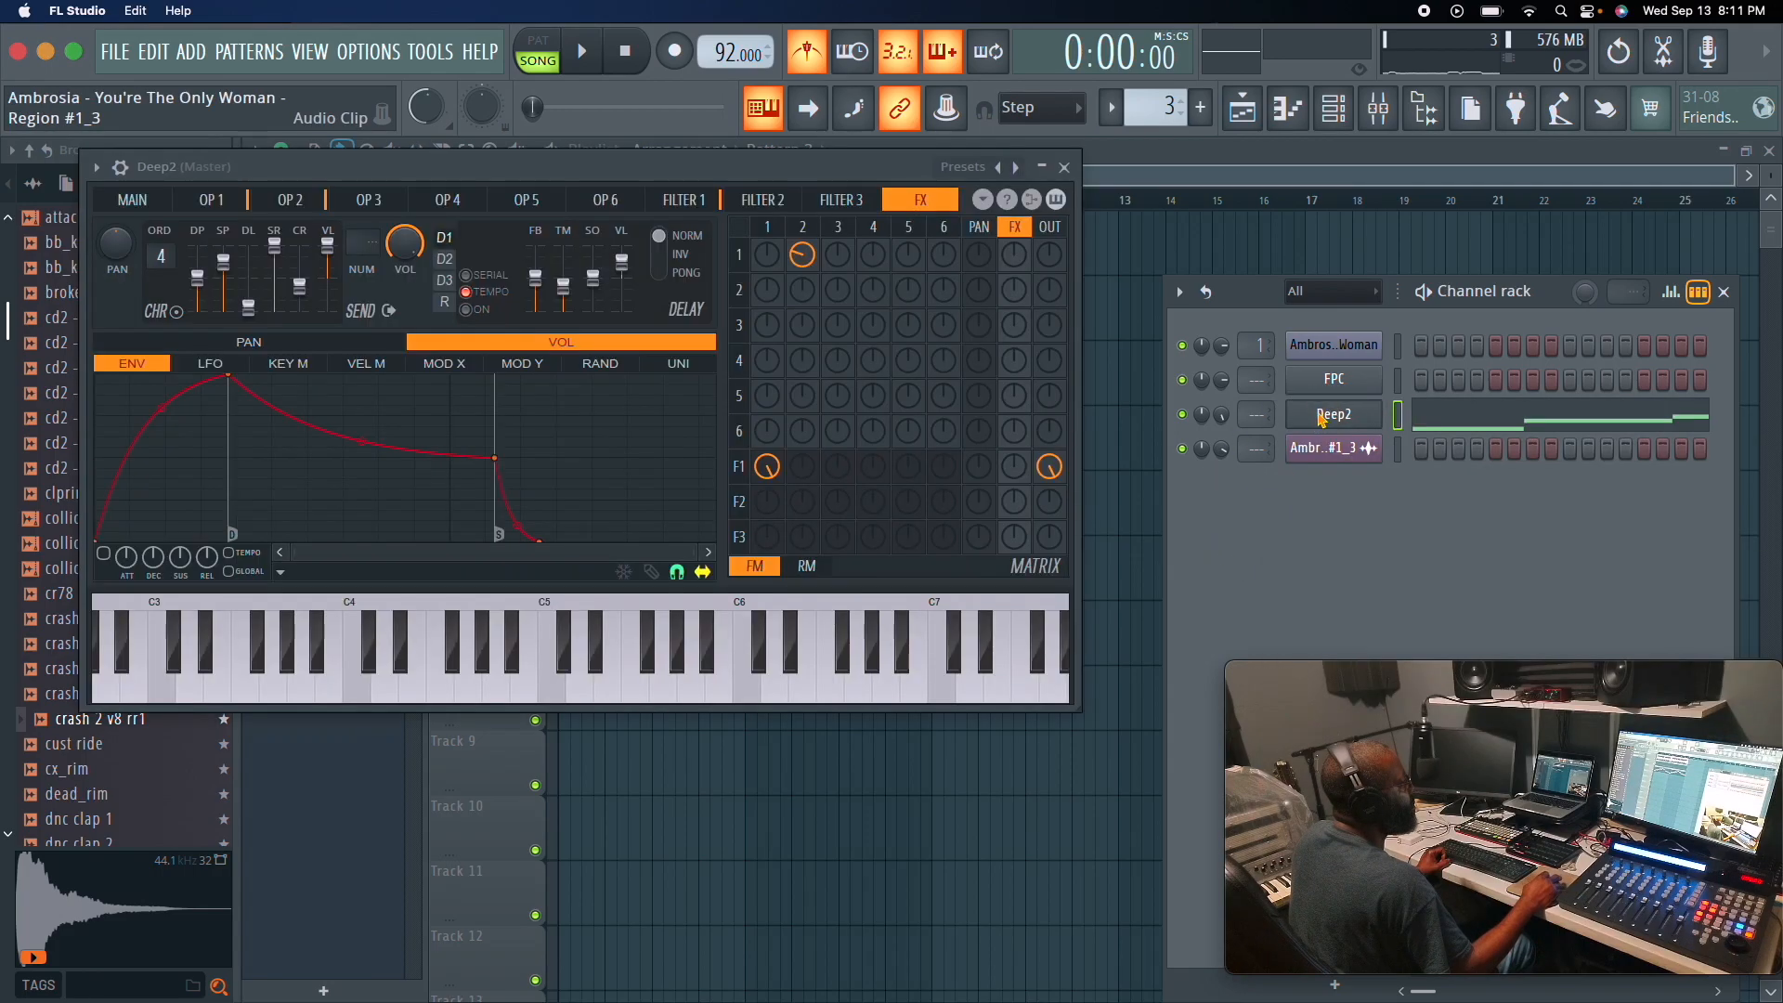
shift+click(1323, 418)
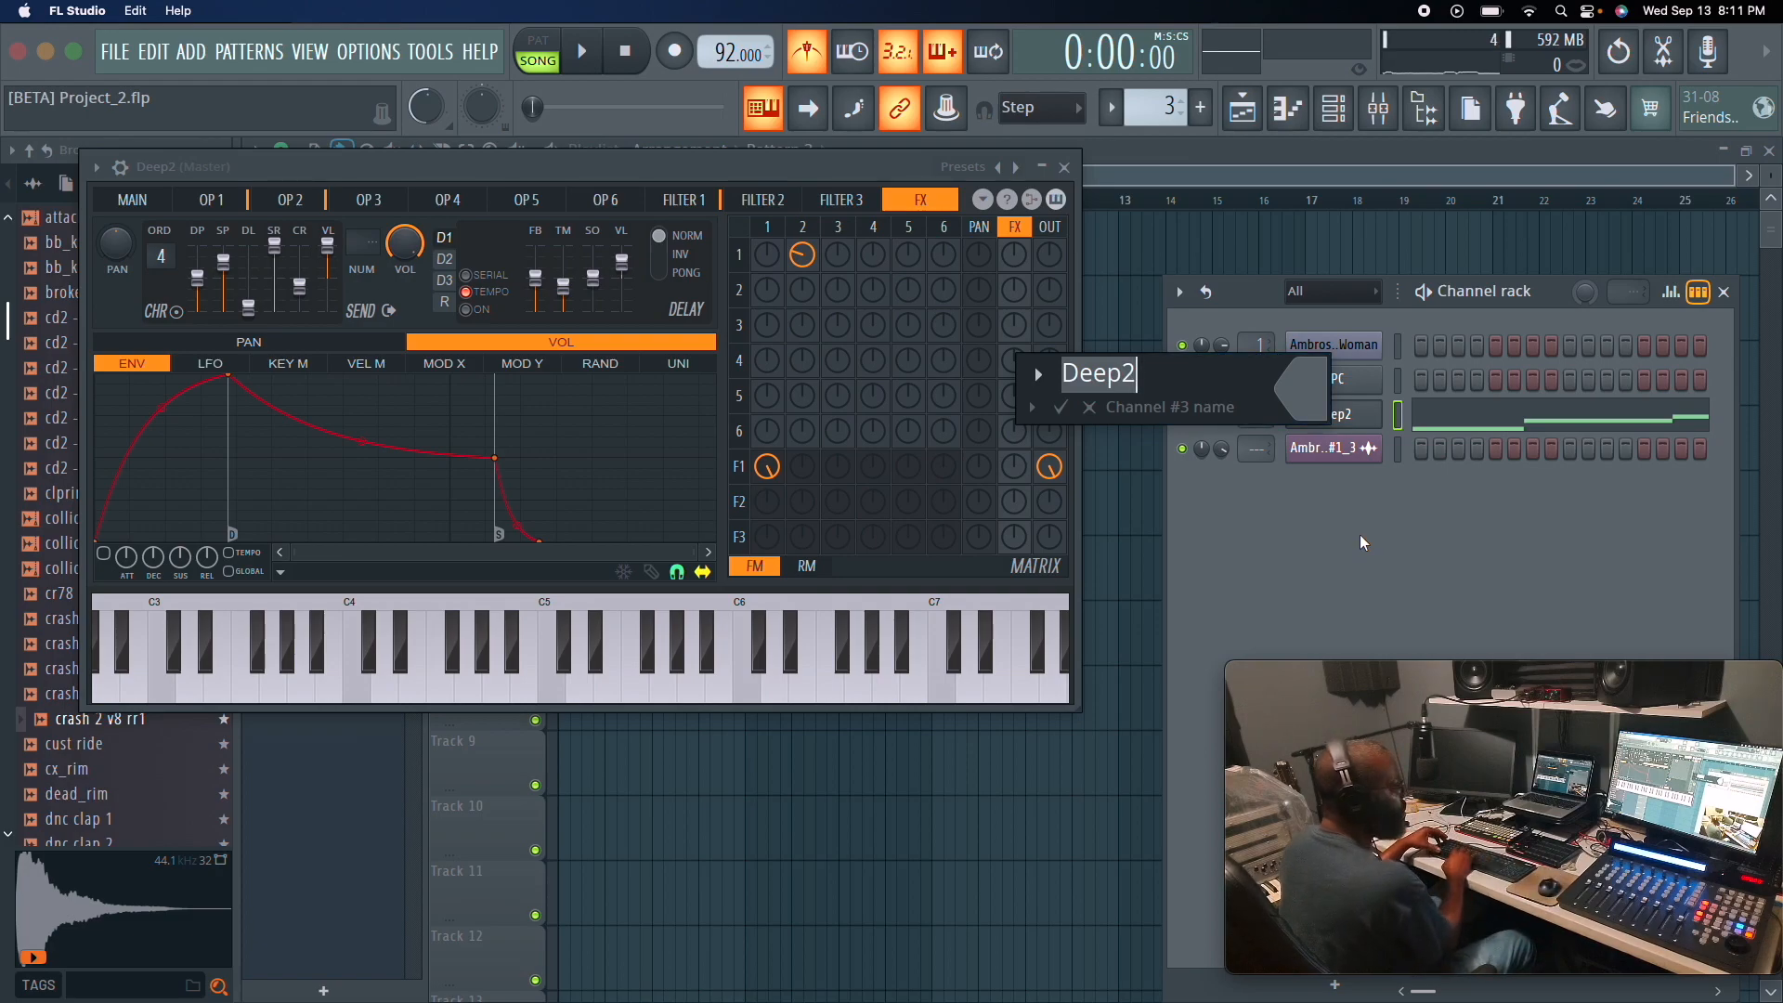
text(BAS)
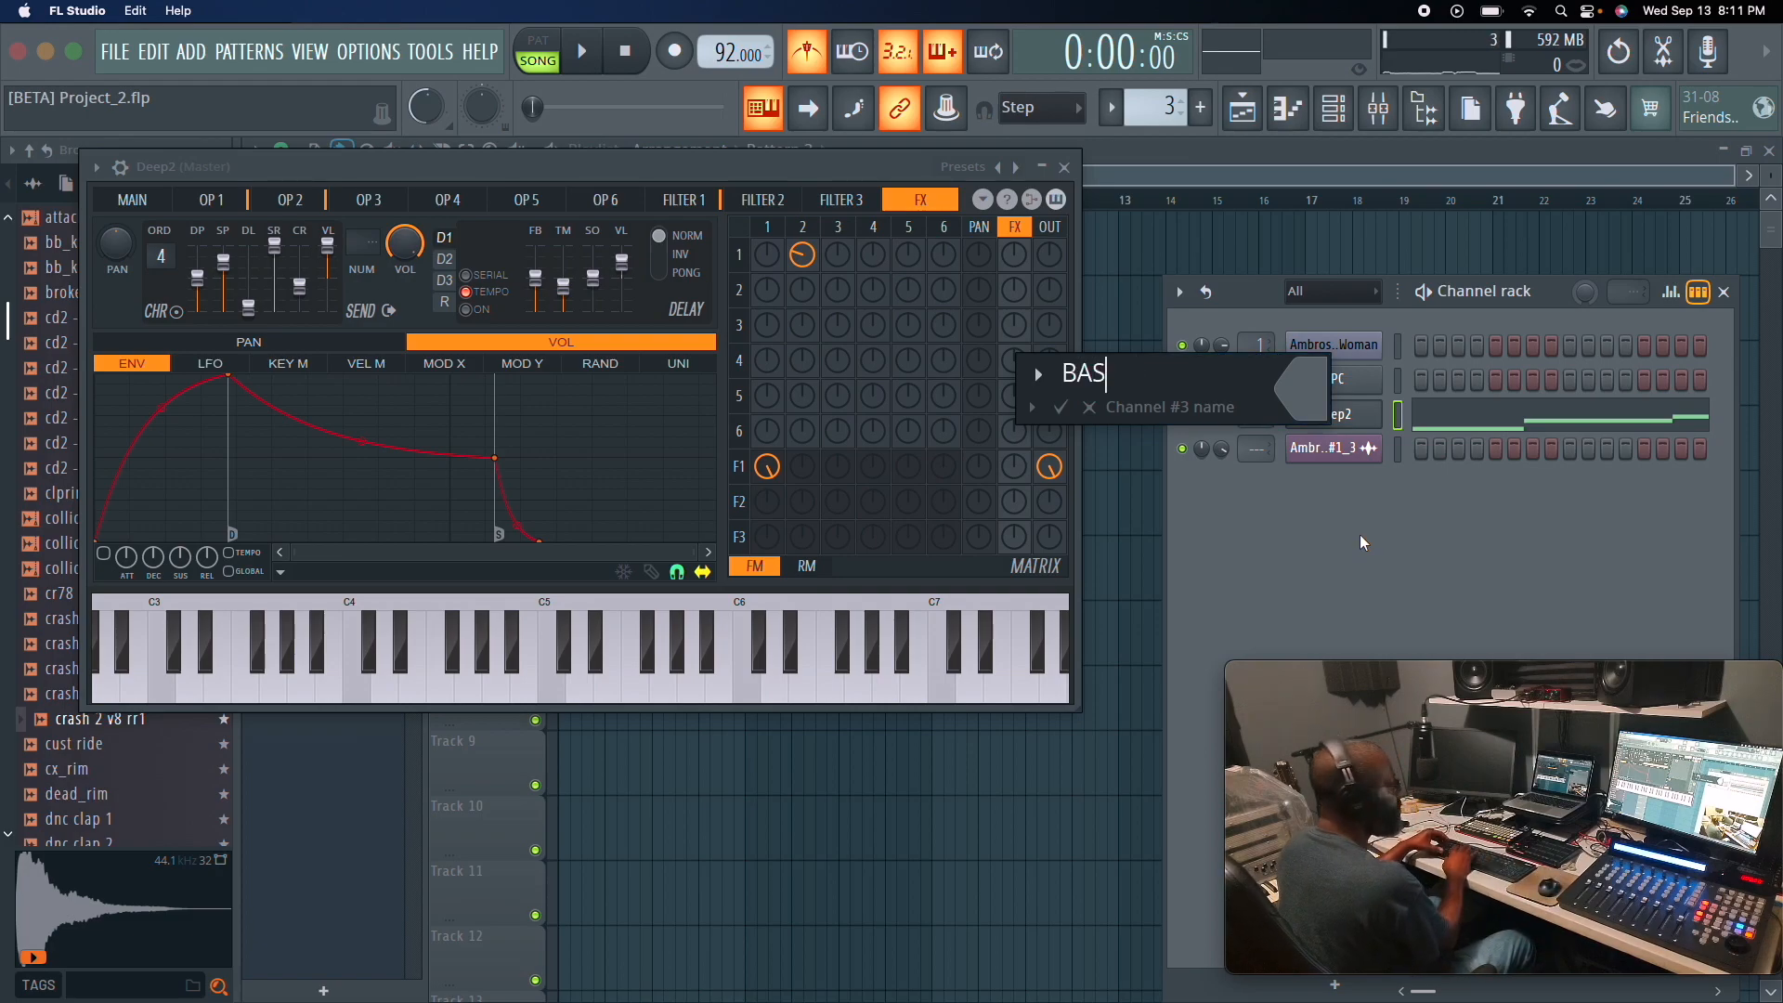
text(SLINE)
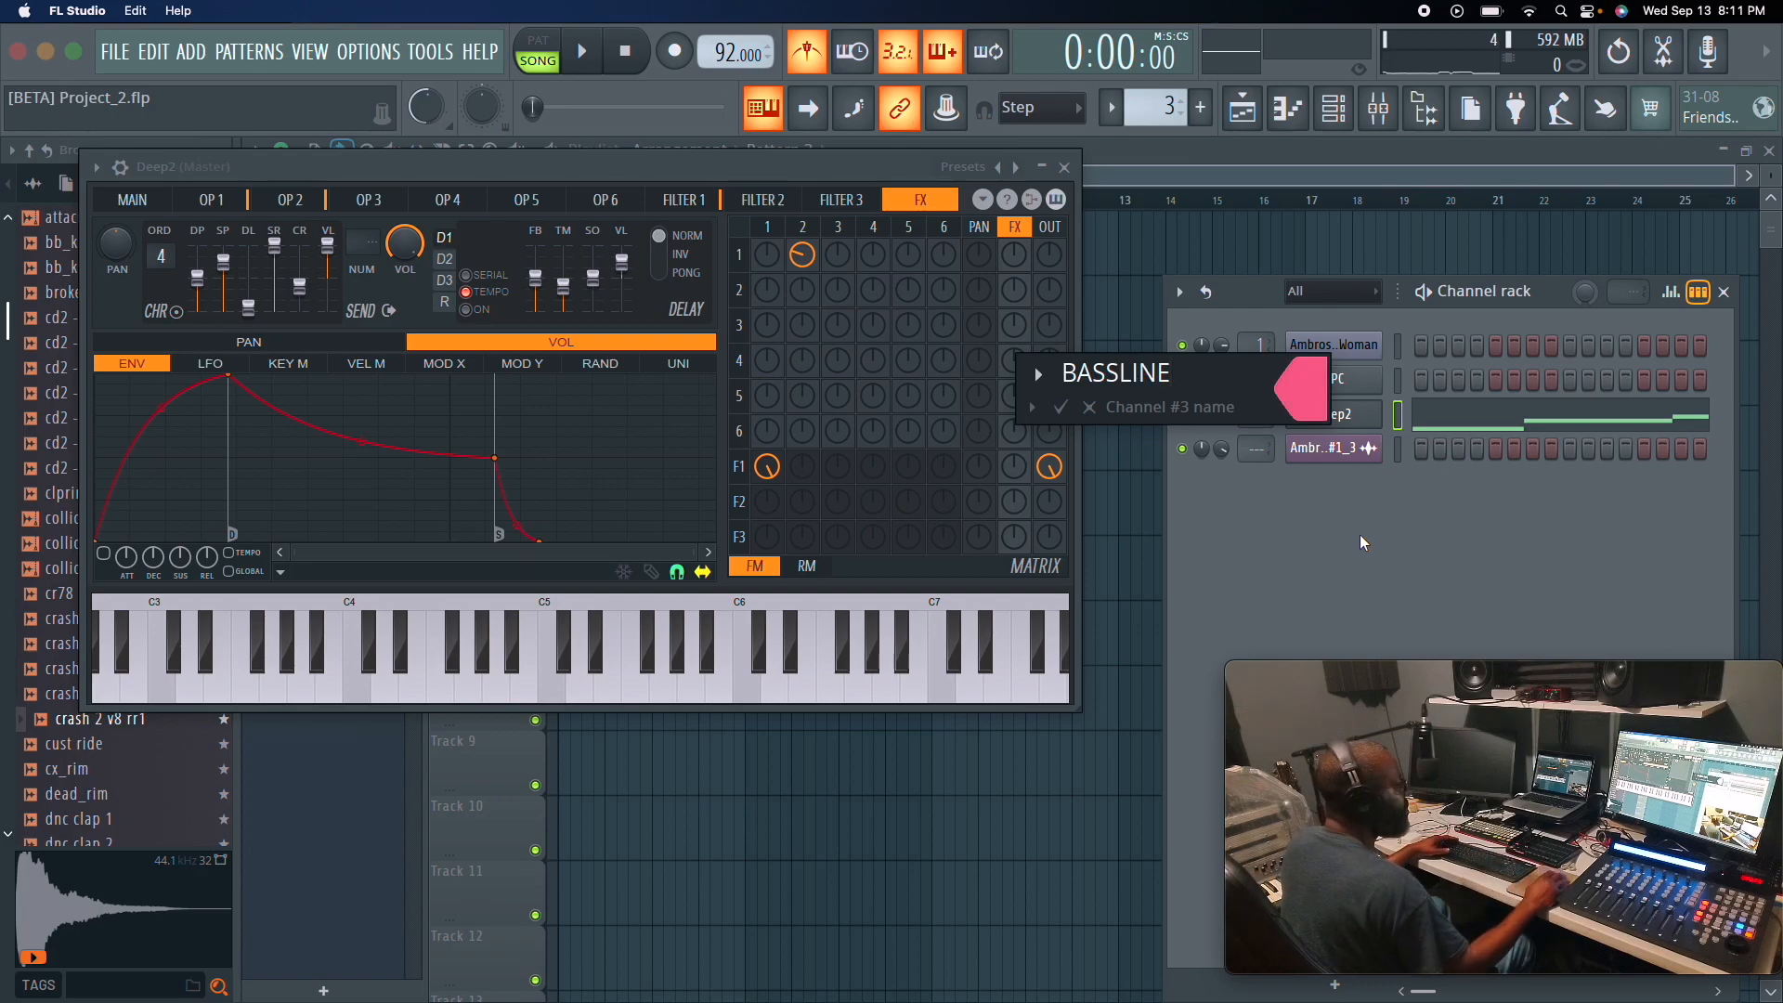
key(Return)
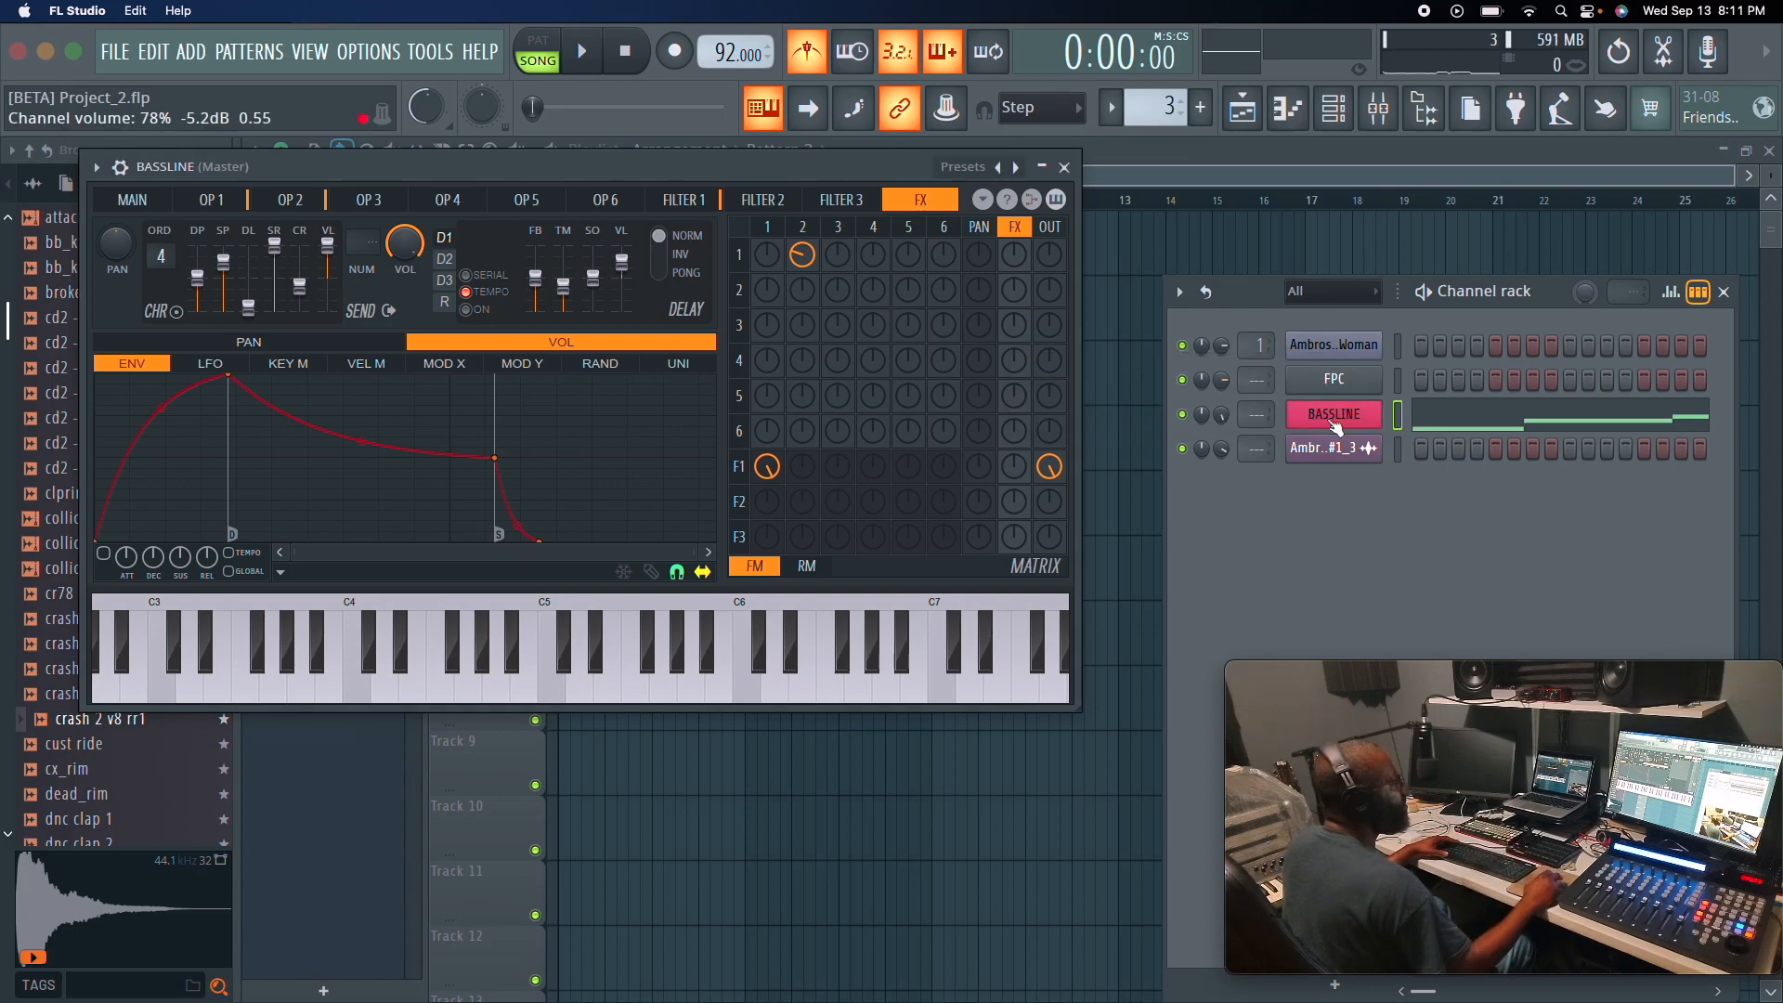
Rename the Track 1 audio clip's channel as SAMPLE and give it a brown colour.
click(1335, 380)
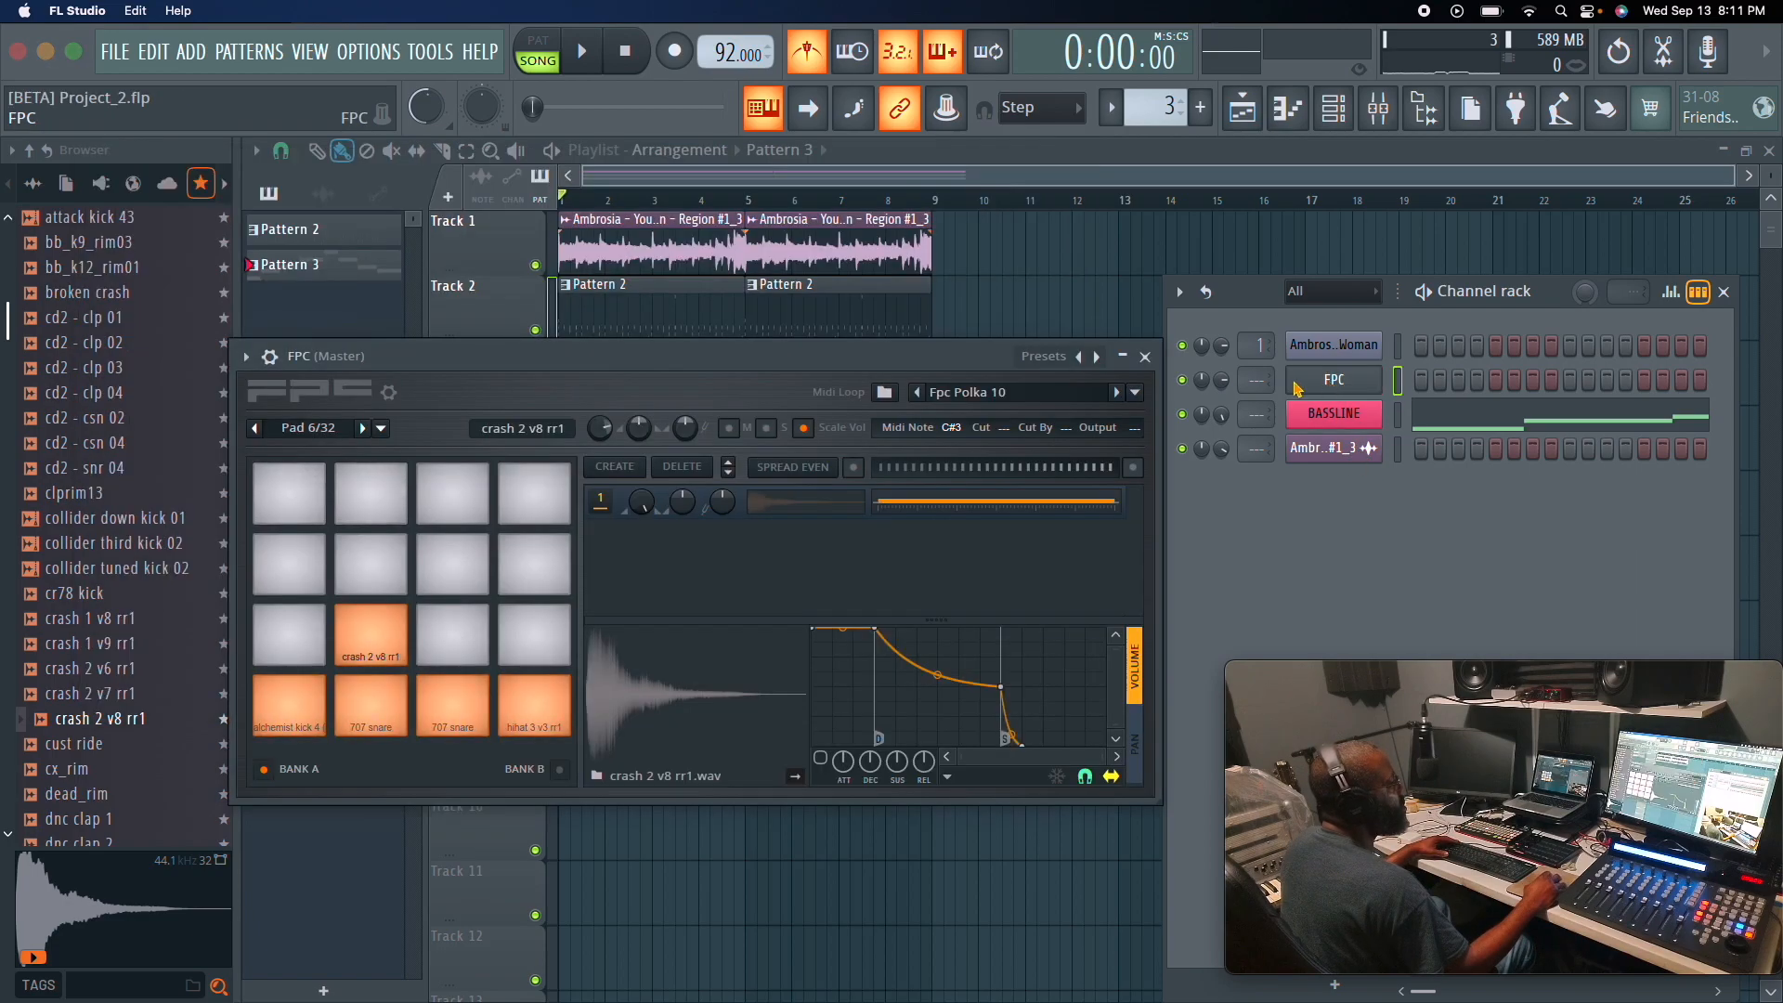
click(1330, 349)
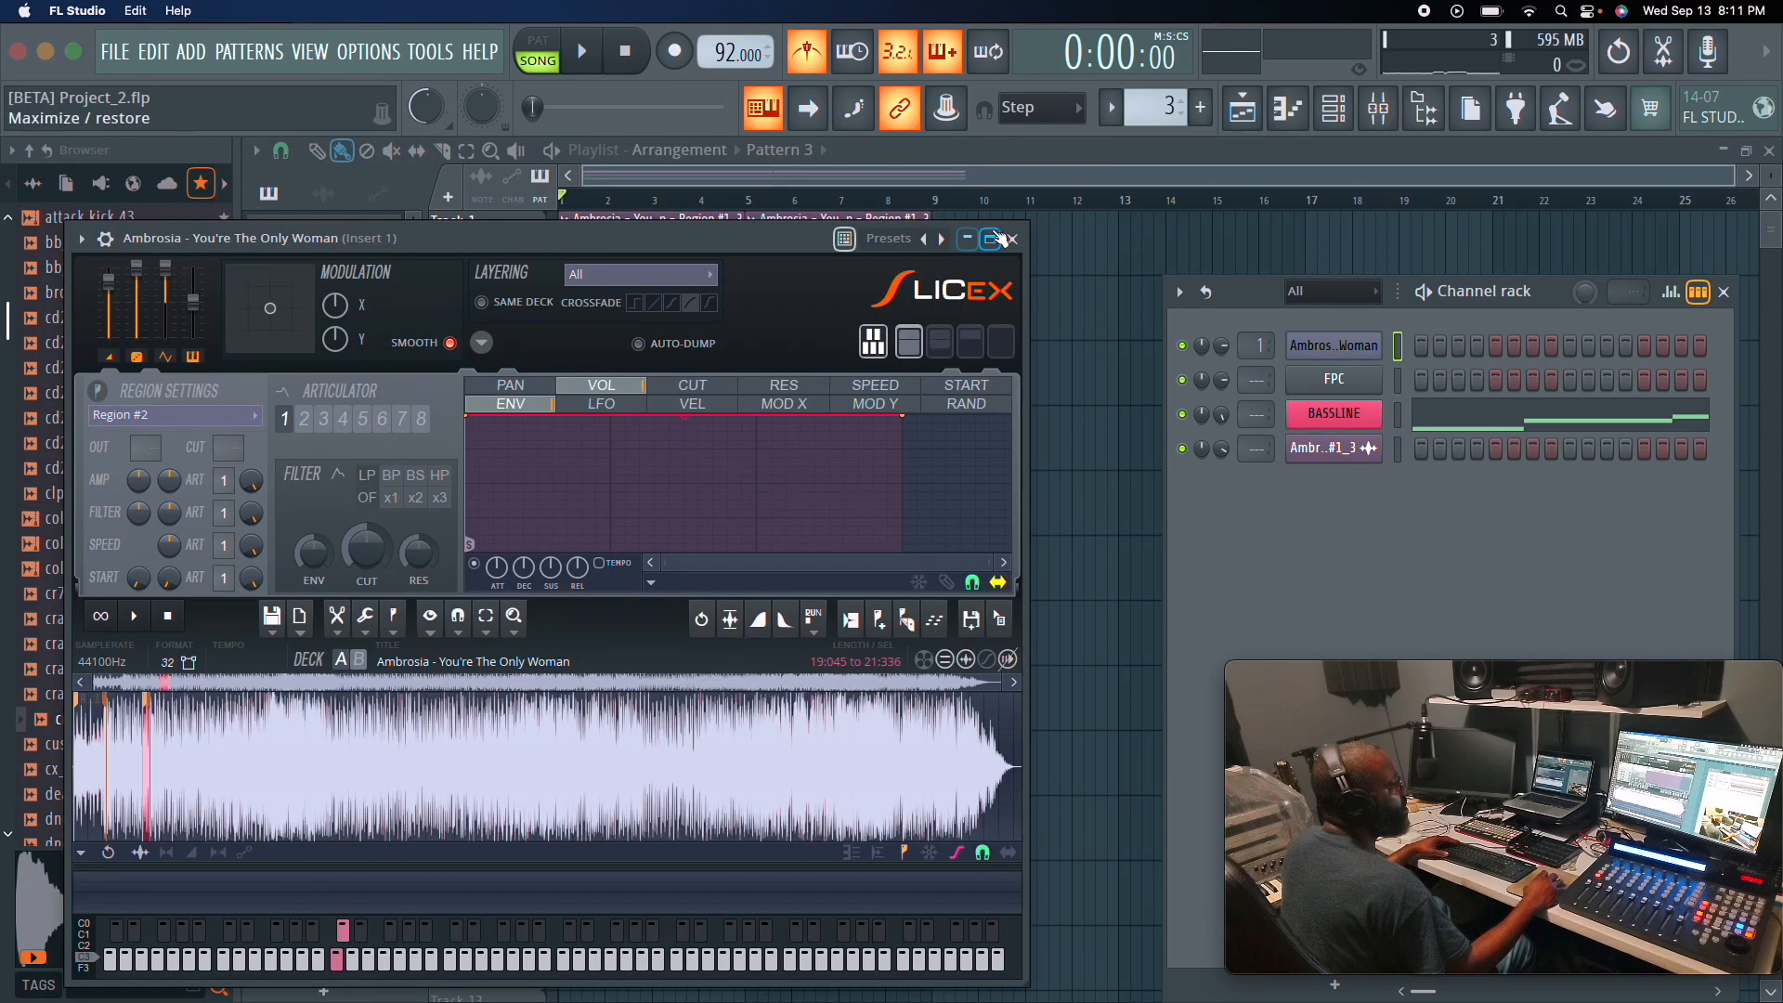
click(1012, 240)
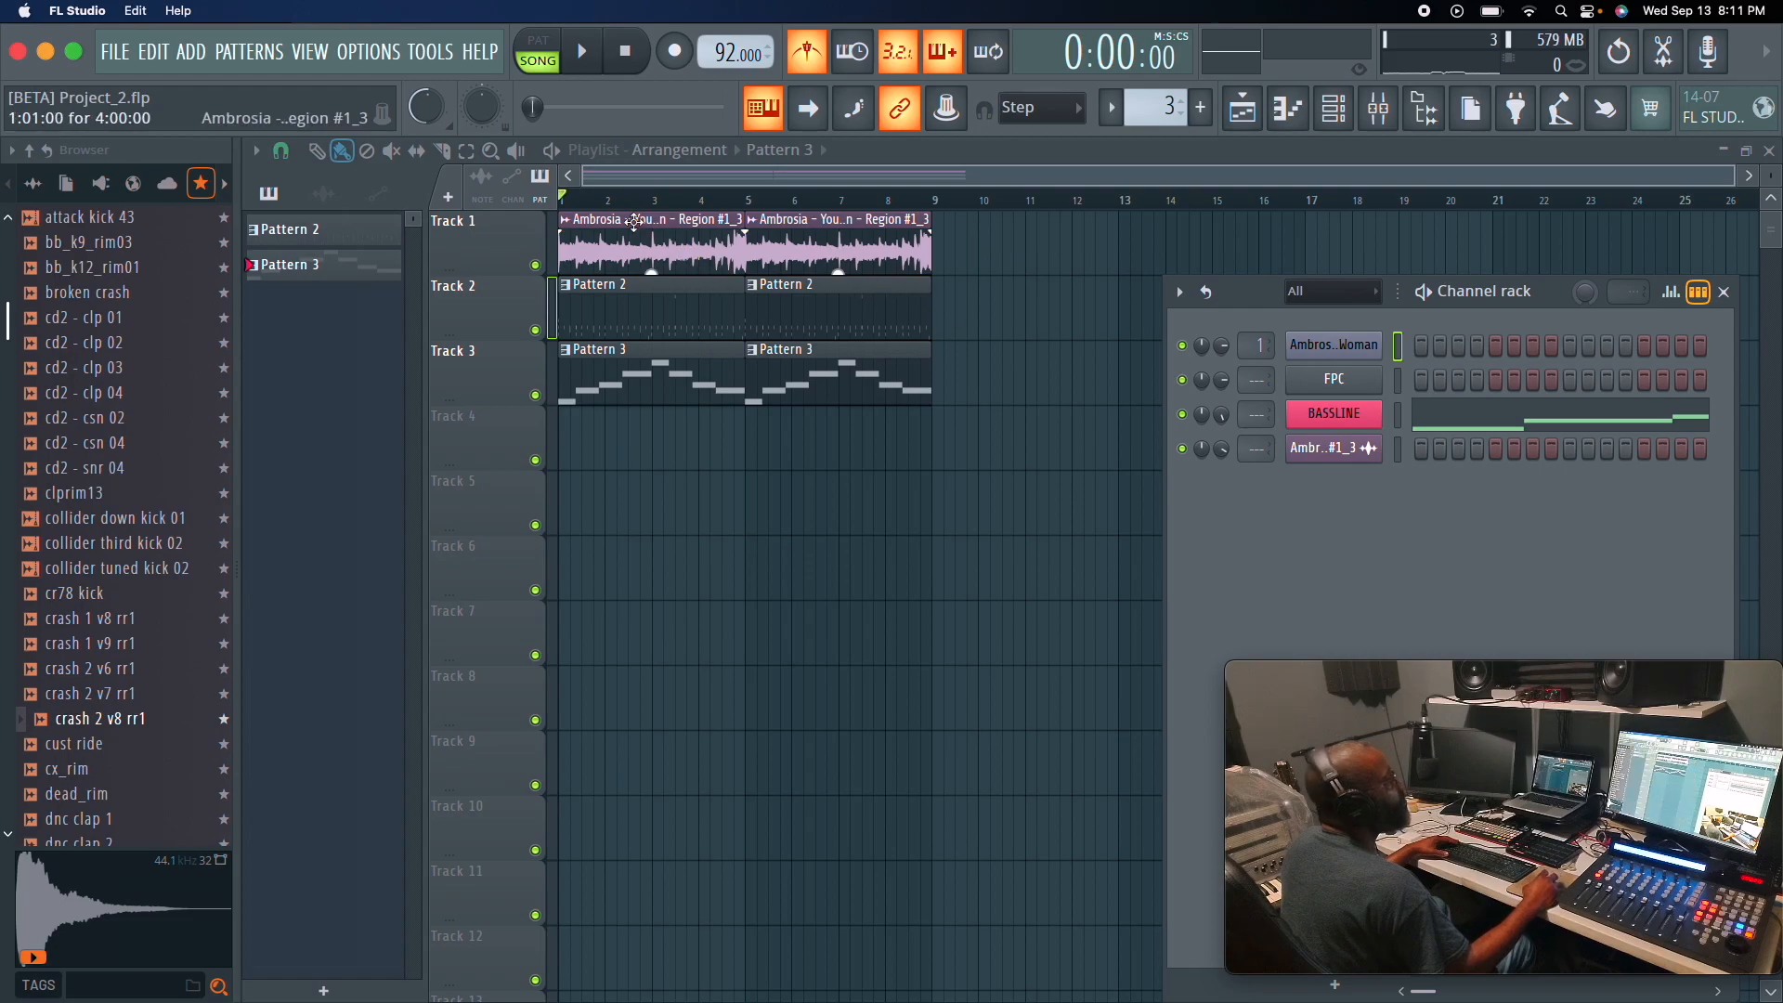
double_click(734, 263)
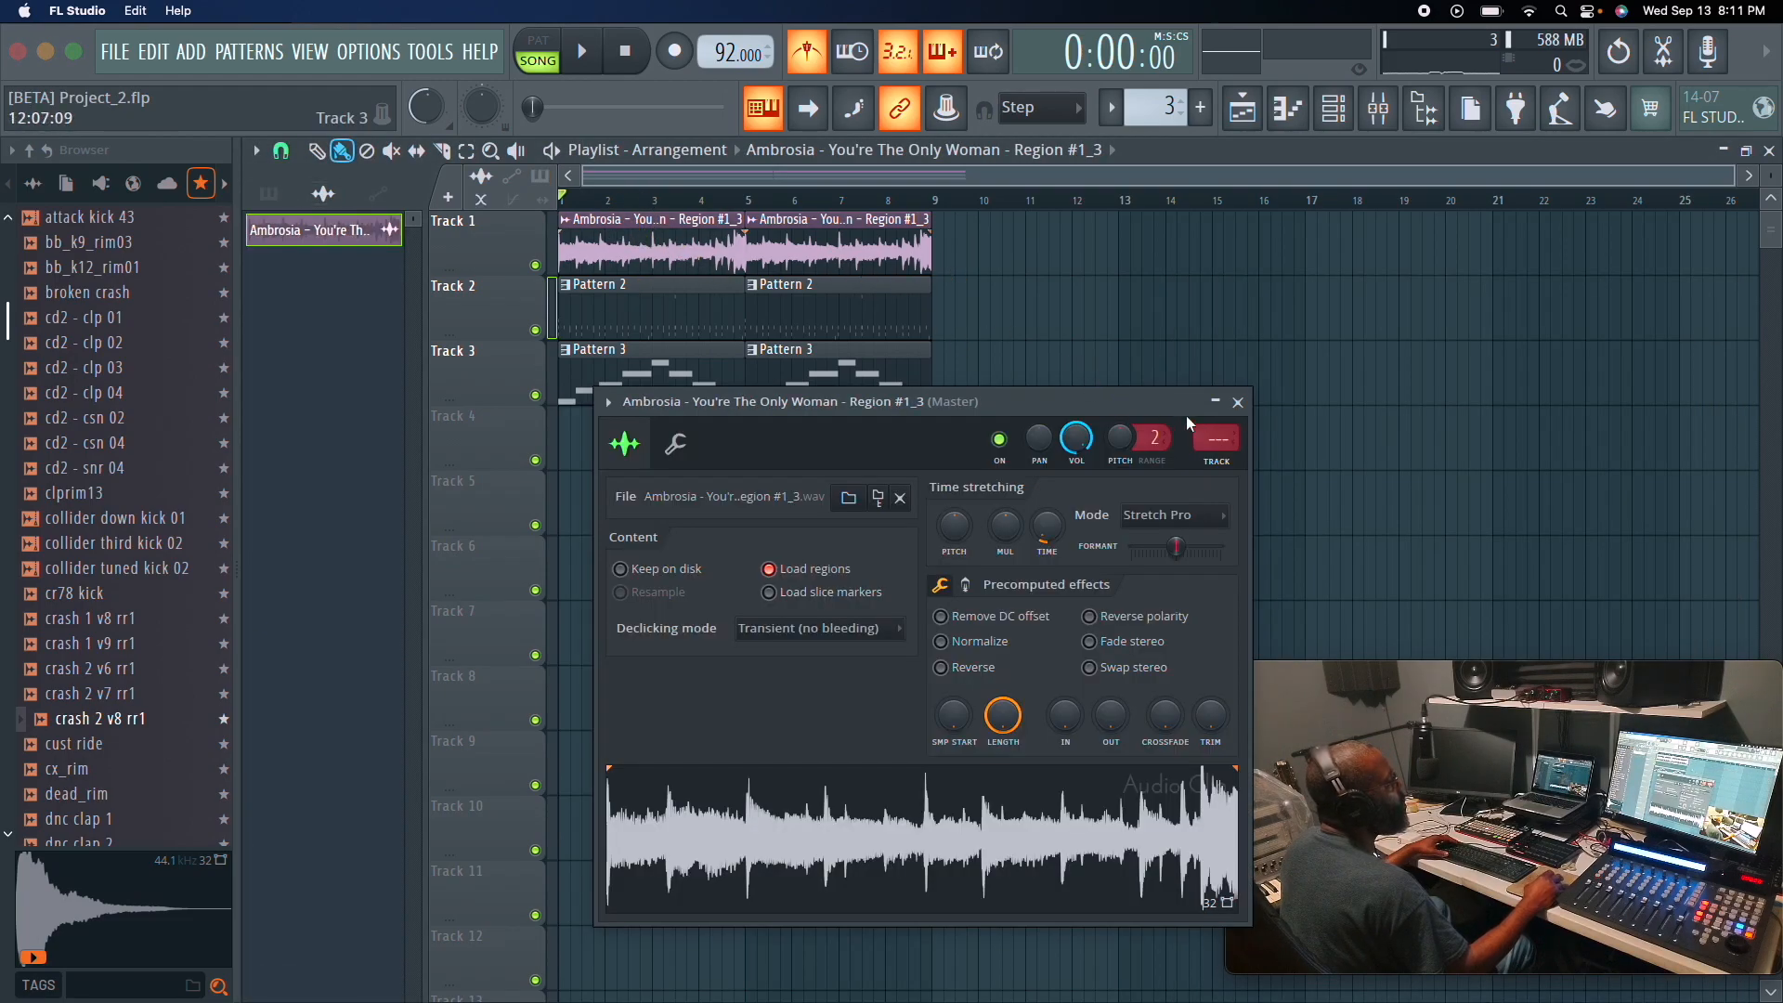
double_click(676, 408)
key(BackSpace)
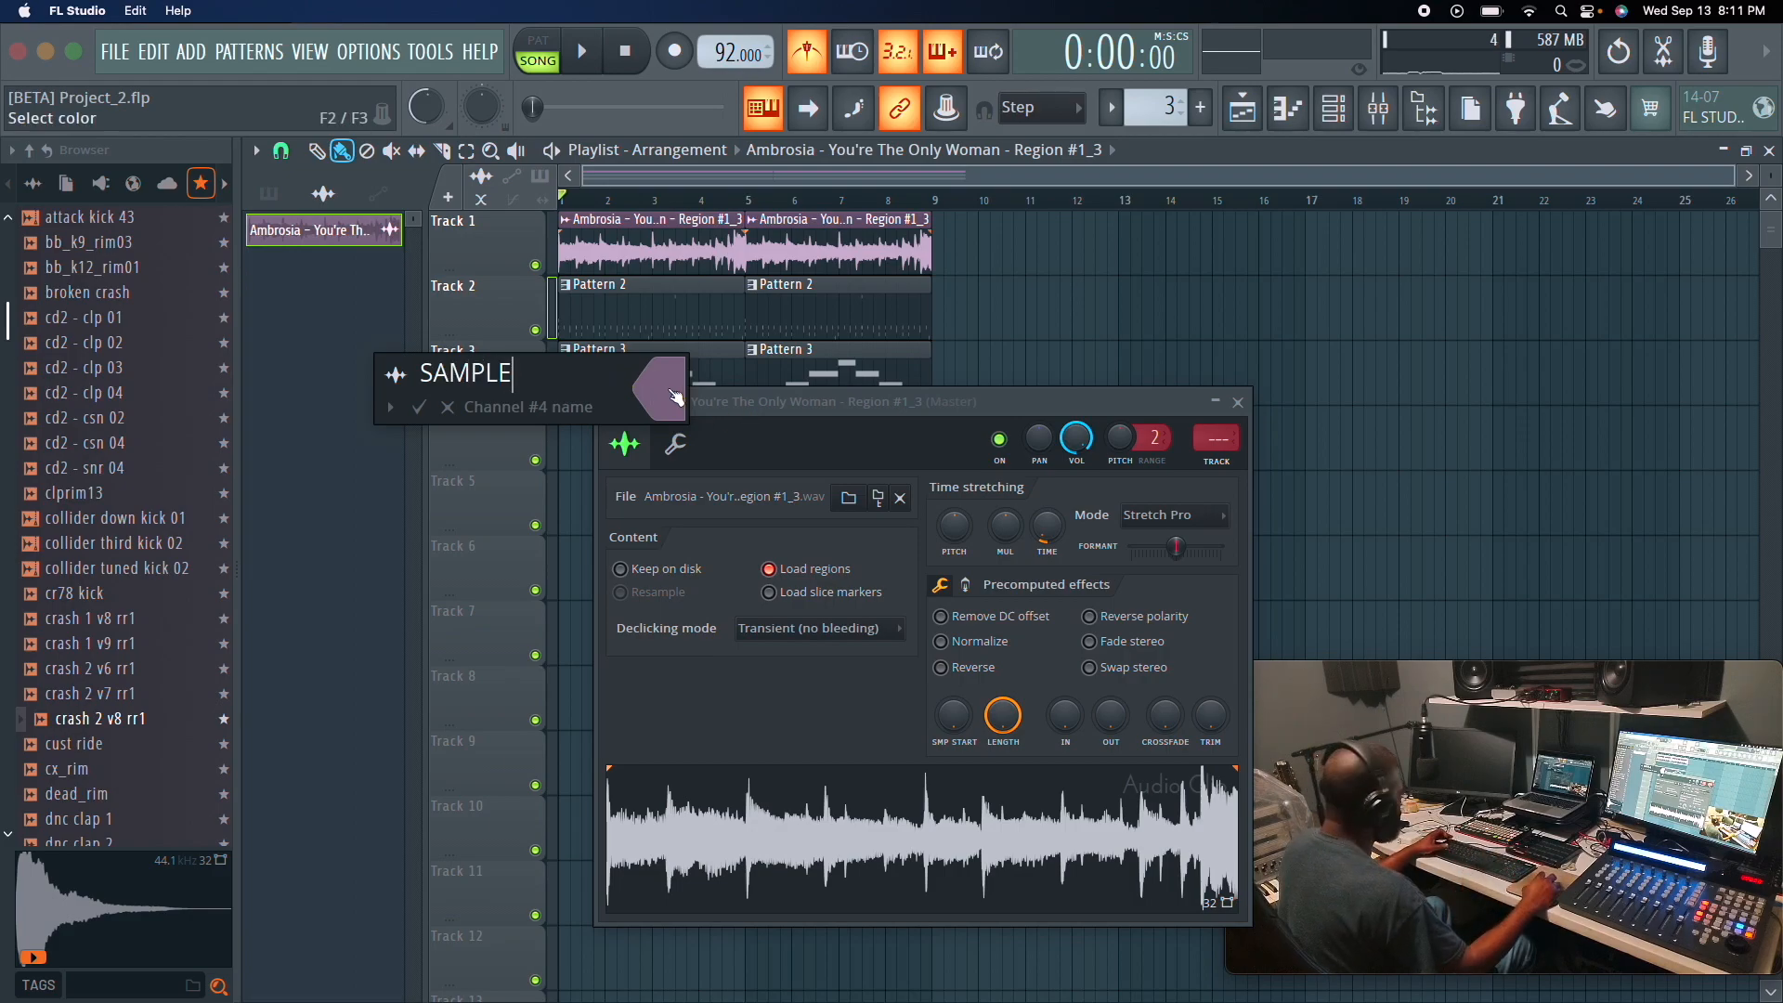
scroll(675, 397, down, 1)
key(Return)
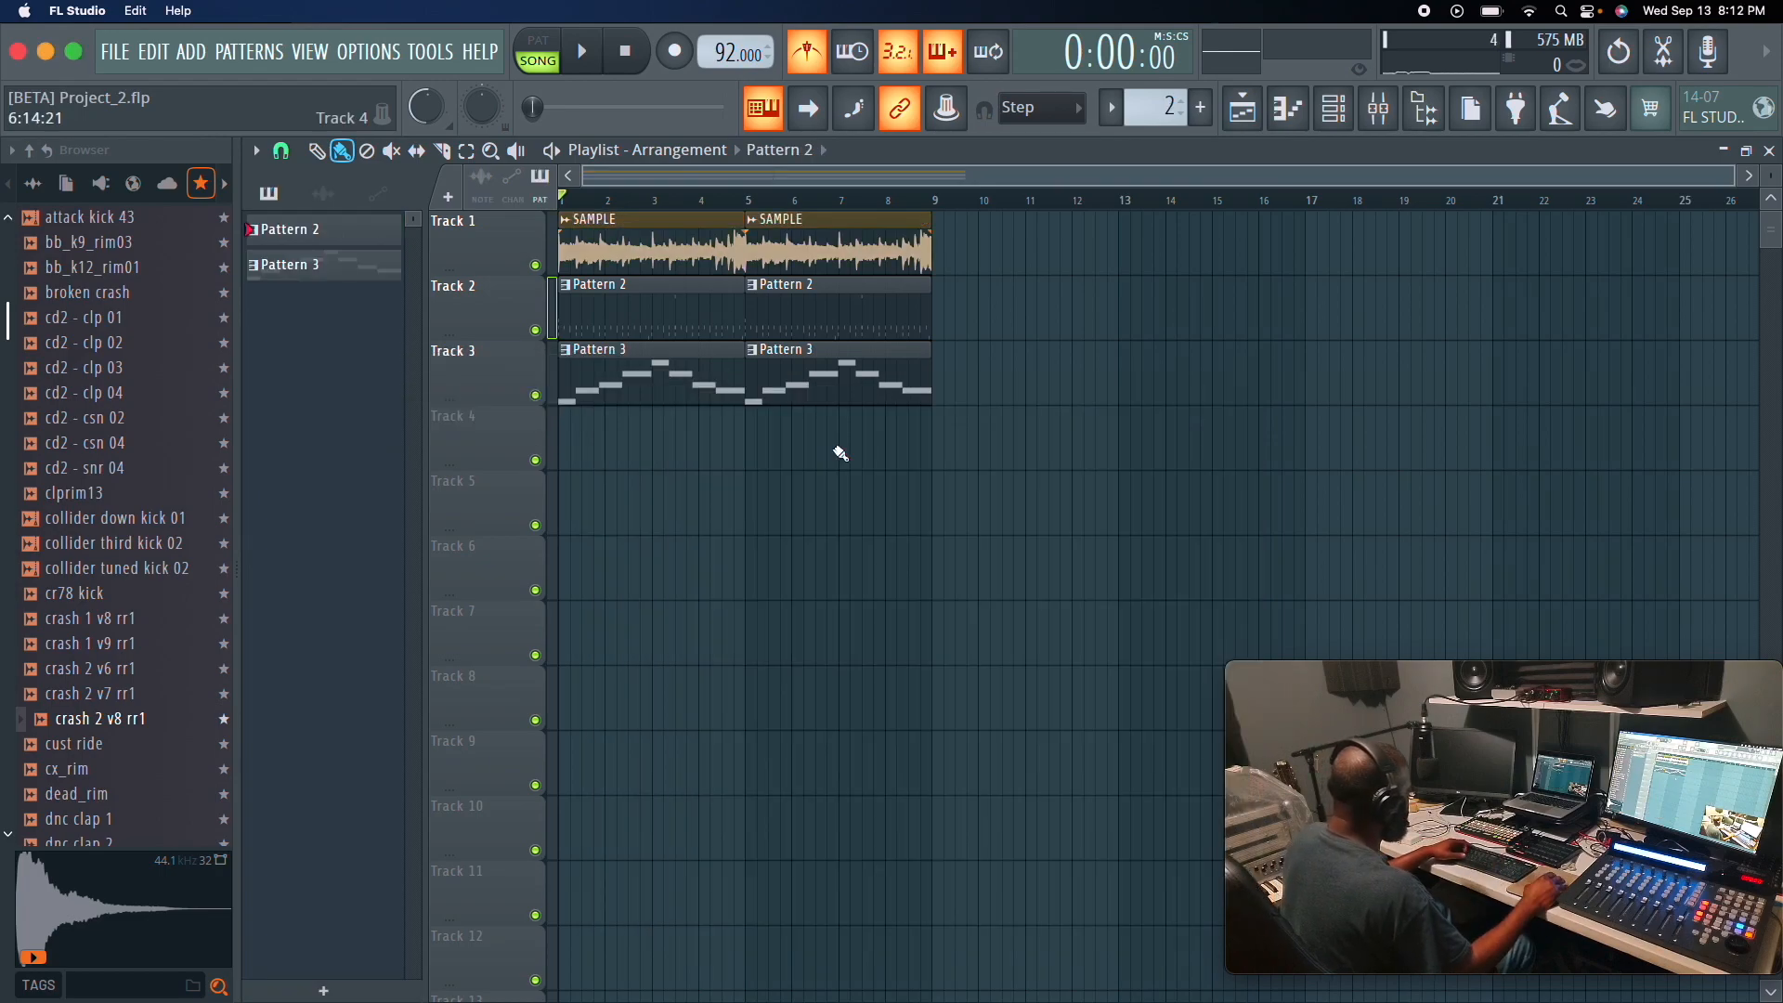
Route the BASSLINE and SAMPLE channels to consecutive mixer tracks starting from Insert 1.
key(F6)
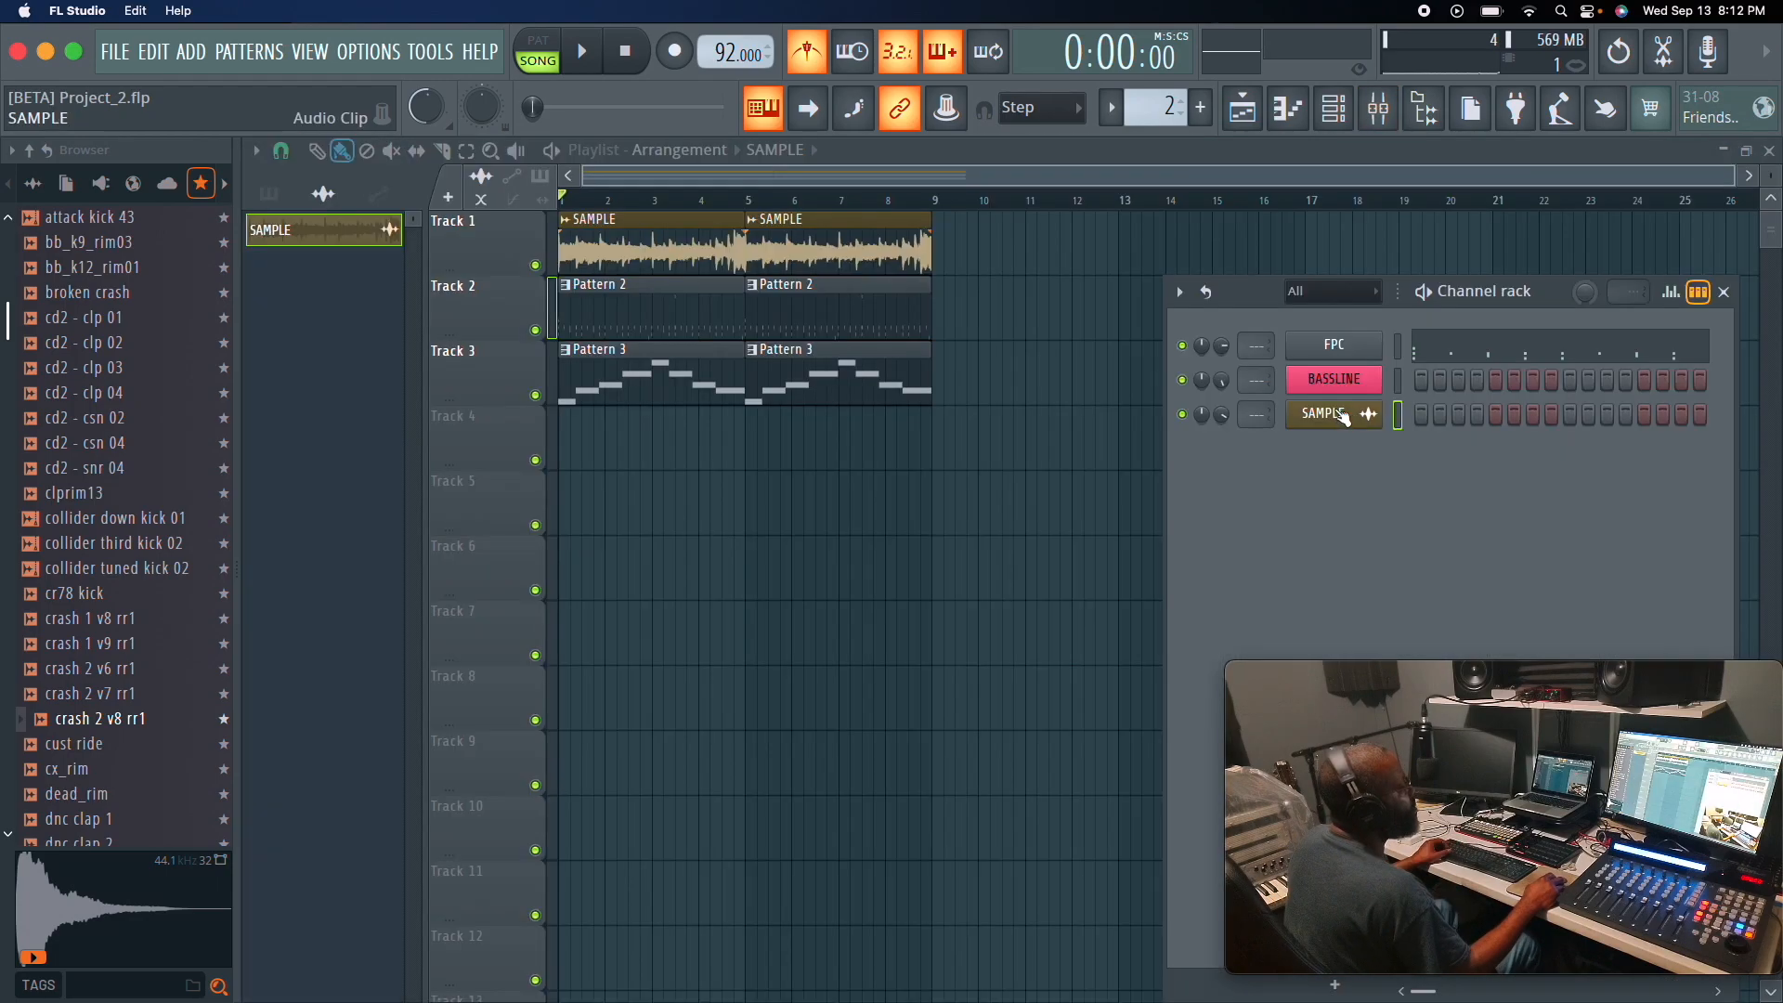
click(1360, 413)
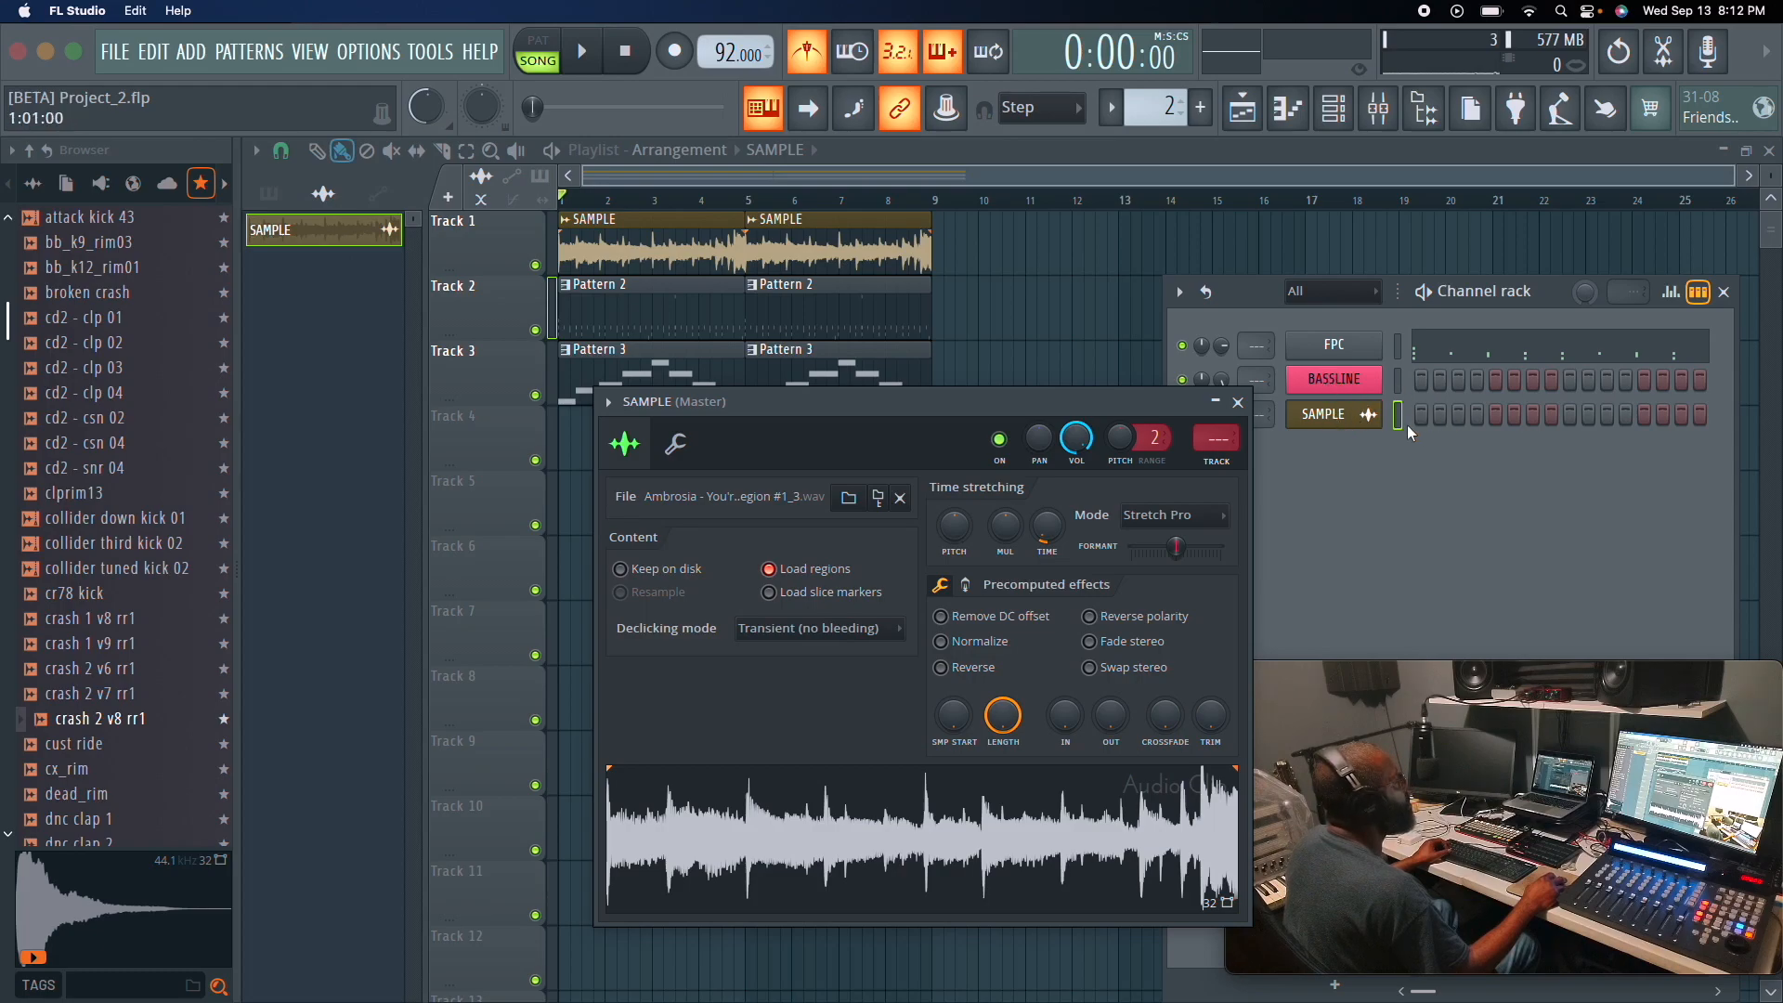
click(1353, 462)
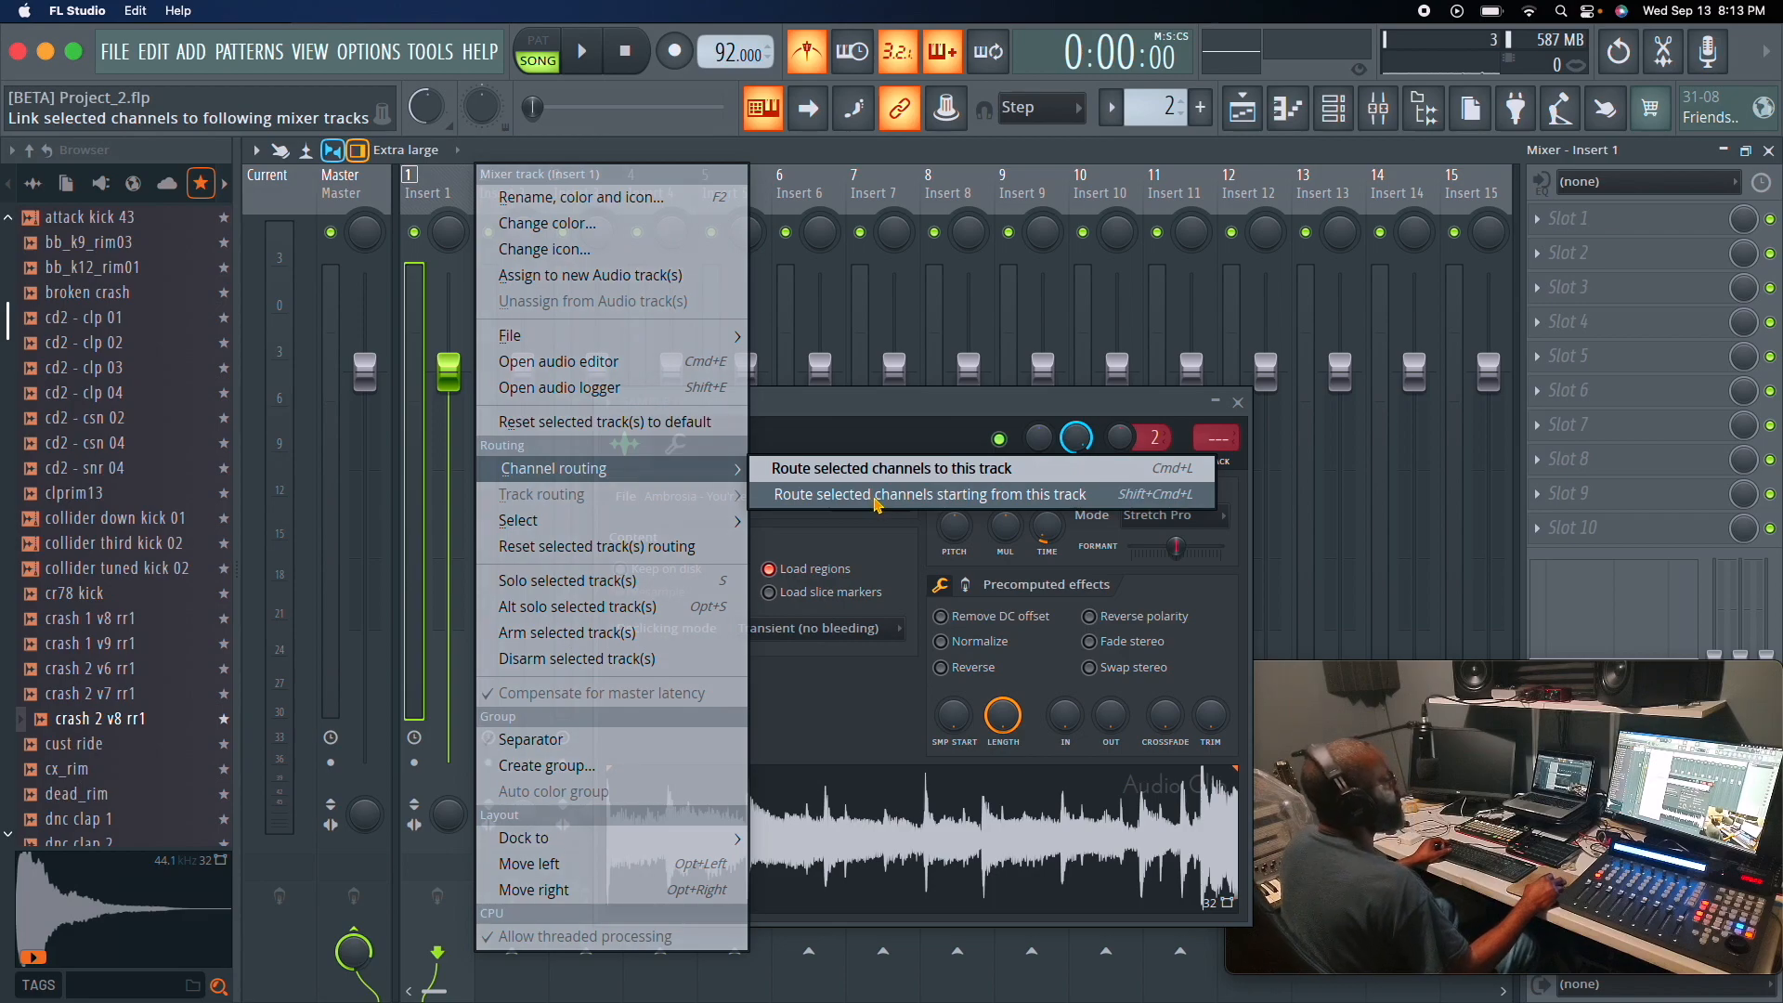
click(1065, 495)
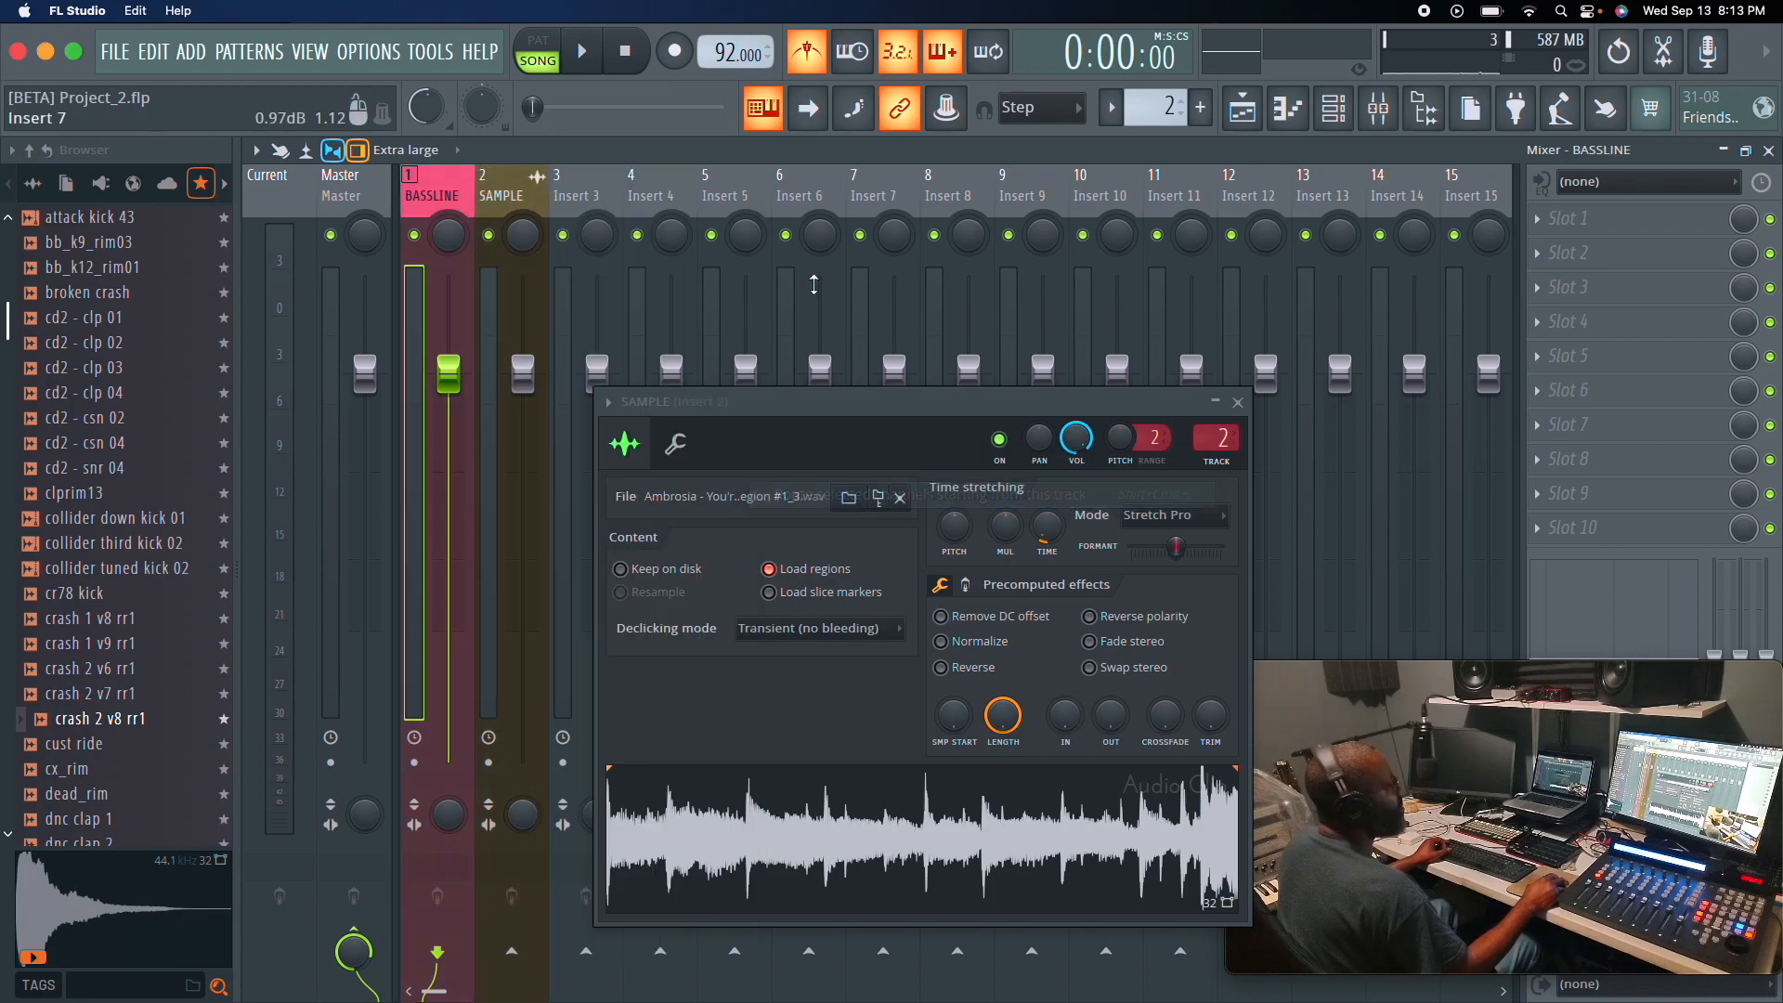
Close the SAMPLE channel settings, select its mixer track, and play the song briefly to check the mixer signals.
click(1238, 404)
click(511, 196)
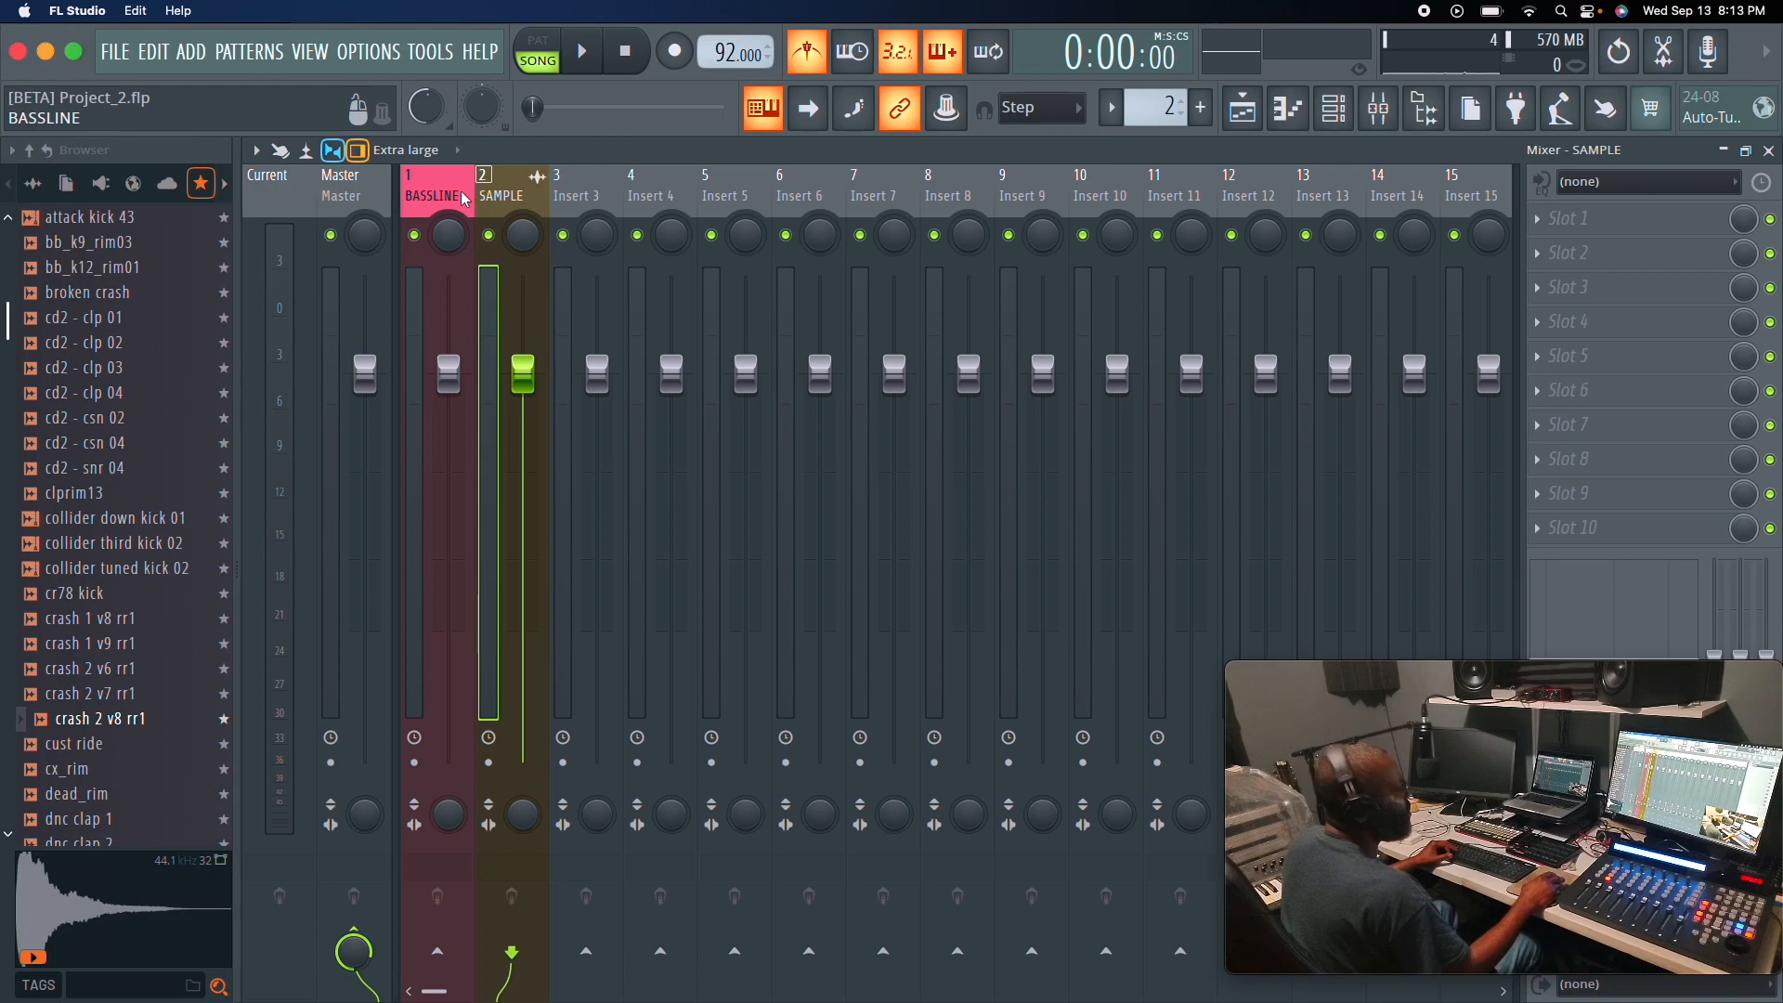
key(space)
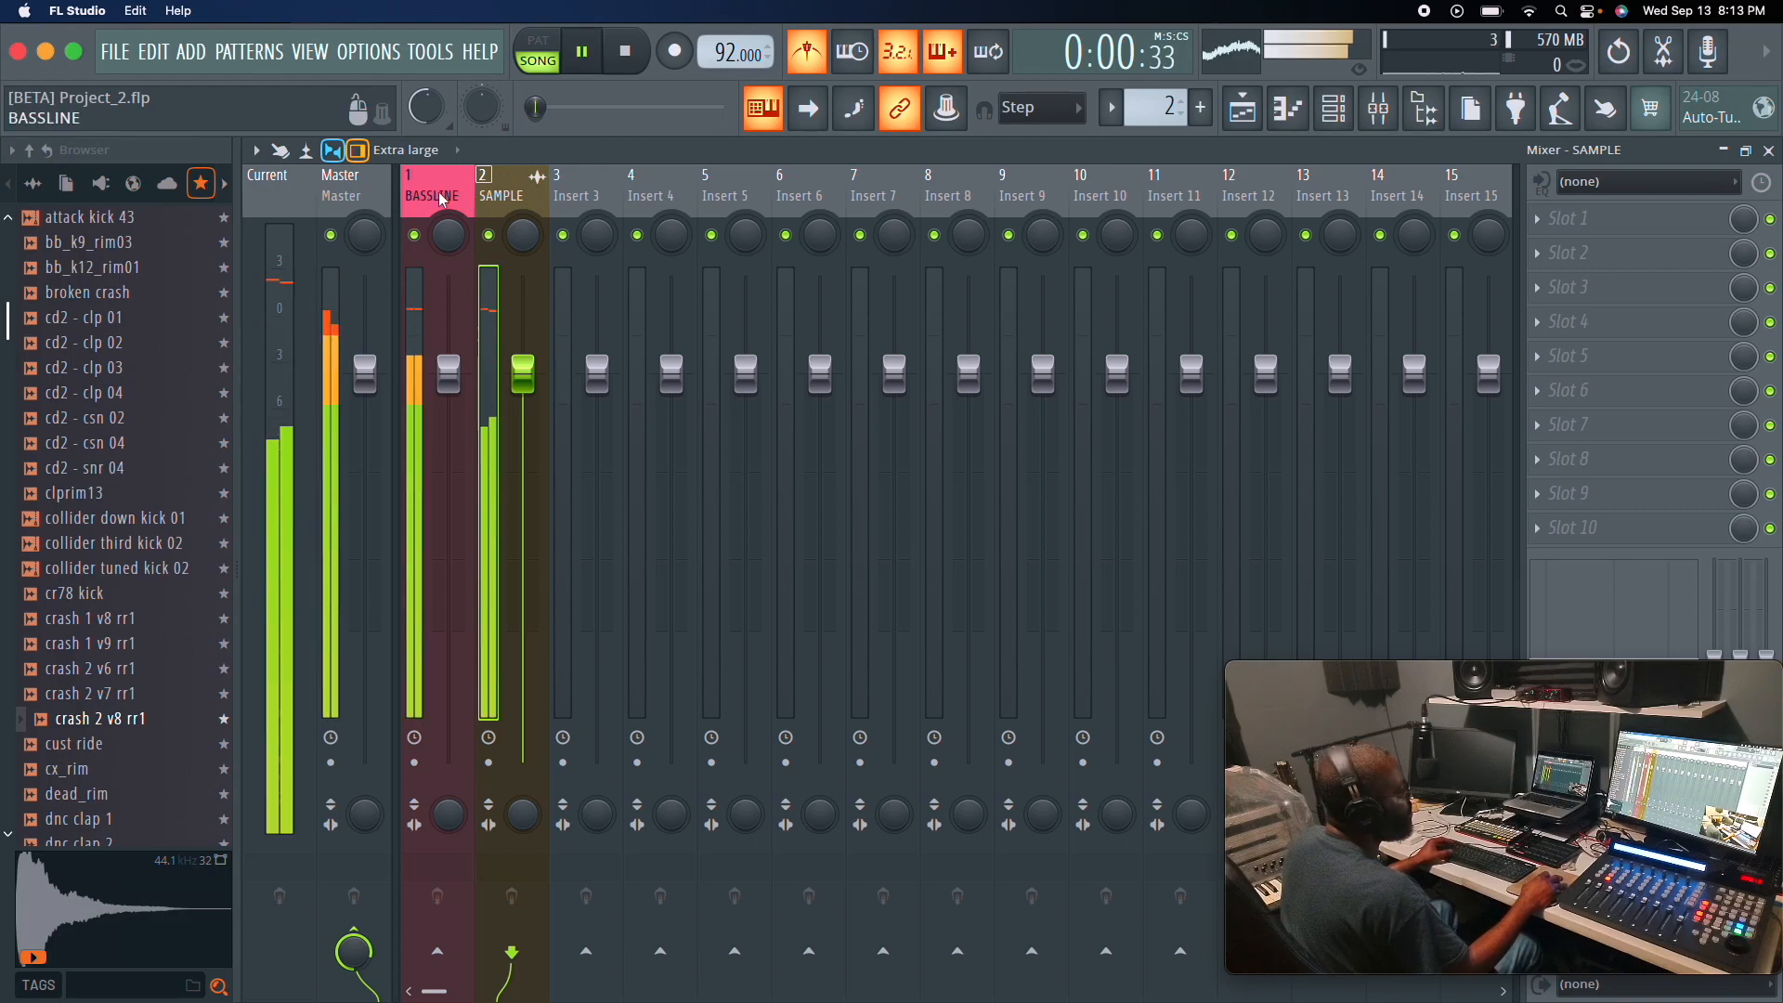
key(space)
In the FPC drum channel, set the output of the two kick pads, Pad 1 and Pad 2, to 3.
key(F9)
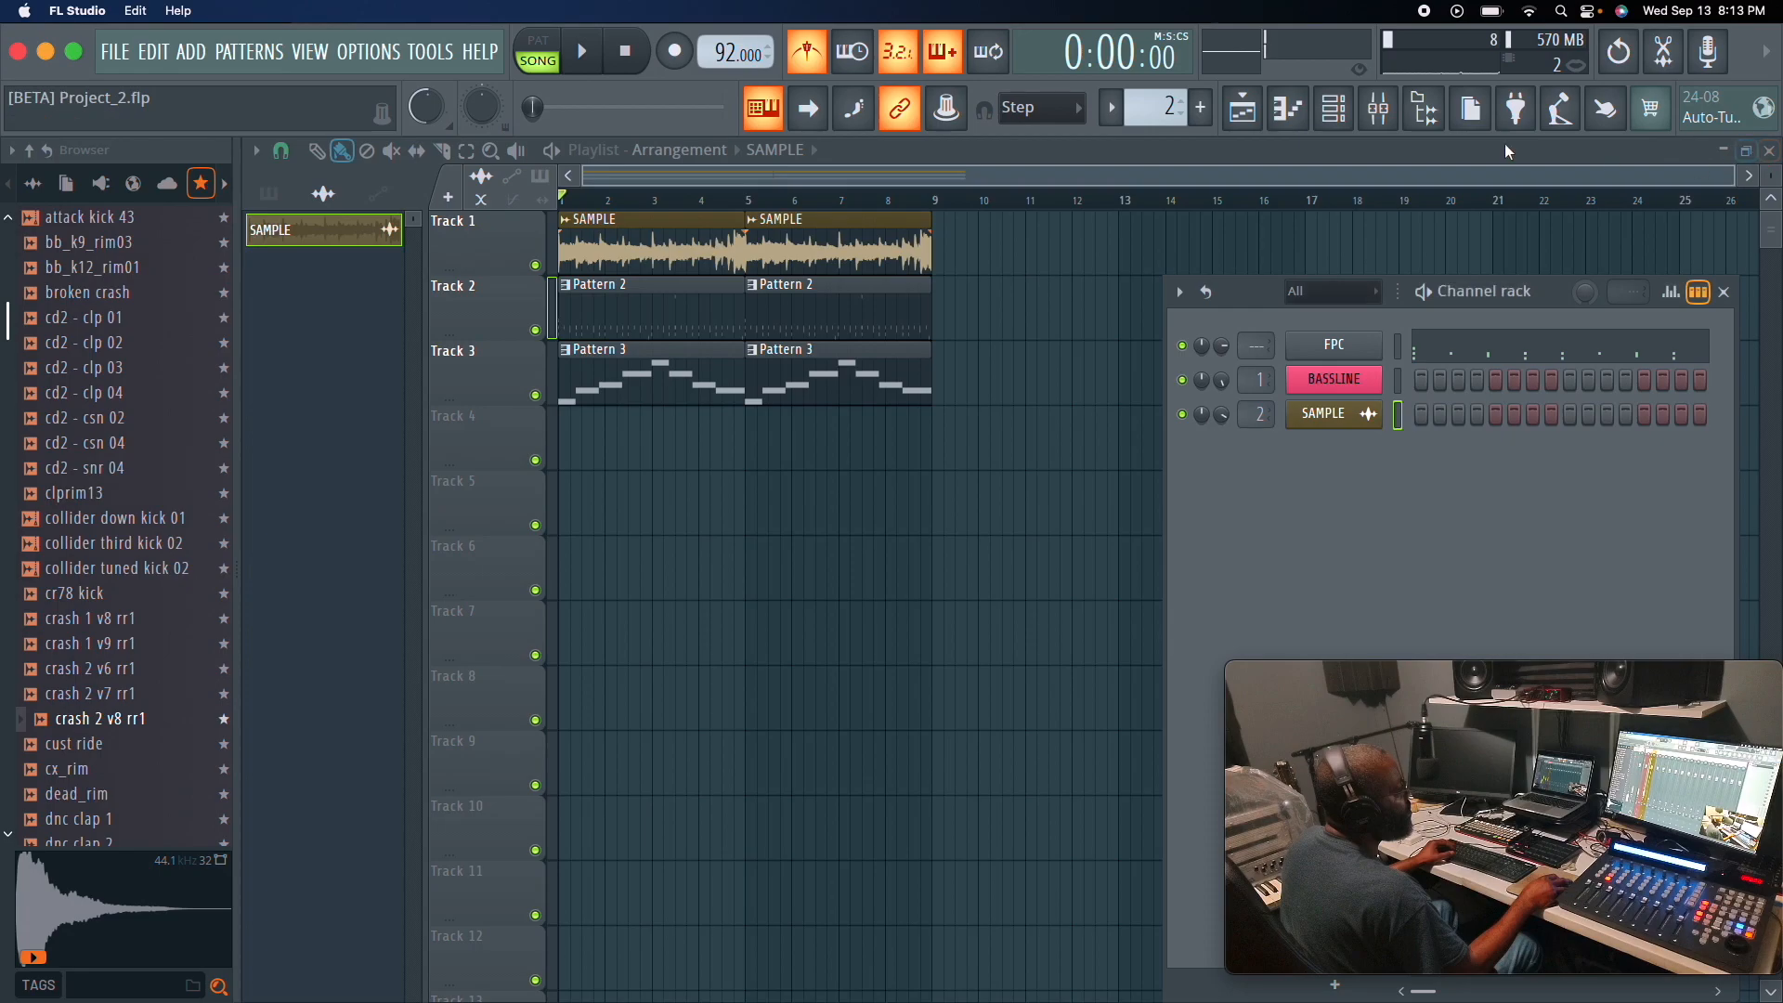
click(1337, 349)
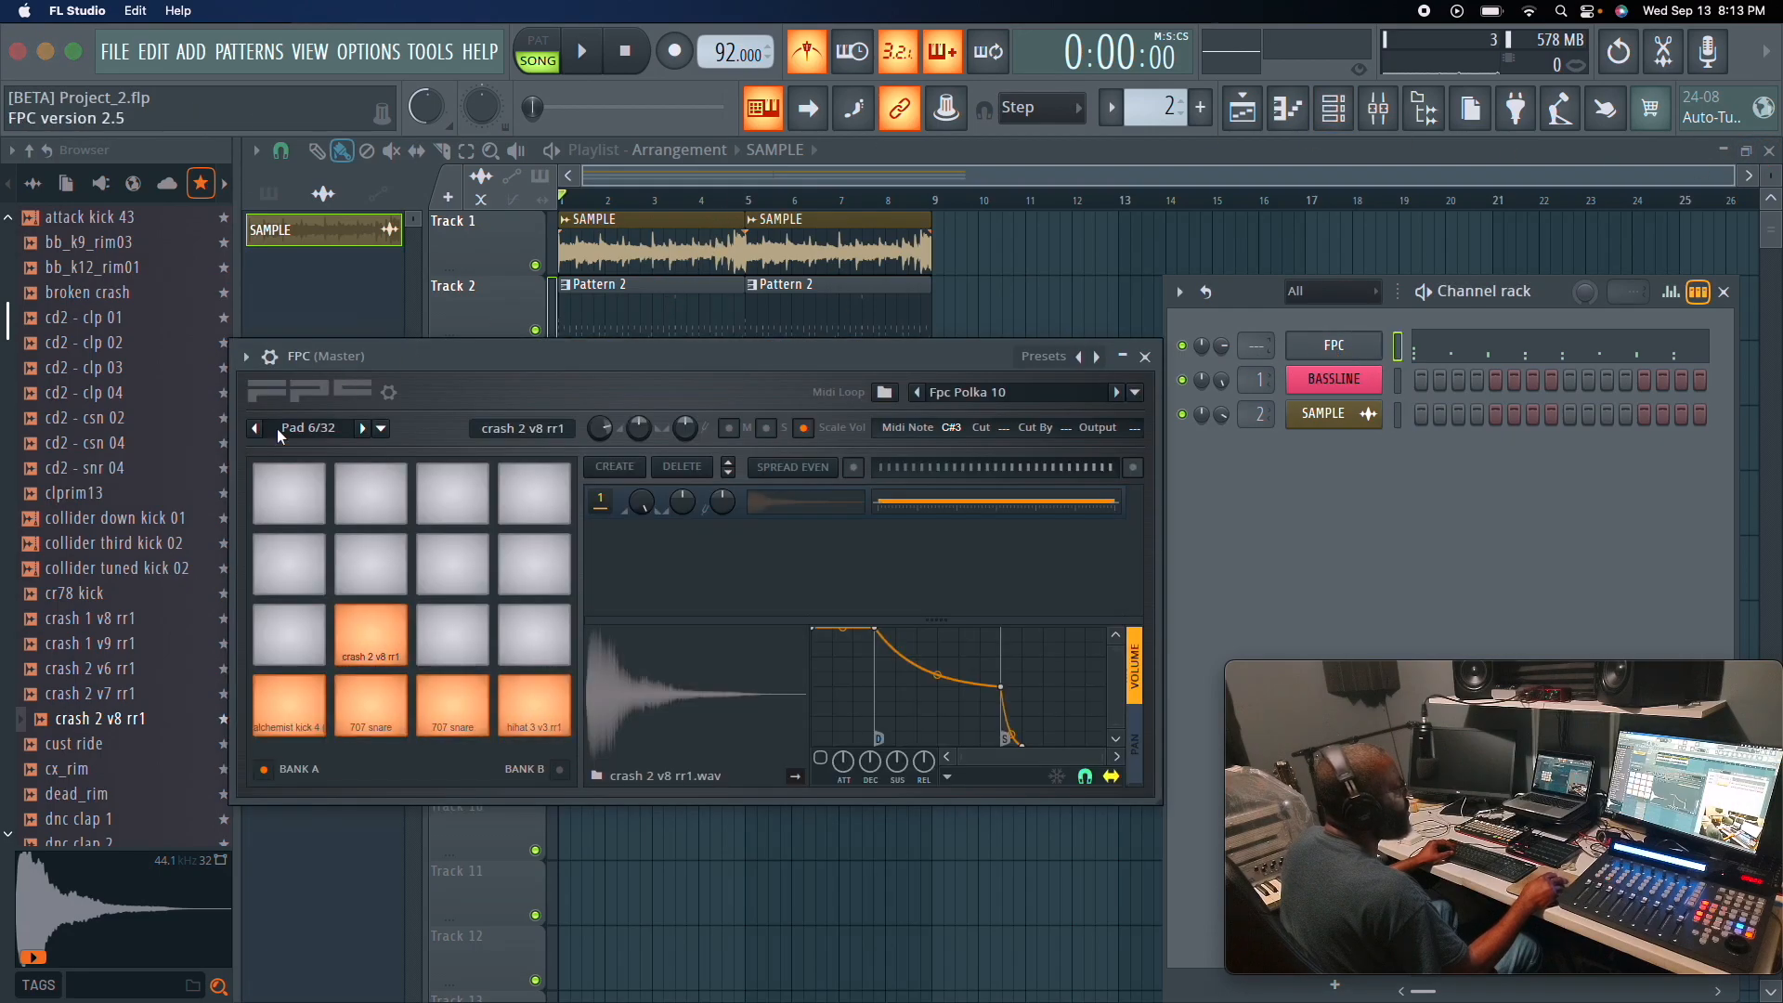
click(371, 712)
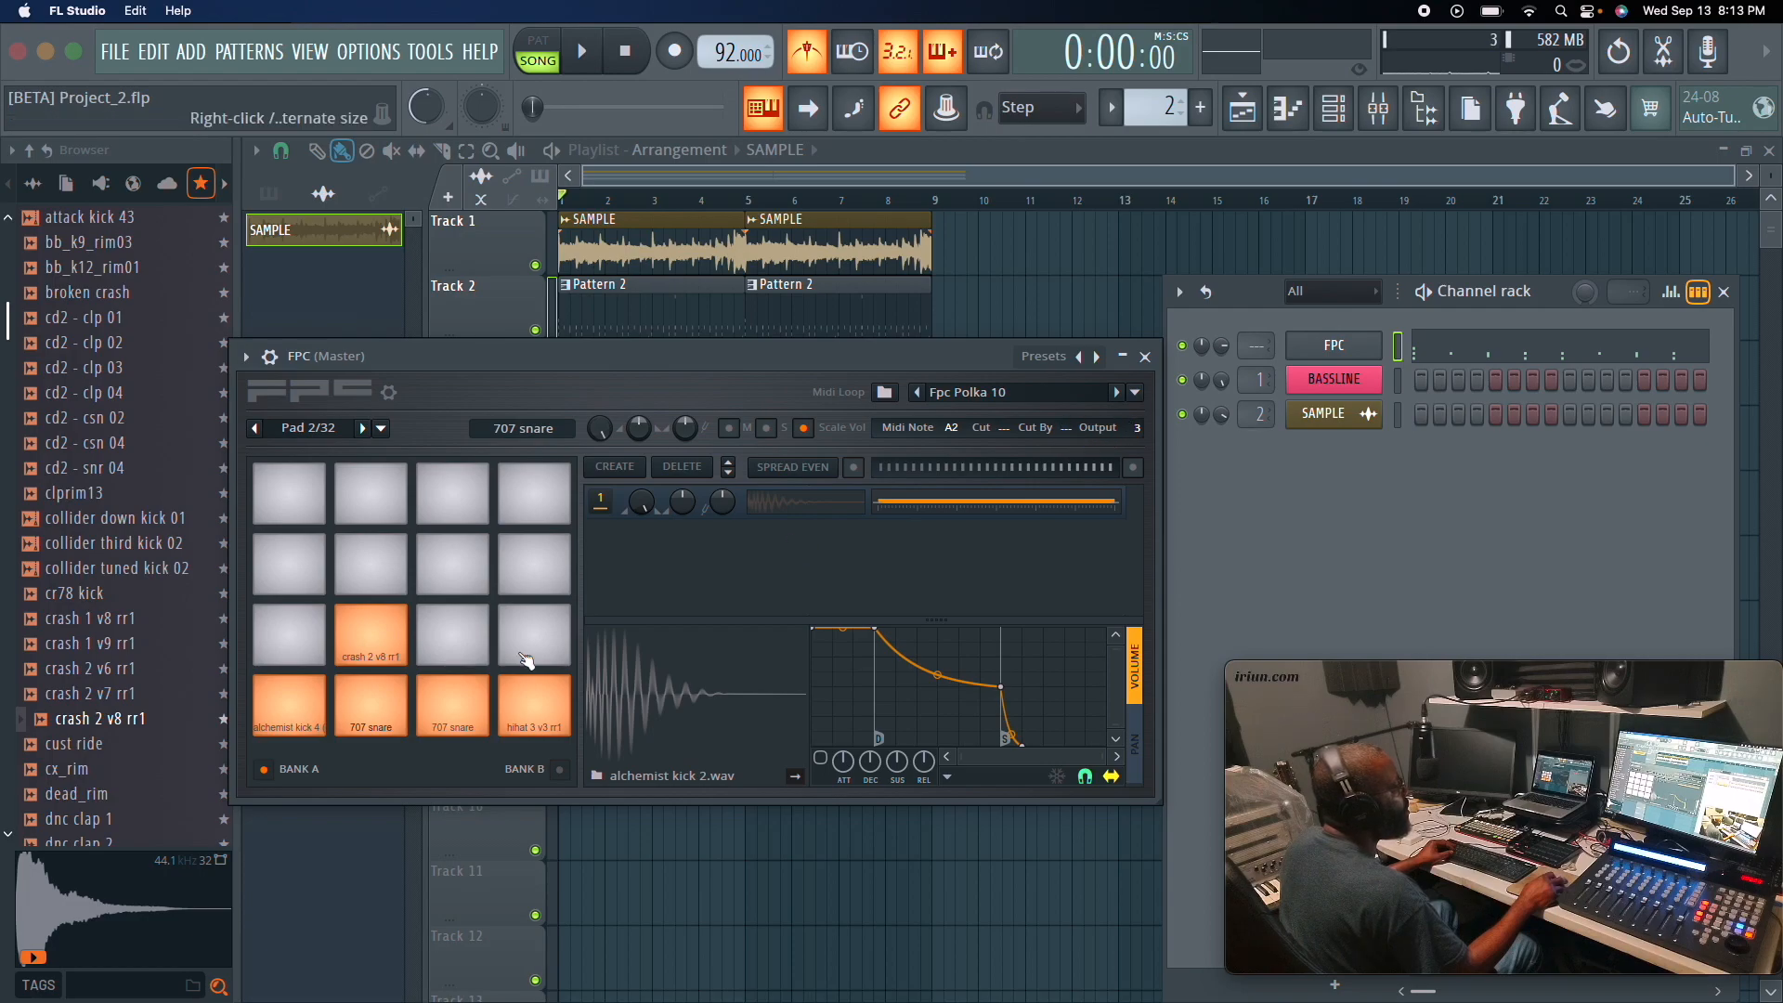
click(288, 703)
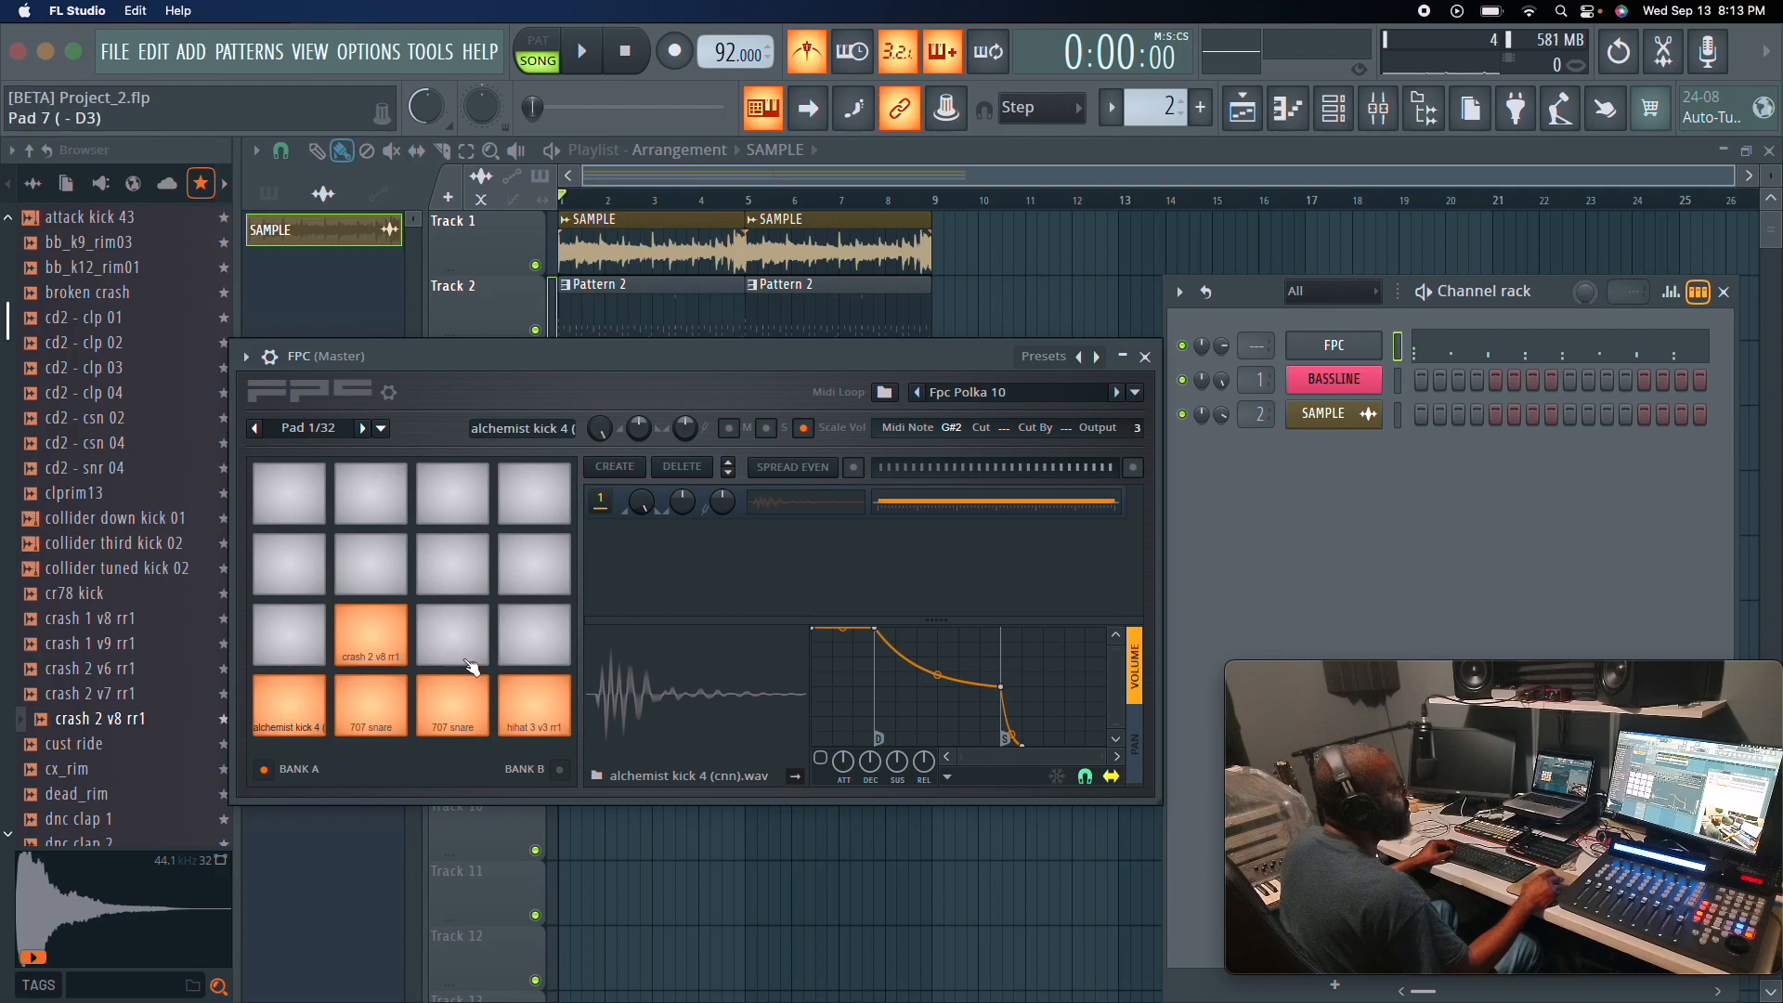
click(287, 701)
click(371, 689)
click(373, 692)
Route the FPC snare, hi-hat and crash pads to mixer tracks 4, 5 and 6, and close FPC.
click(461, 699)
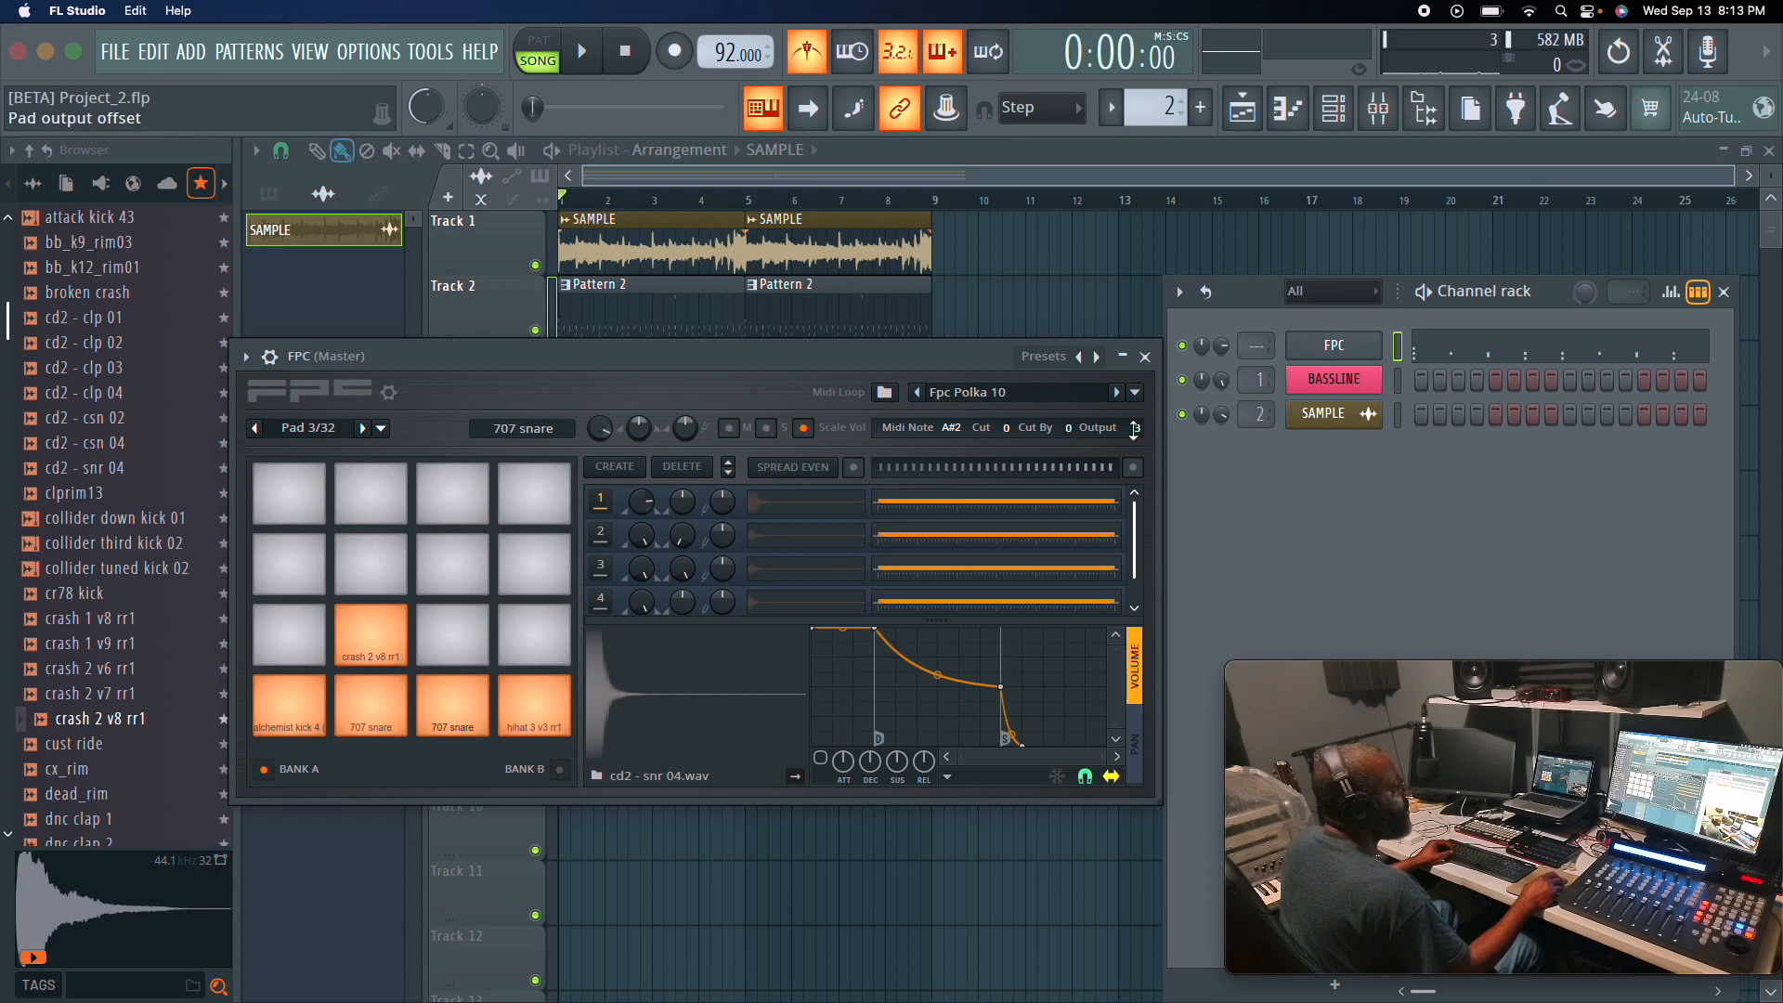
click(540, 716)
click(537, 714)
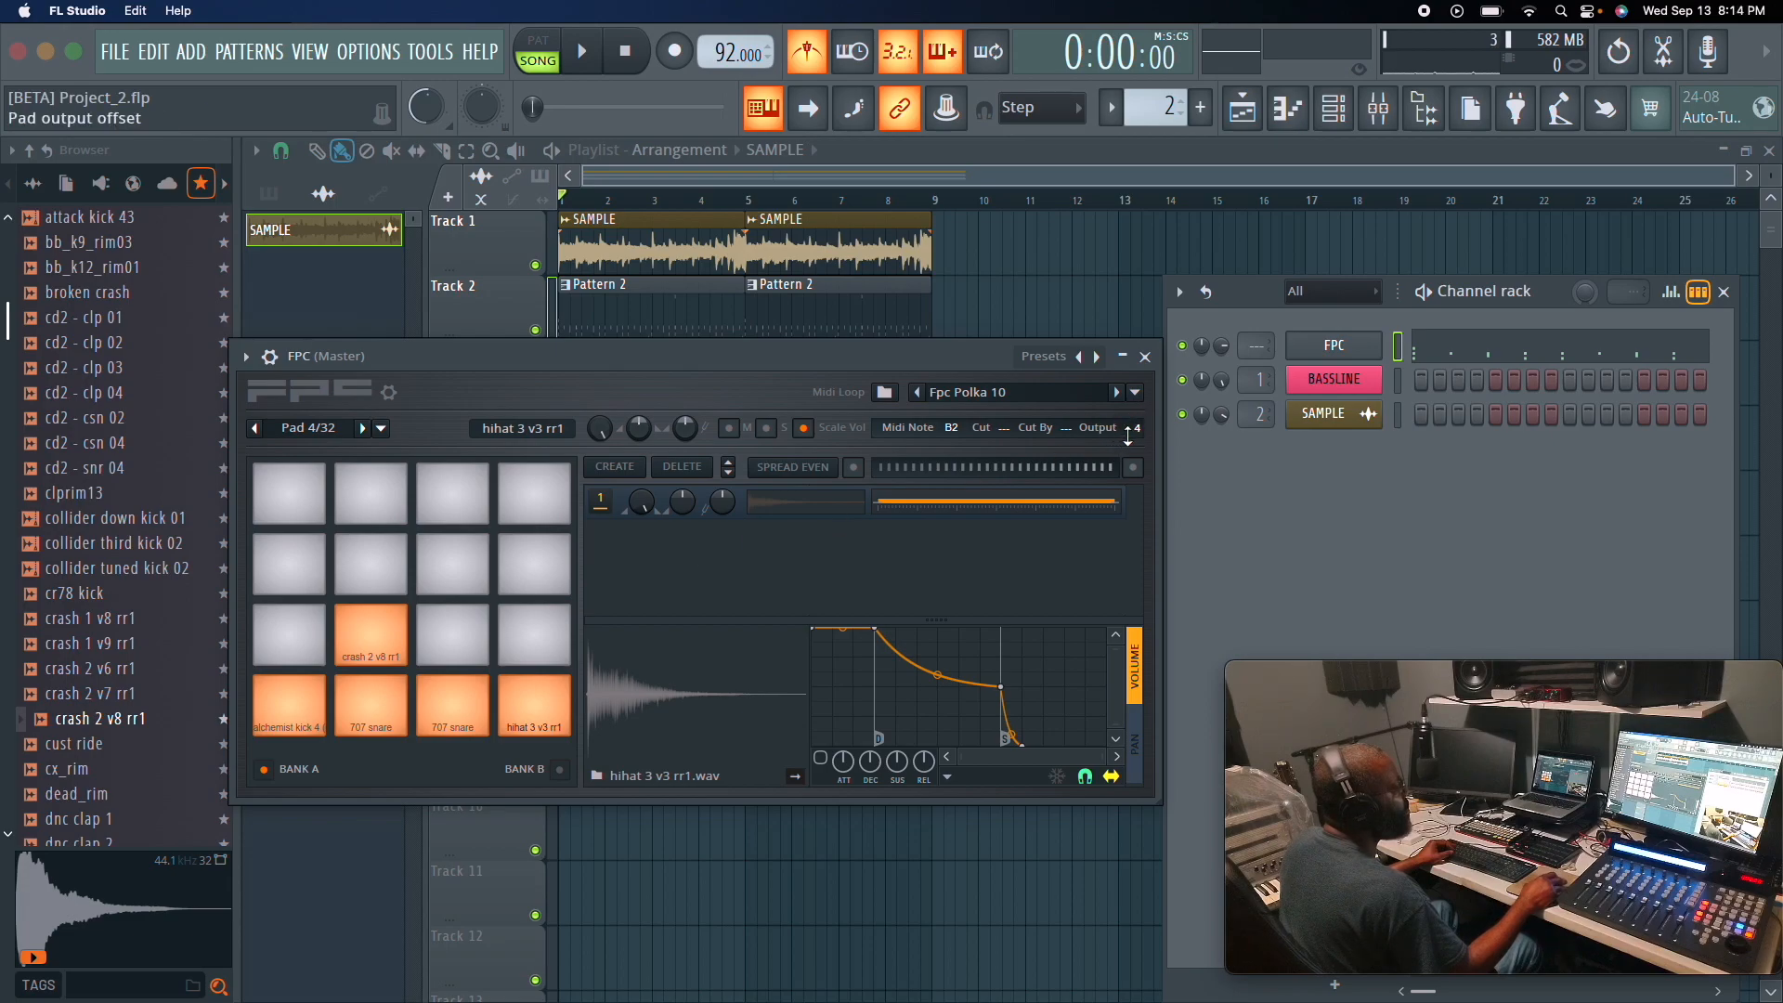
click(376, 637)
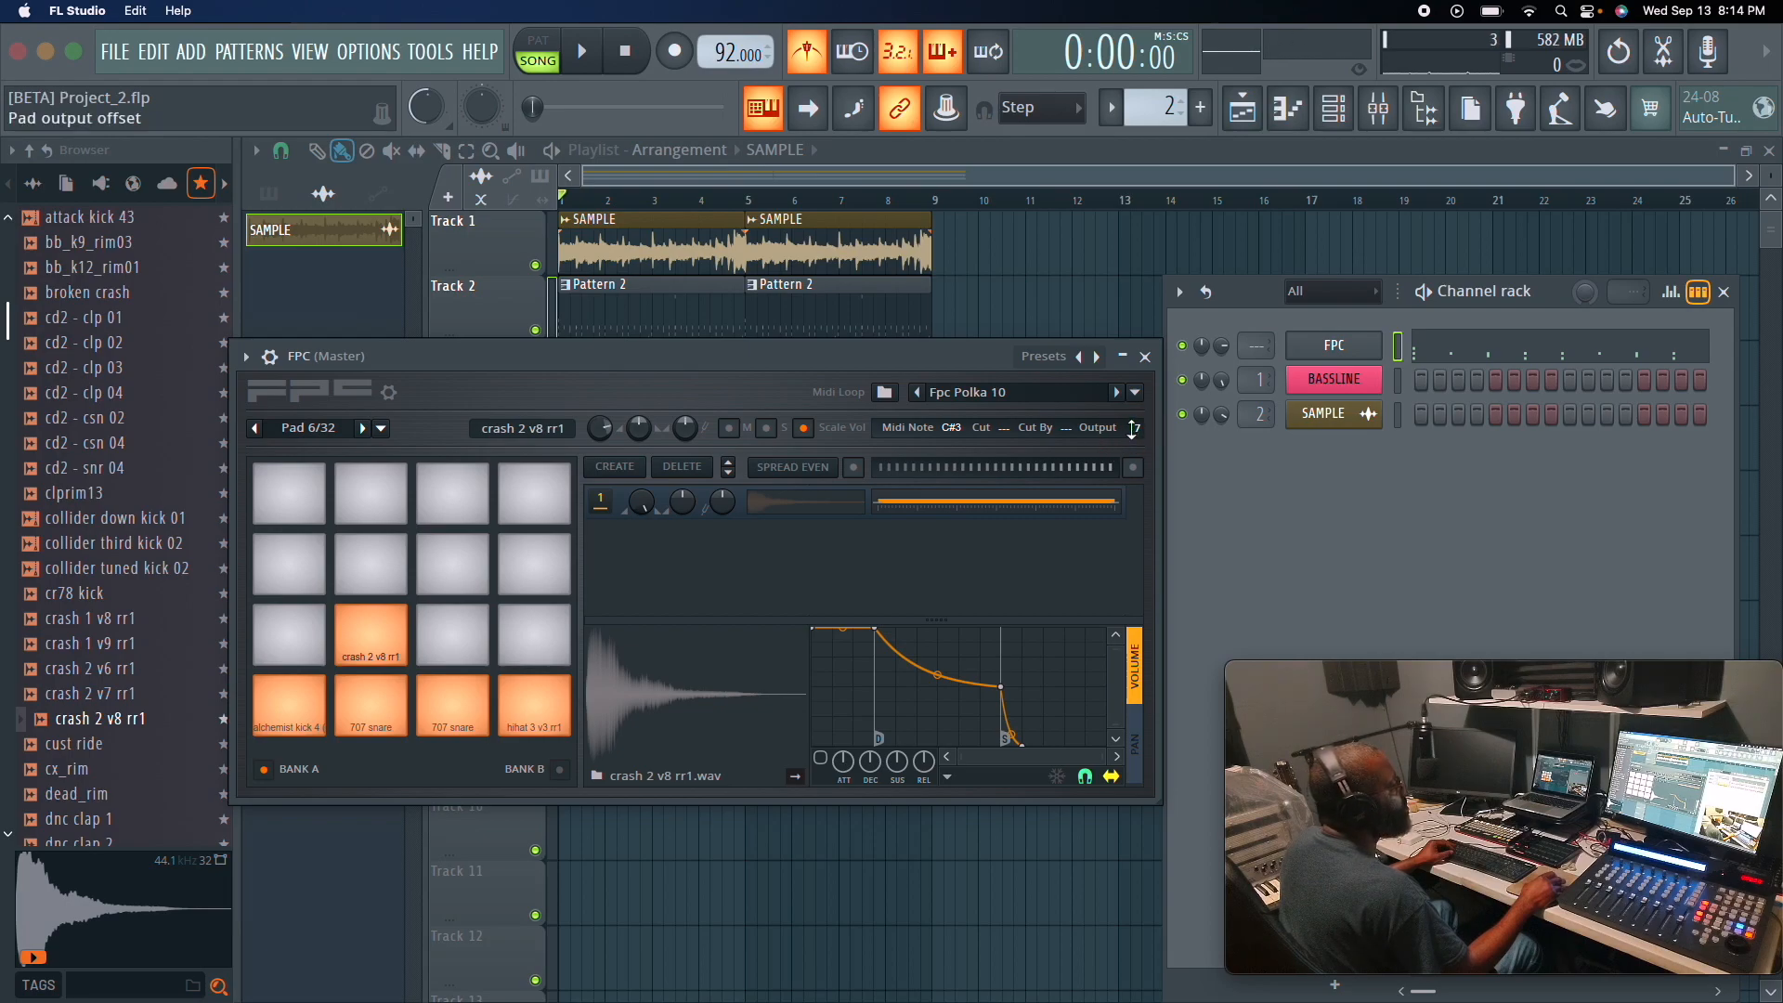
click(1144, 358)
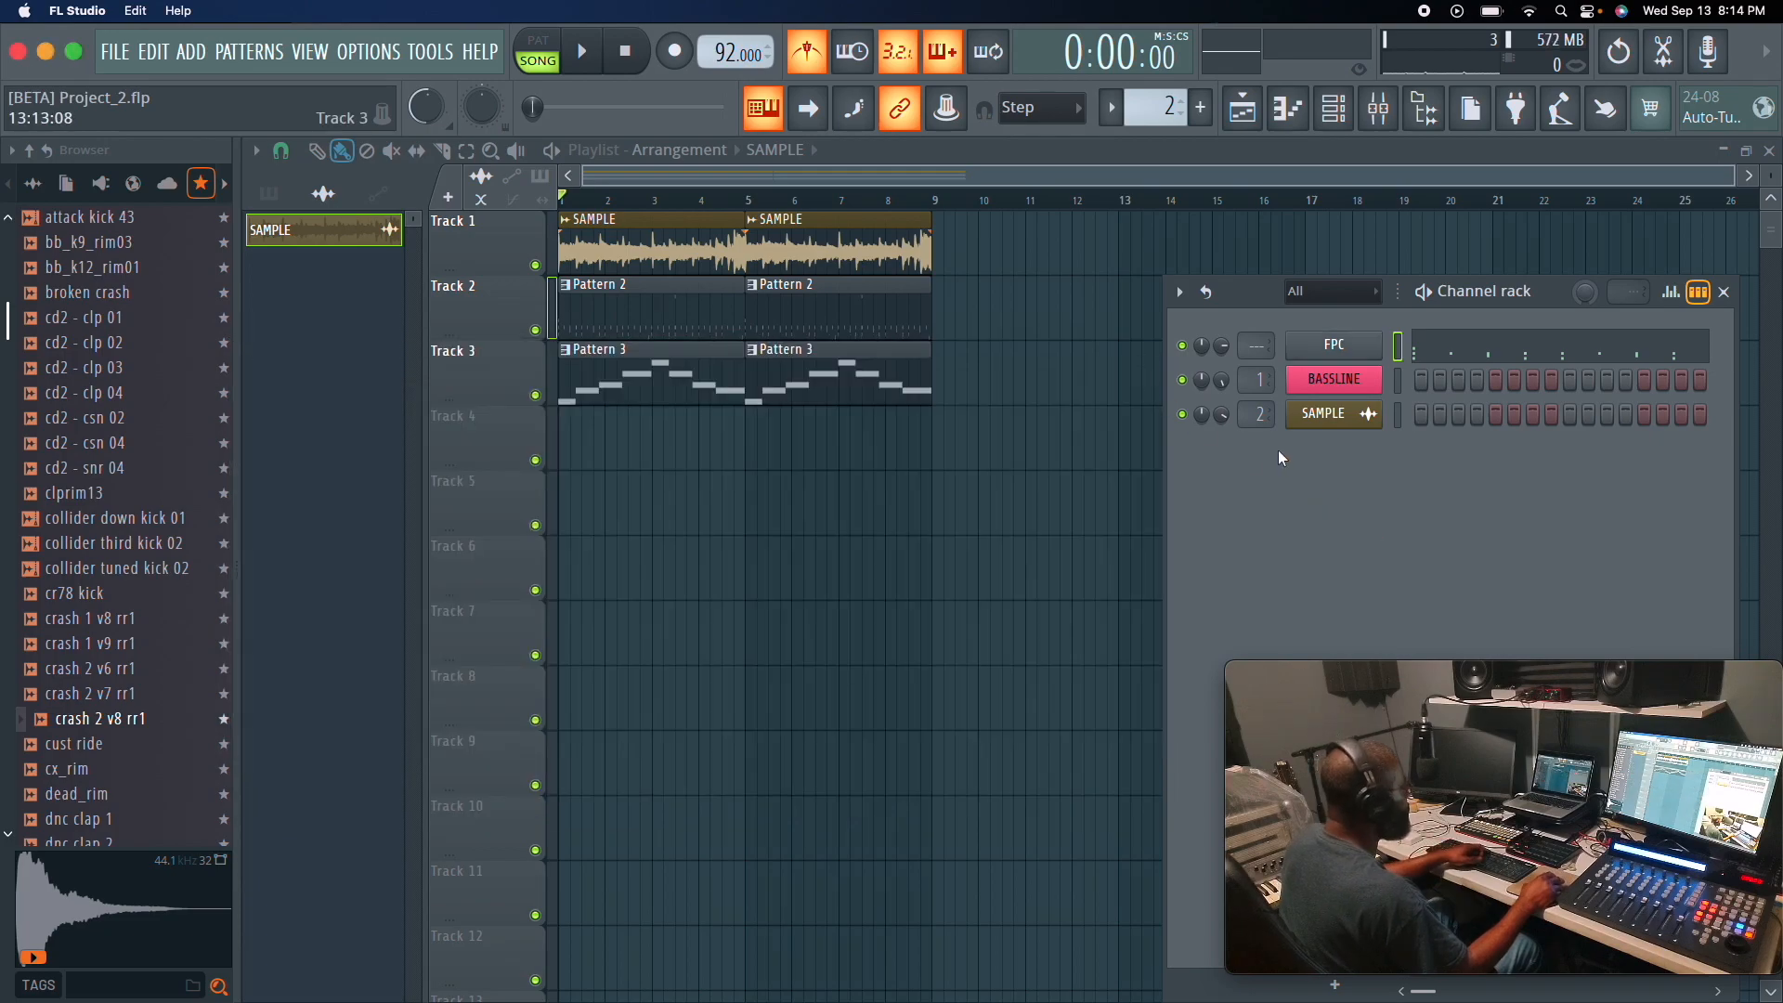
Solo Insert 3 in the mixer, play it briefly, and rename the track as KICK with a green colour.
key(F9)
click(576, 200)
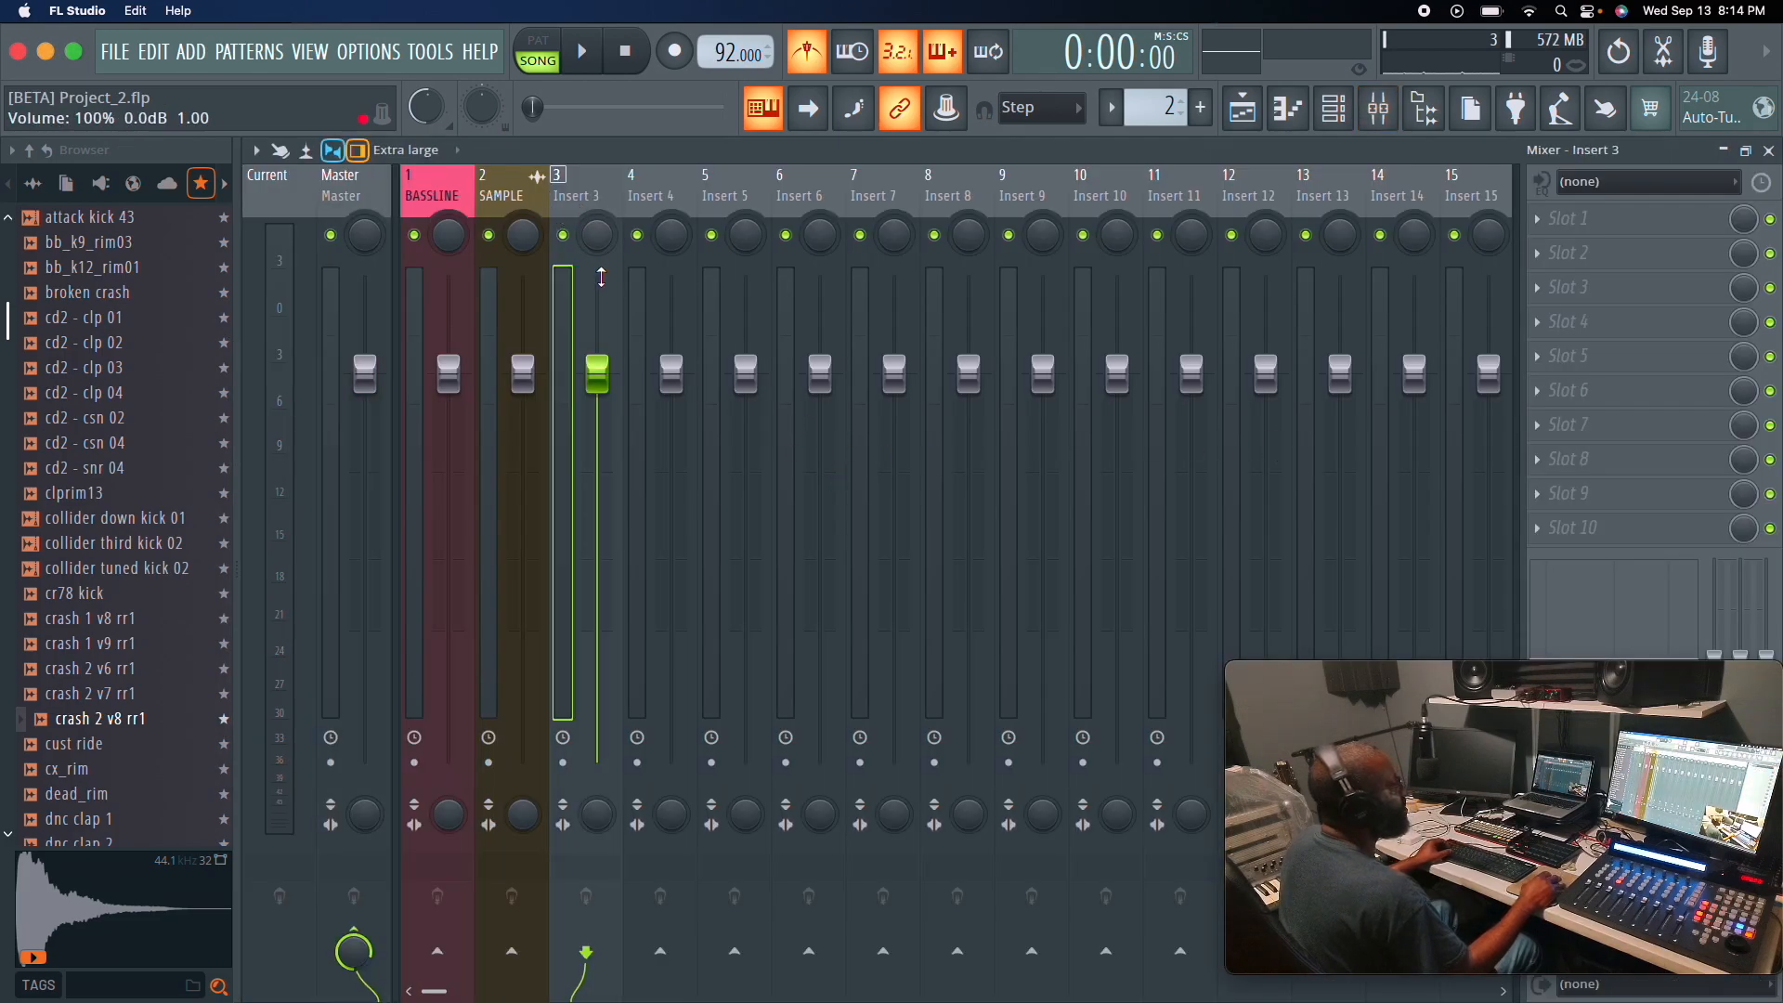
key(space)
right_click(563, 236)
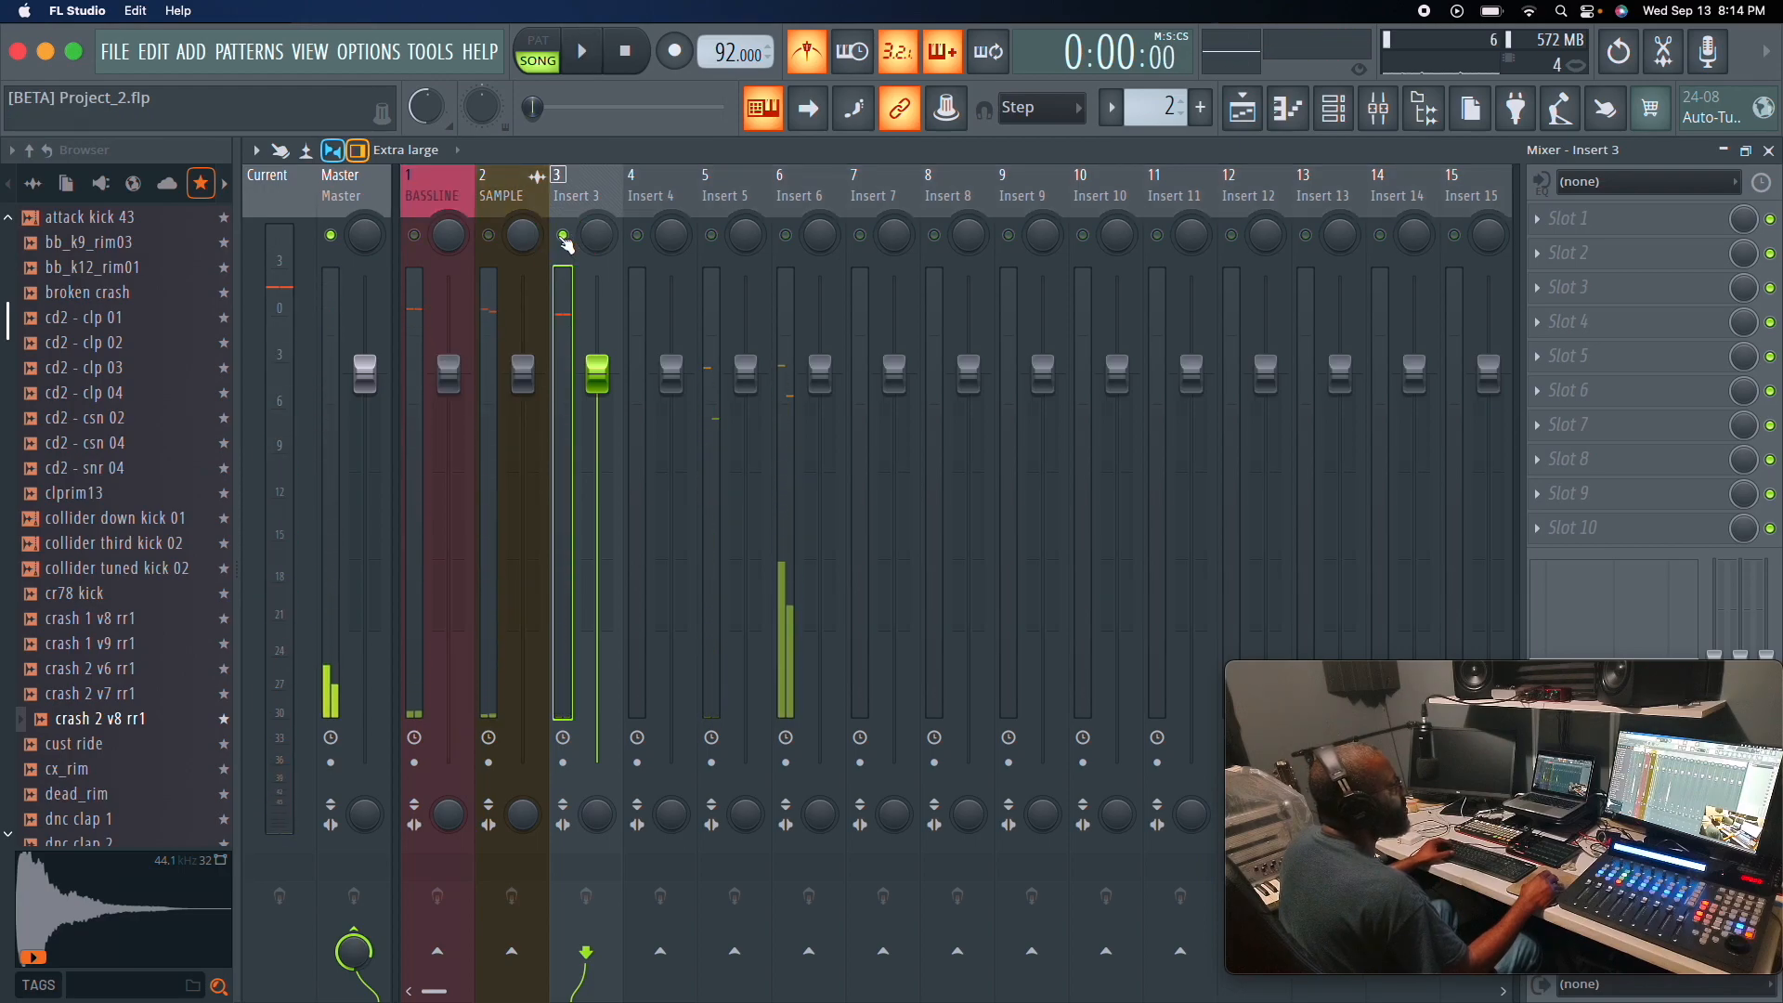
key(space)
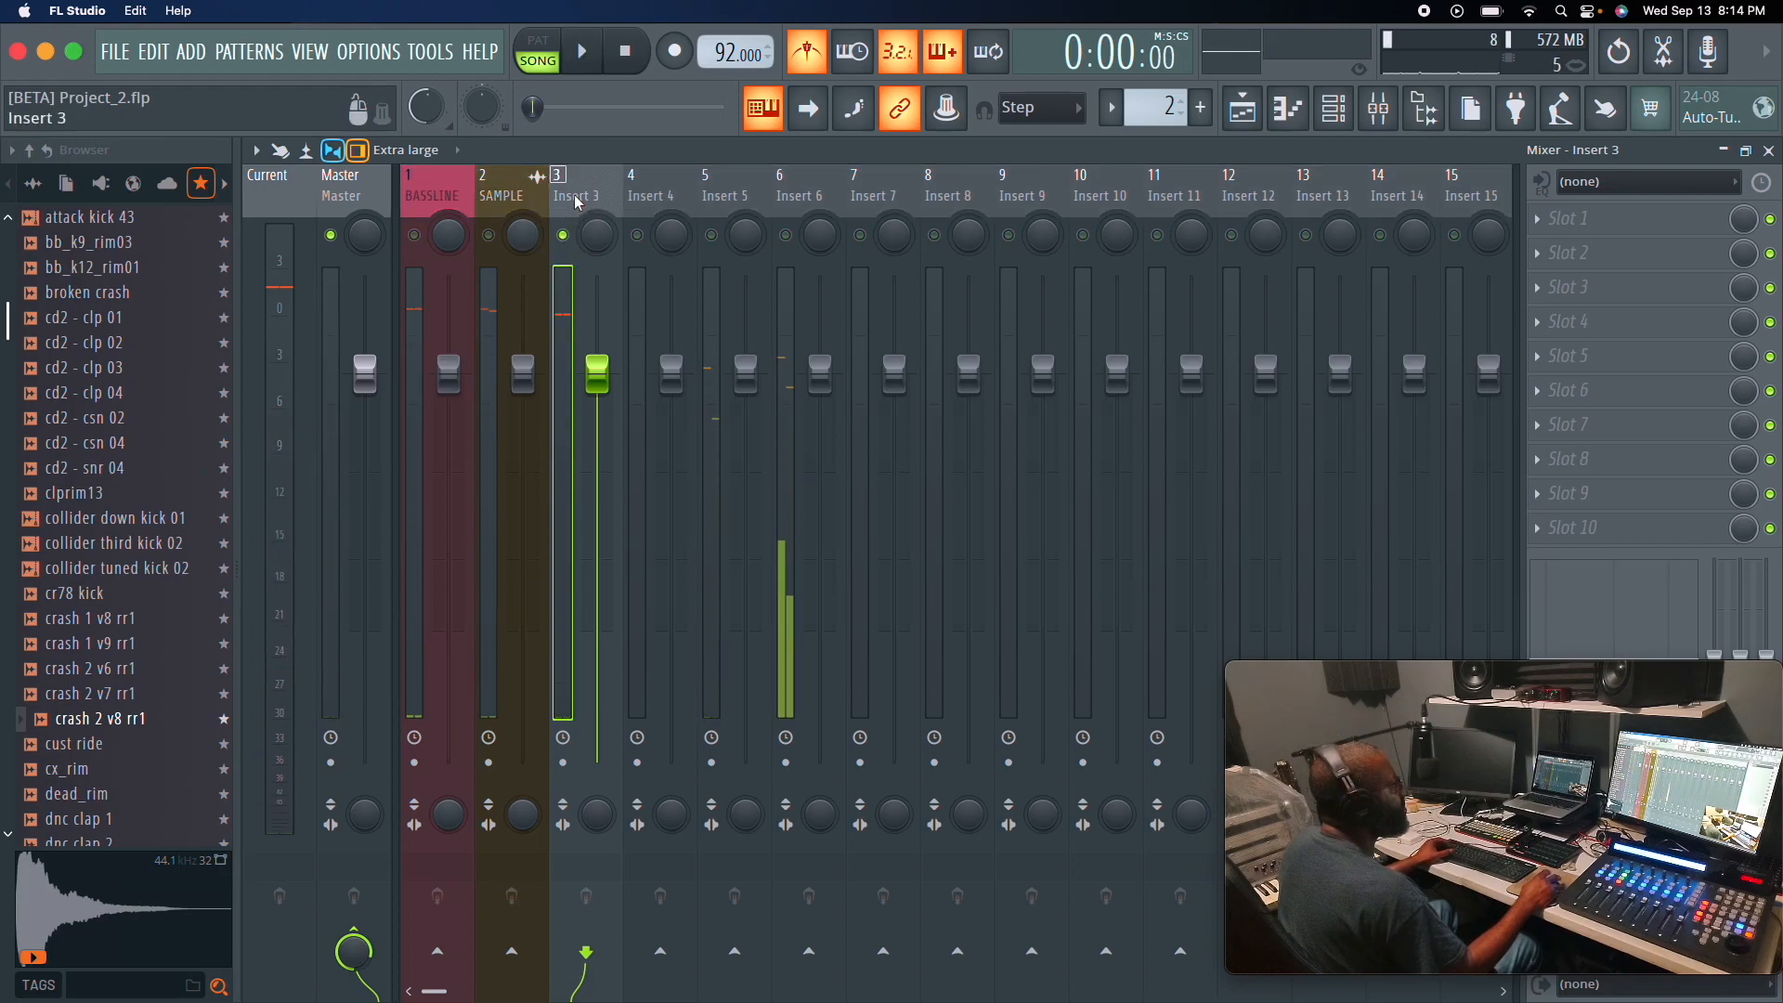
double_click(583, 199)
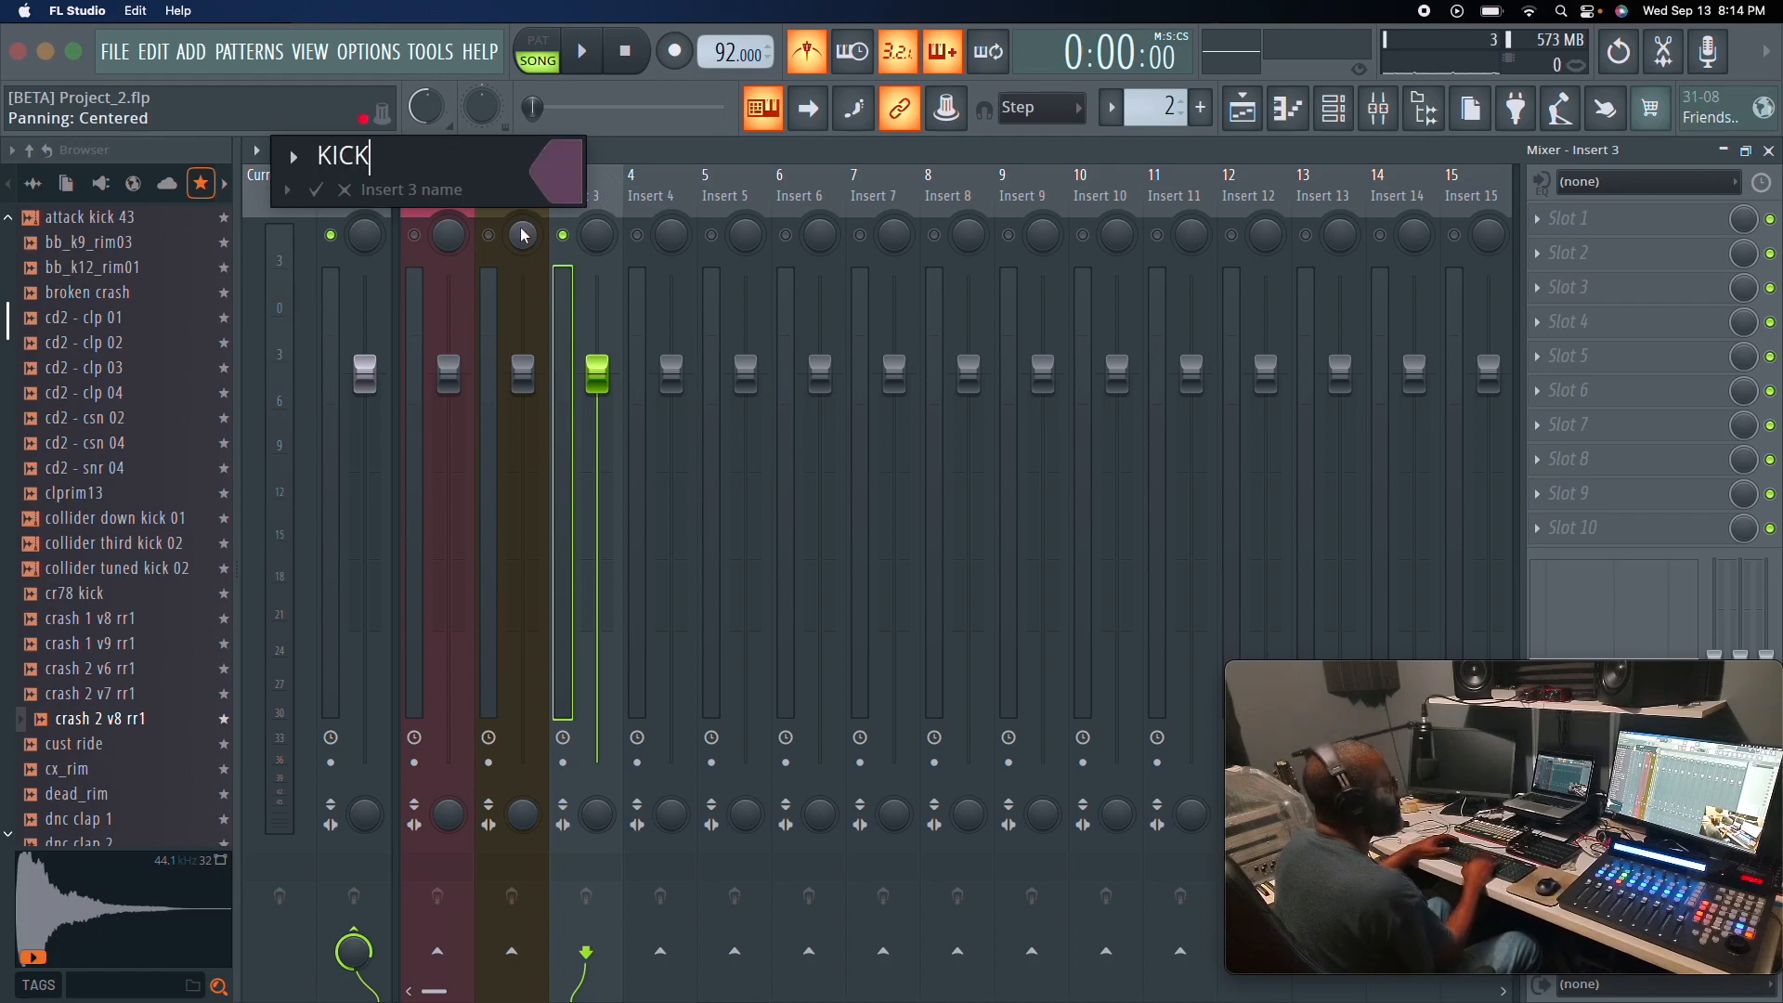
key(Return)
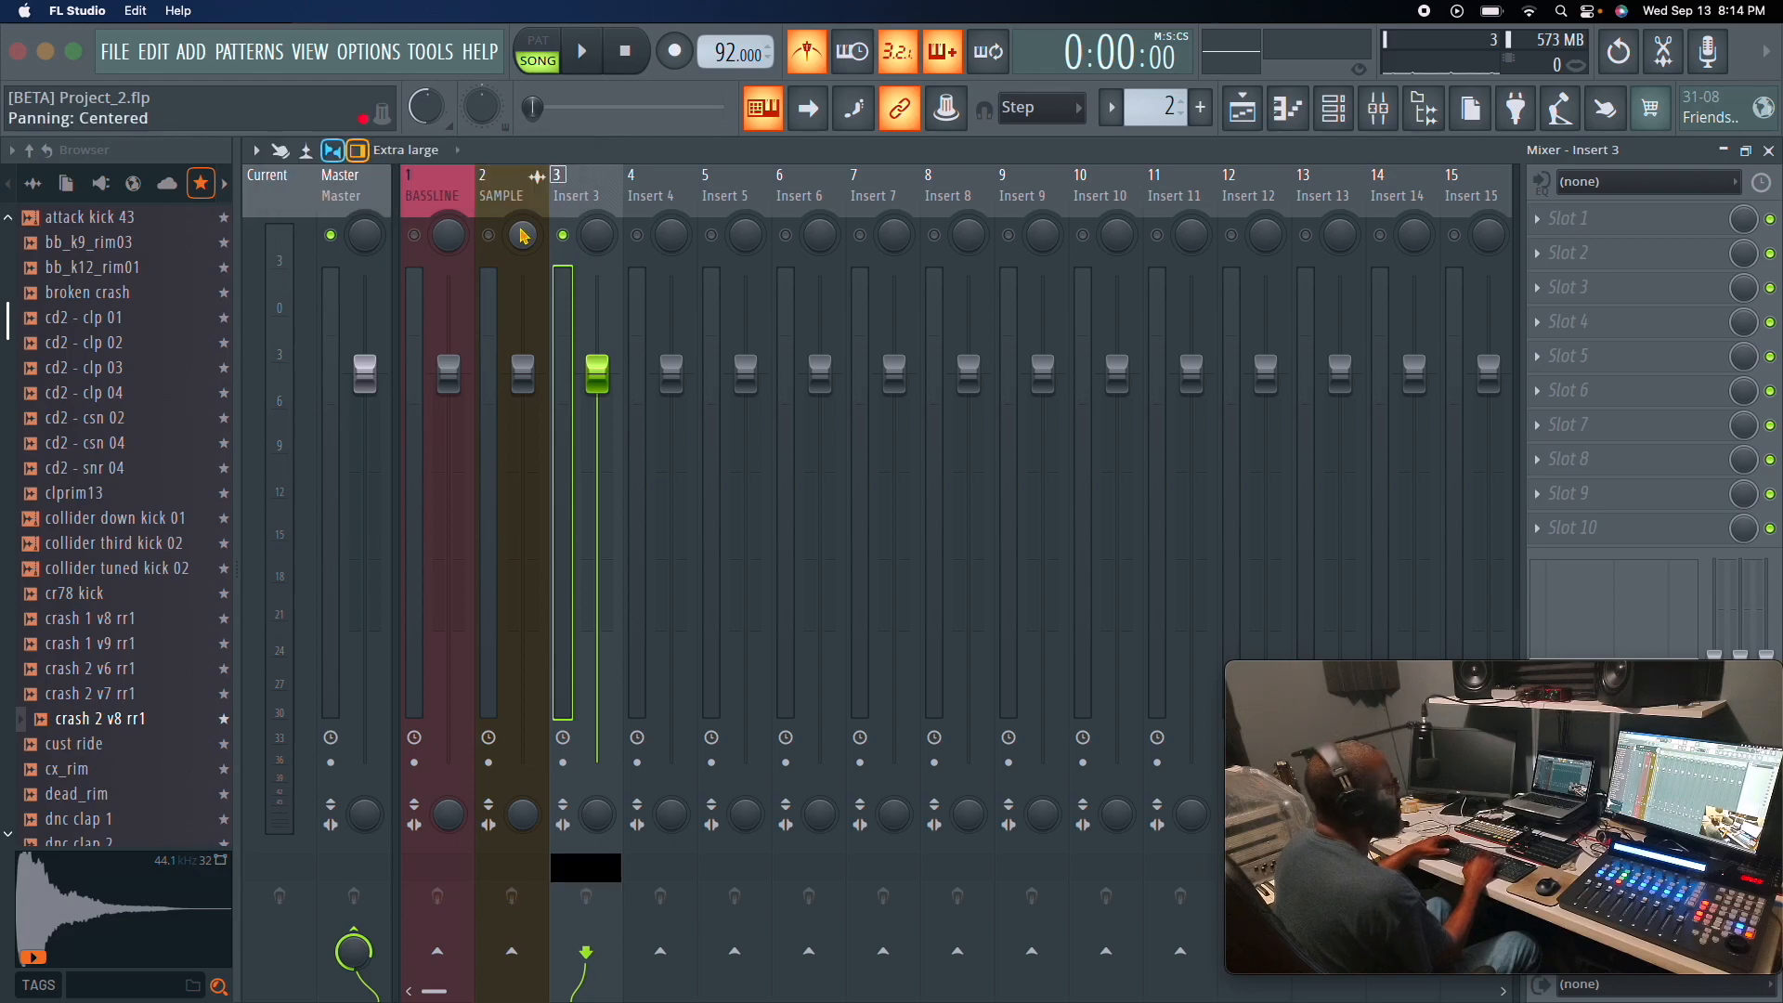
Solo Insert 4, play the song briefly to identify its sound, and switch off the metronome.
click(639, 238)
click(646, 204)
key(space)
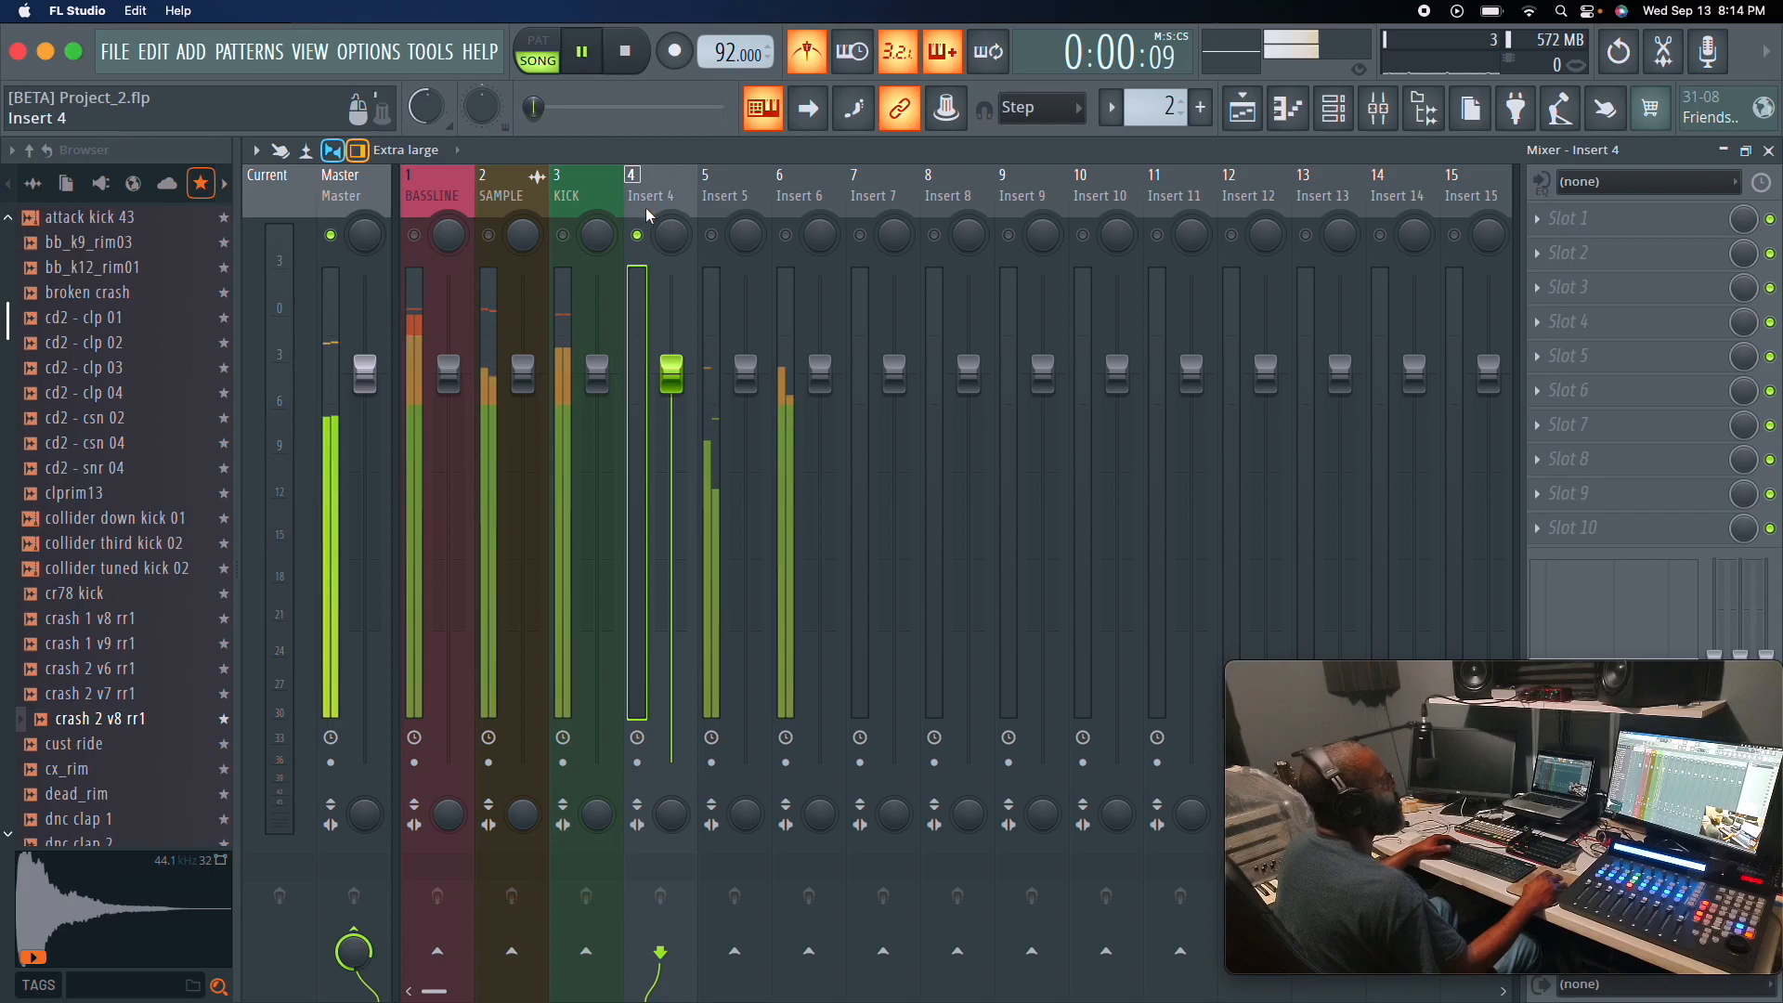
key(space)
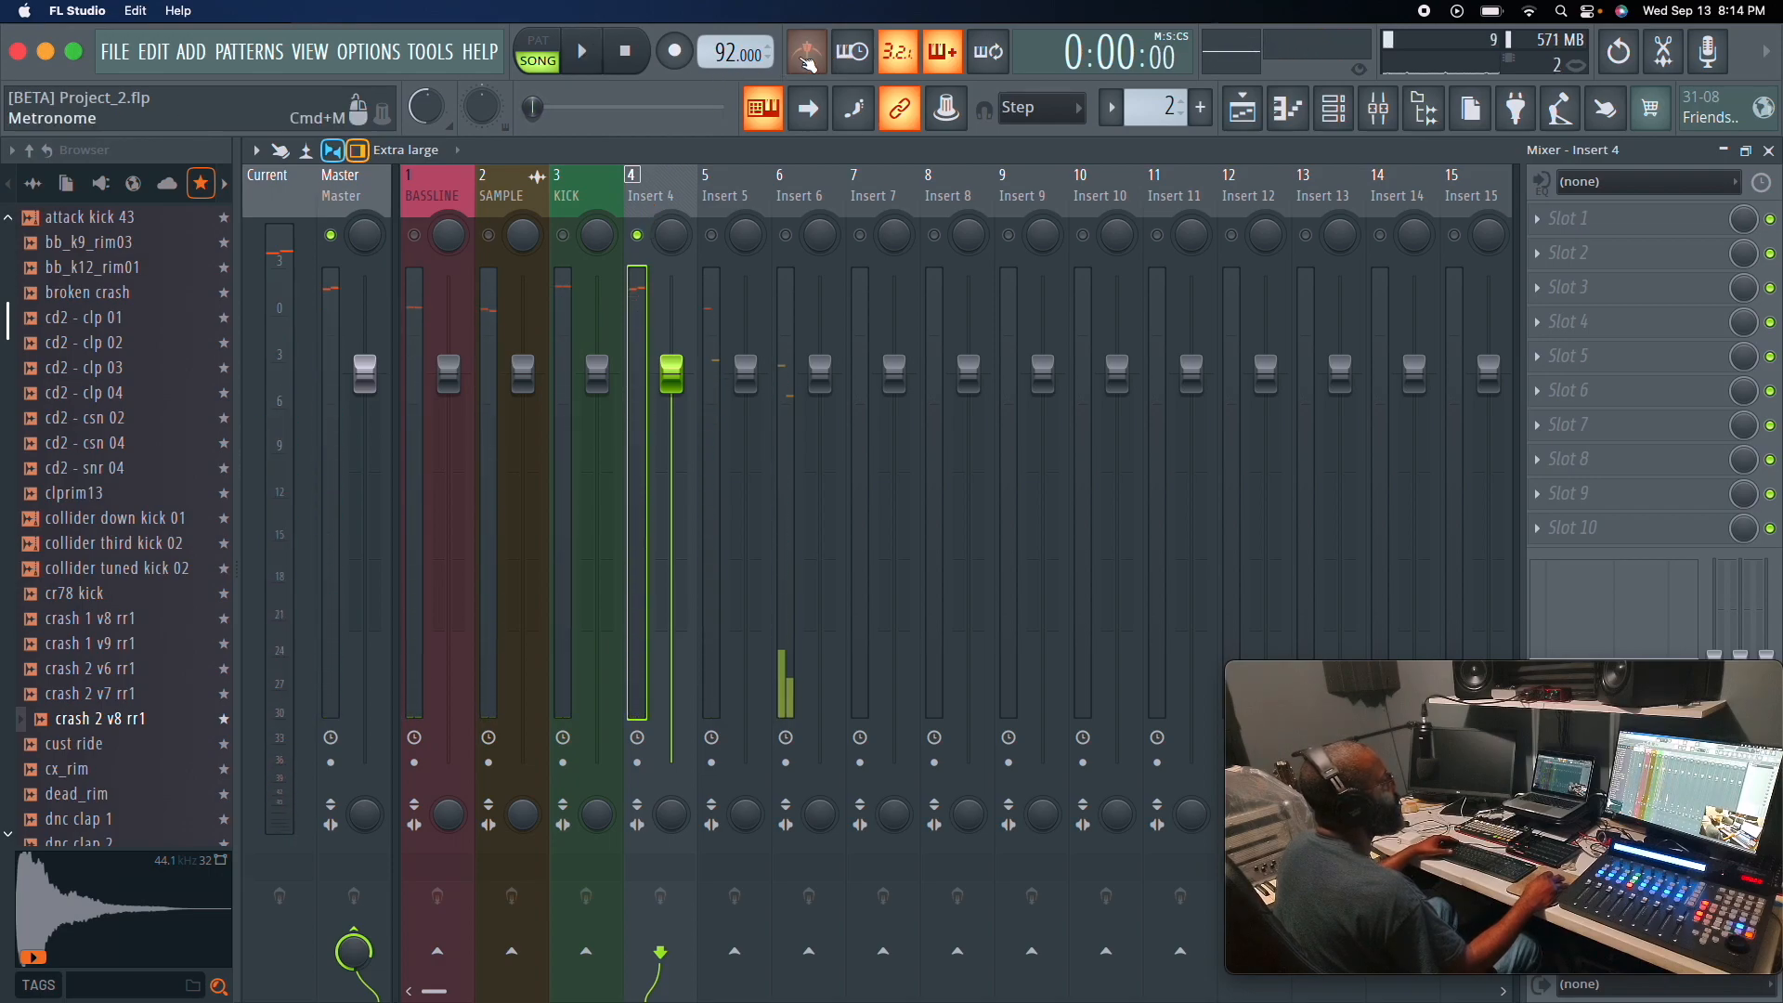
Rename the Insert 4 mixer track as SNARE and give it a purple colour.
double_click(663, 200)
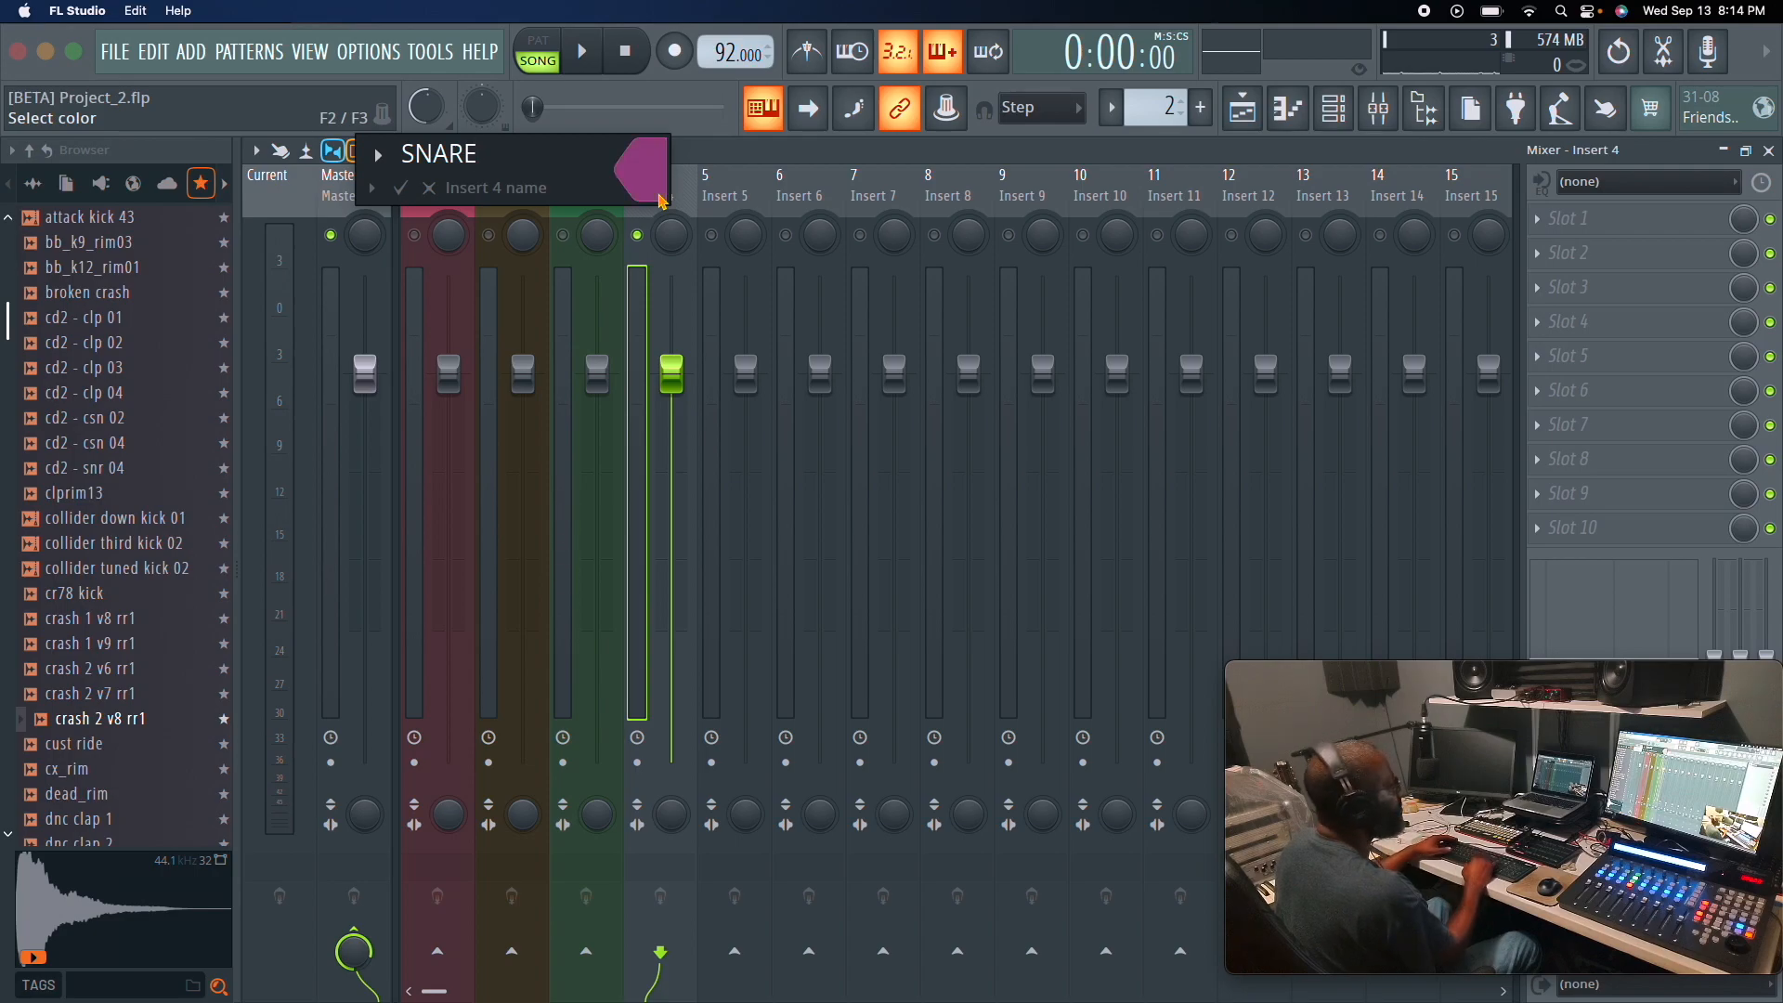
text(SNARE)
key(Return)
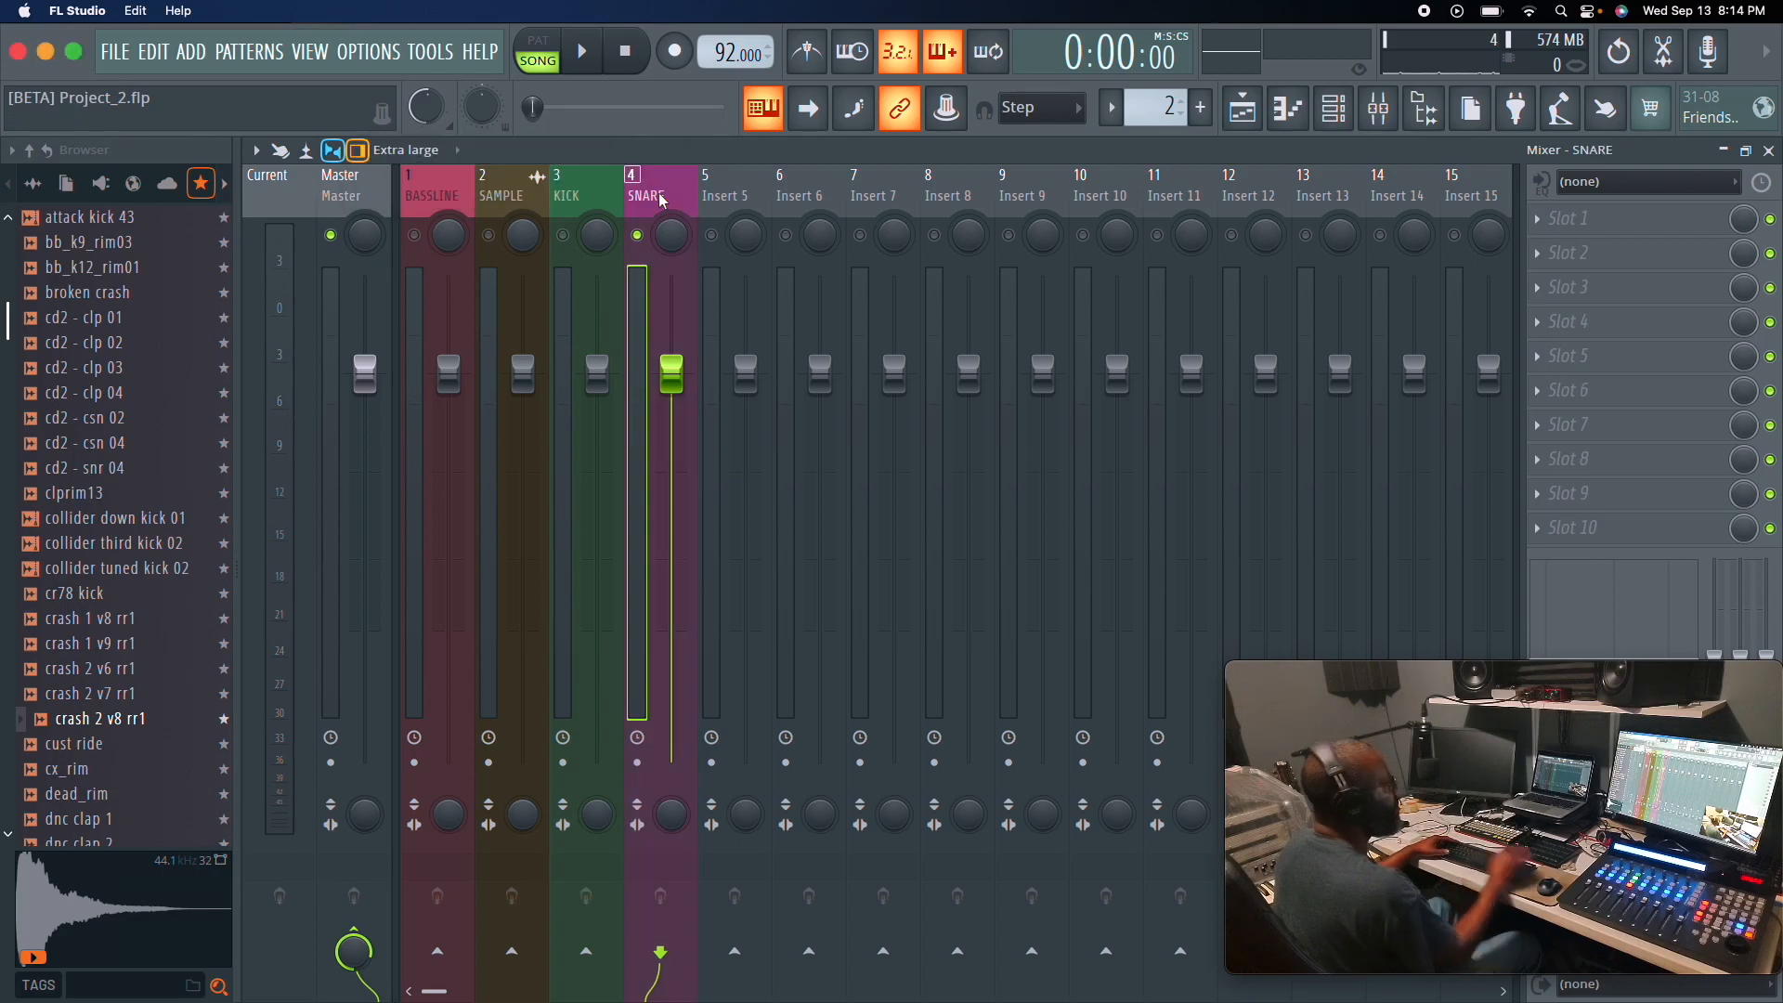
Solo and audition Insert 5, and rename the track as HI HAT with a light blue colour.
click(730, 202)
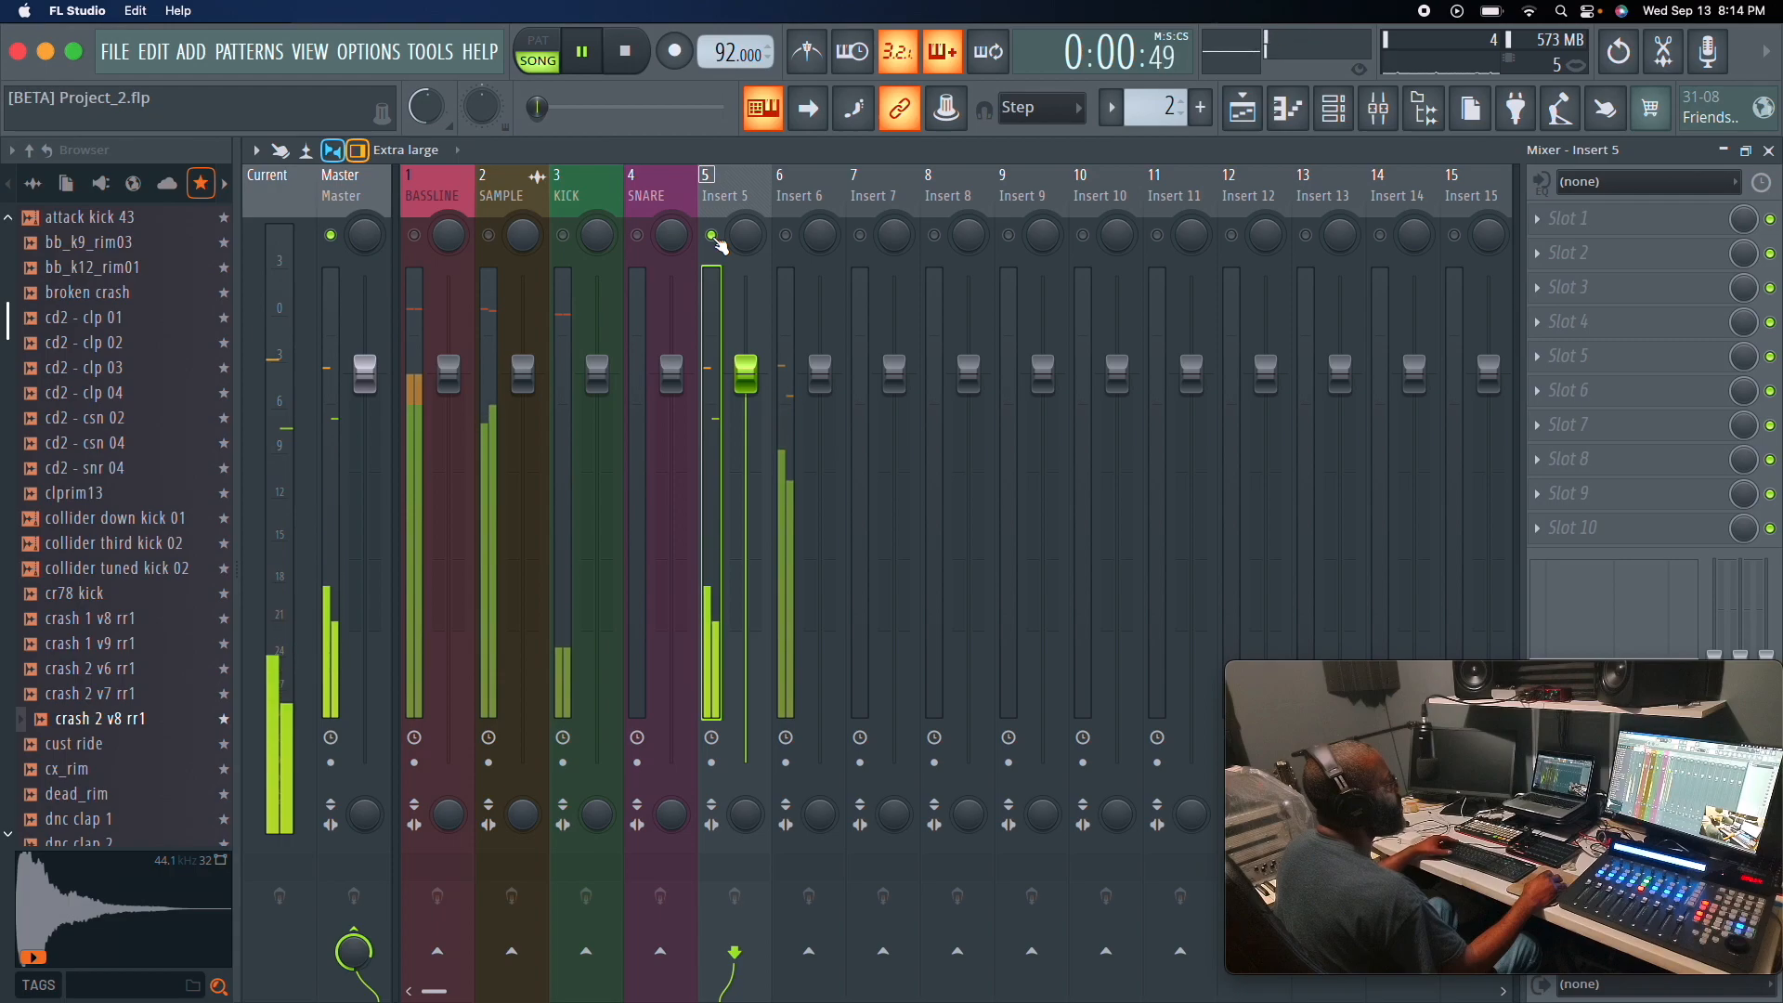
double_click(736, 202)
text(HI HAT)
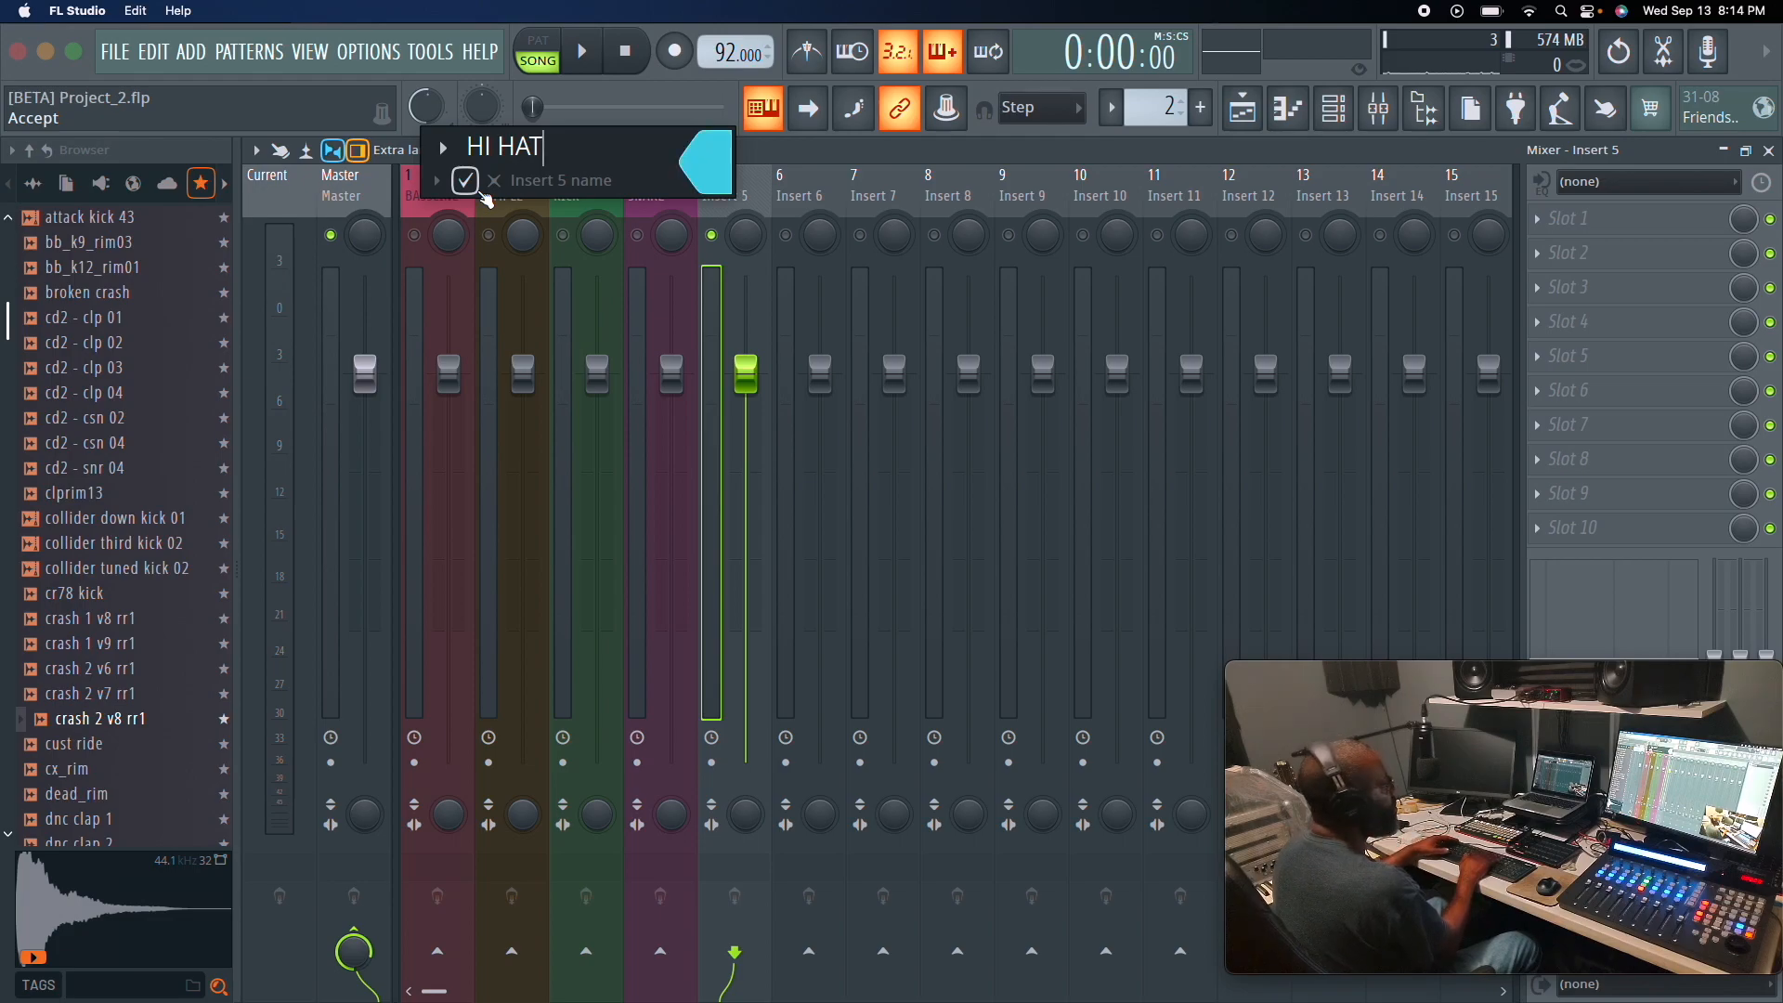
click(482, 192)
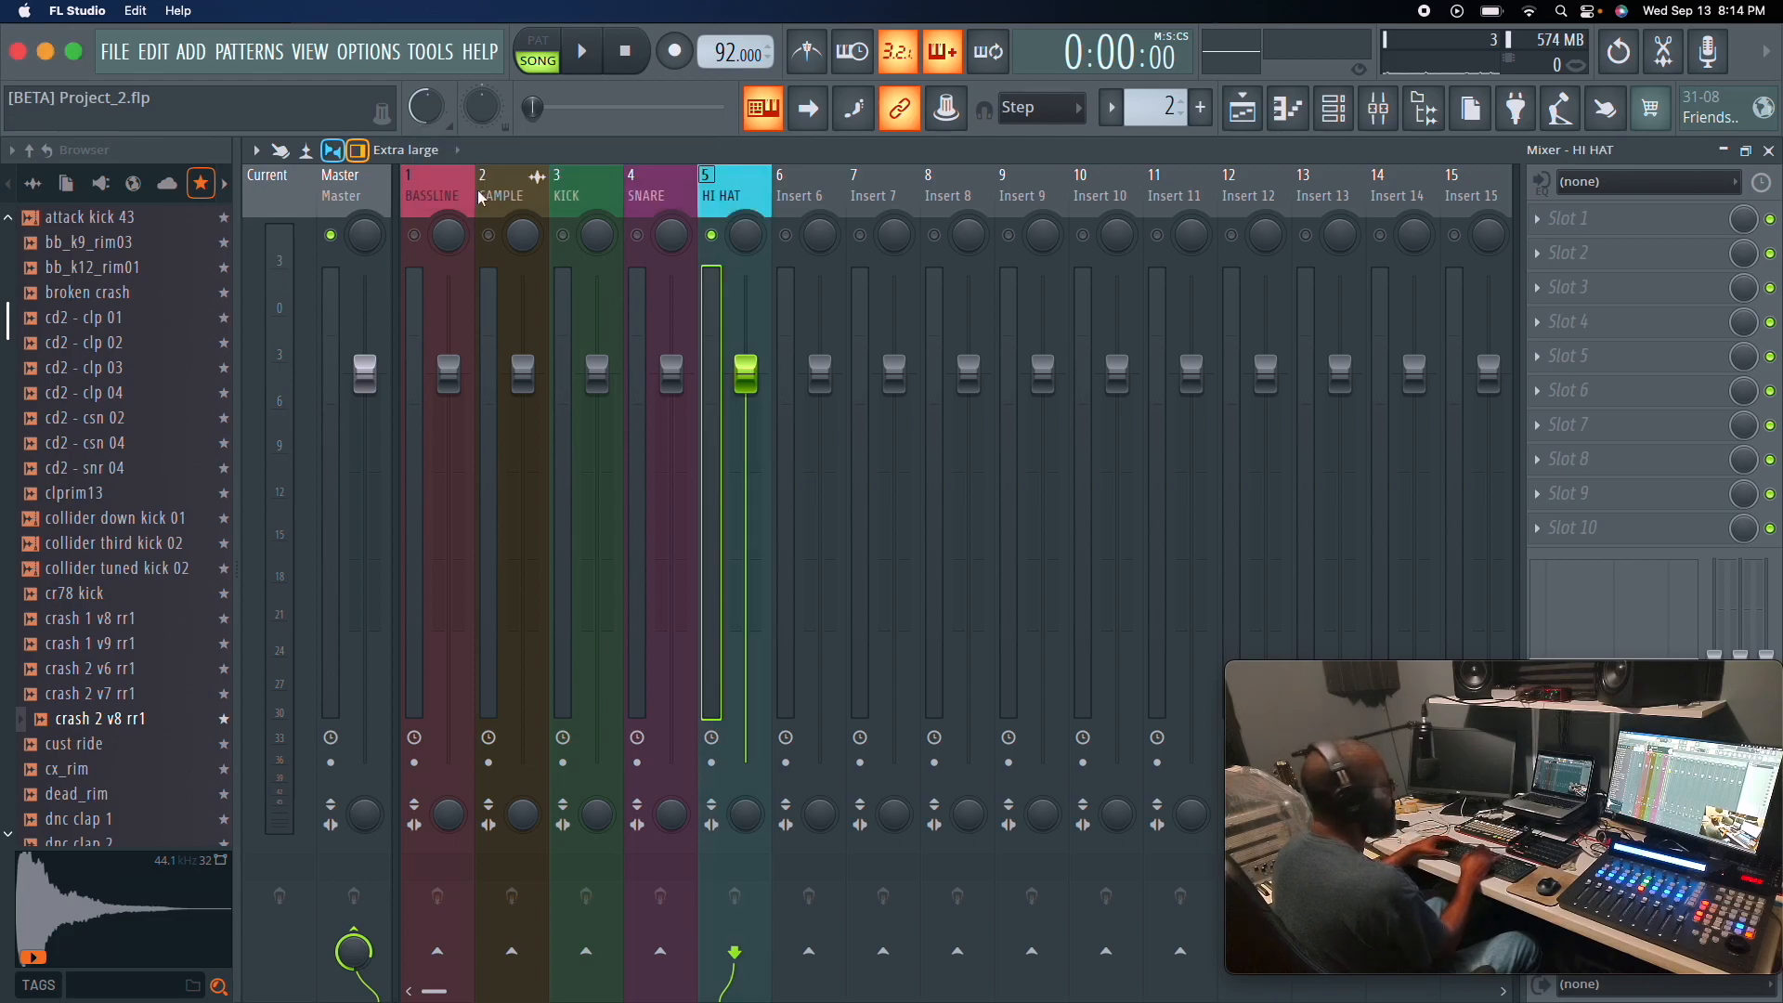
Solo and audition Insert 6, and rename the track as CYMBOL with a brown colour.
click(806, 192)
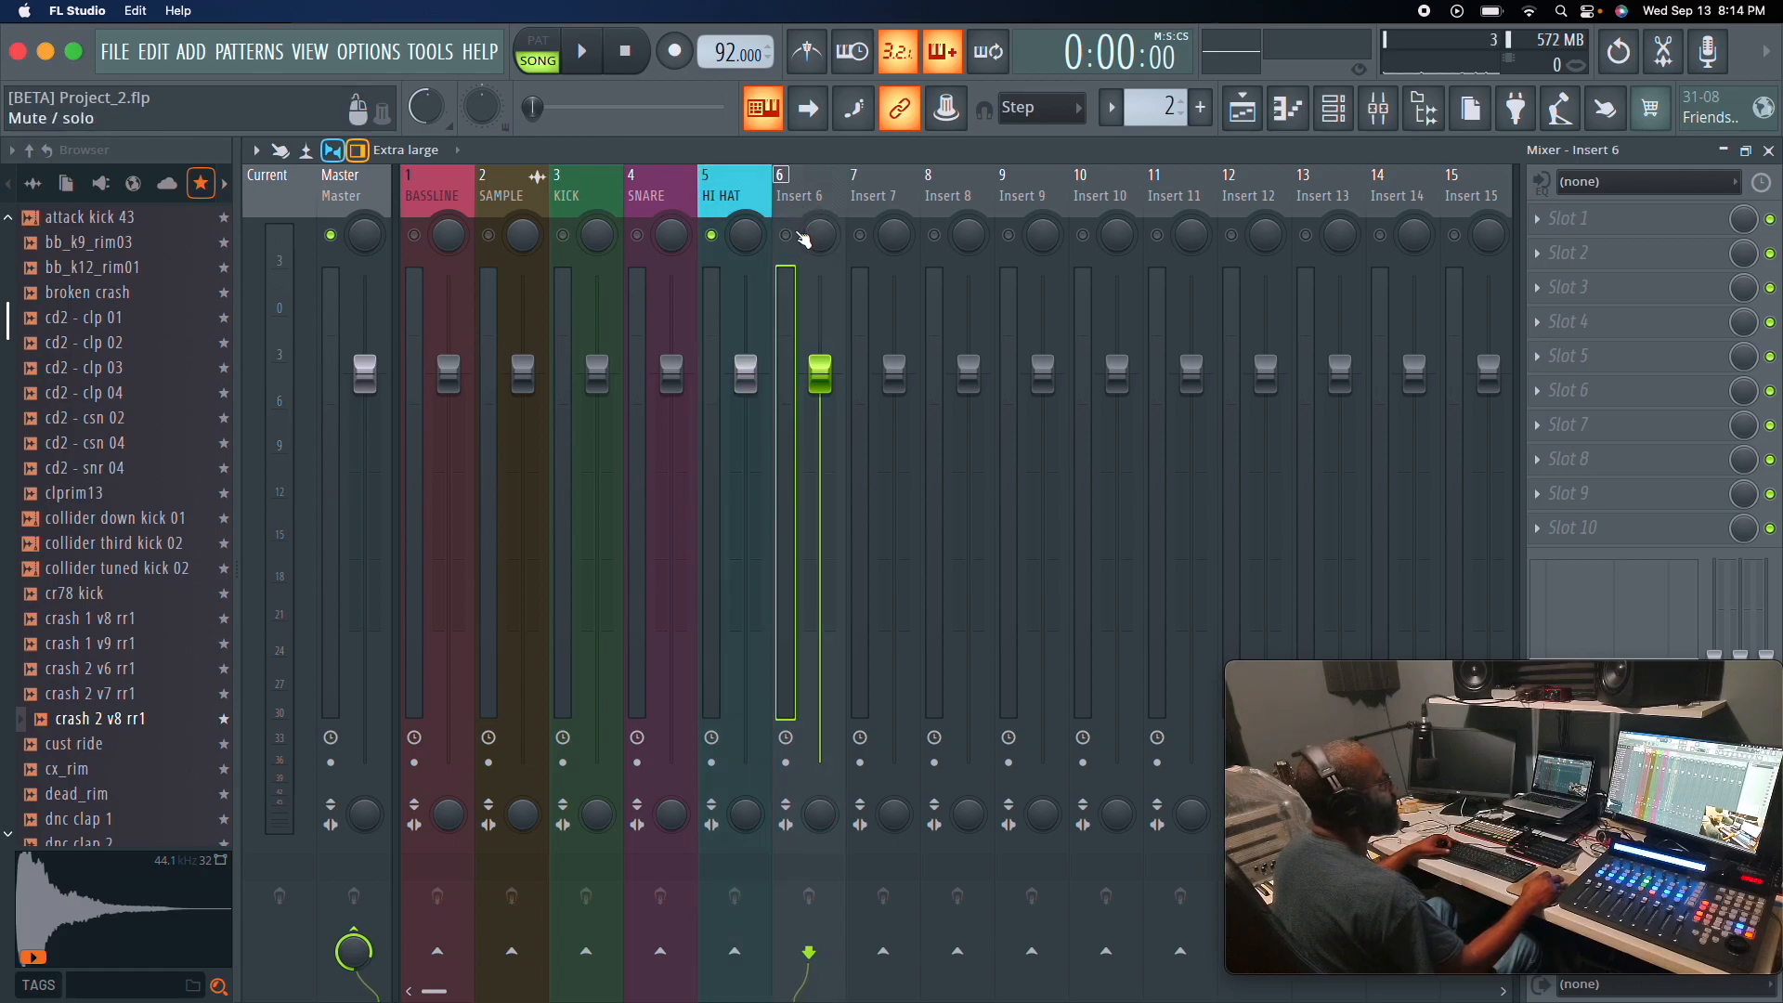
click(786, 236)
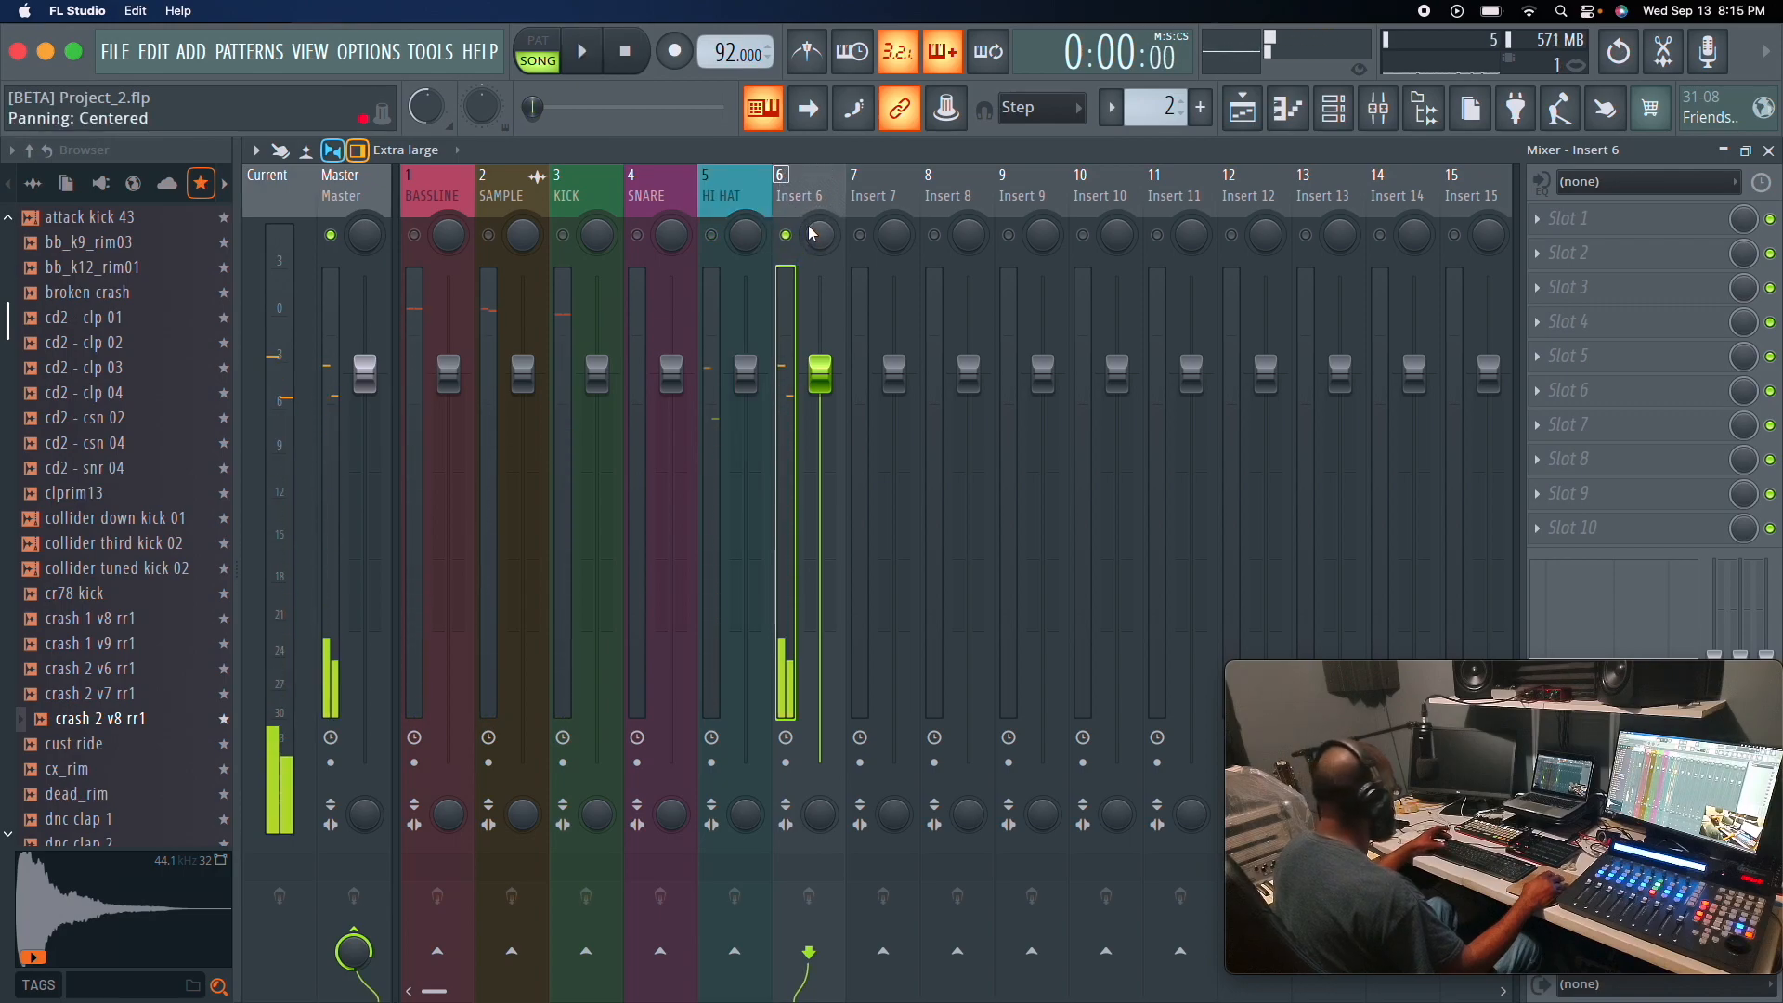
key(F2)
text(CYMBOL)
key(Return)
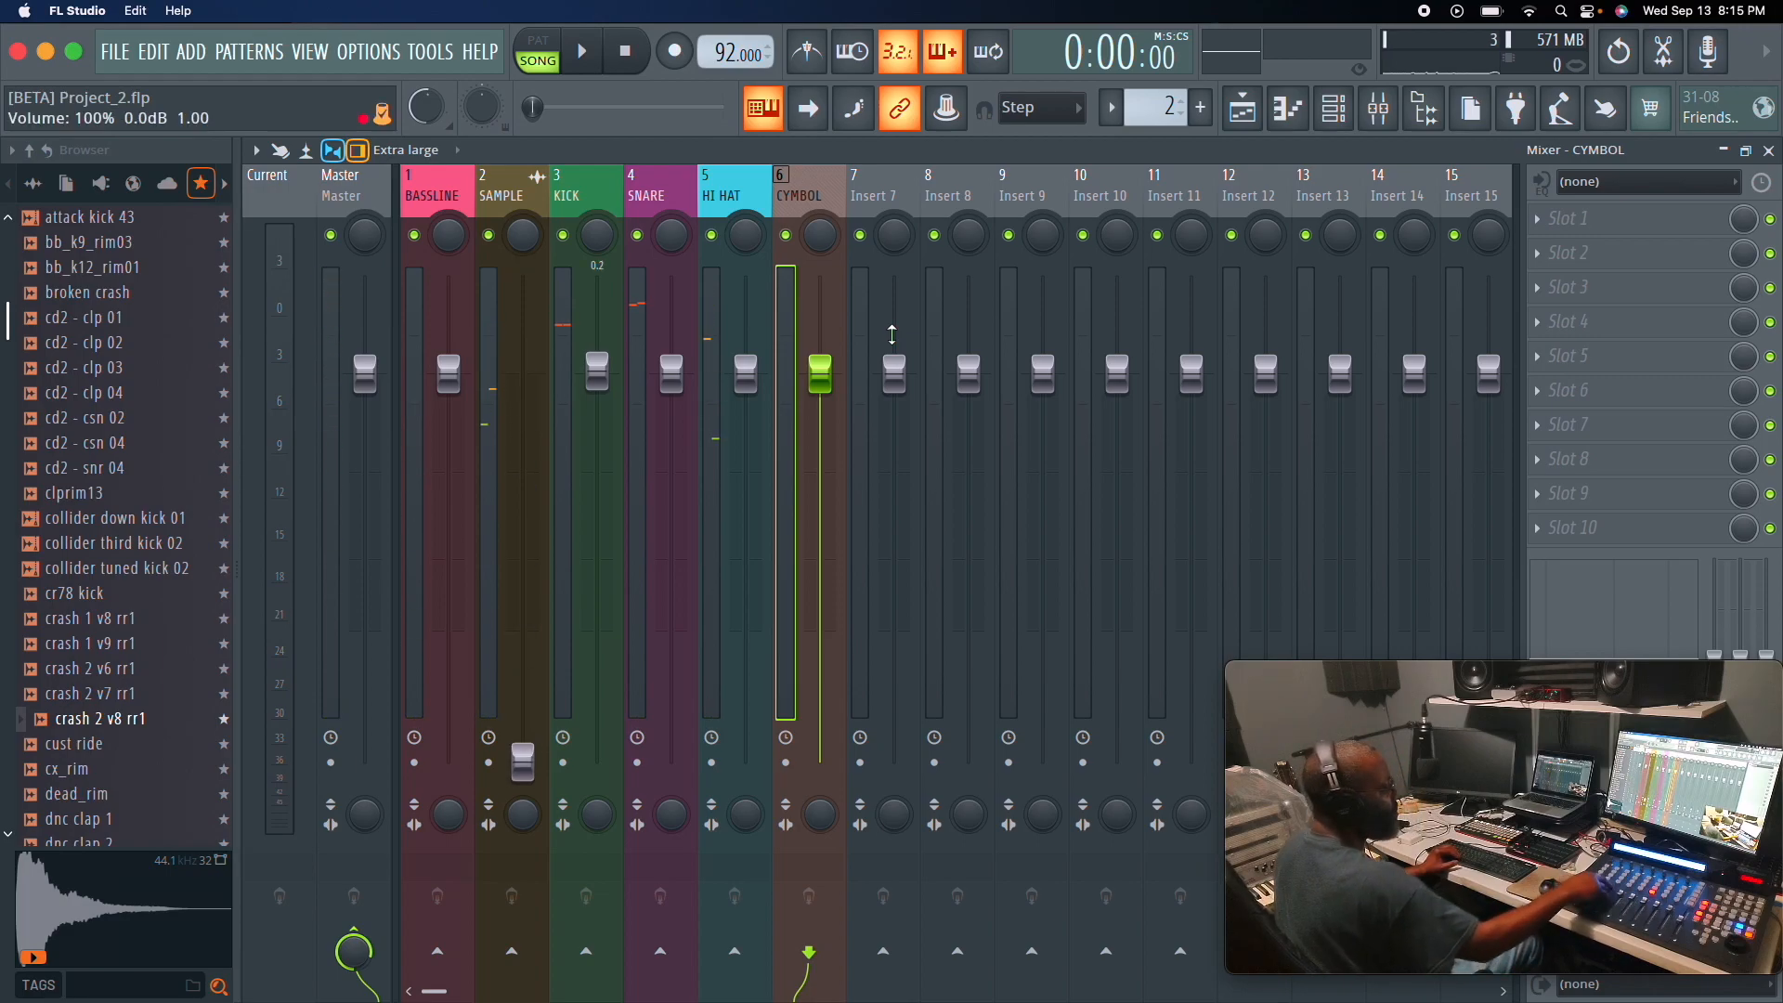
Play the song, compare the BASSLINE and KICK tracks, and mute BASSLINE so only KICK is heard before stopping playback.
key(space)
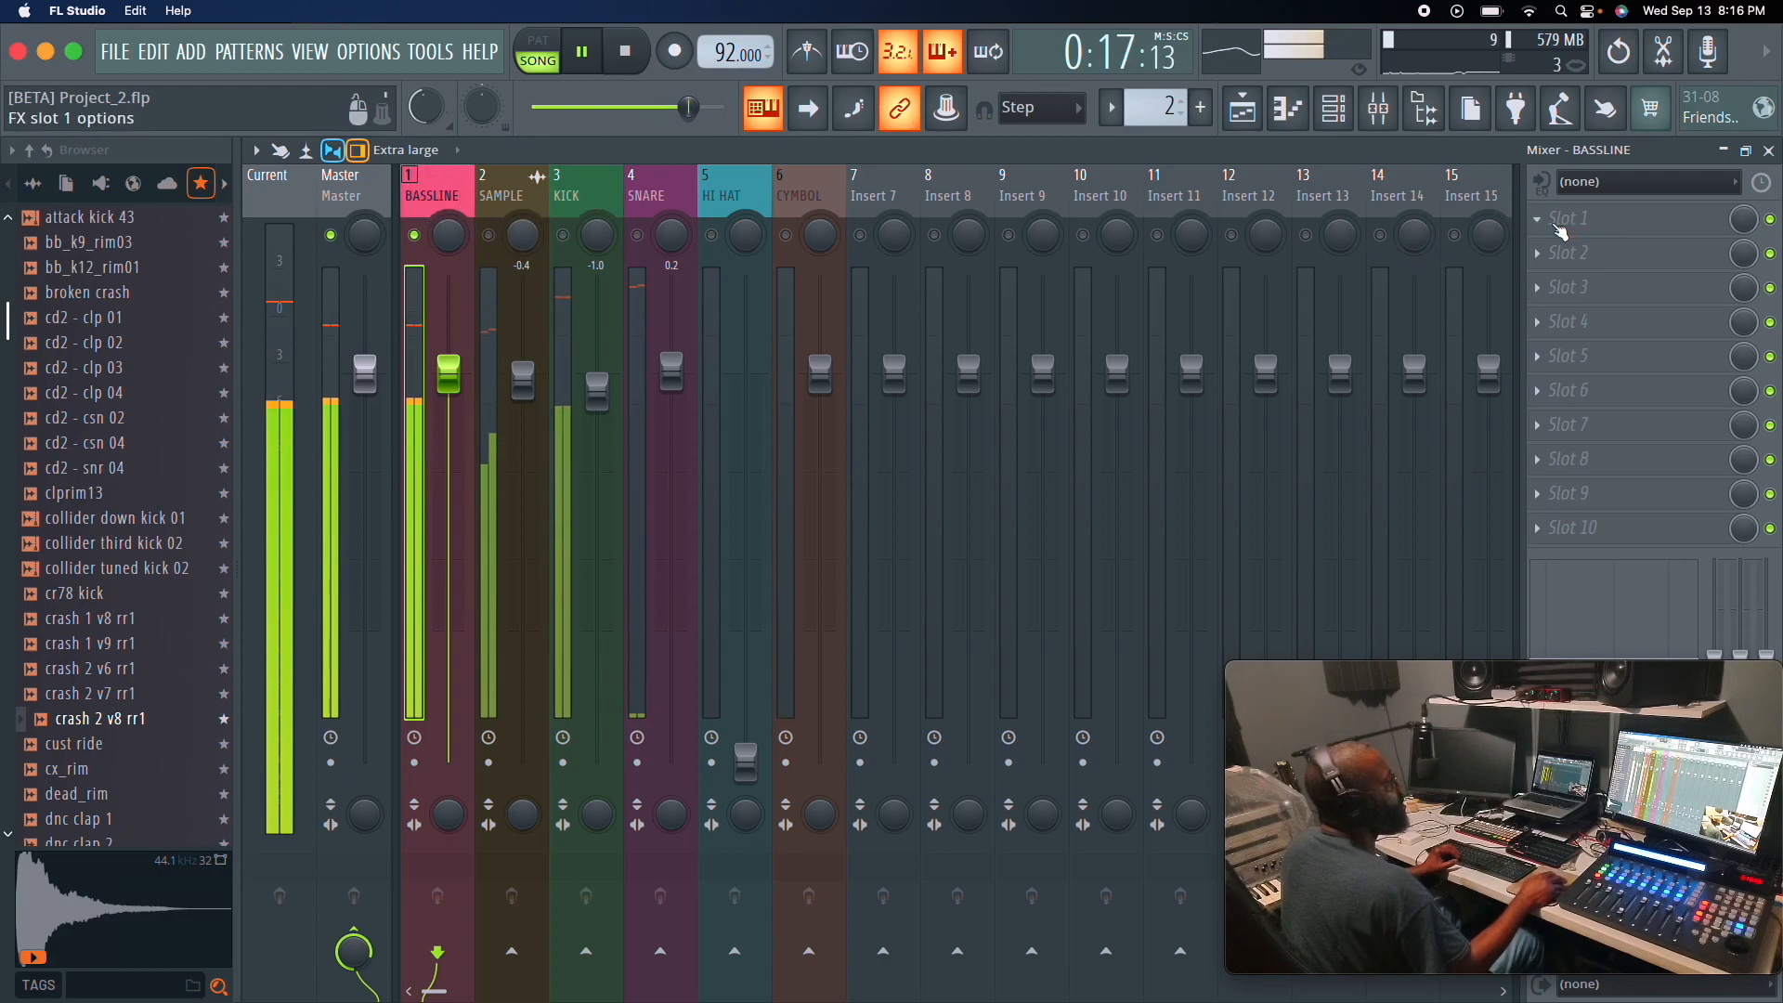
click(580, 193)
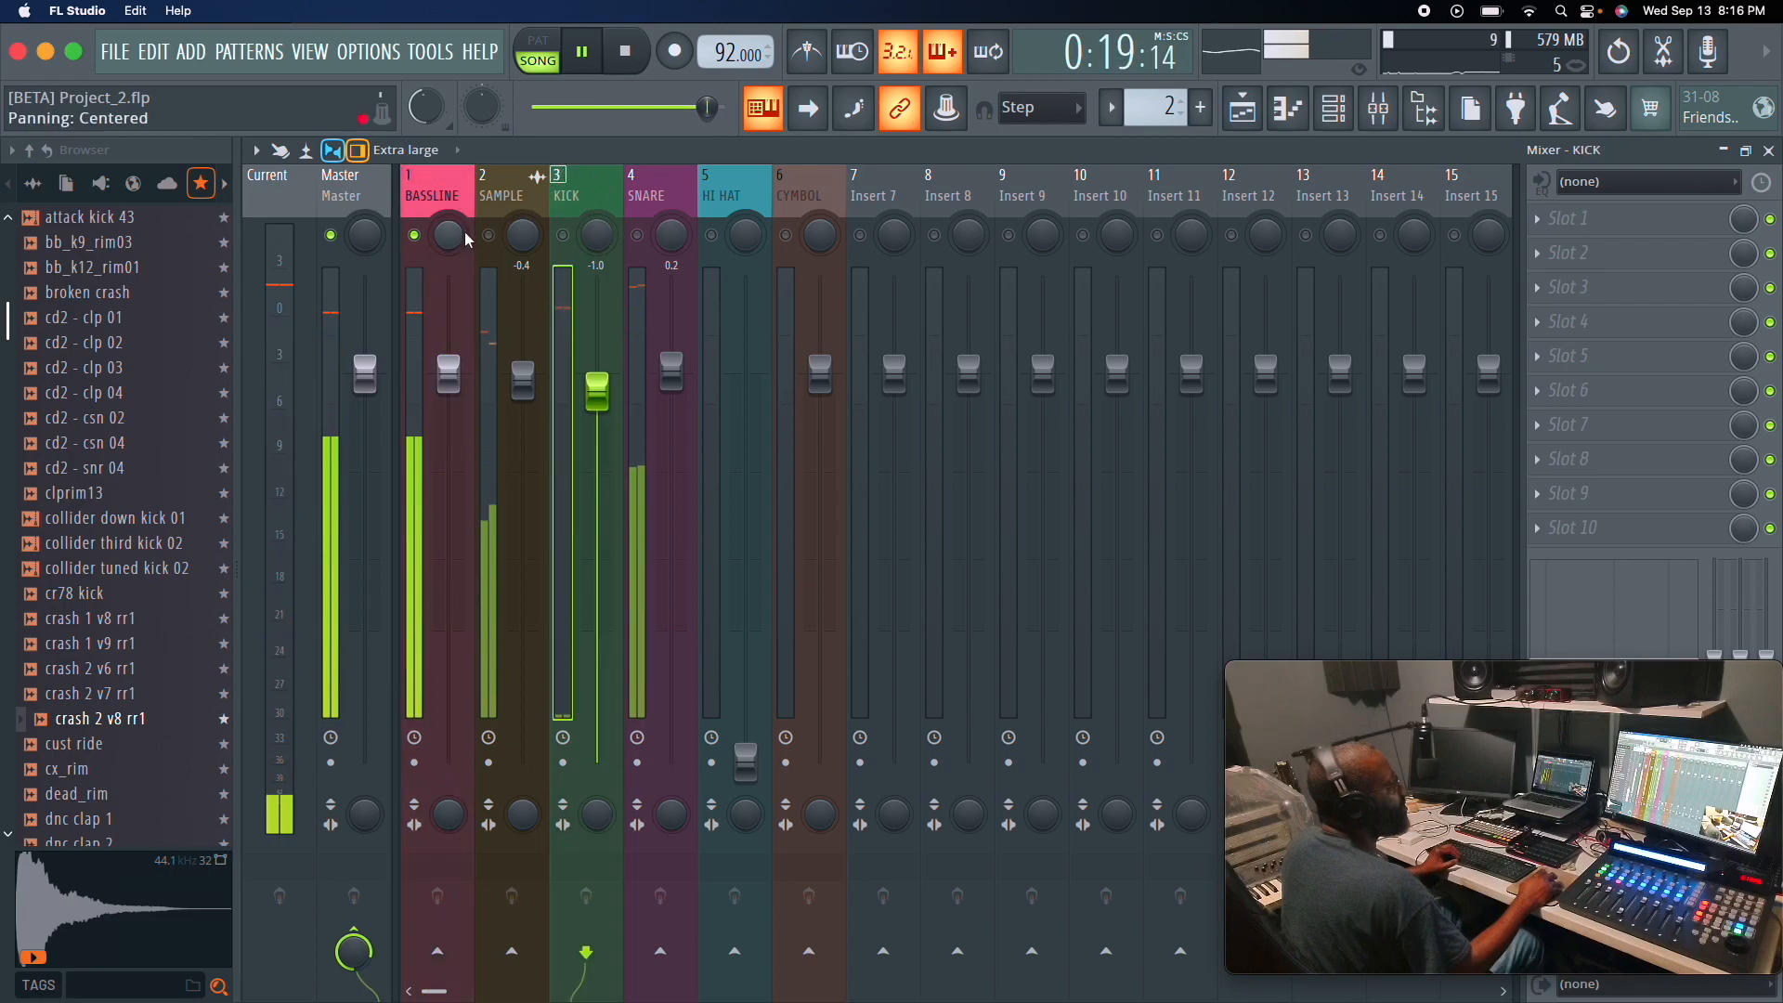
click(415, 235)
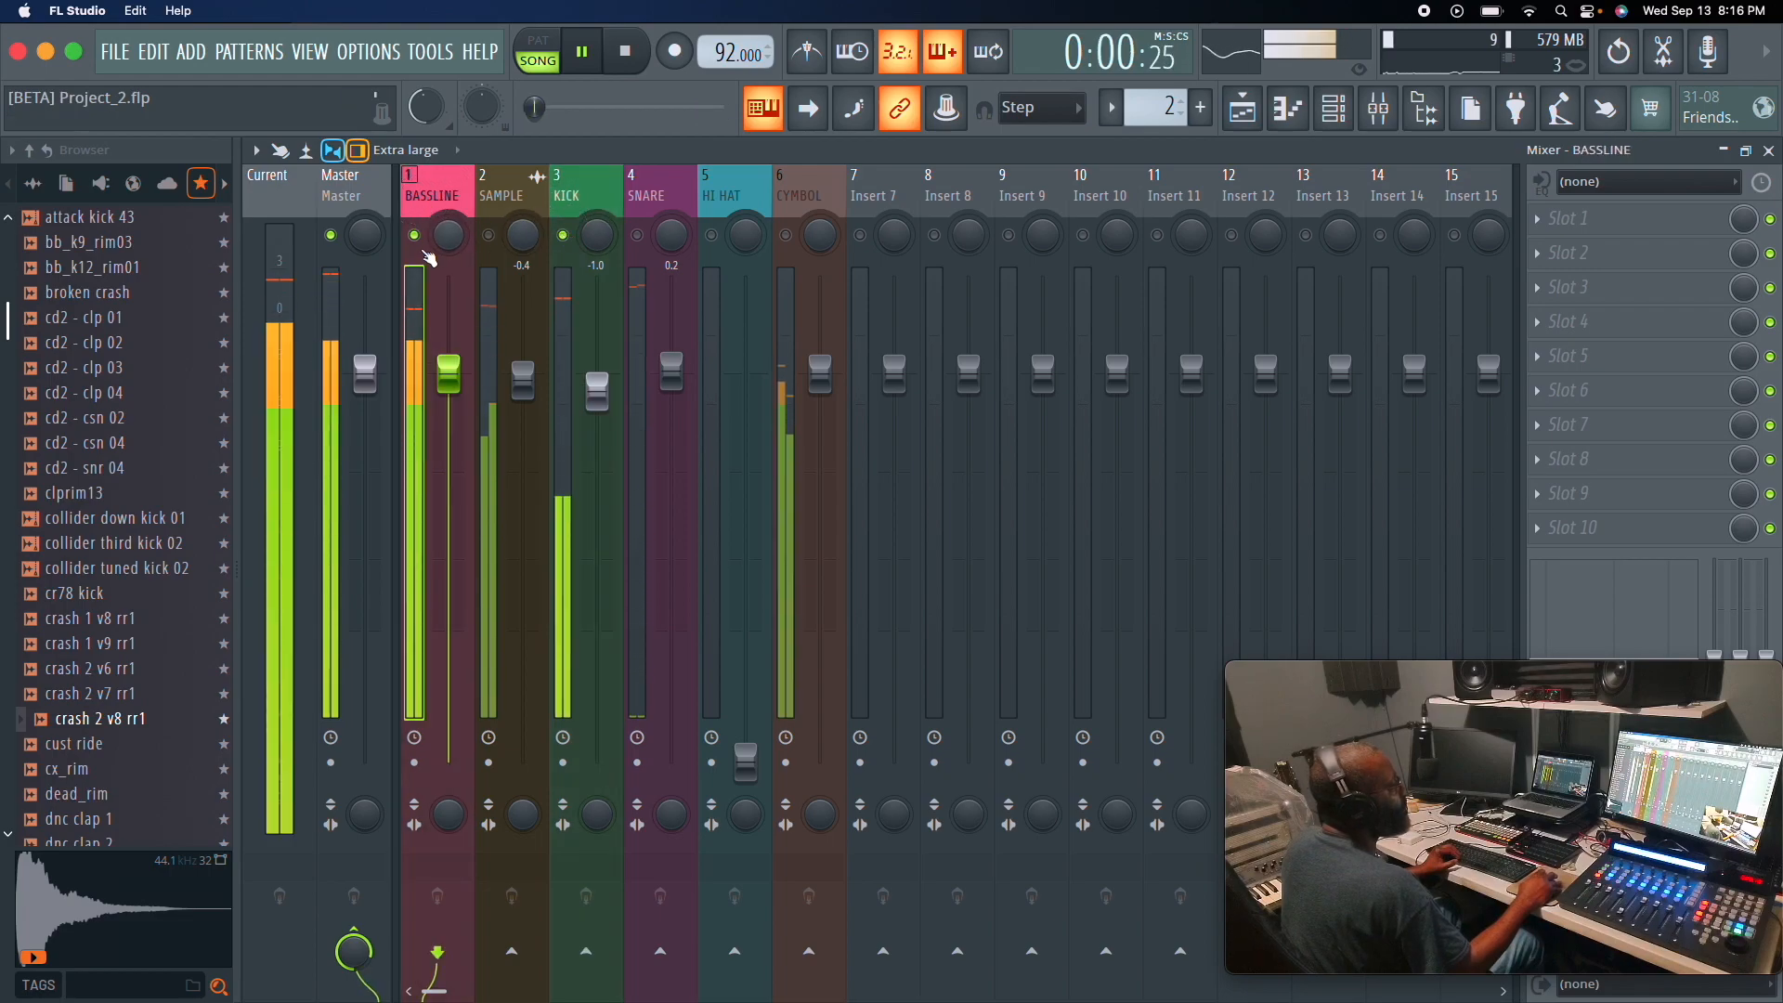
click(415, 235)
click(573, 196)
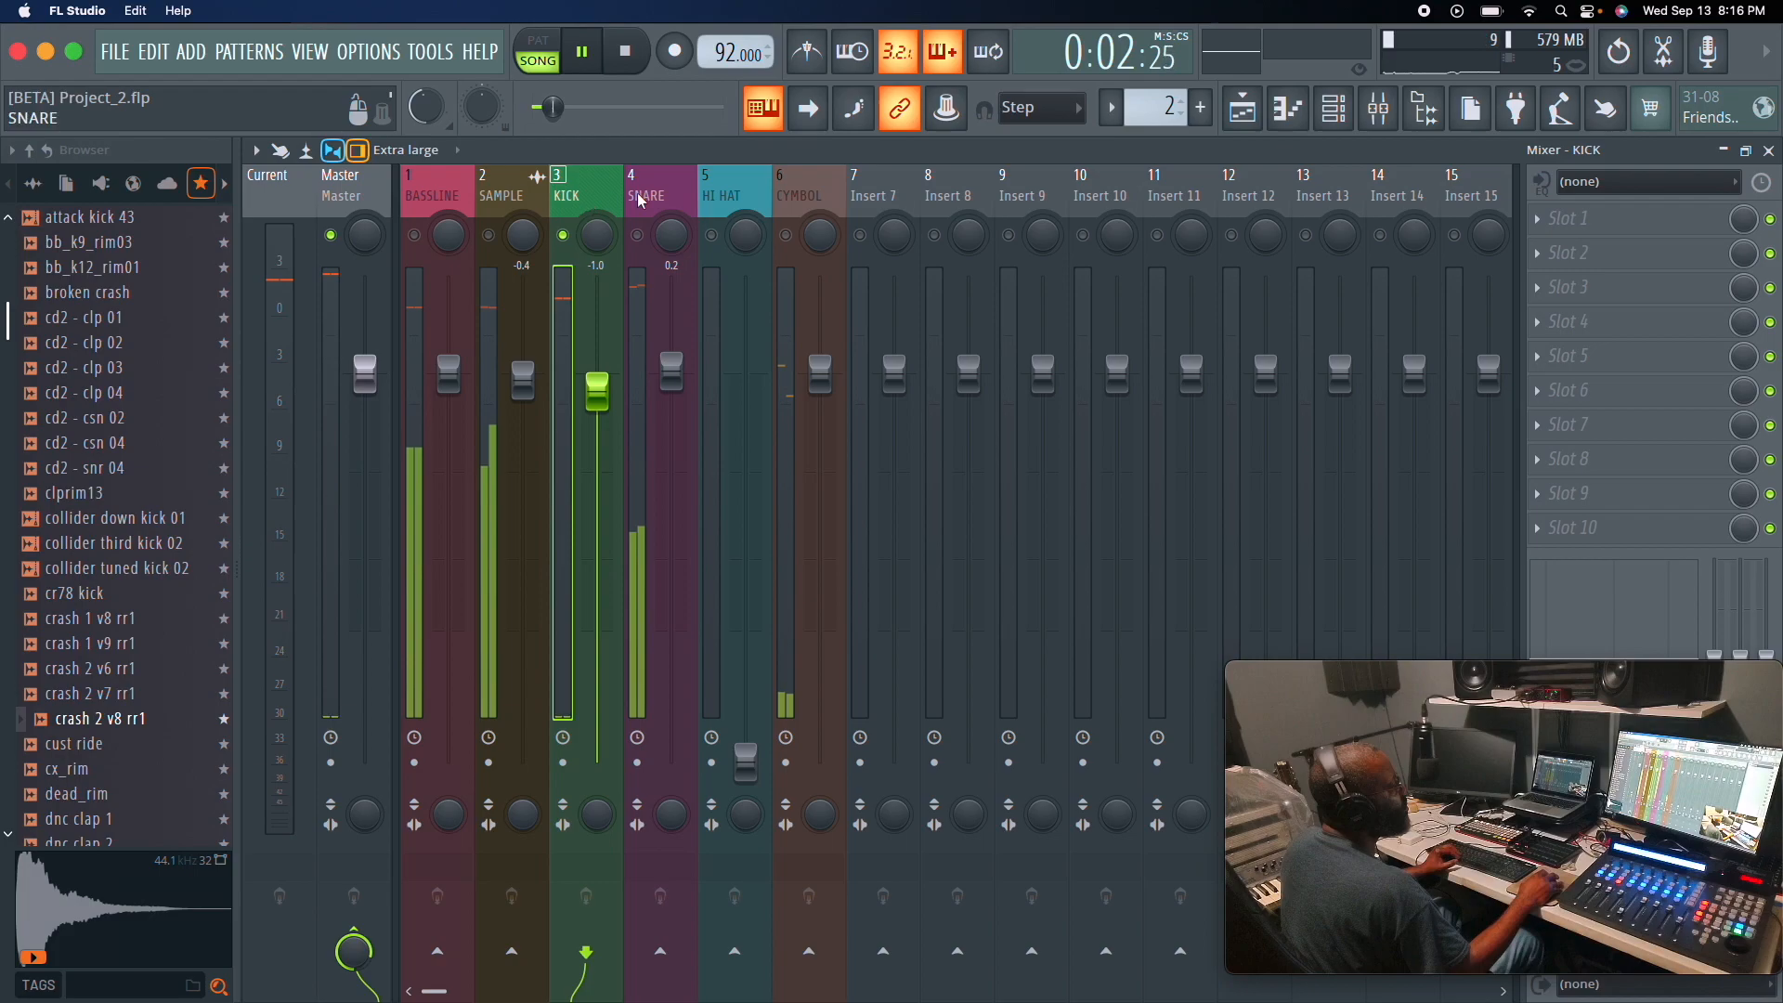
key(space)
Load Fruity dB meter into the first effect slot of the Current mixer track.
click(270, 184)
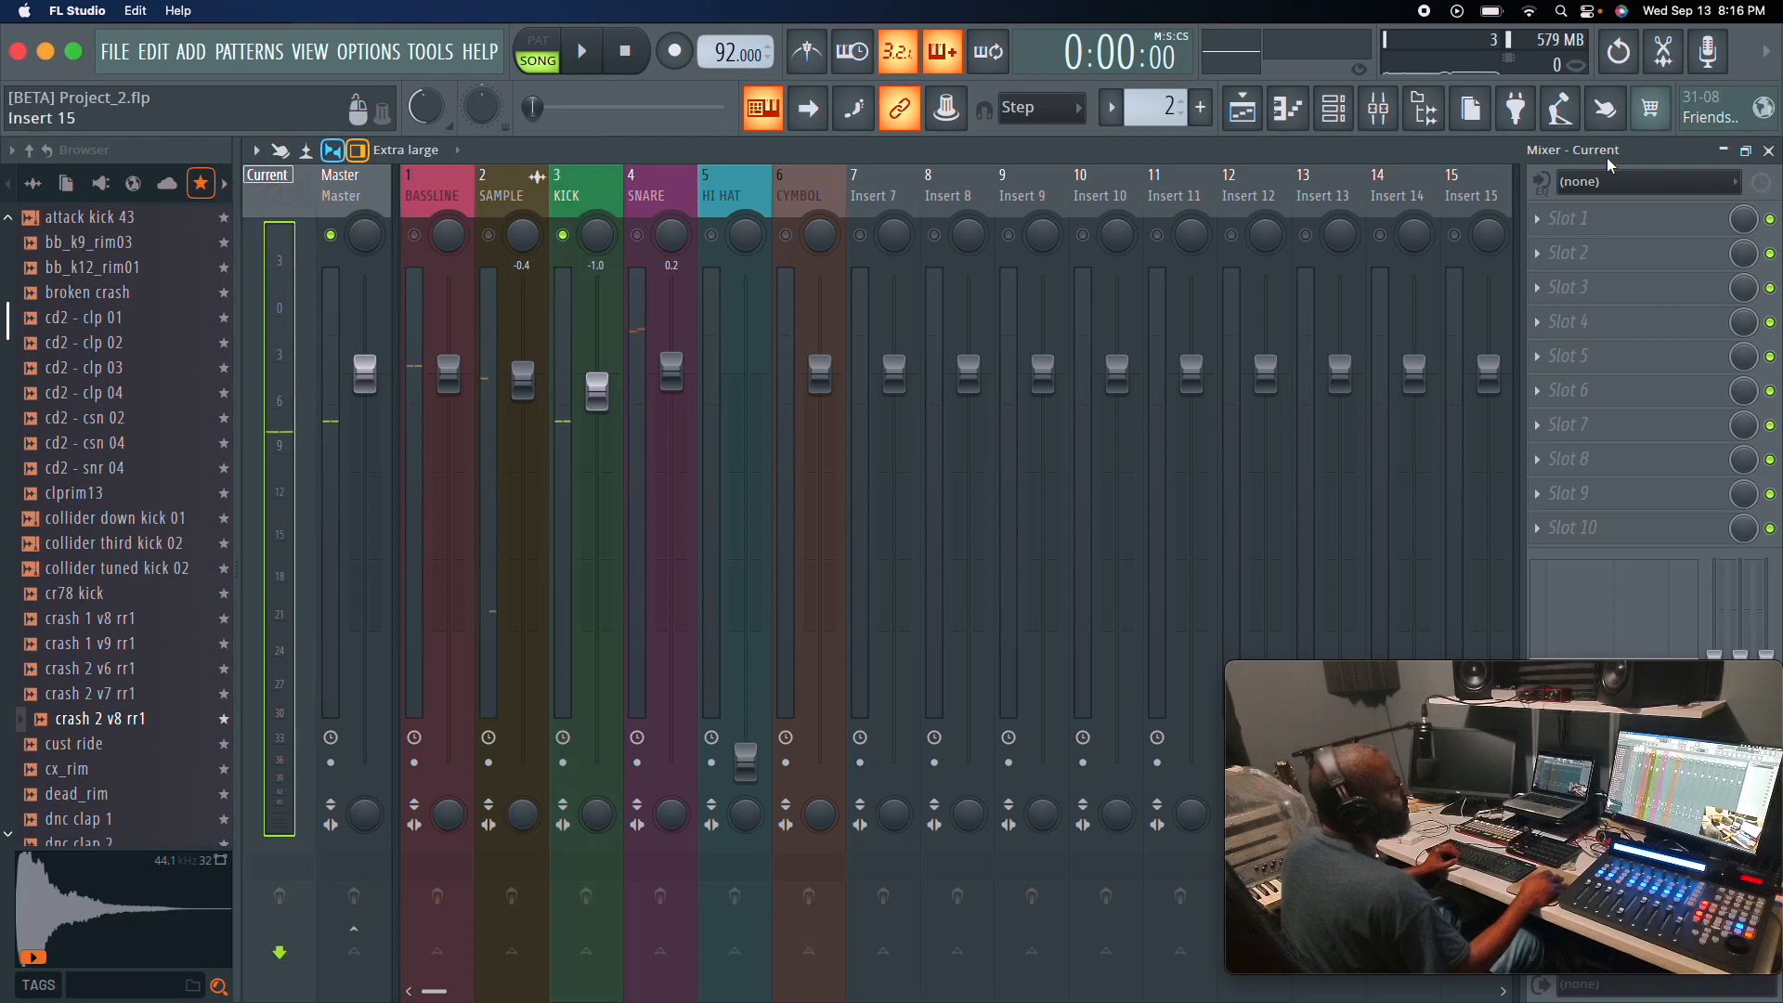
click(1542, 233)
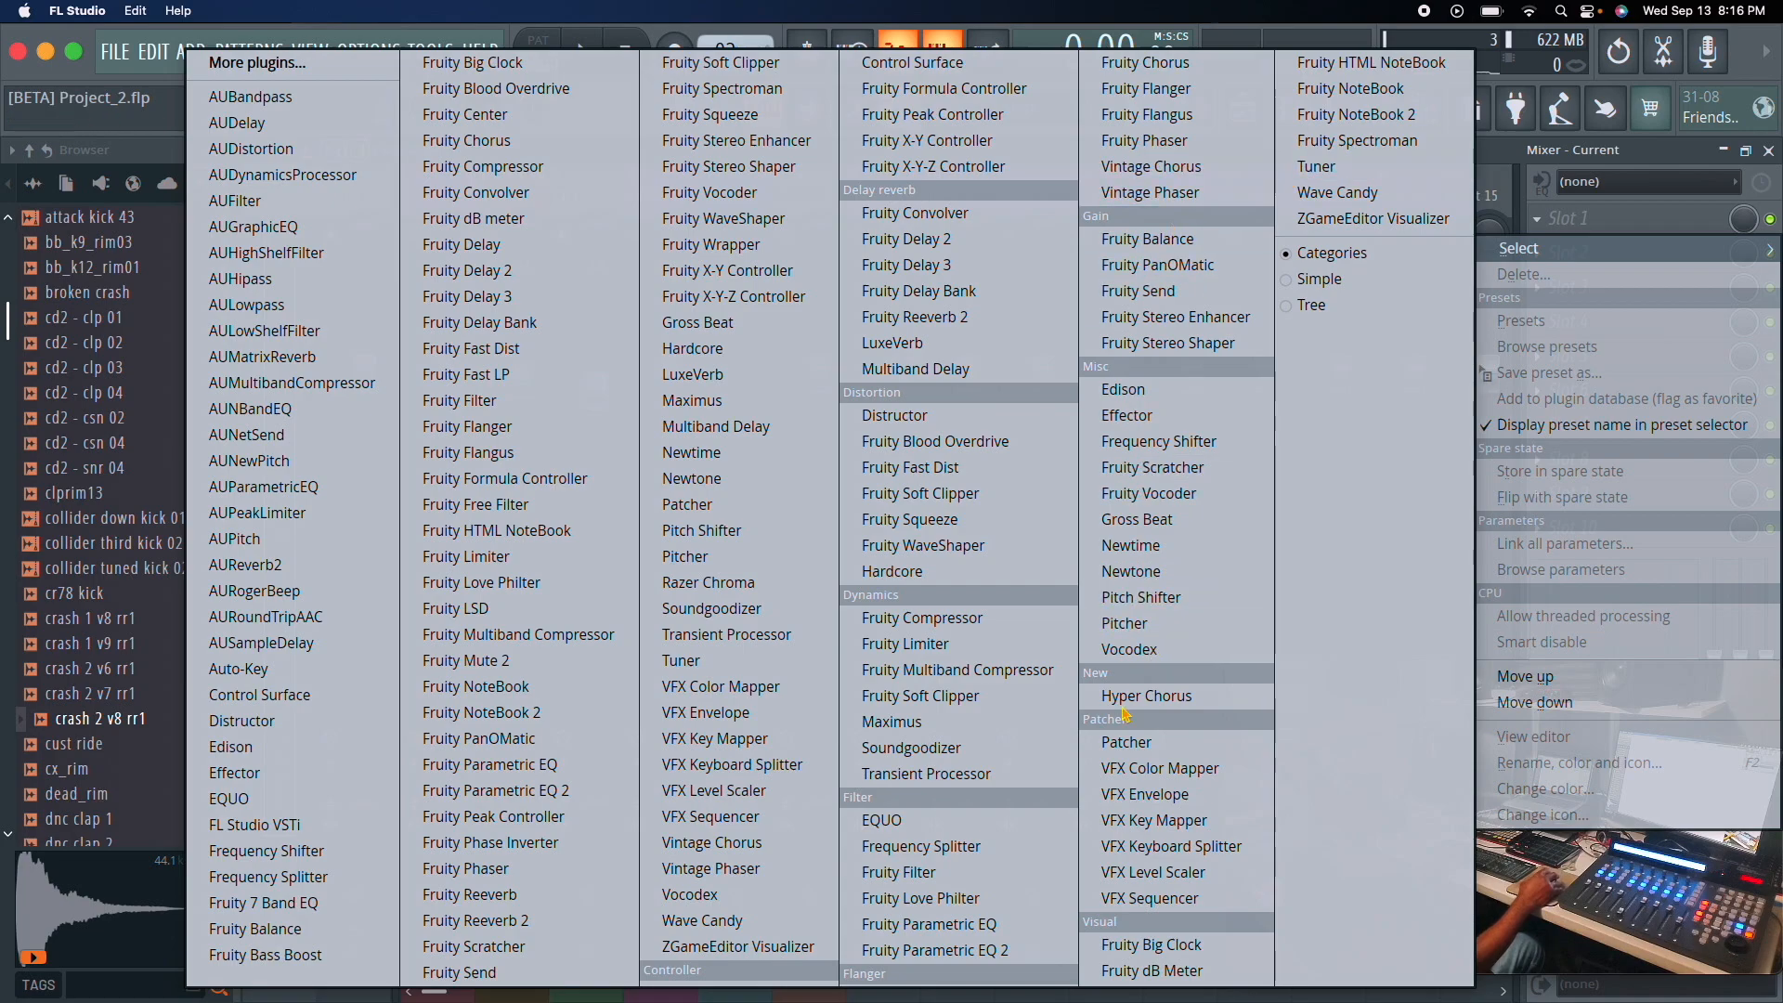
click(1128, 973)
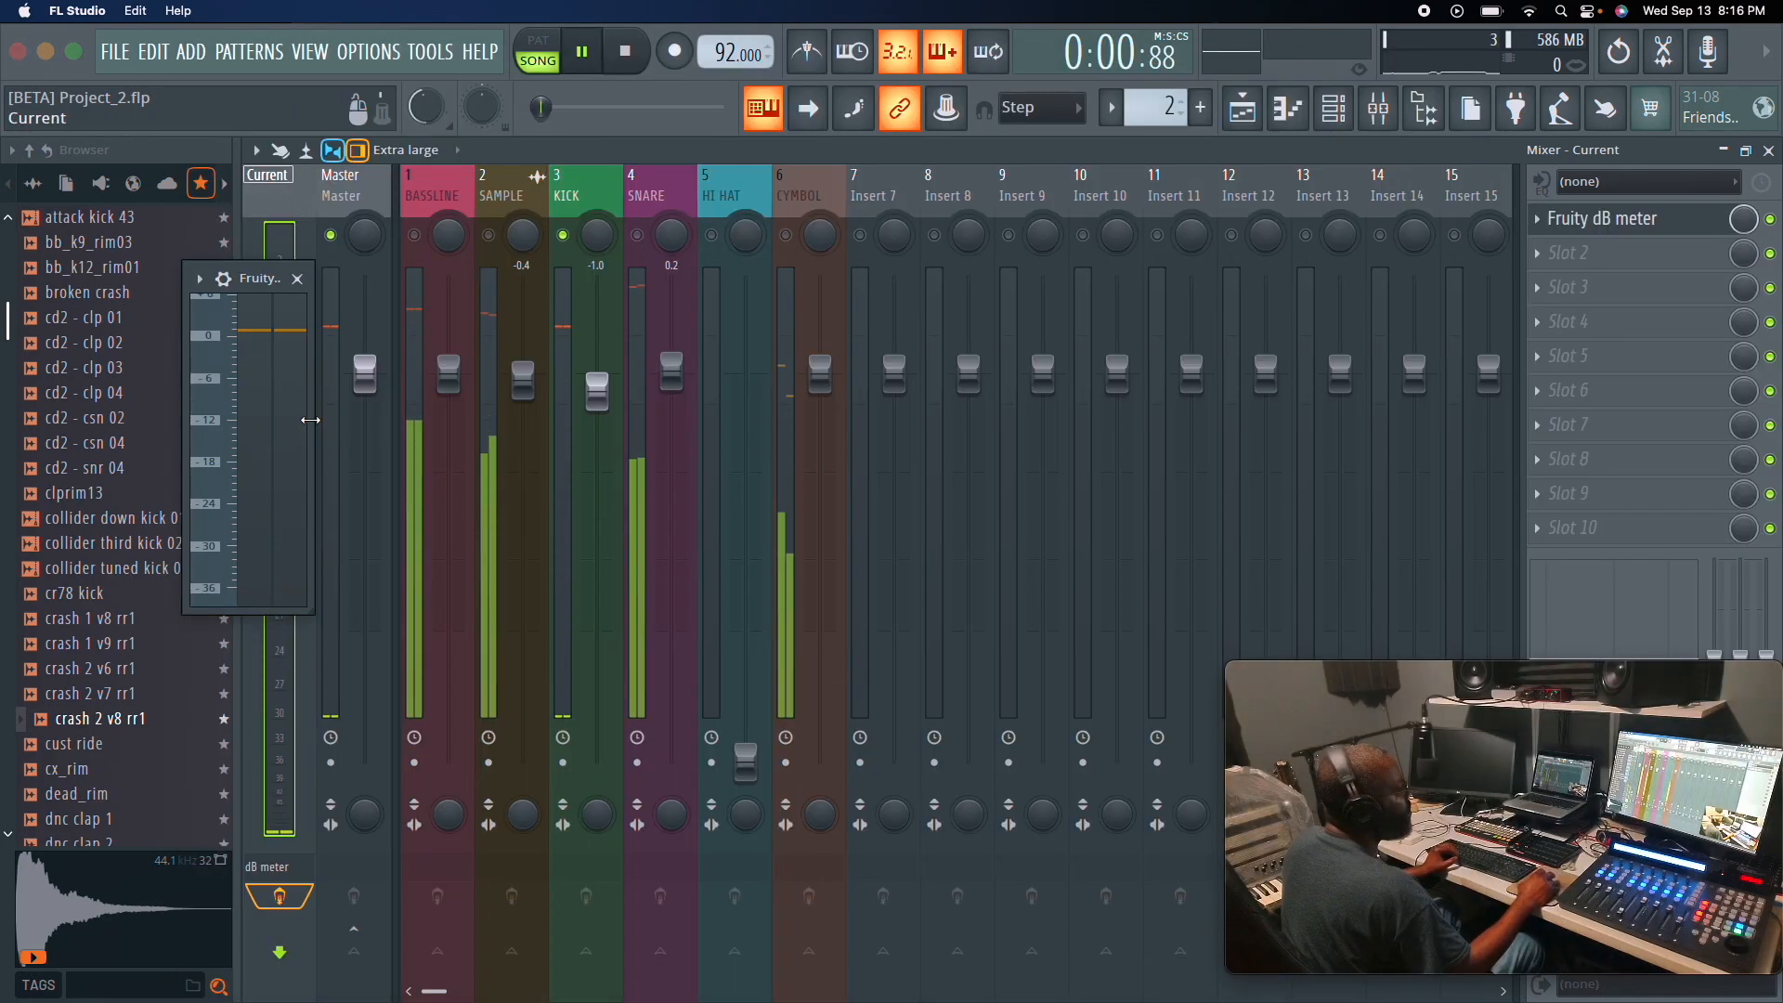
During playback, lower BASSLINE to -9.3 dB and KICK to -11.2 dB, and widen the Fruity dB meter window.
click(585, 196)
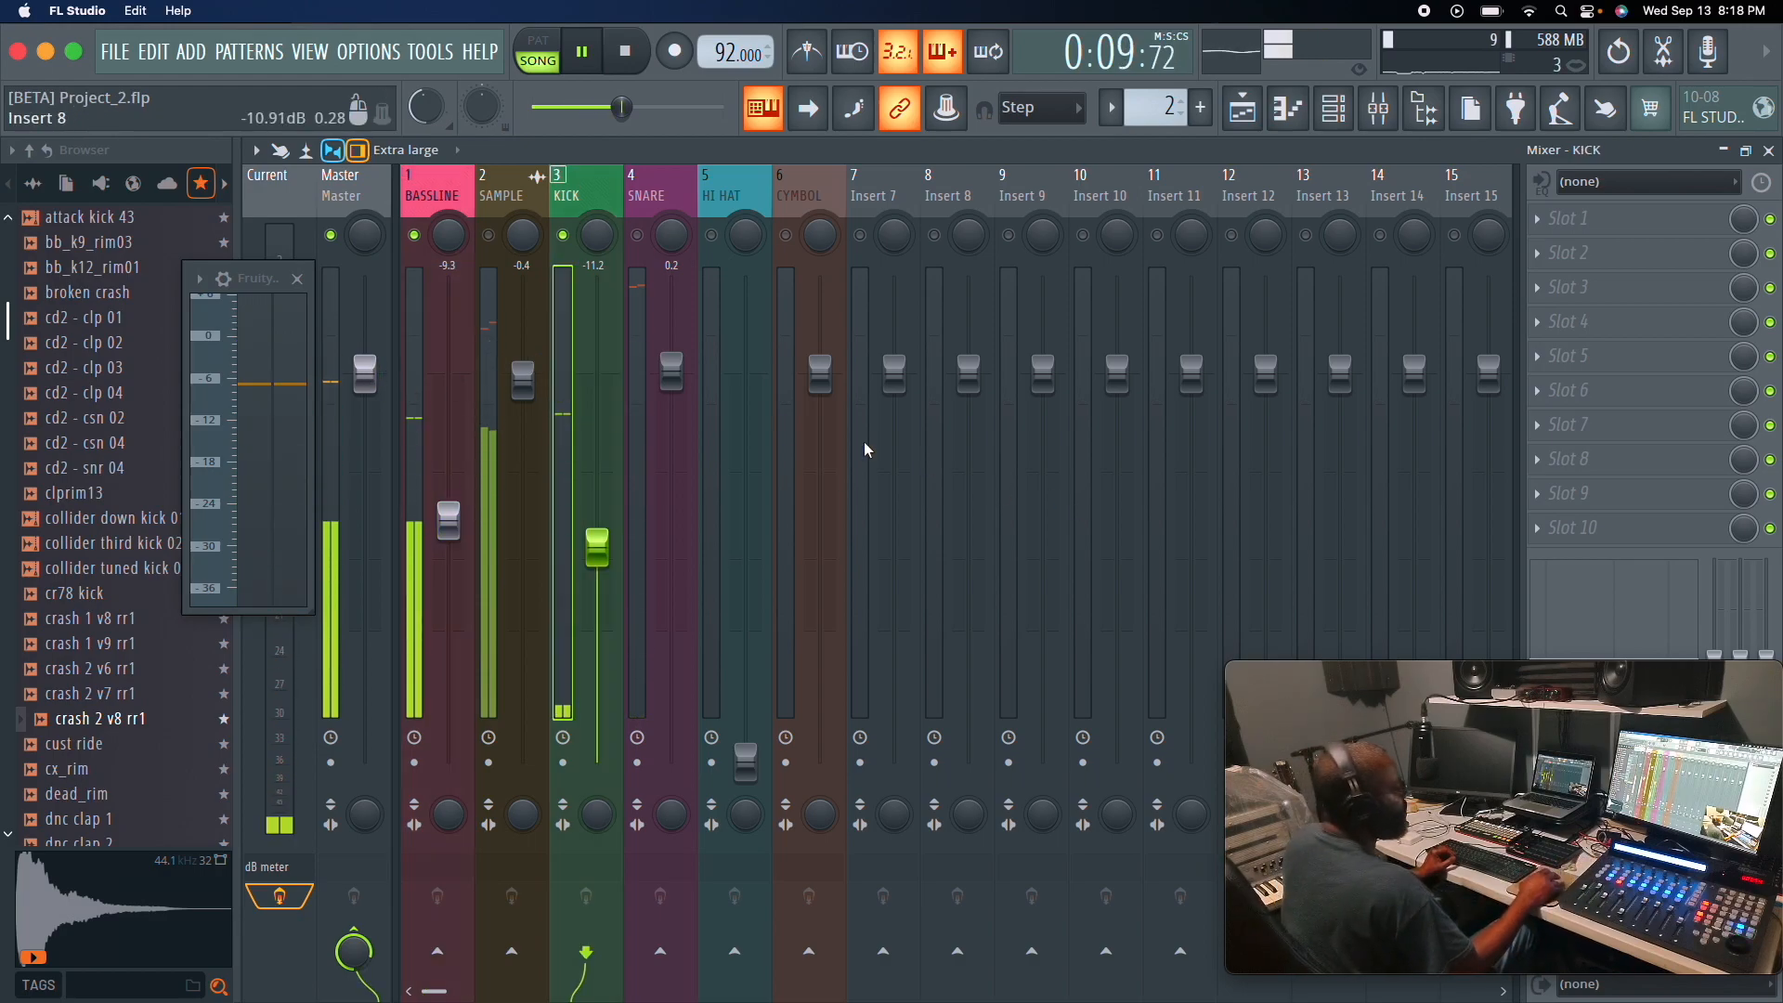
drag(312, 359, 529, 358)
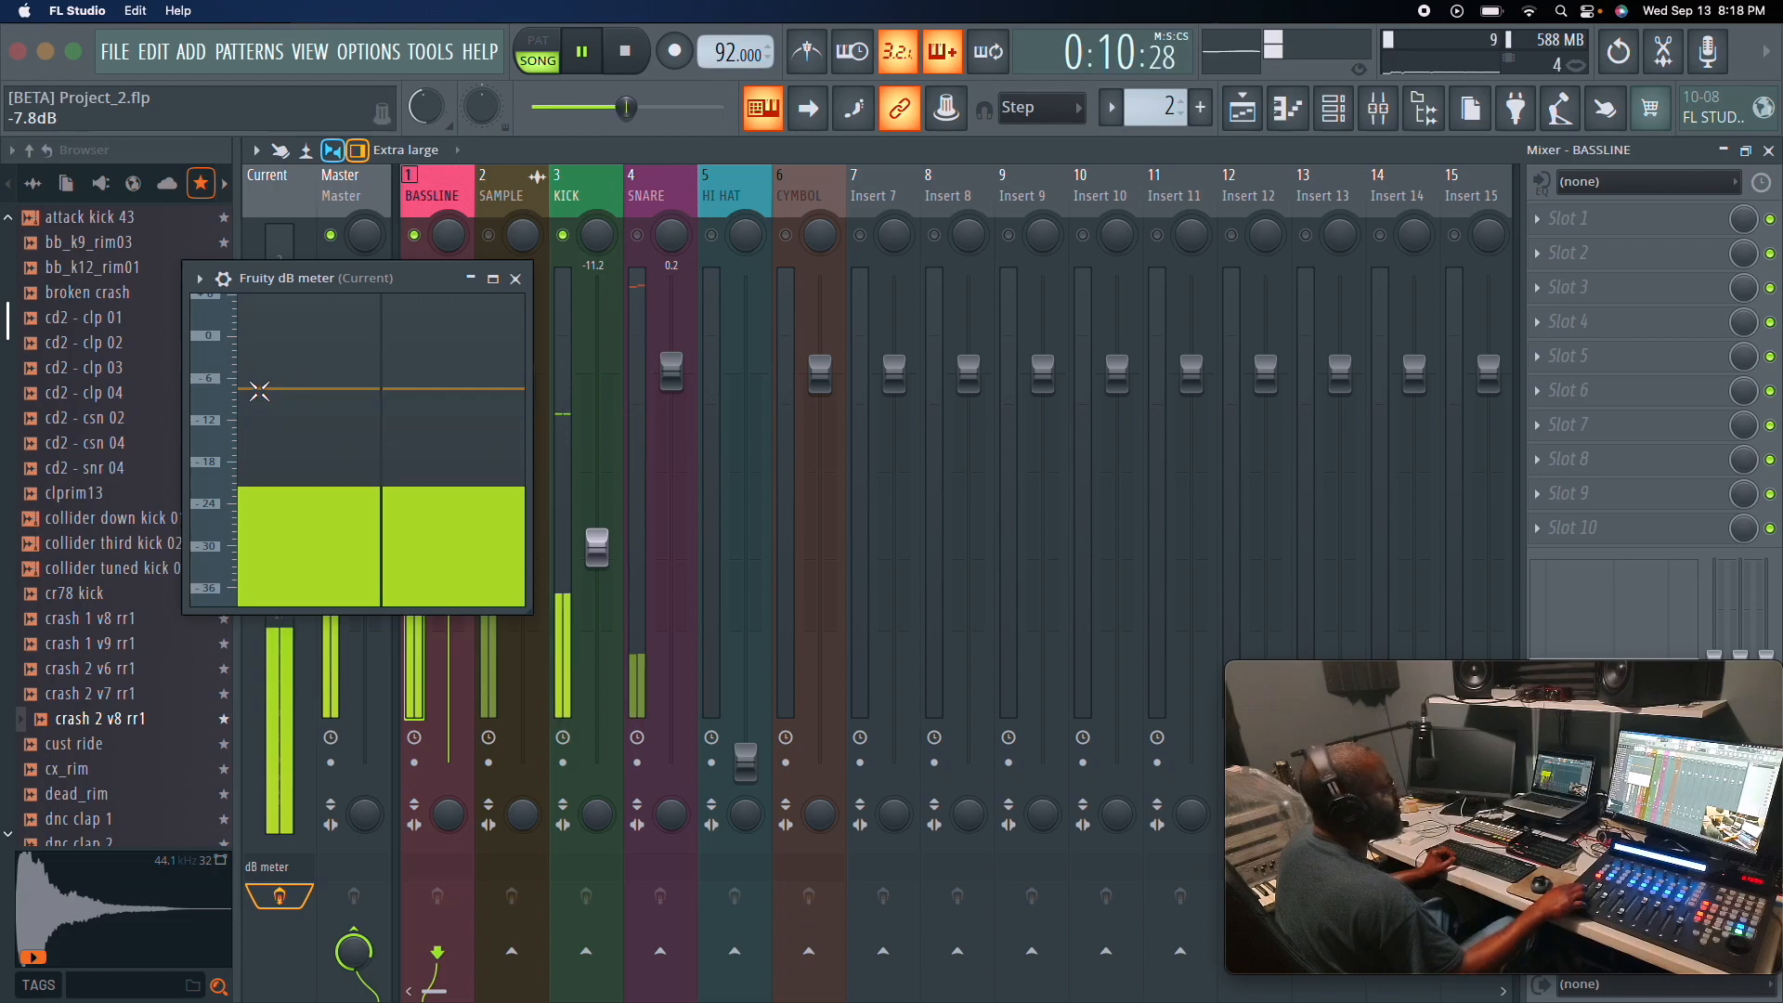
Stop playback, load Fruity Parametric EQ 2 into the KICK track's first effect slot, and play the song through it.
key(space)
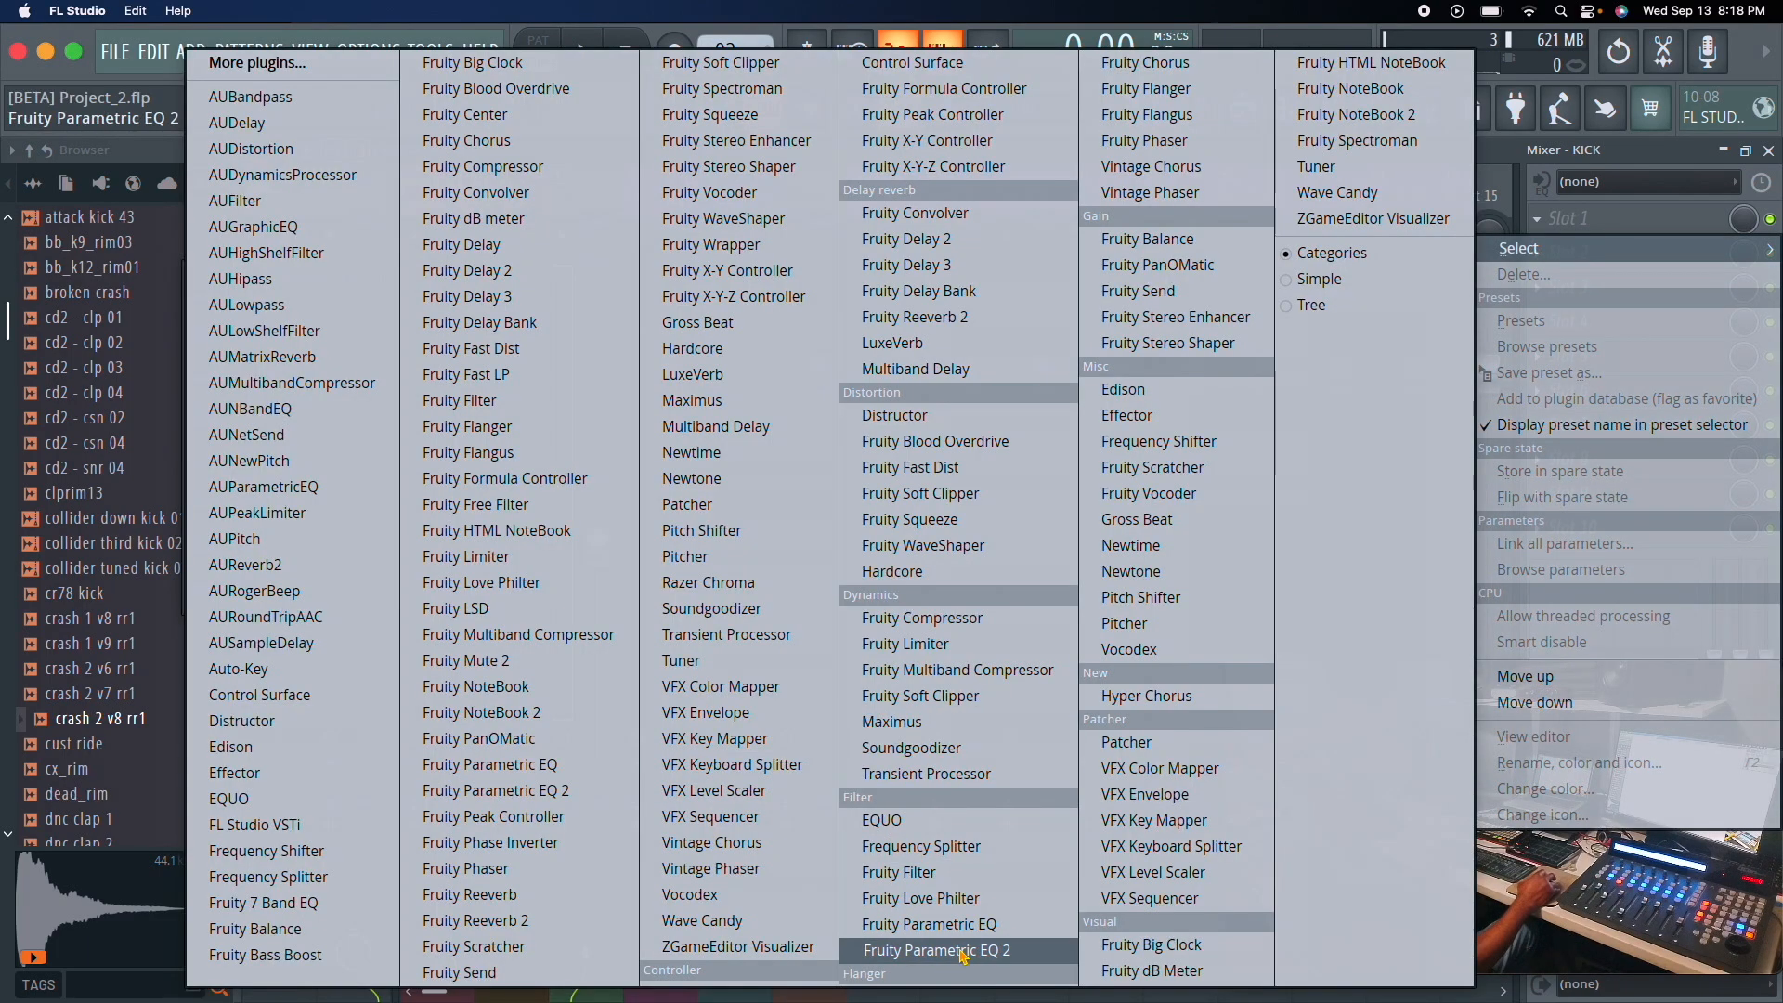
click(962, 954)
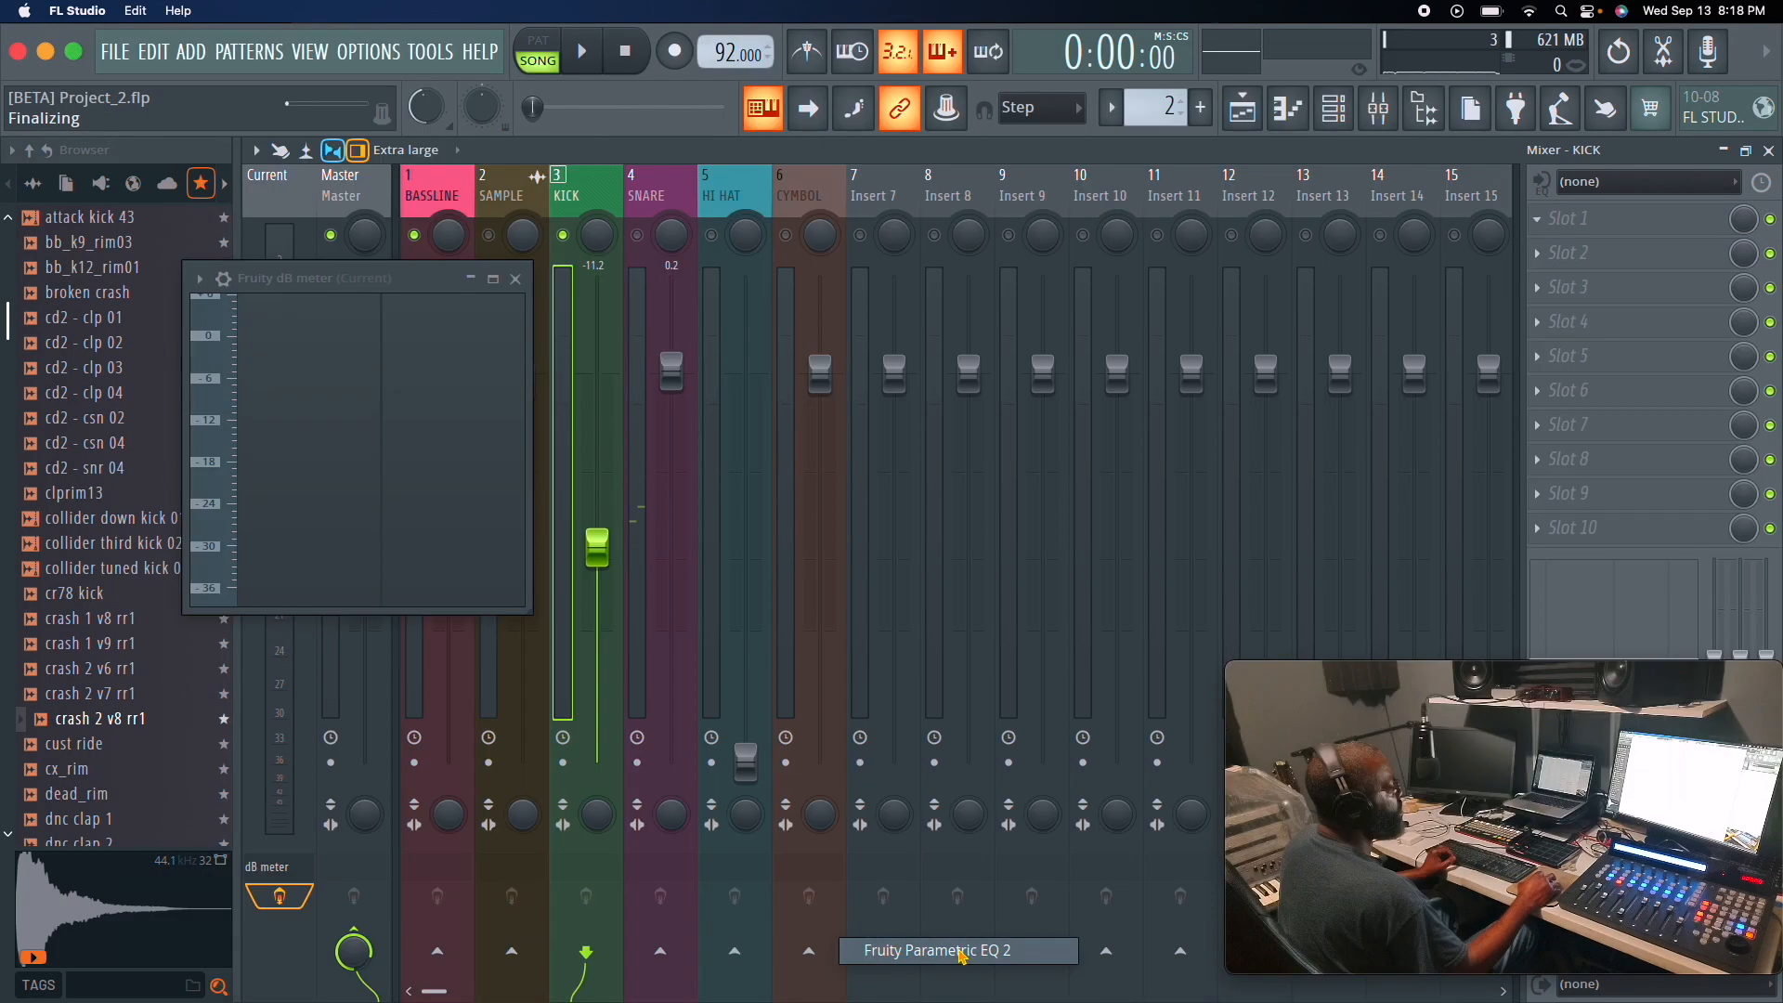
key(space)
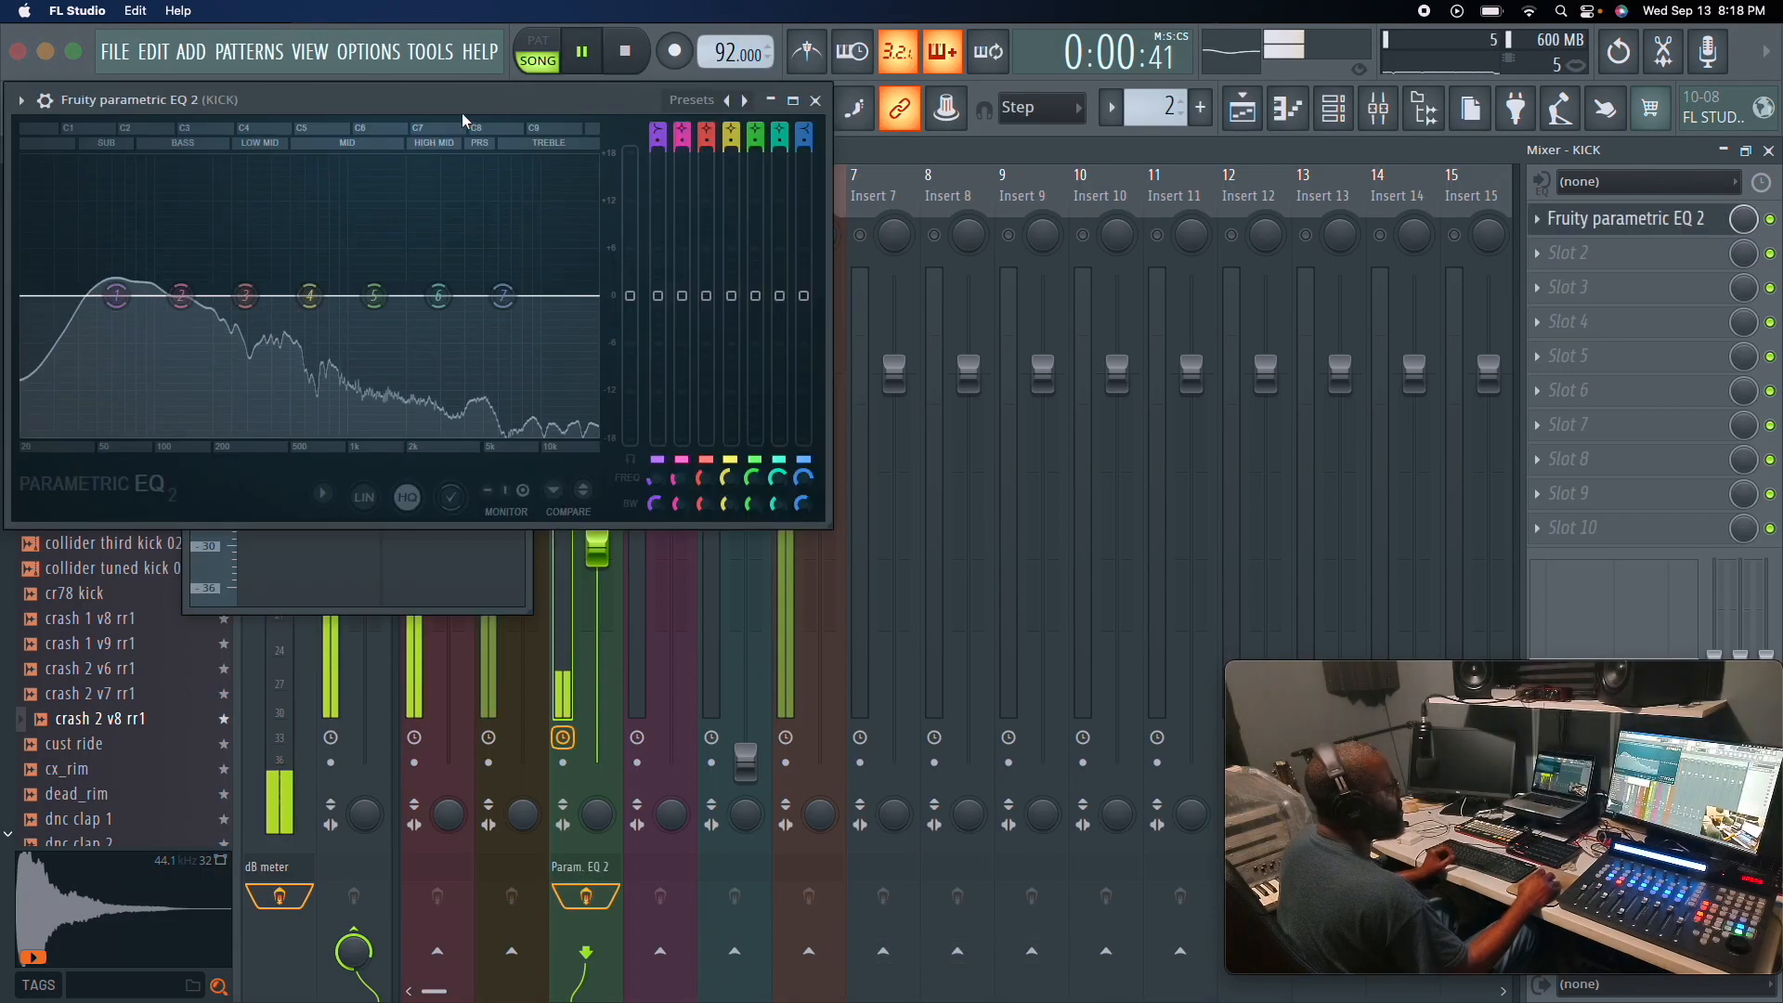
Apply CUT PRESET to the KICK track's Parametric EQ 2 and use band 1 fully lowered to cut the sub-bass below 50 Hz.
right_click(741, 102)
click(788, 118)
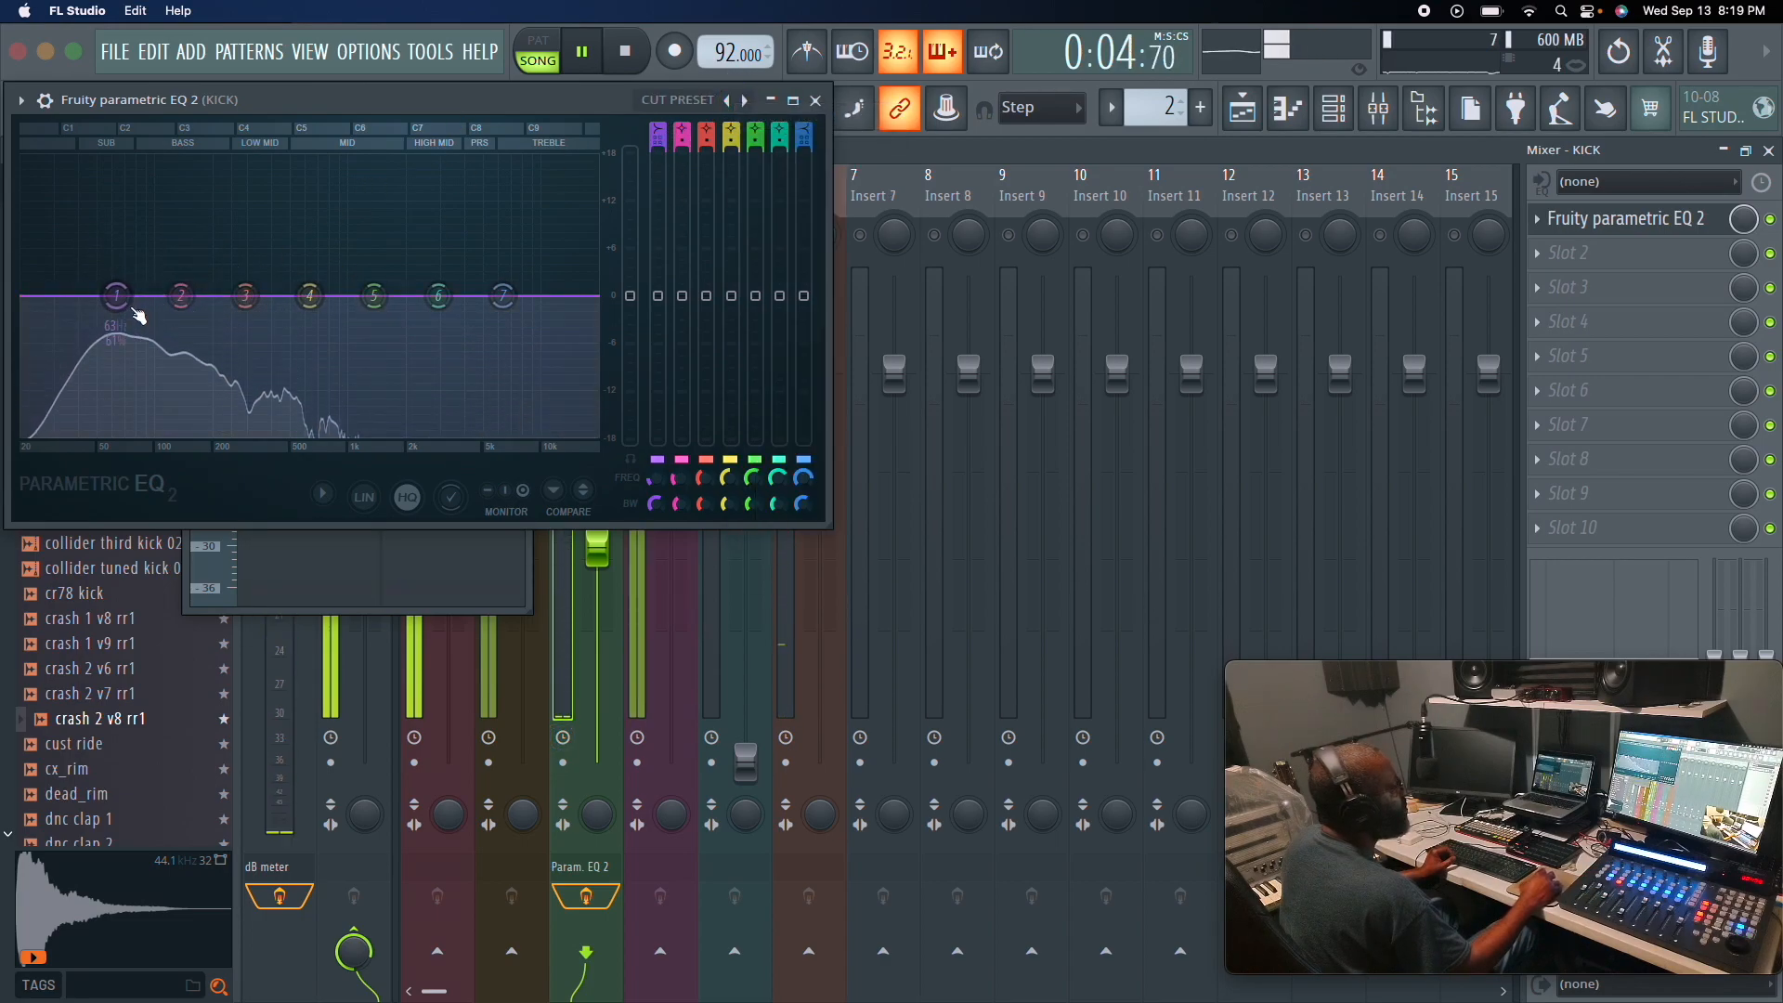
click(178, 295)
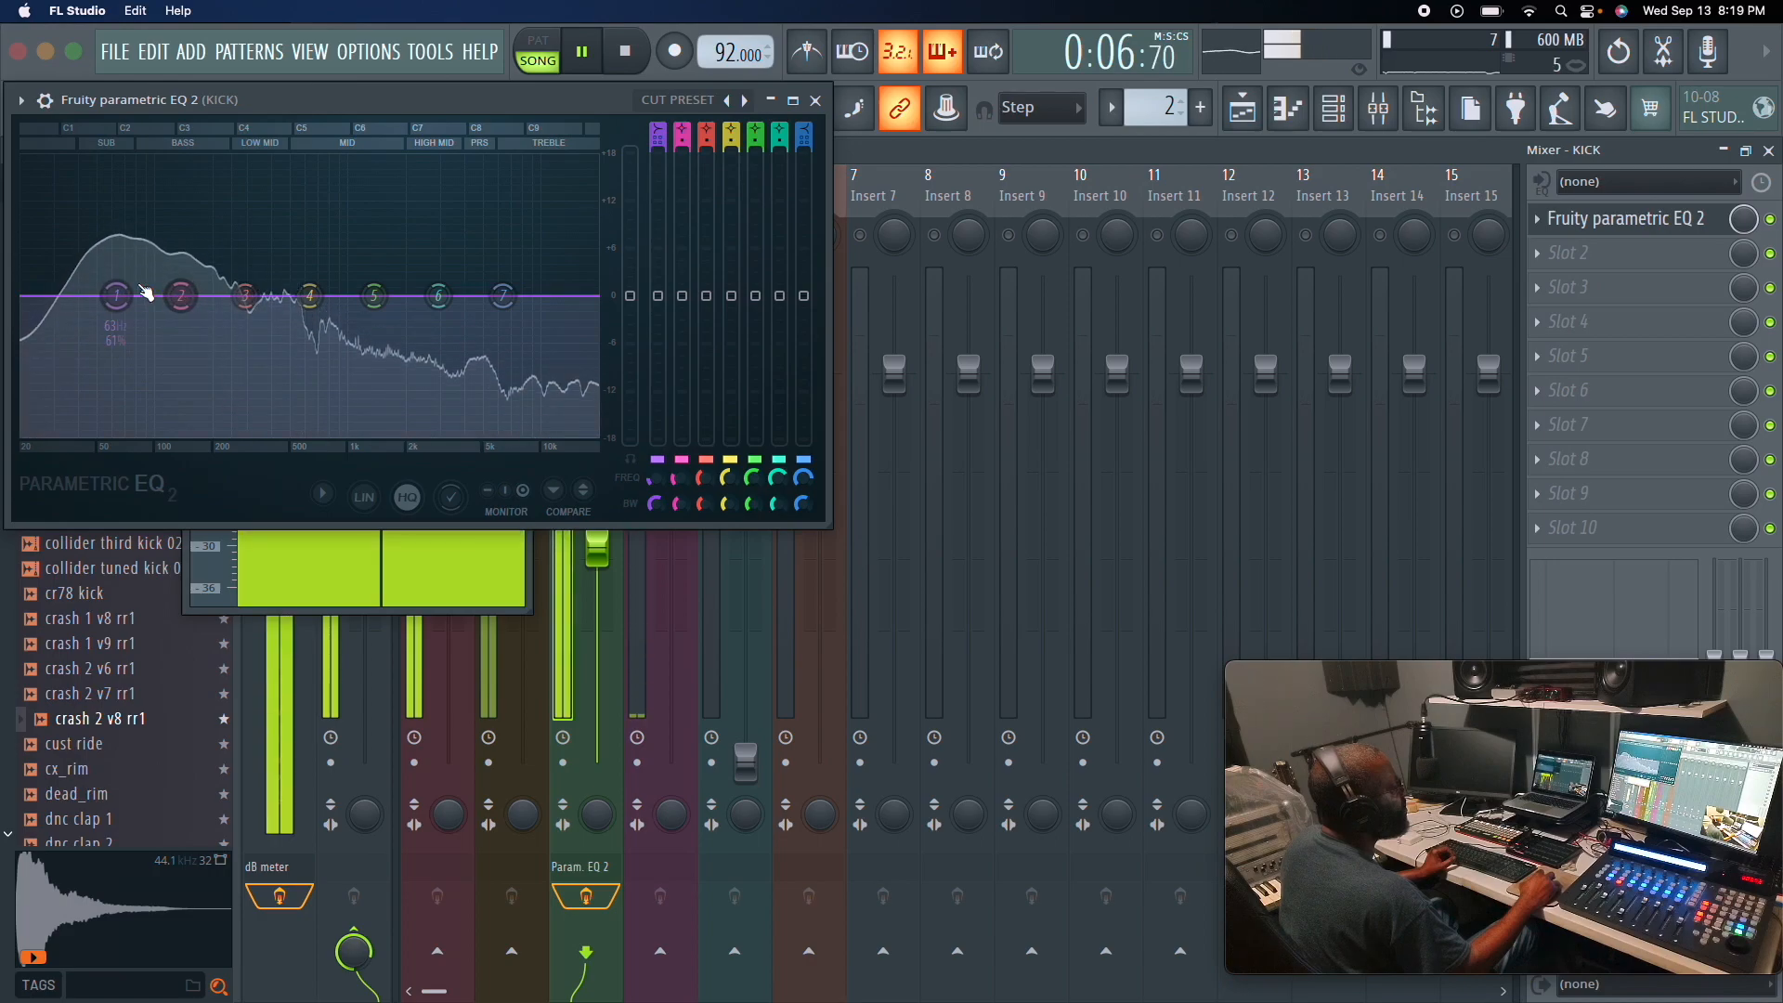
drag(659, 298, 637, 443)
drag(118, 433, 63, 431)
Add a small boost to the kick's low end with EQ band 2, placed just above 50 Hz, and adjust its bandwidth.
drag(181, 297, 135, 271)
scroll(136, 271, down, 2)
drag(134, 271, 122, 283)
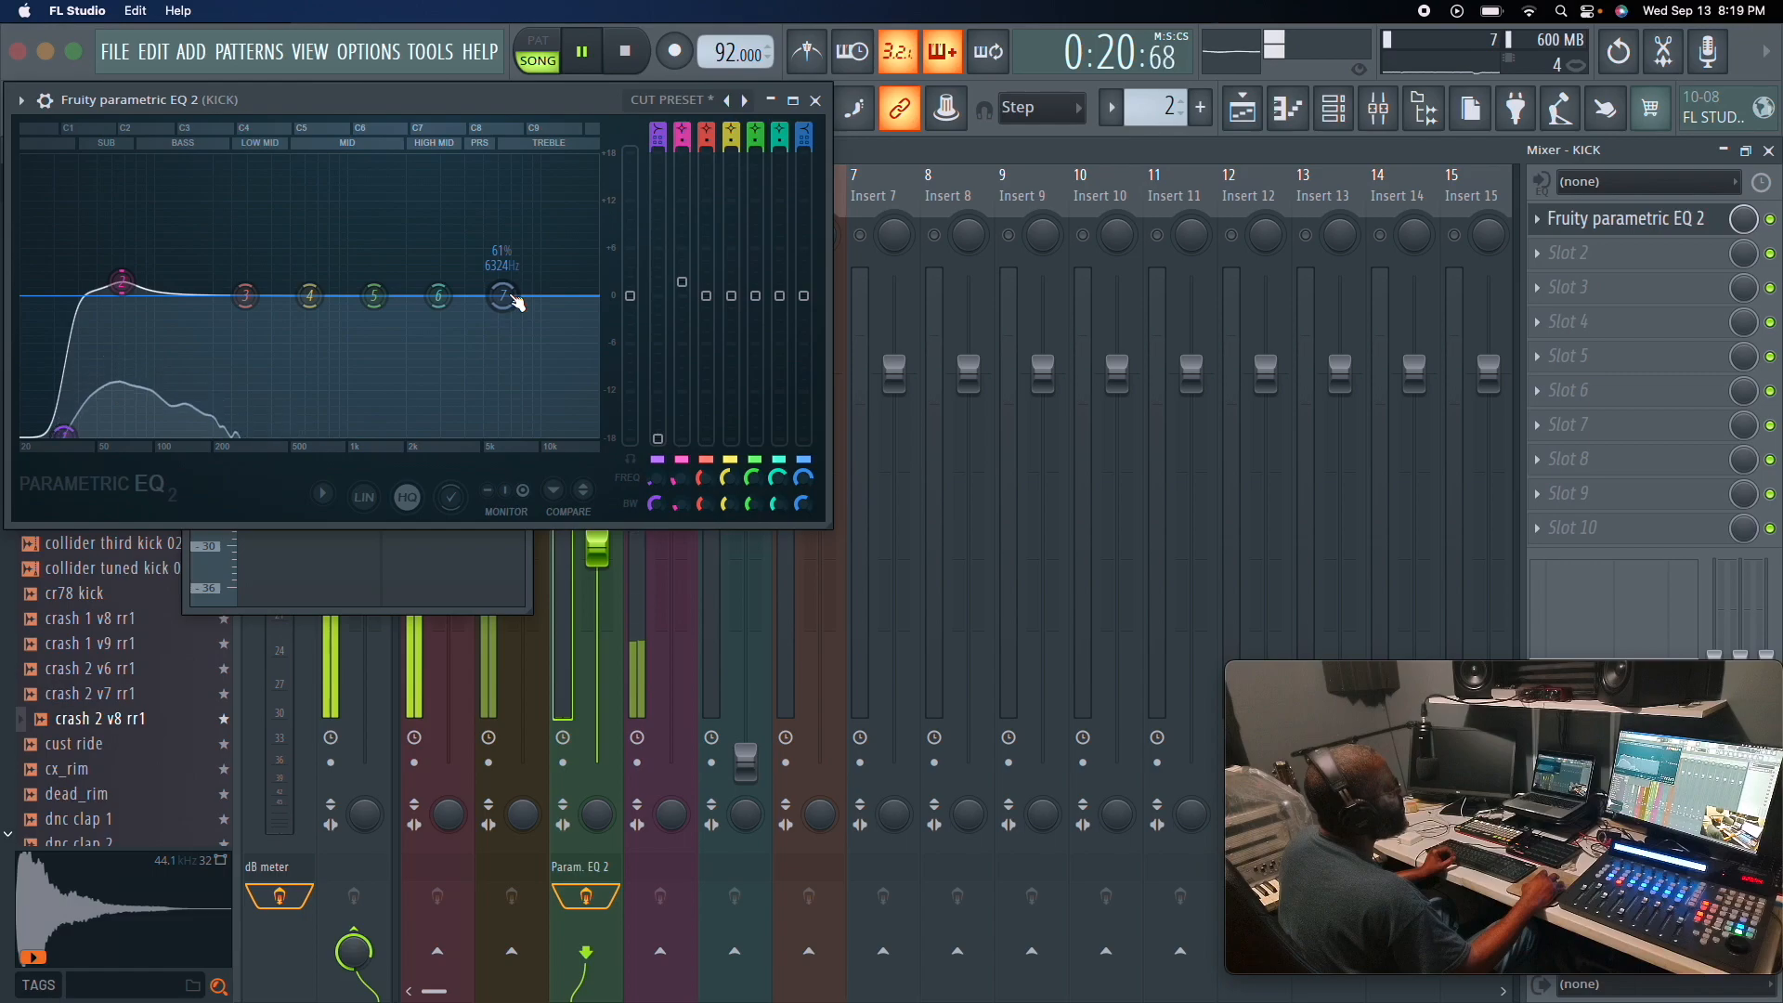
Roll off the kick's highs with band 7 down to around 5 kHz and boost band 4 slightly at about 485 Hz.
drag(517, 303, 594, 431)
mouse_move(309, 295)
mouse_down()
mouse_move(275, 283)
mouse_move(288, 262)
mouse_move(293, 285)
mouse_up()
drag(594, 431, 494, 432)
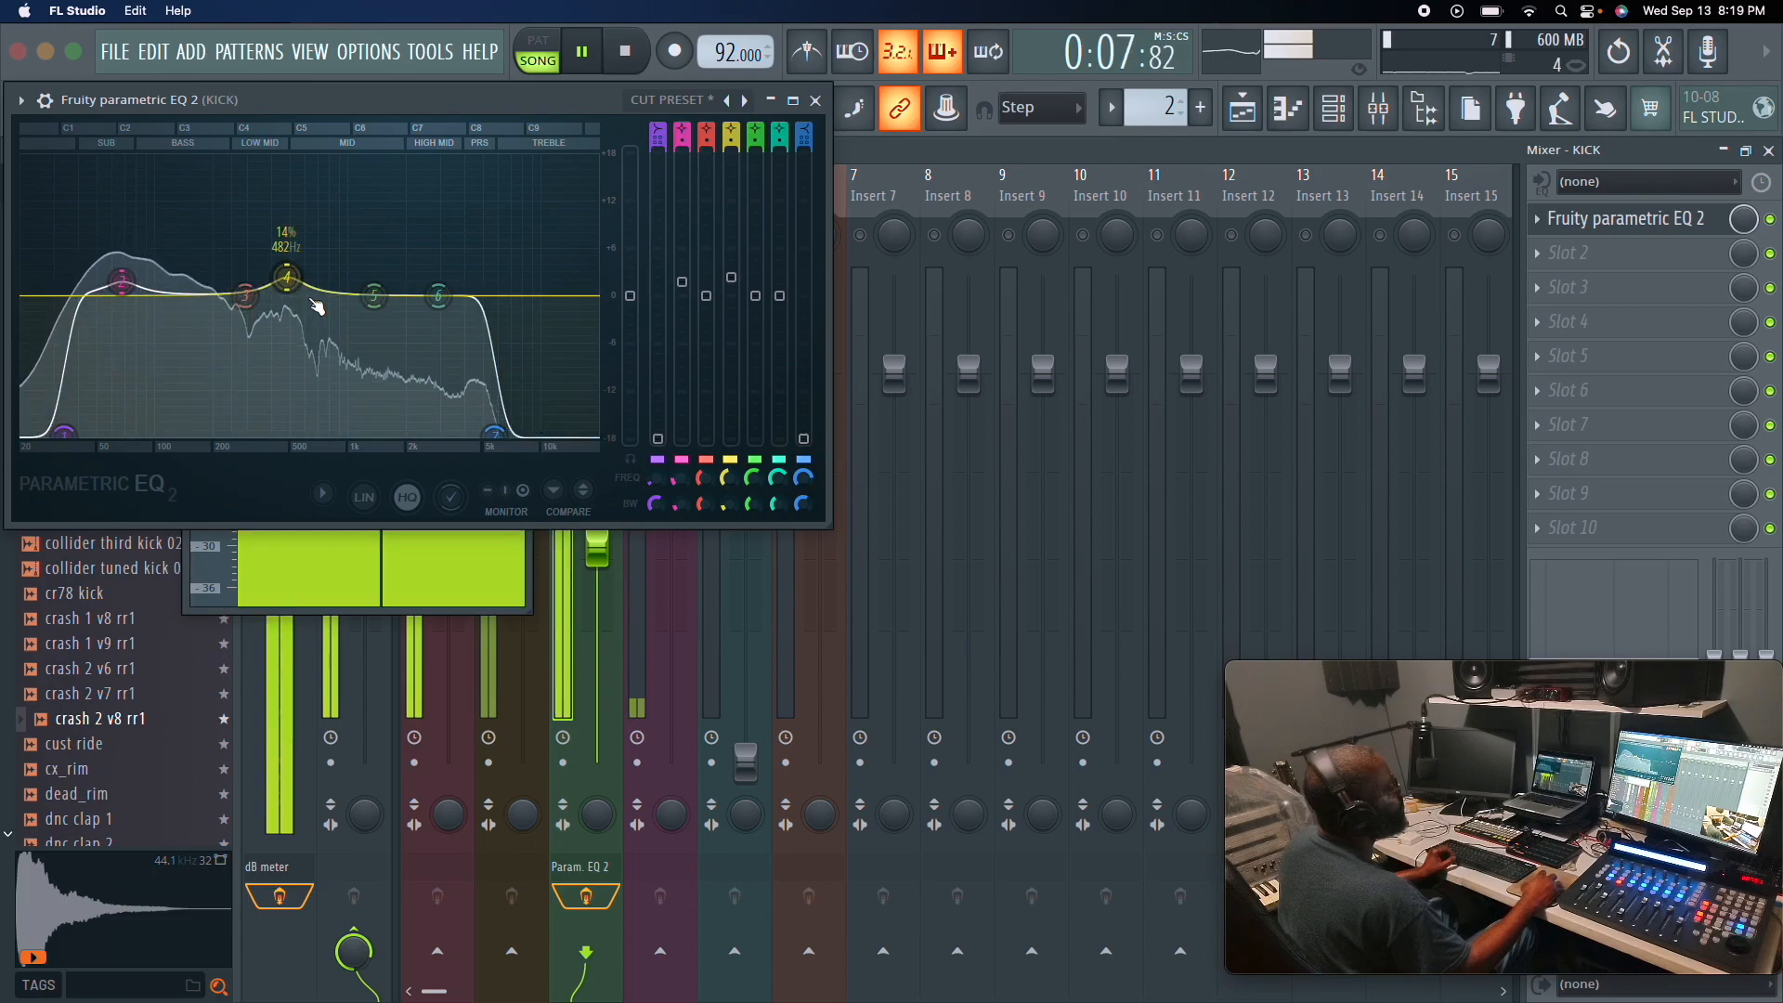
drag(289, 277, 288, 280)
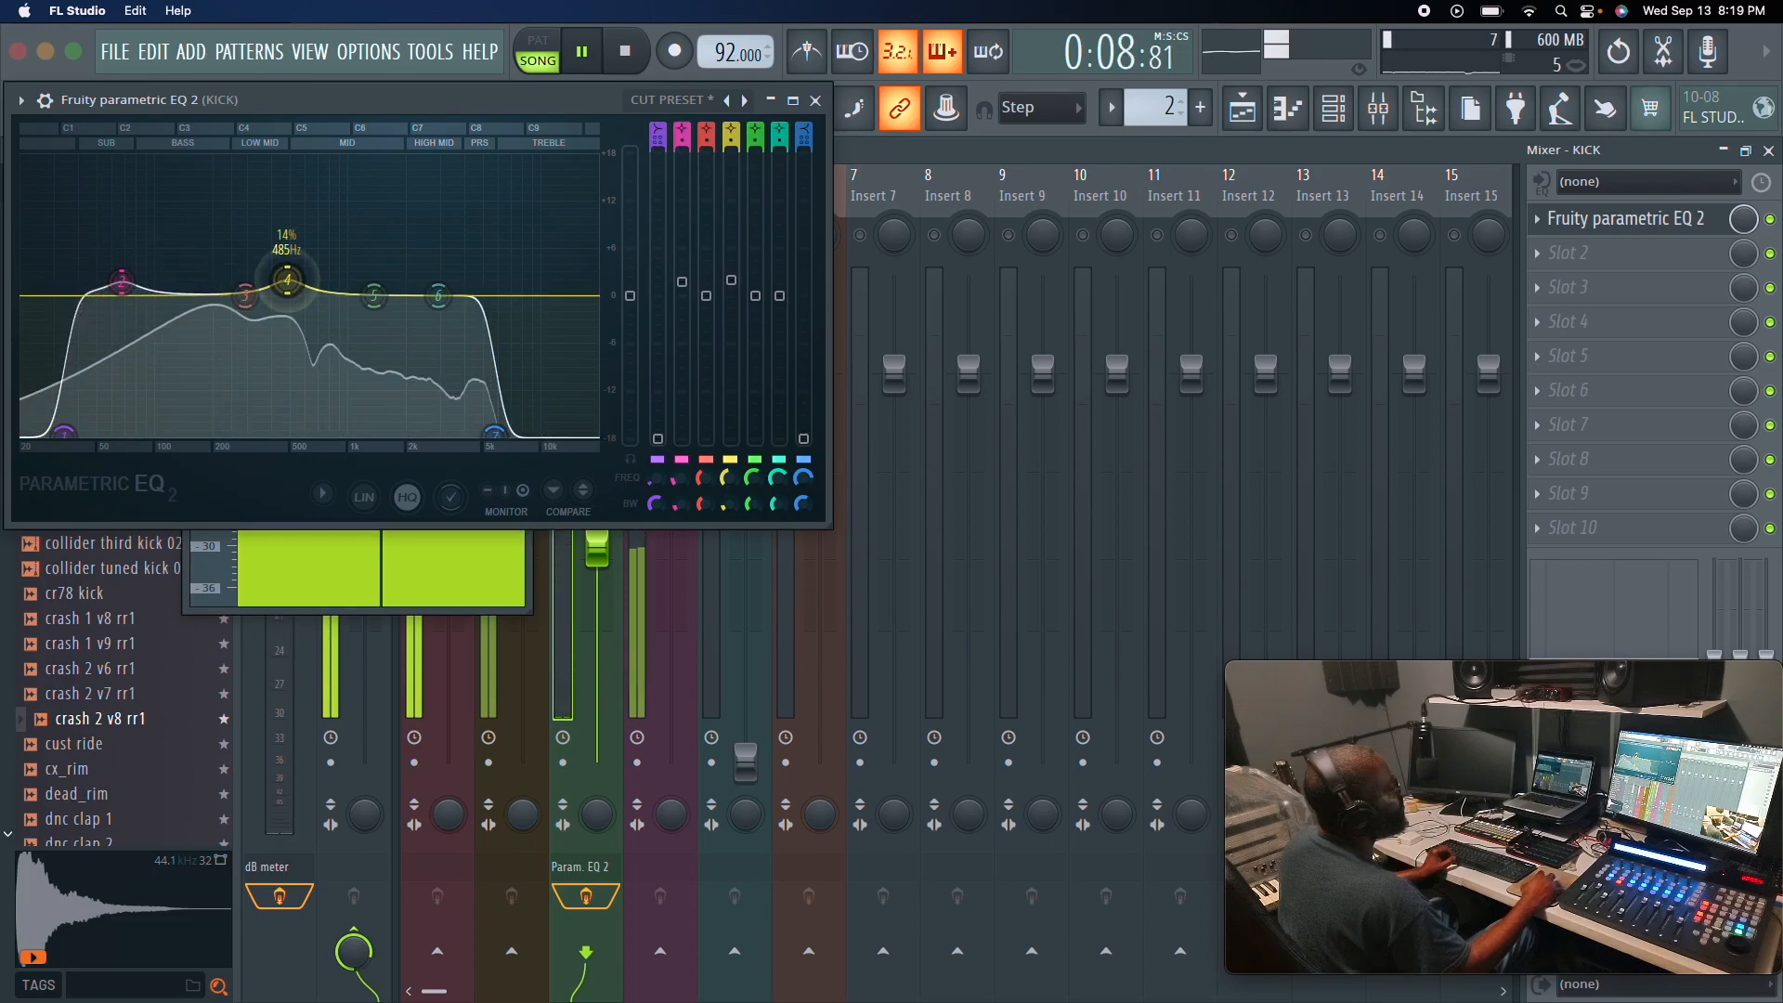
Close the KICK equalizer and the Fruity dB meter windows, and stop playback.
click(817, 100)
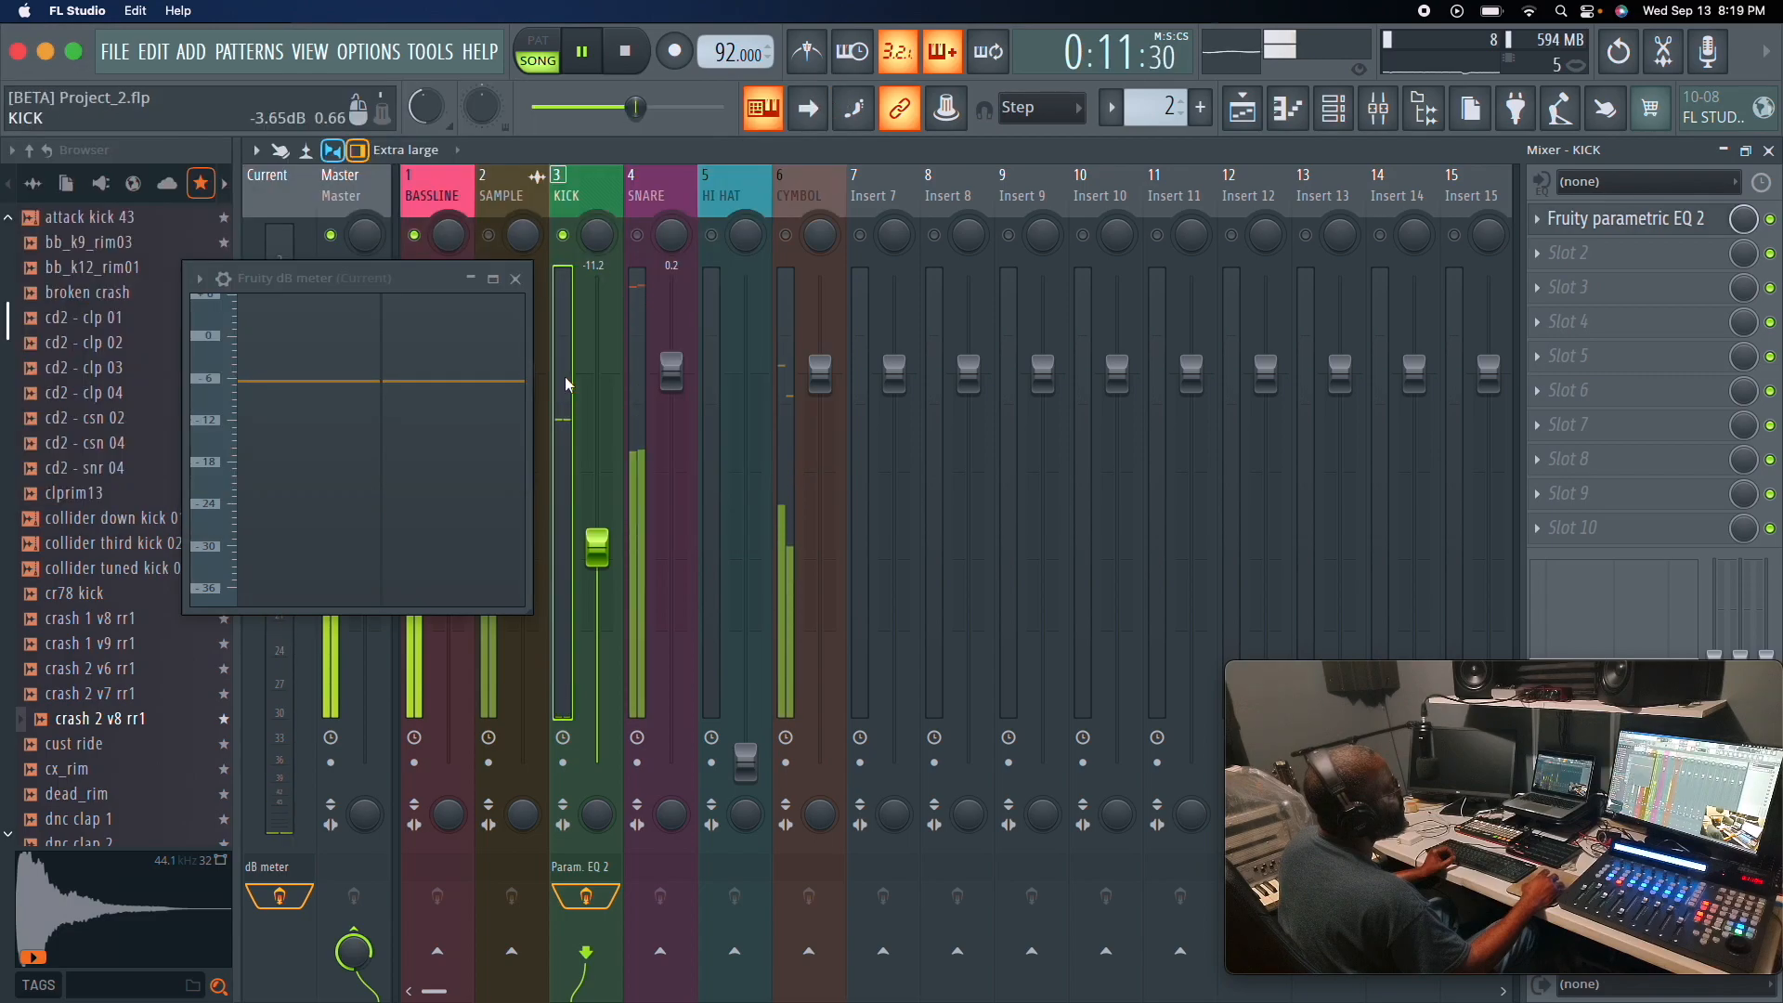
click(517, 281)
key(space)
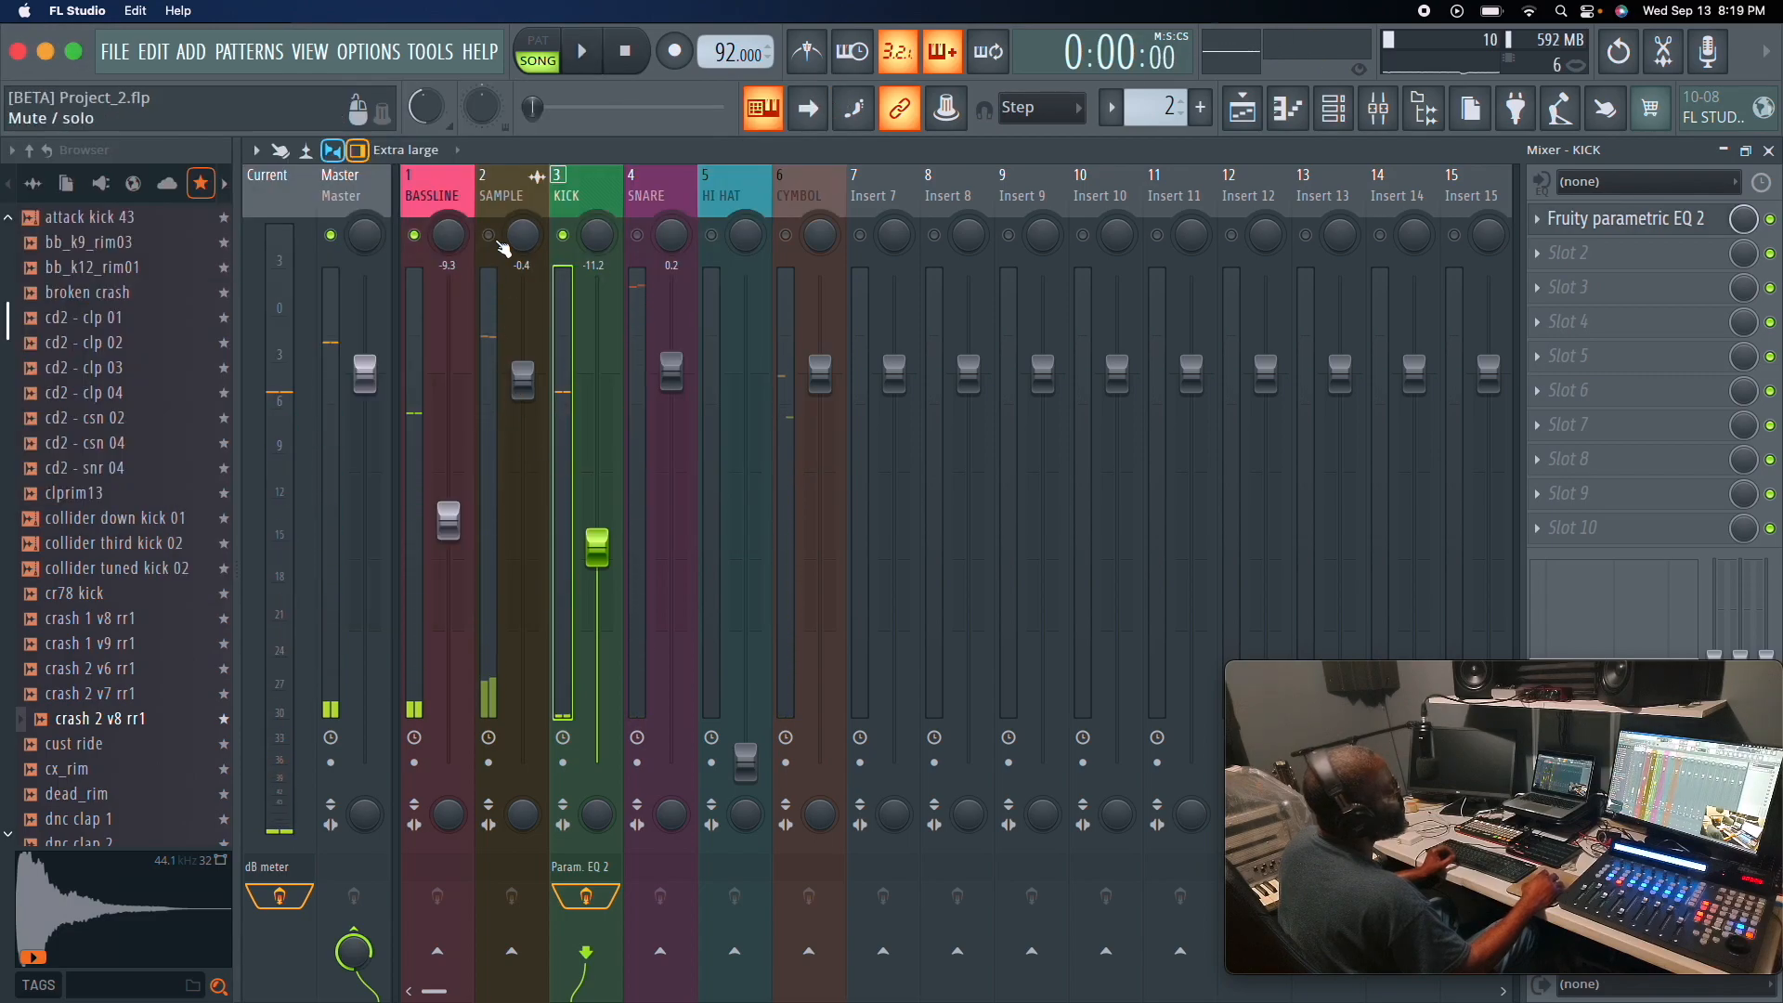
Select and unmute the SAMPLE track, and lower its level to -7.6 dB while the song plays.
click(500, 203)
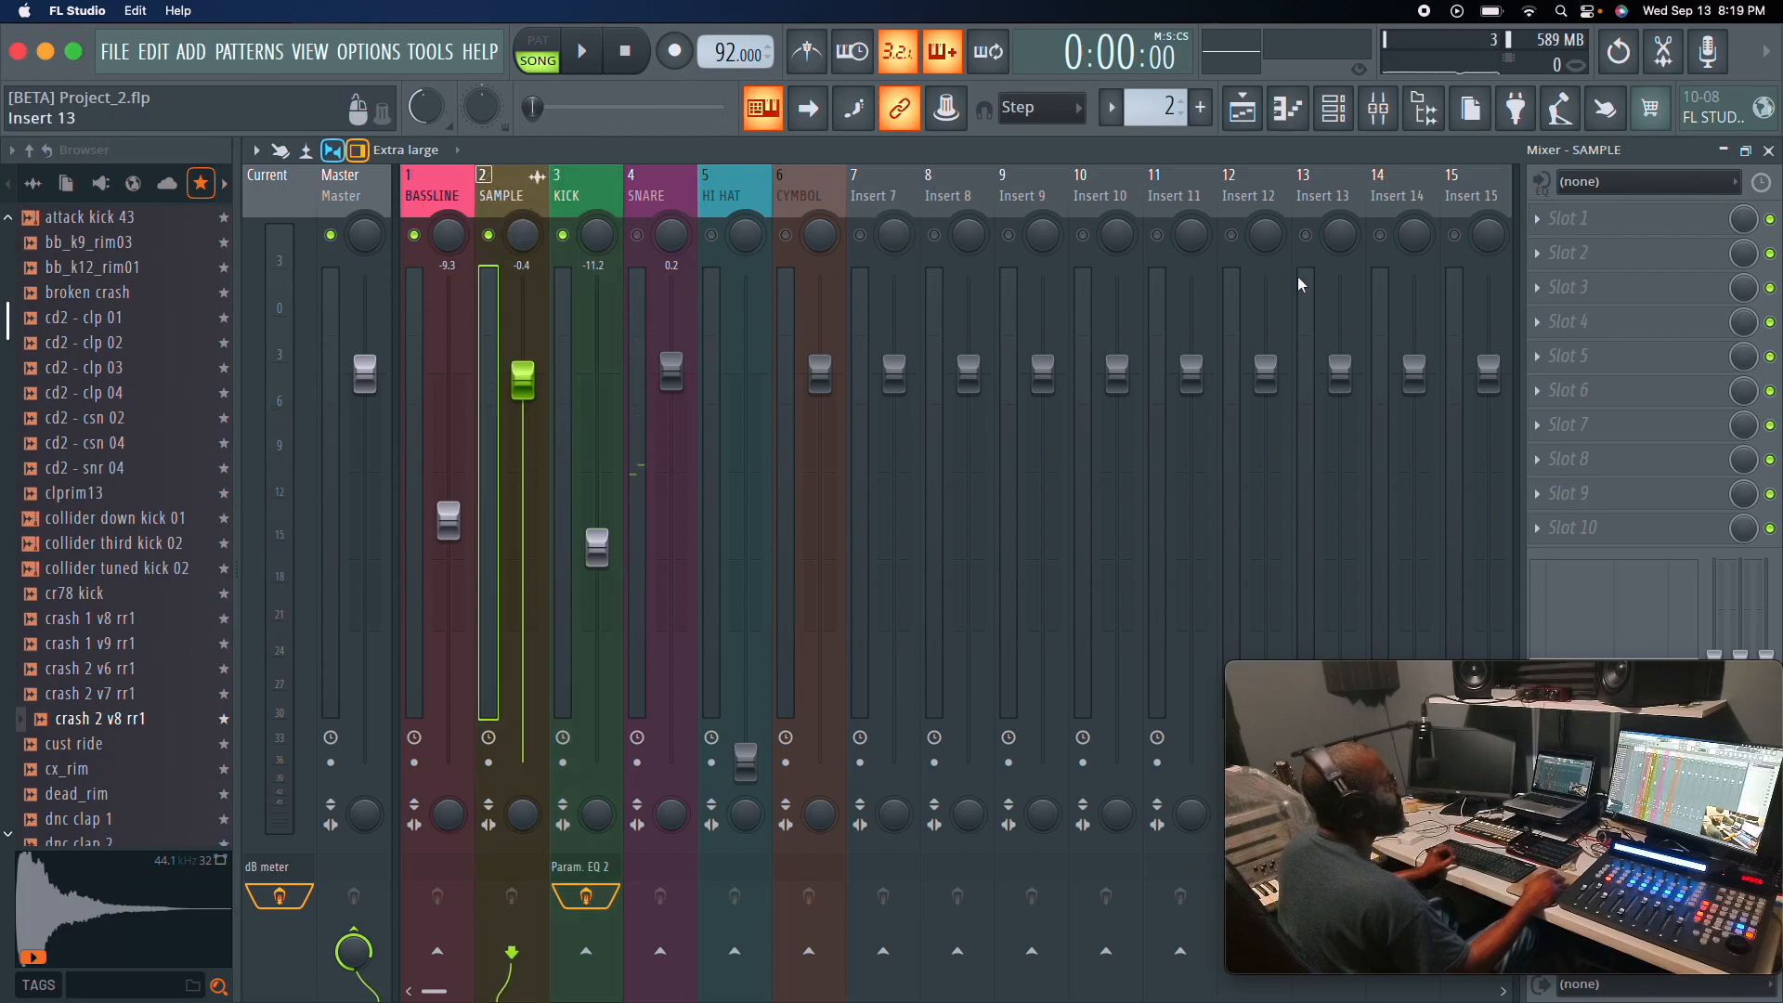
key(space)
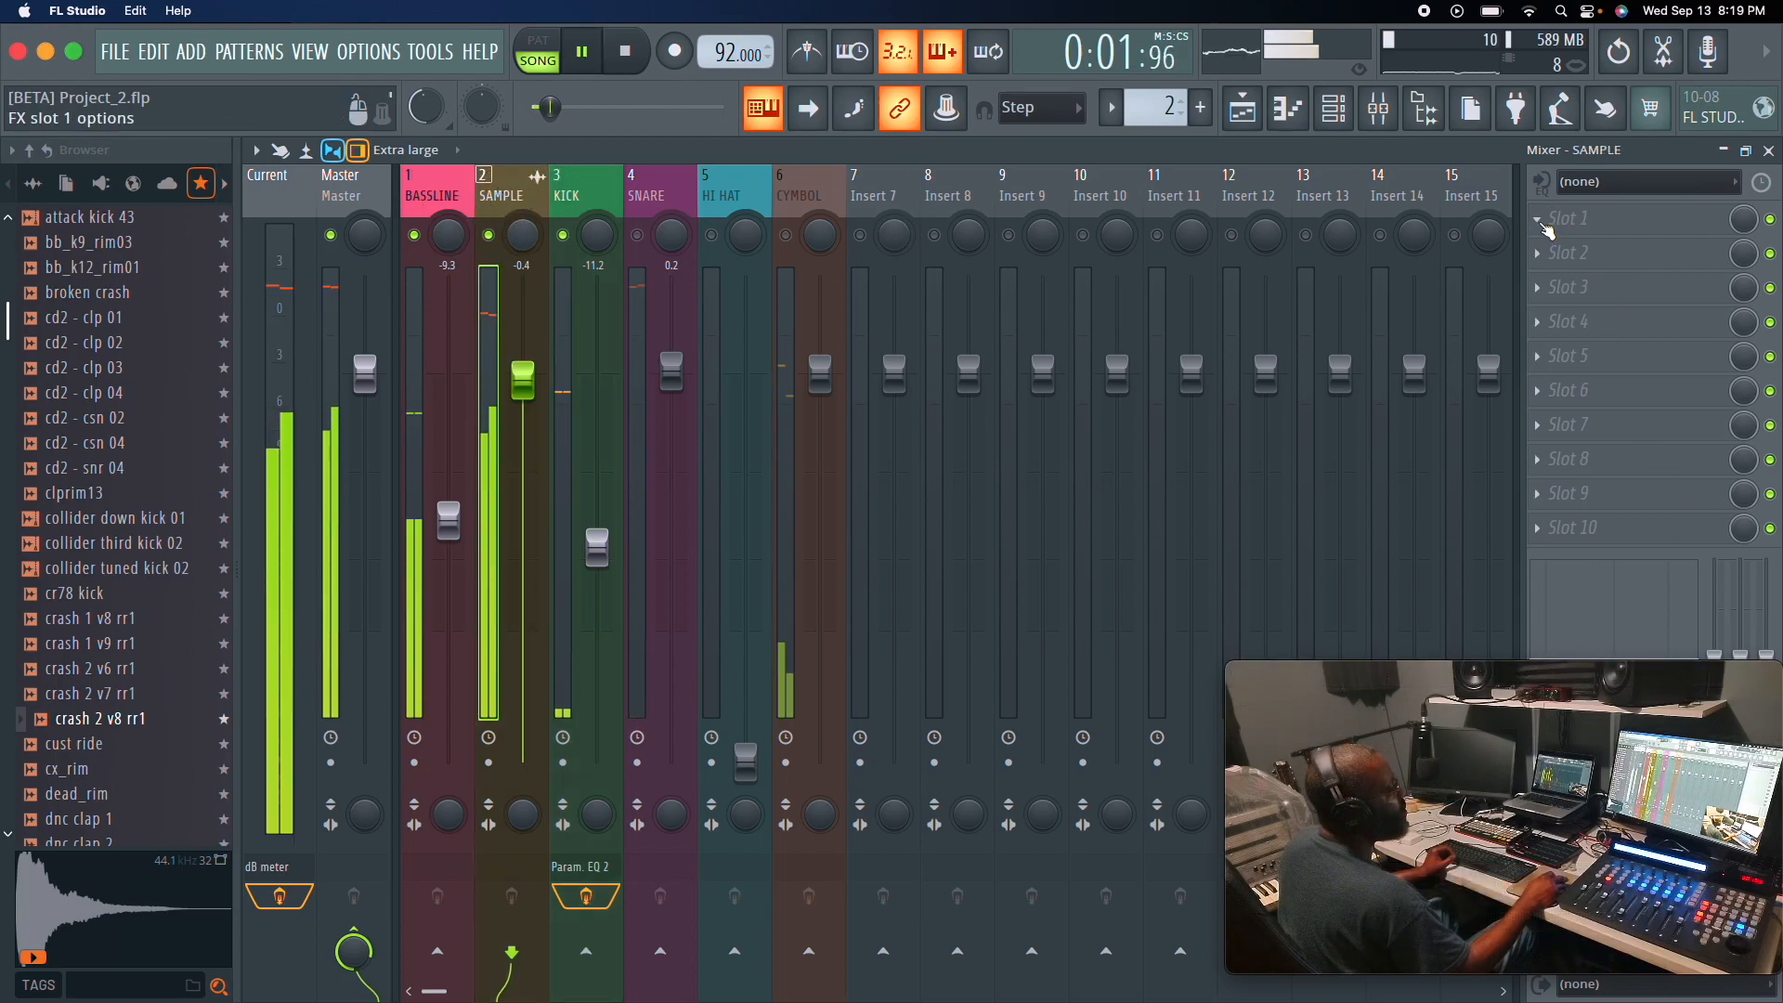
key(space)
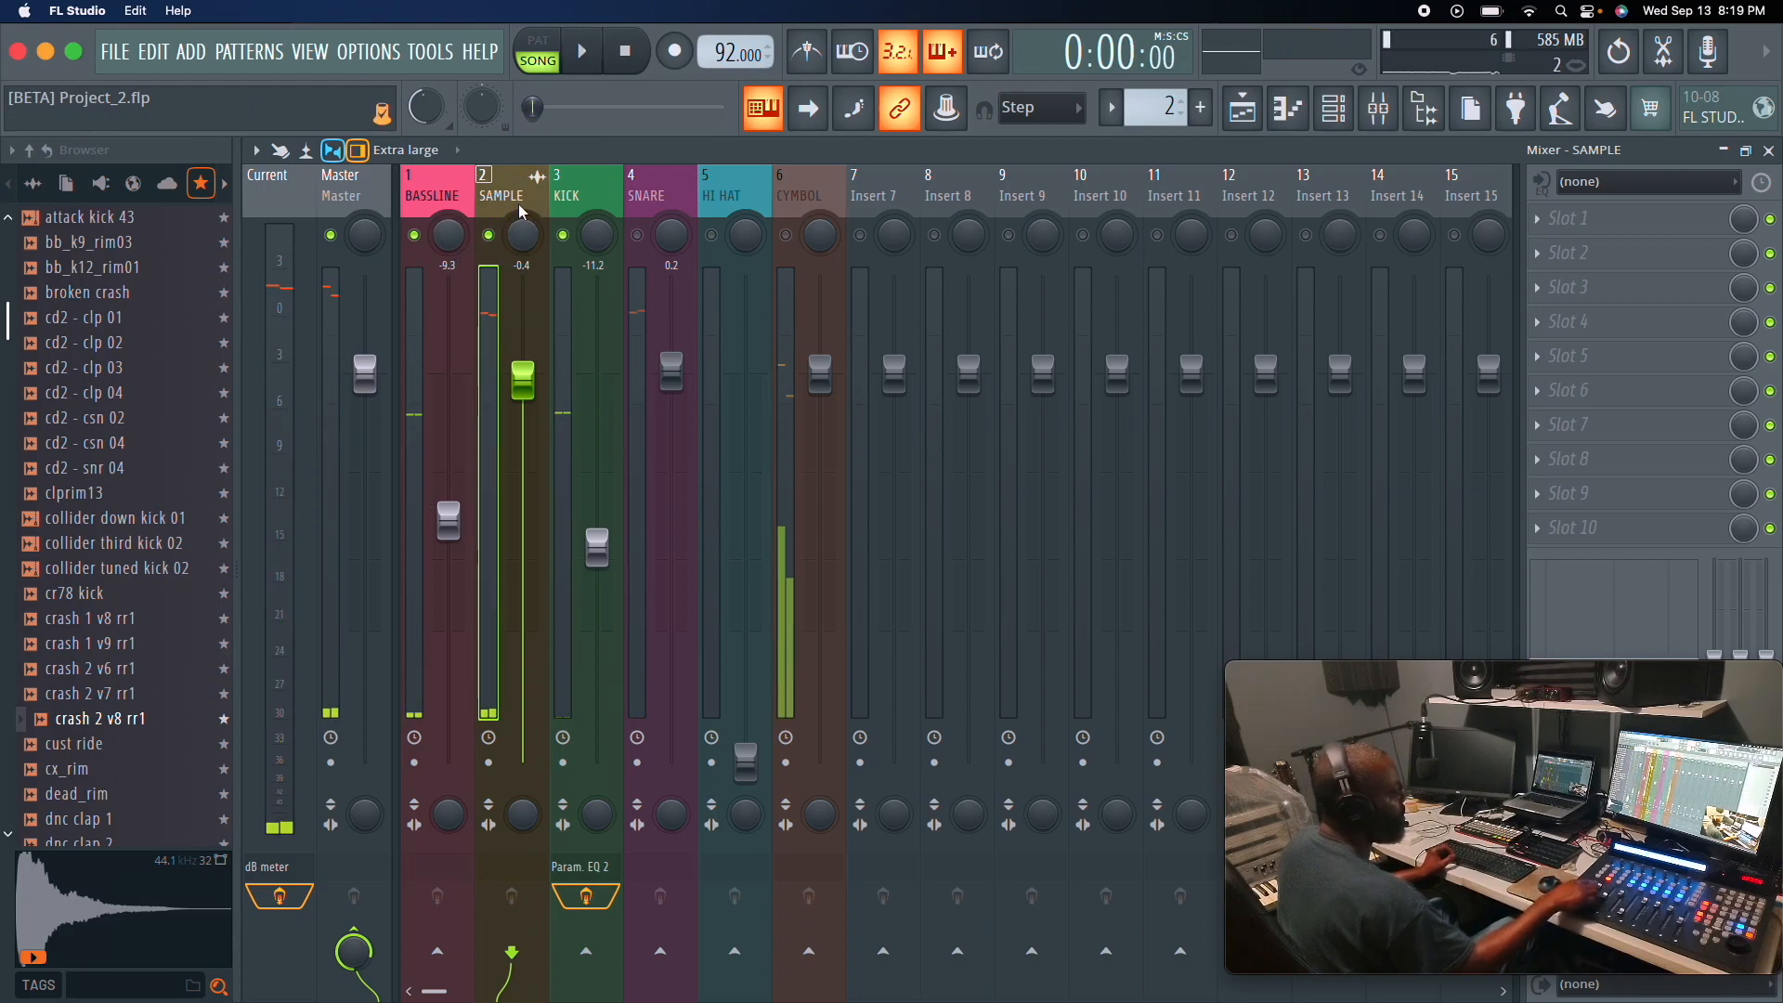
key(space)
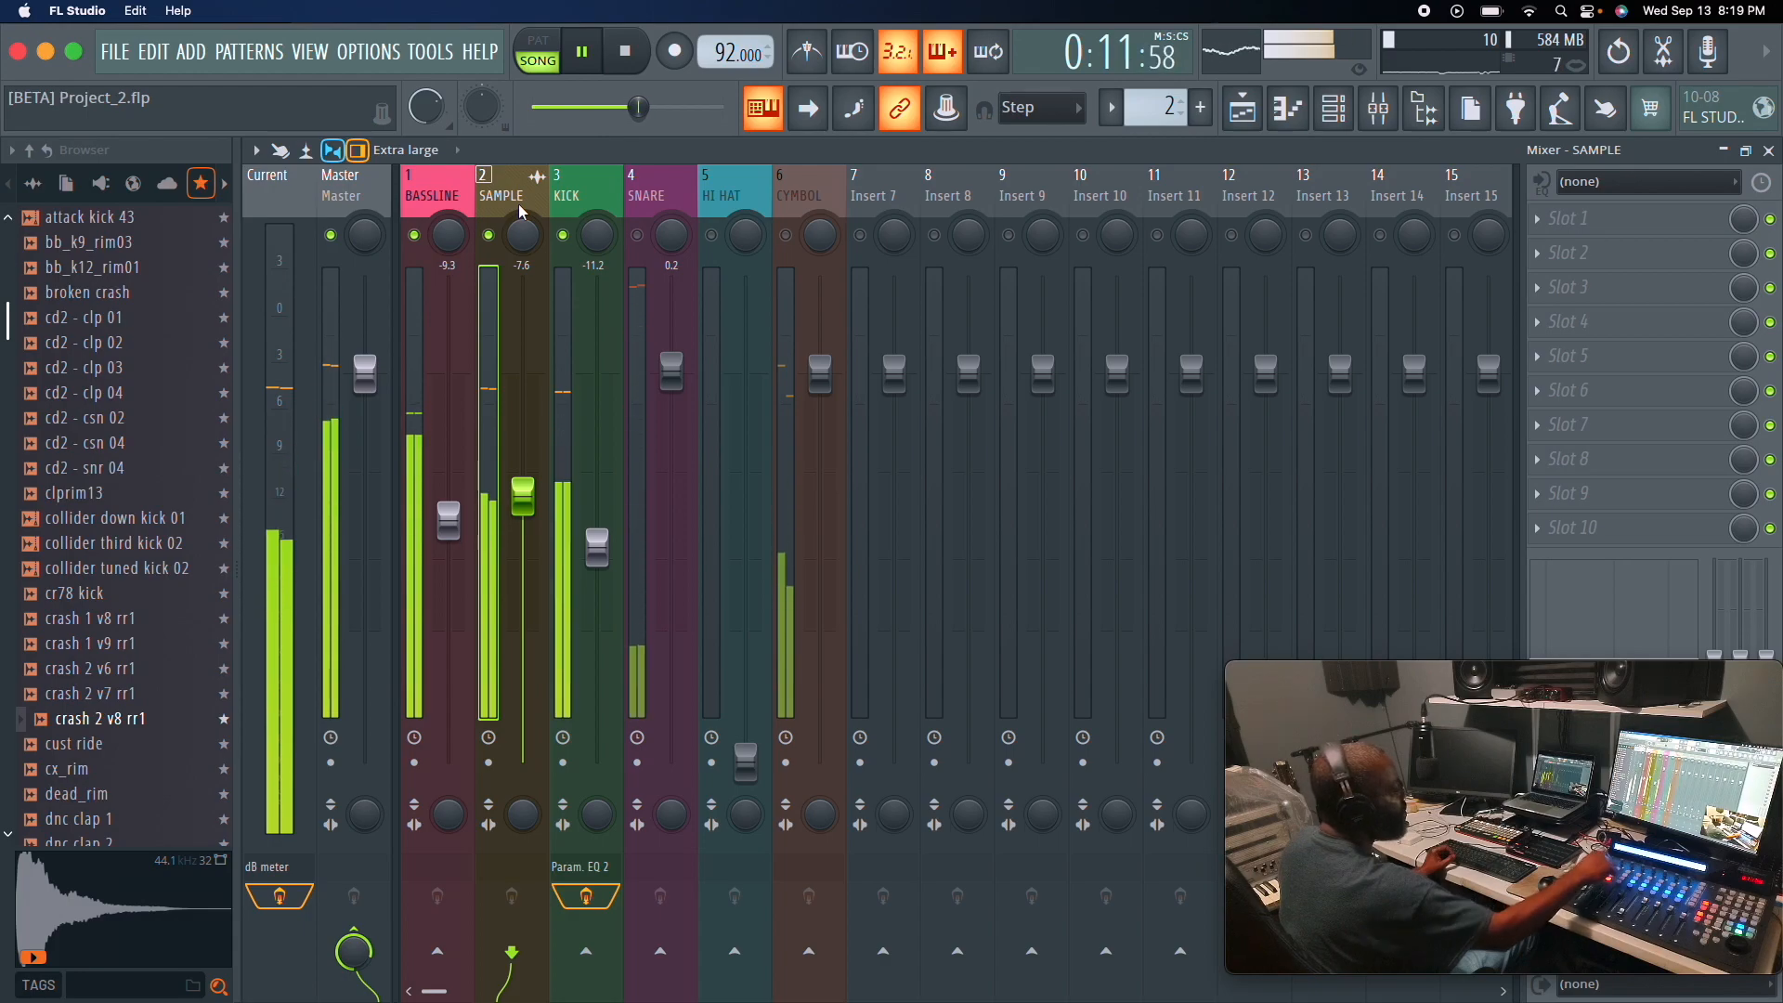
Check the mix on the Current track's Fruity dB meter, lower SAMPLE to -8.2 dB, then close the meter and stop playback.
click(263, 185)
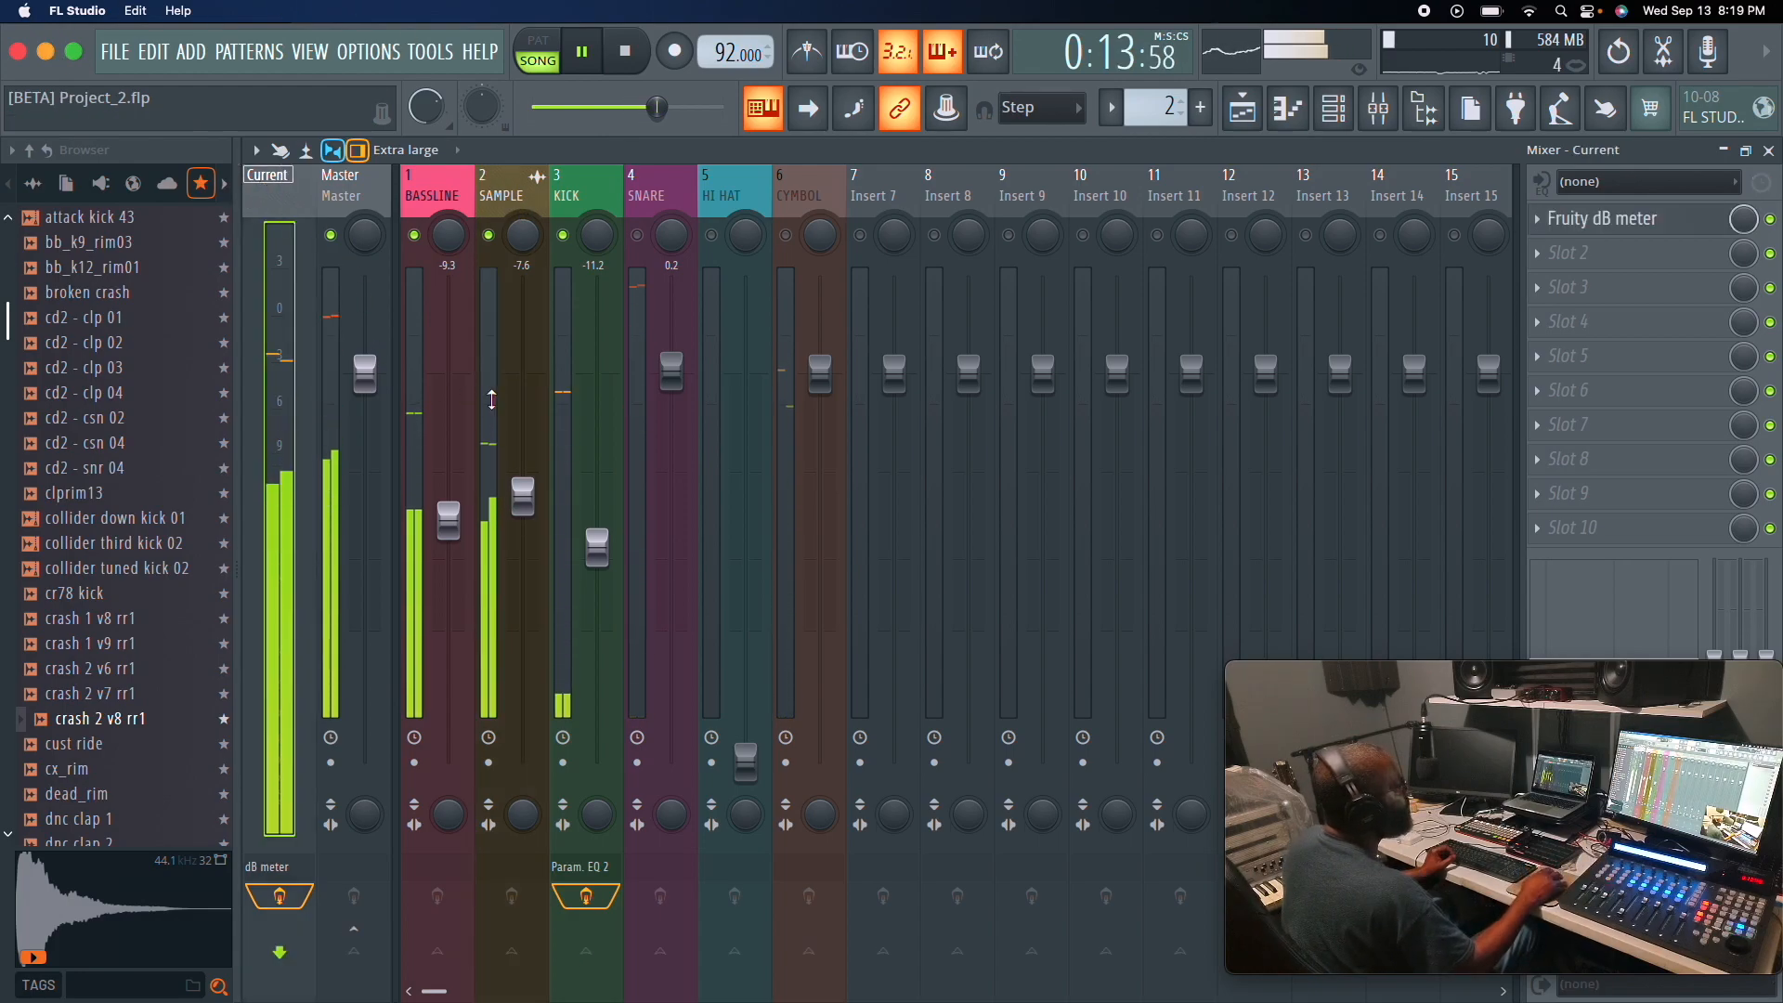
click(1601, 218)
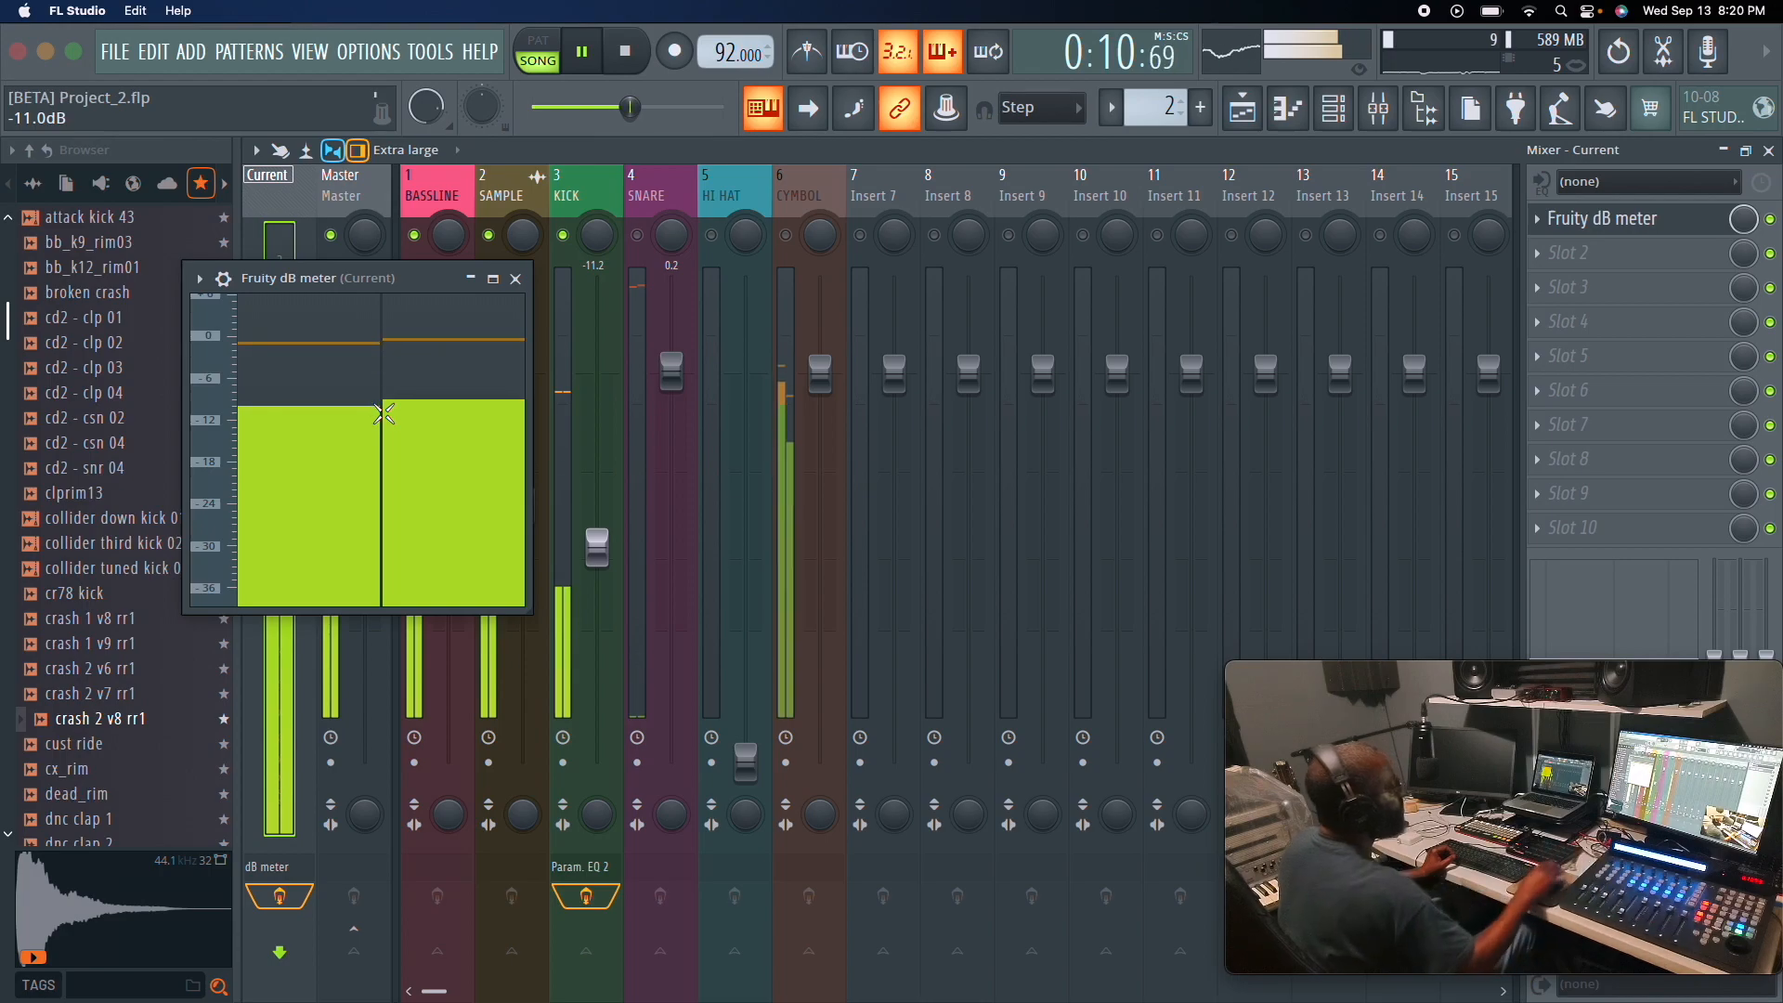
click(515, 278)
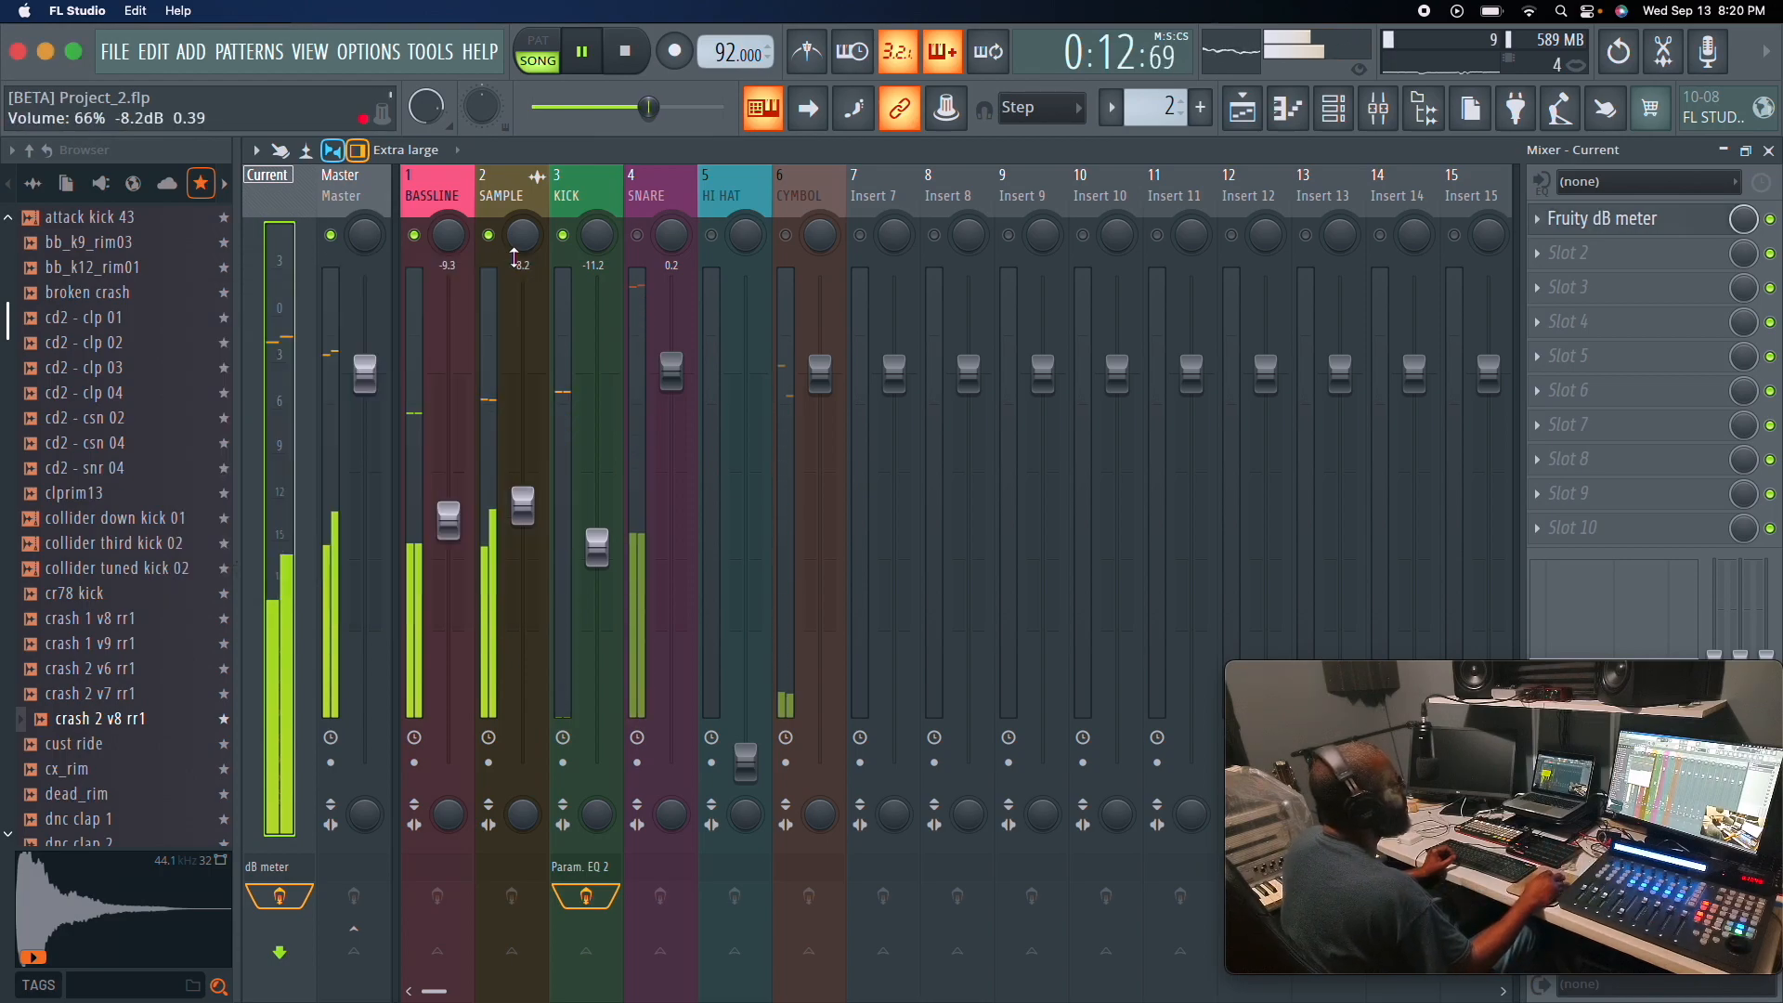
click(515, 274)
key(space)
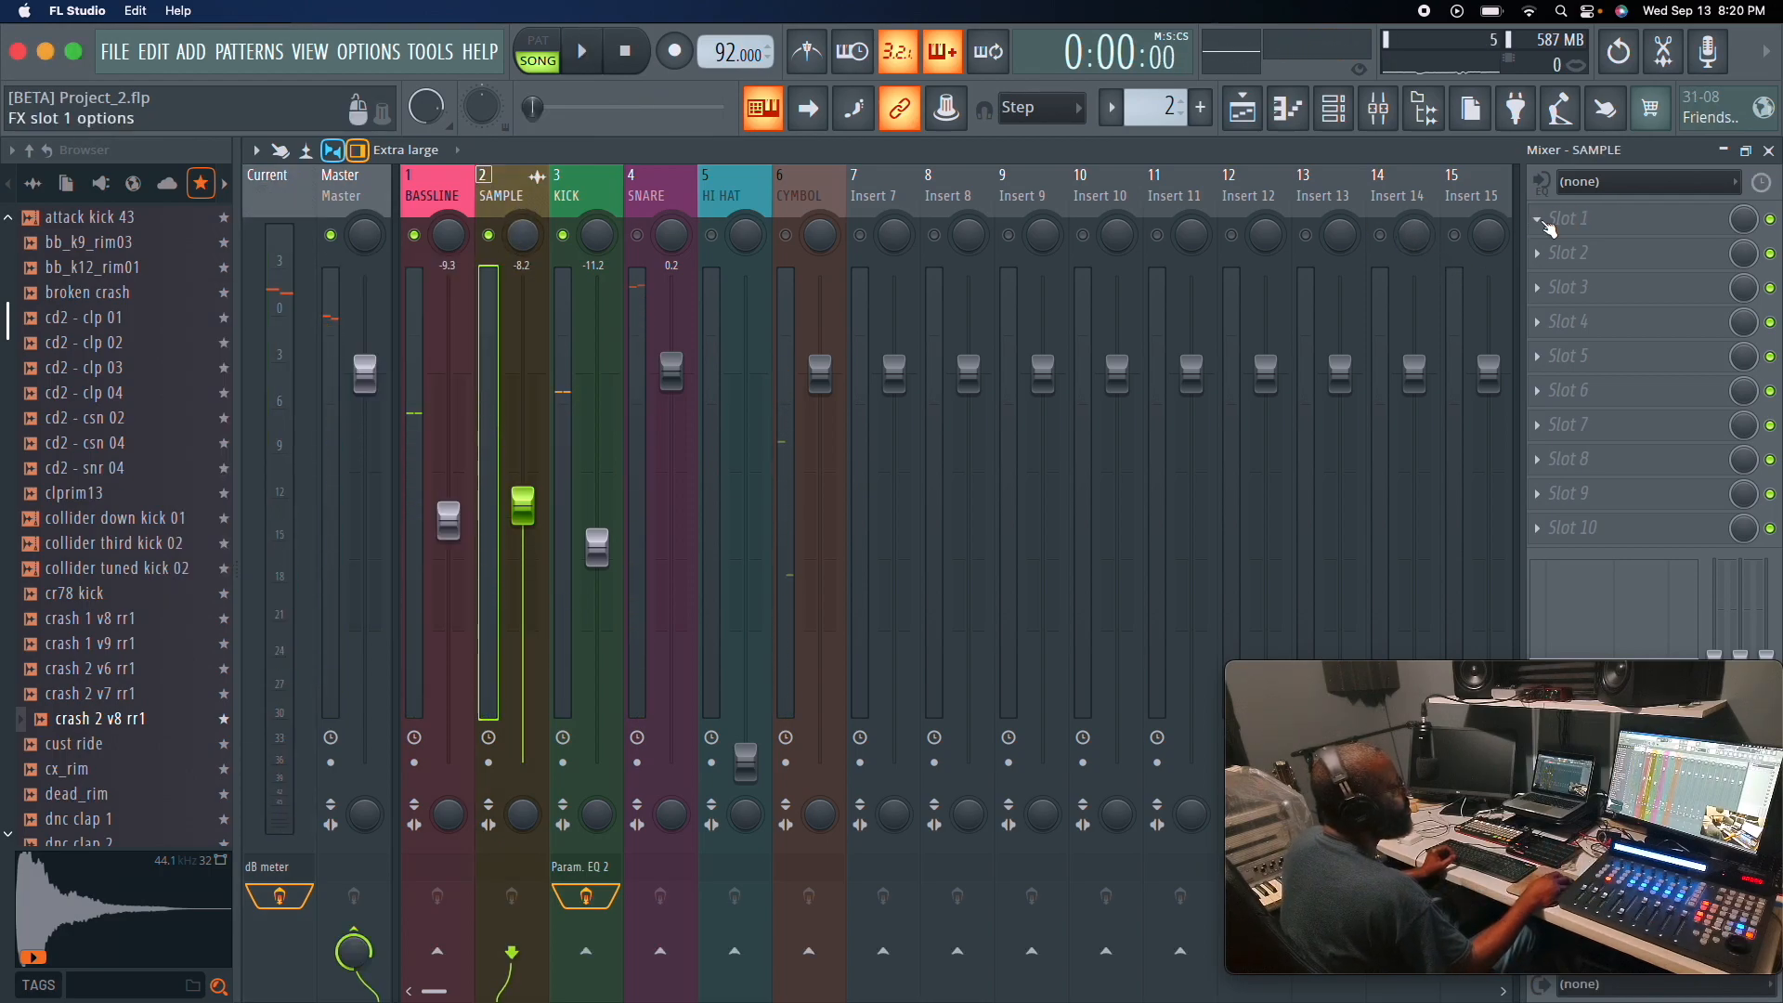
Load Fruity Parametric EQ 2 into the SAMPLE track's first effect slot, apply CUT PRESET, and reposition the EQ window.
click(1548, 228)
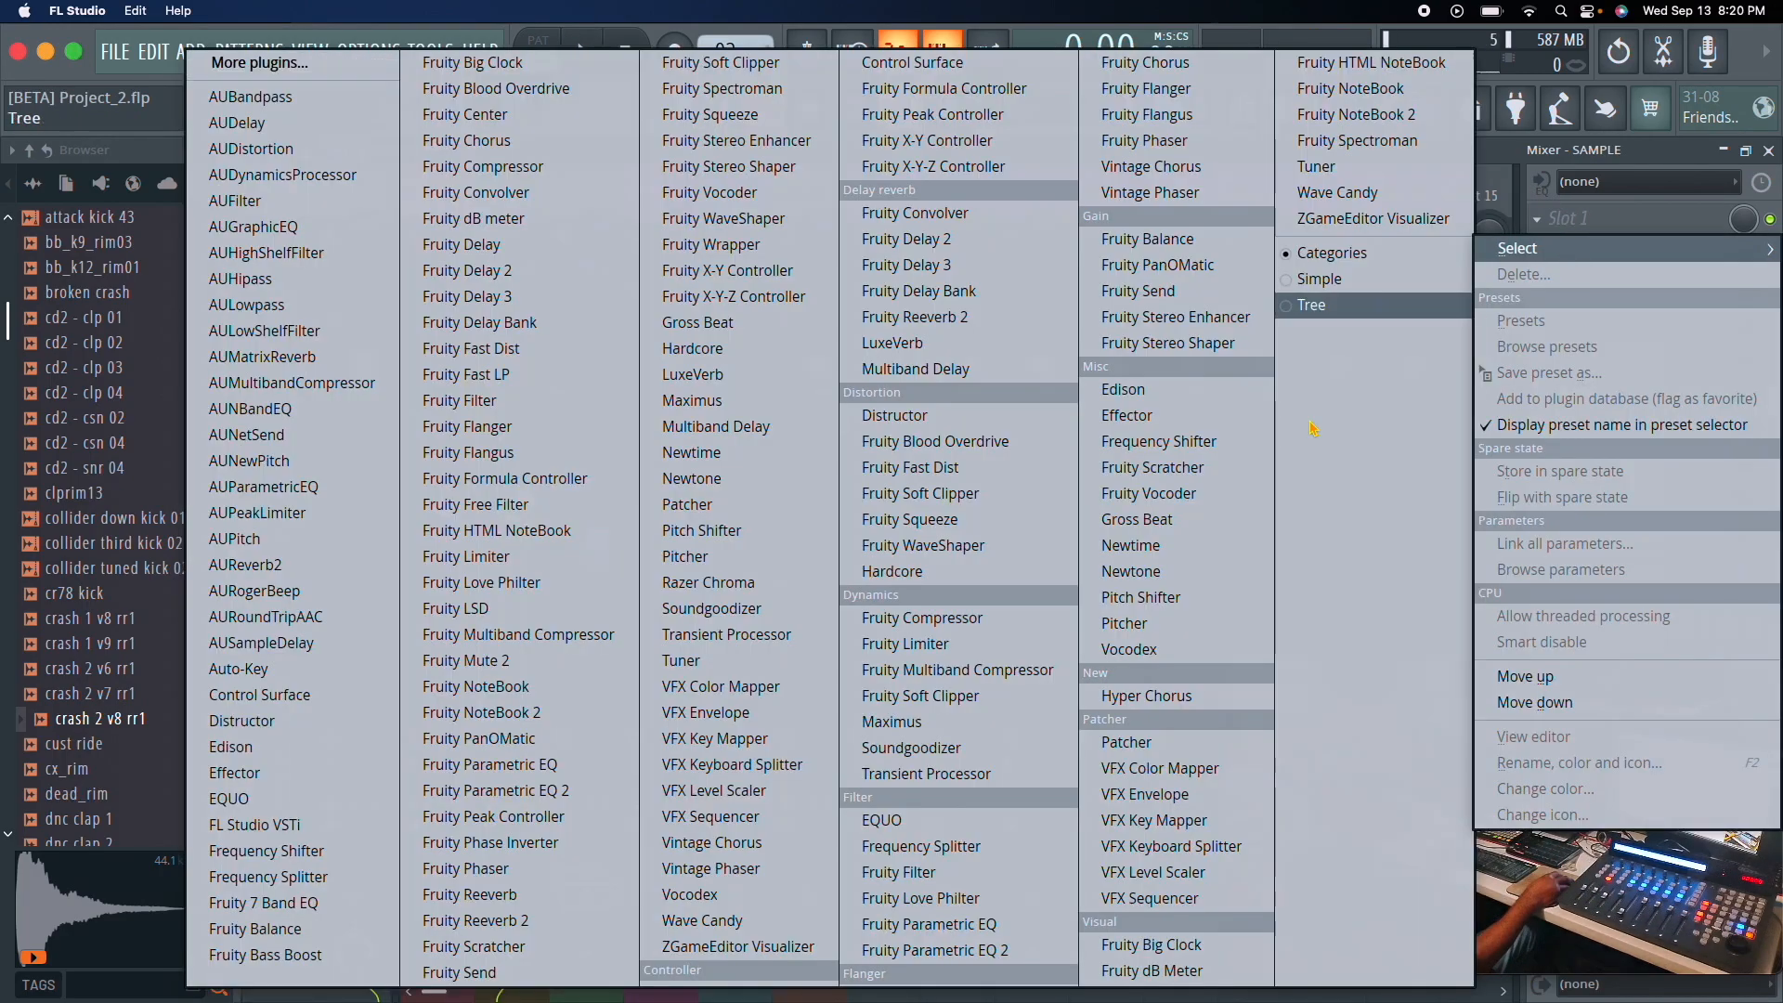
click(1003, 953)
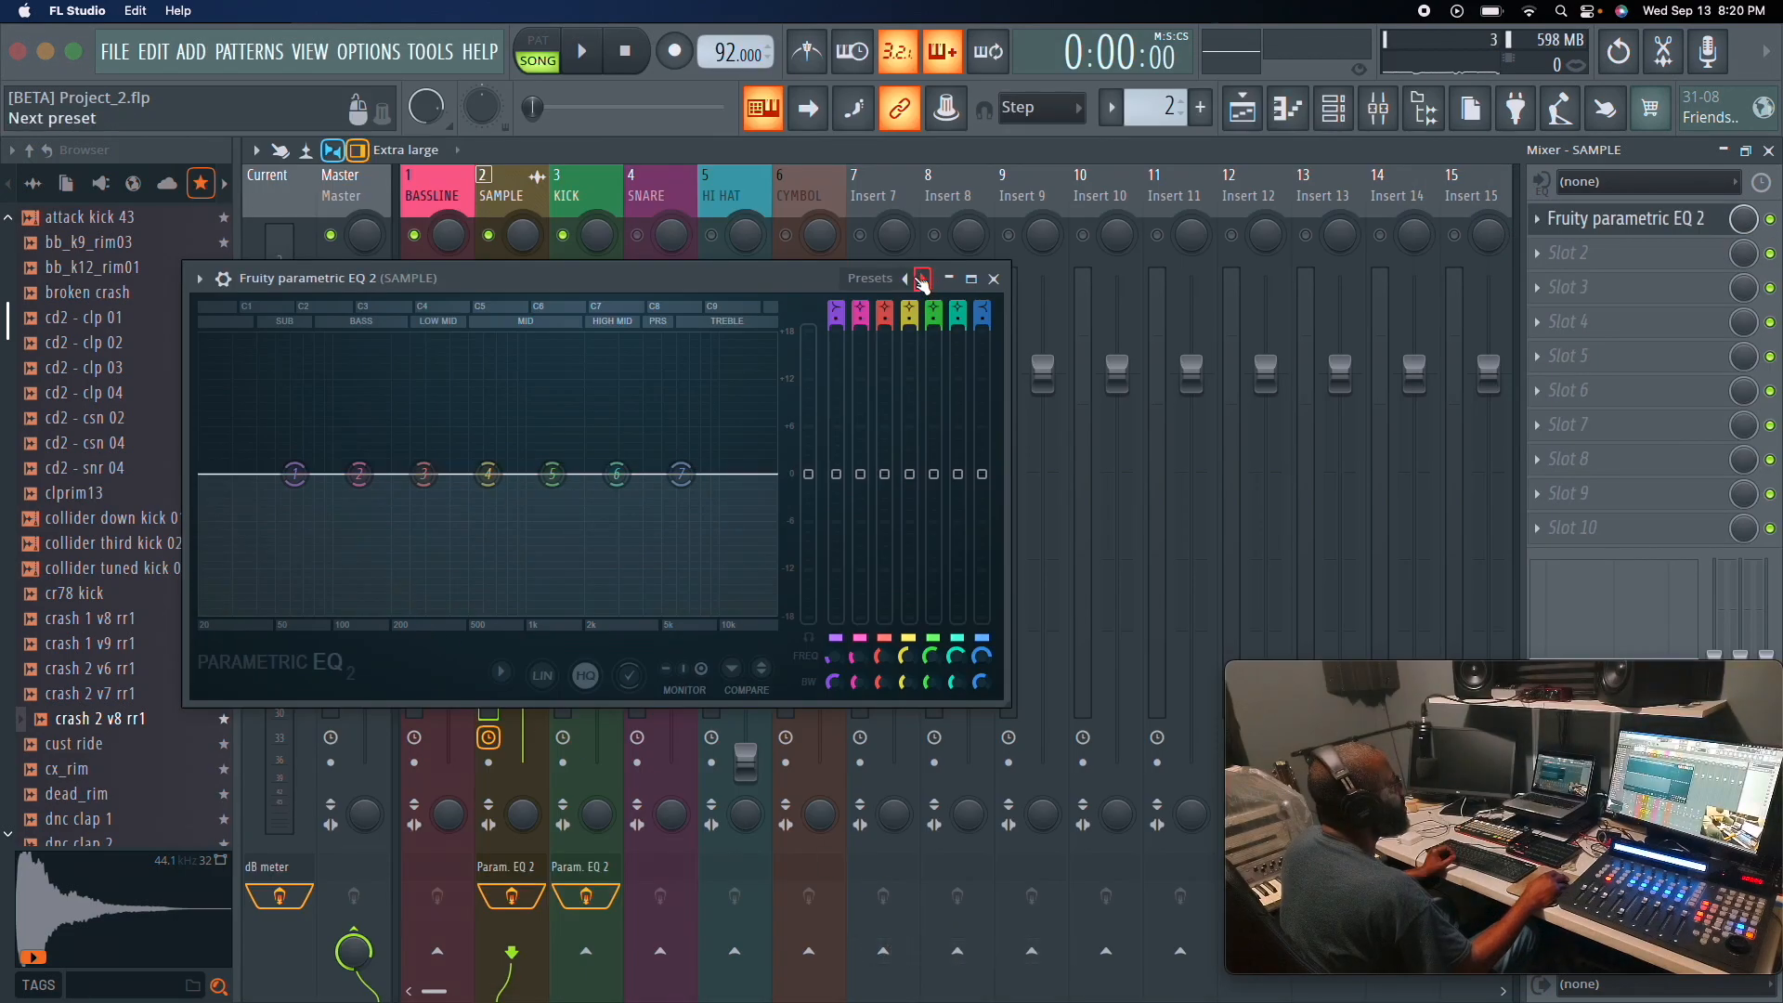
right_click(922, 282)
click(946, 291)
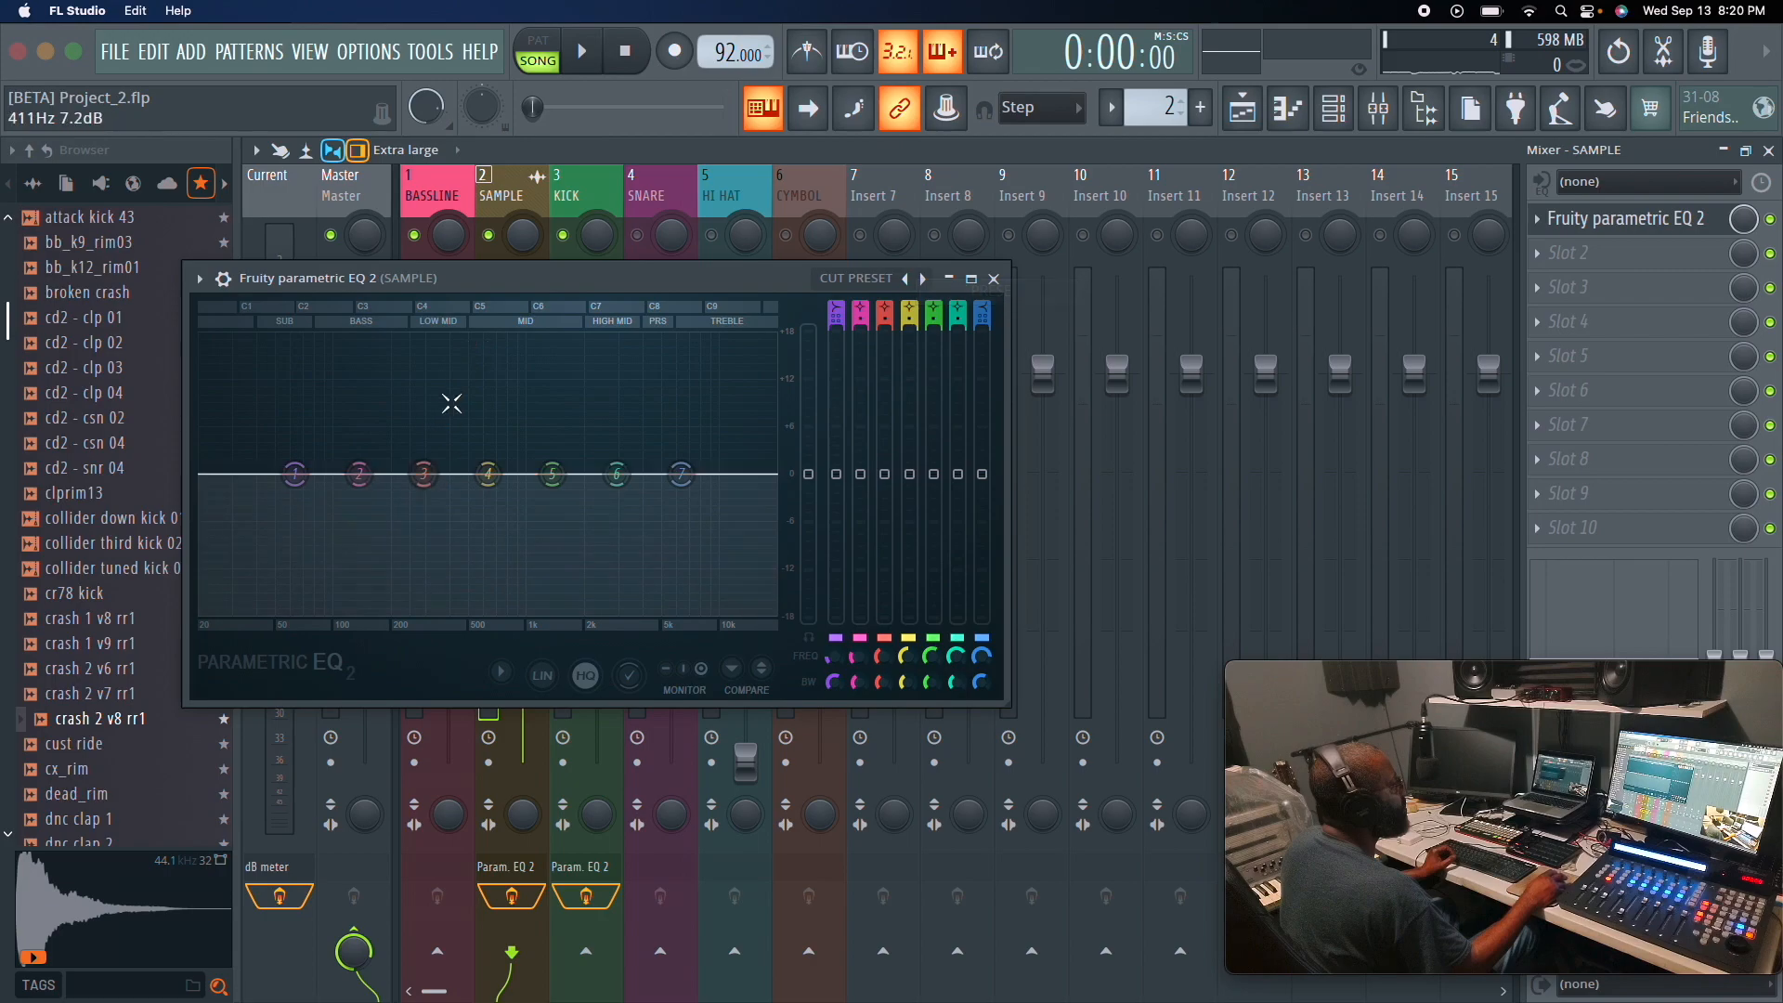
drag(436, 285, 546, 310)
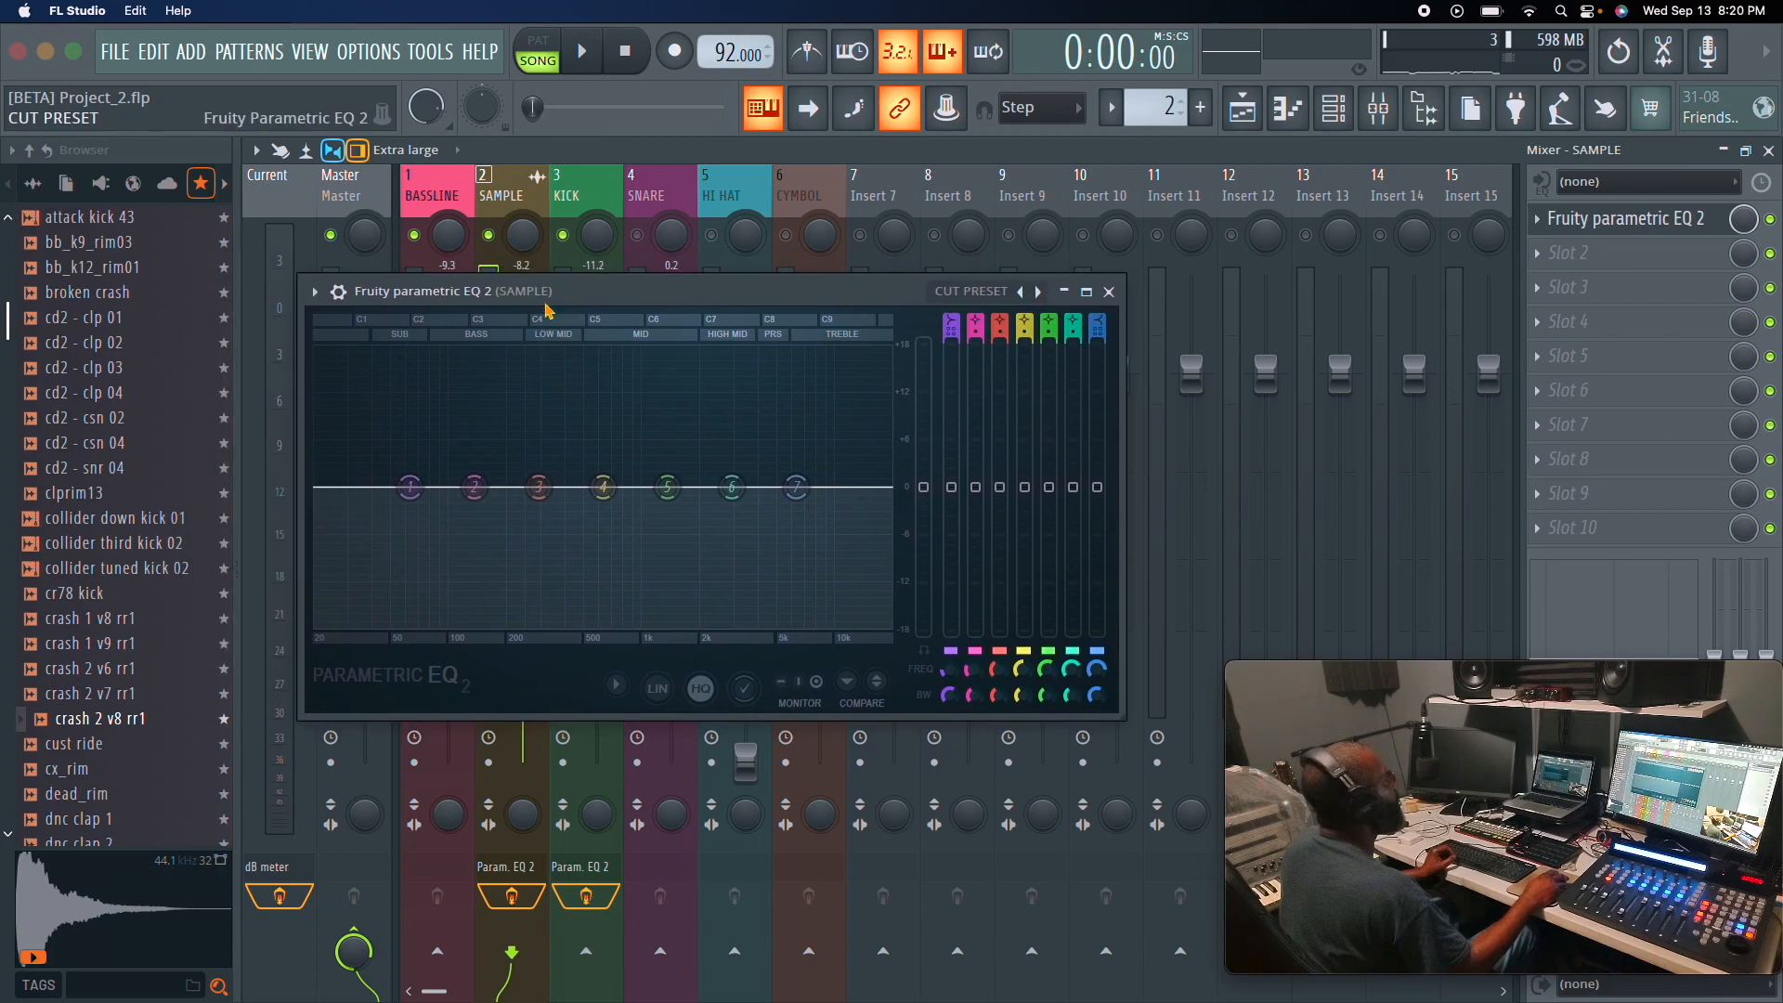
Cut the sample's low end by lowering EQ band 1 to -18 dB and moving it up to about 170 Hz during playback.
key(space)
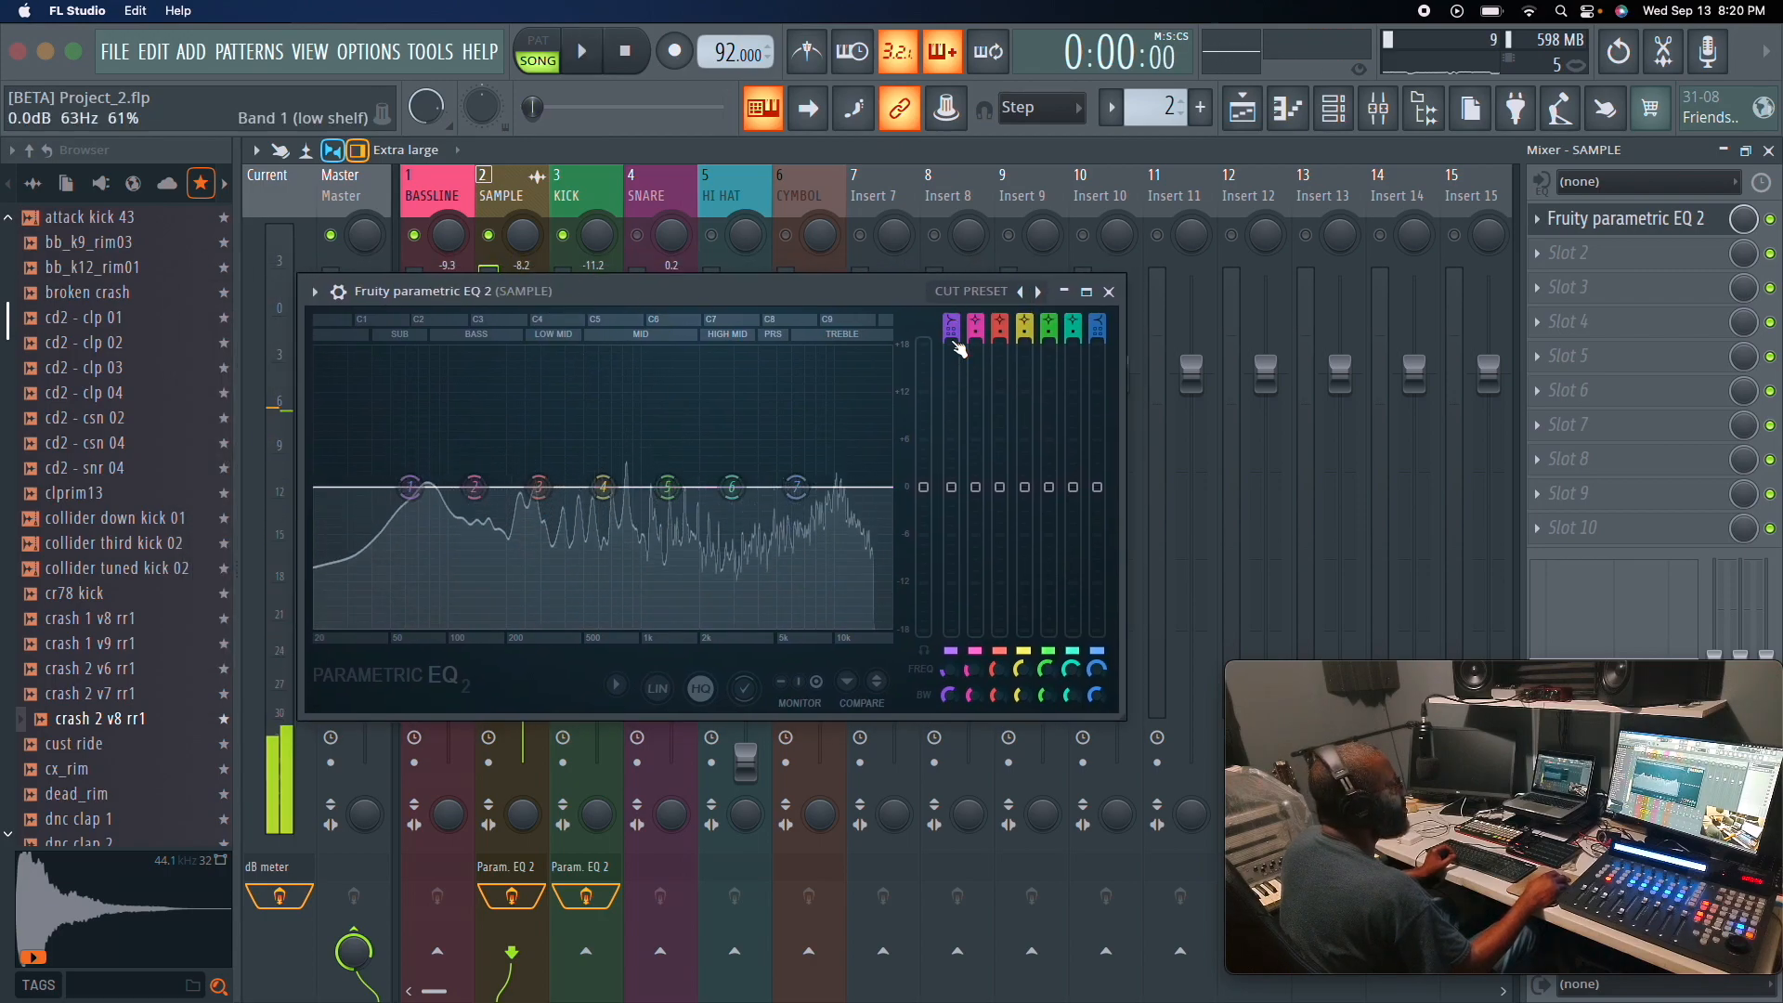
key(space)
drag(956, 490, 953, 629)
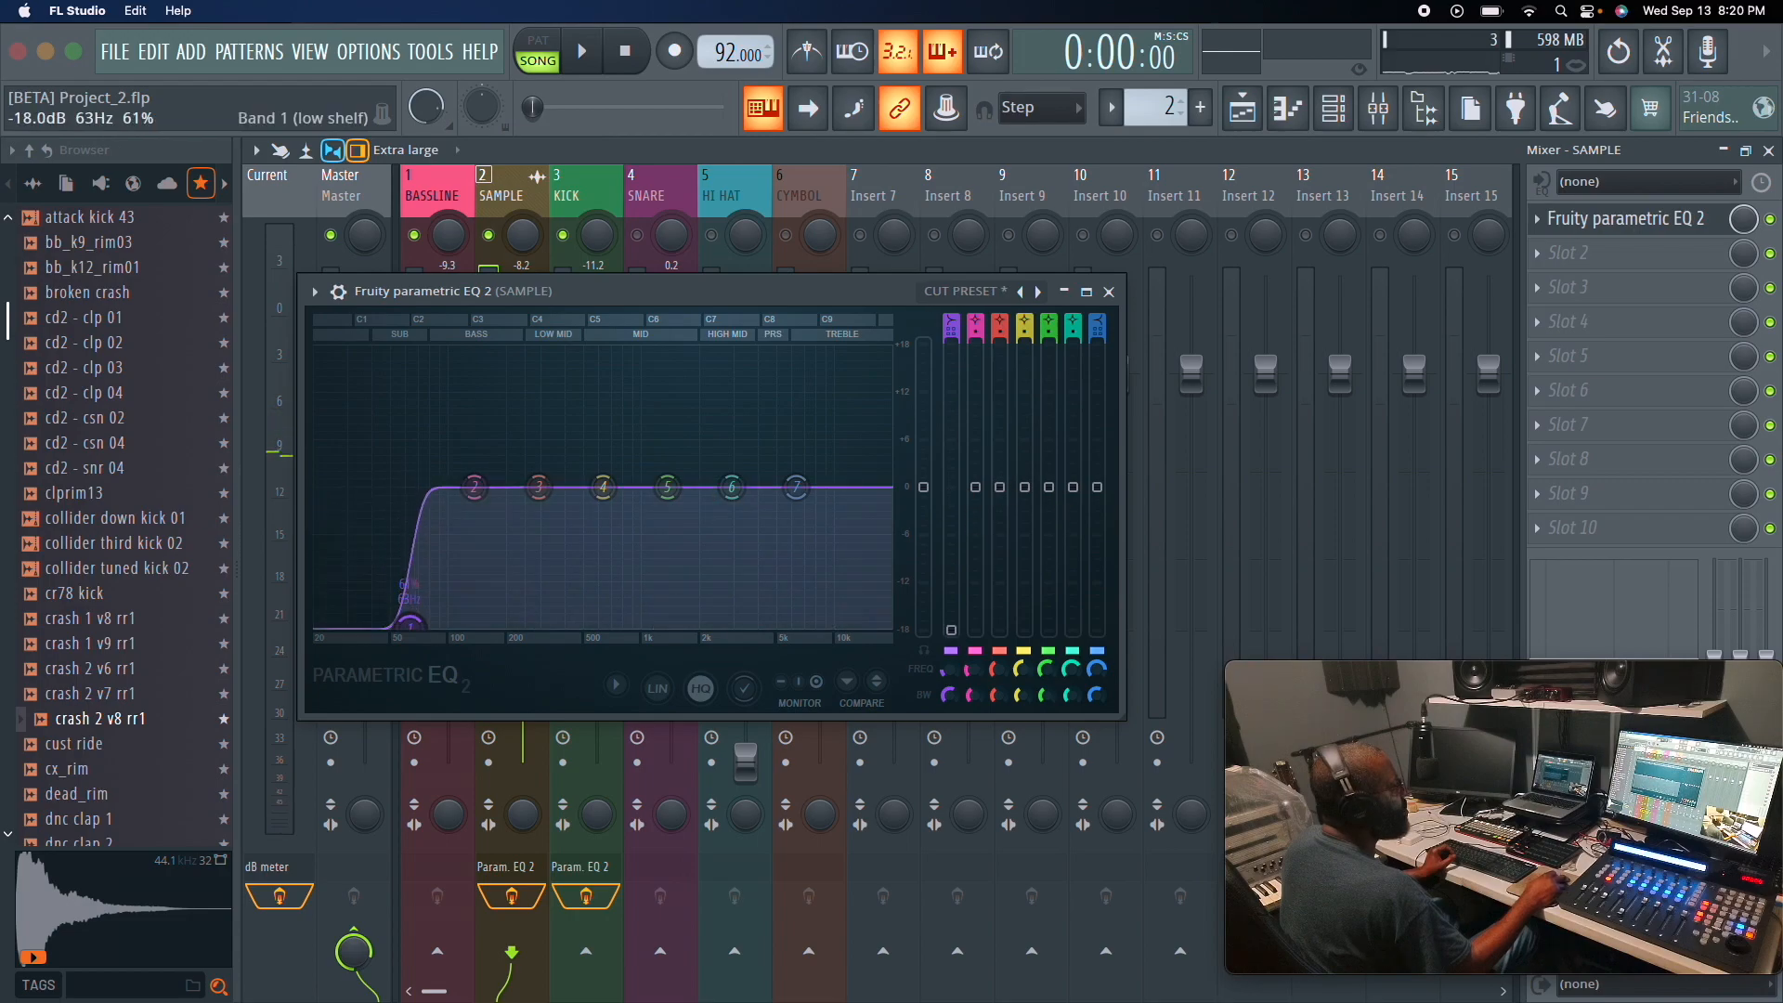
key(space)
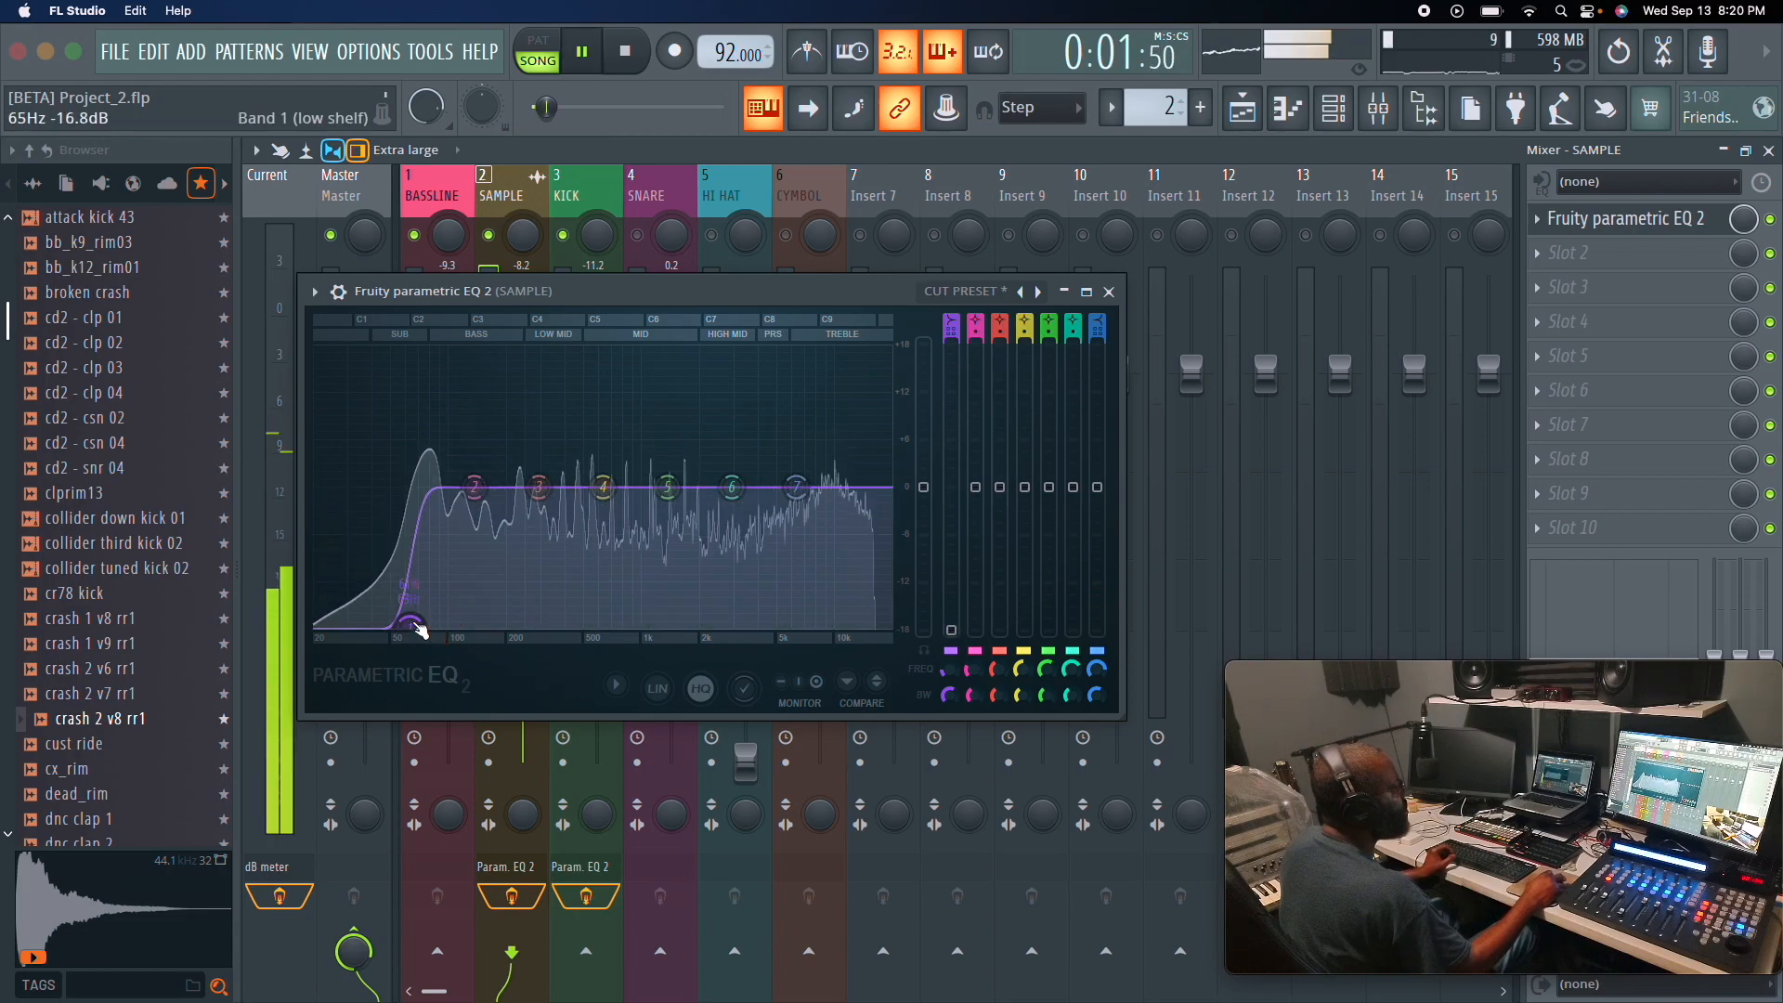
drag(421, 632, 505, 622)
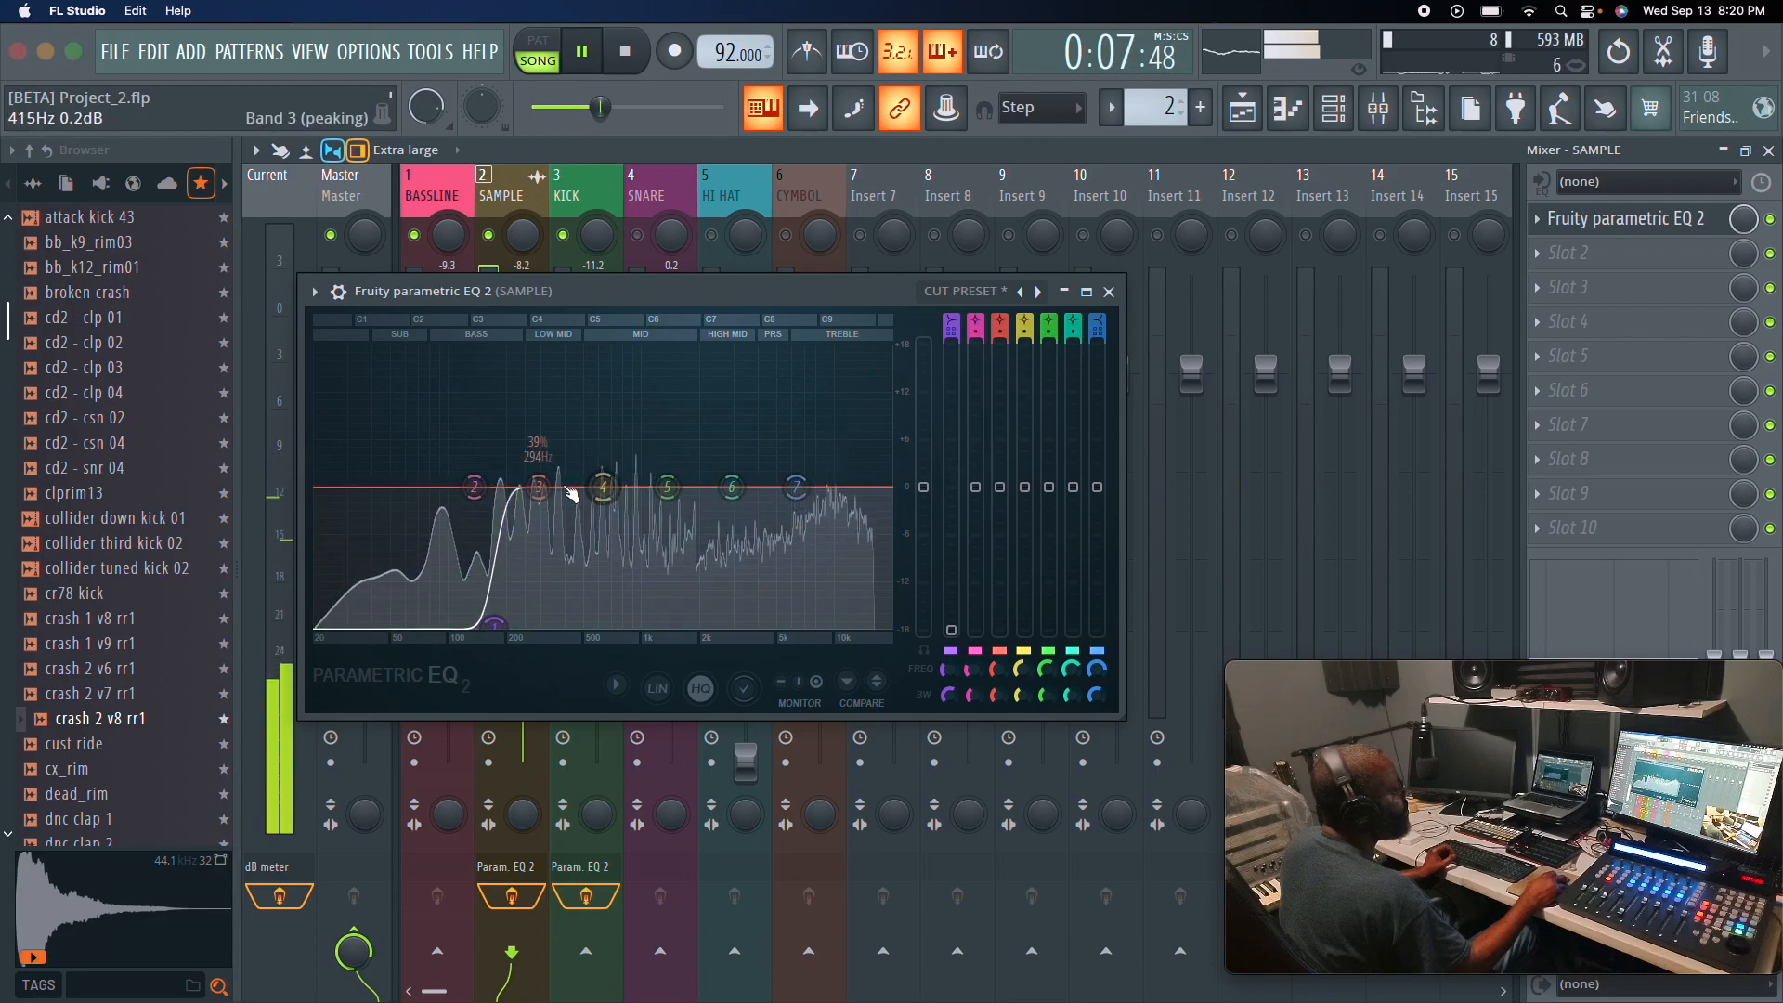
Dip the sample's band 3 slightly, boost band 6 slightly, and roll off the highs above 10 kHz with band 7, then close the EQ and stop playback.
scroll(567, 502, down, 4)
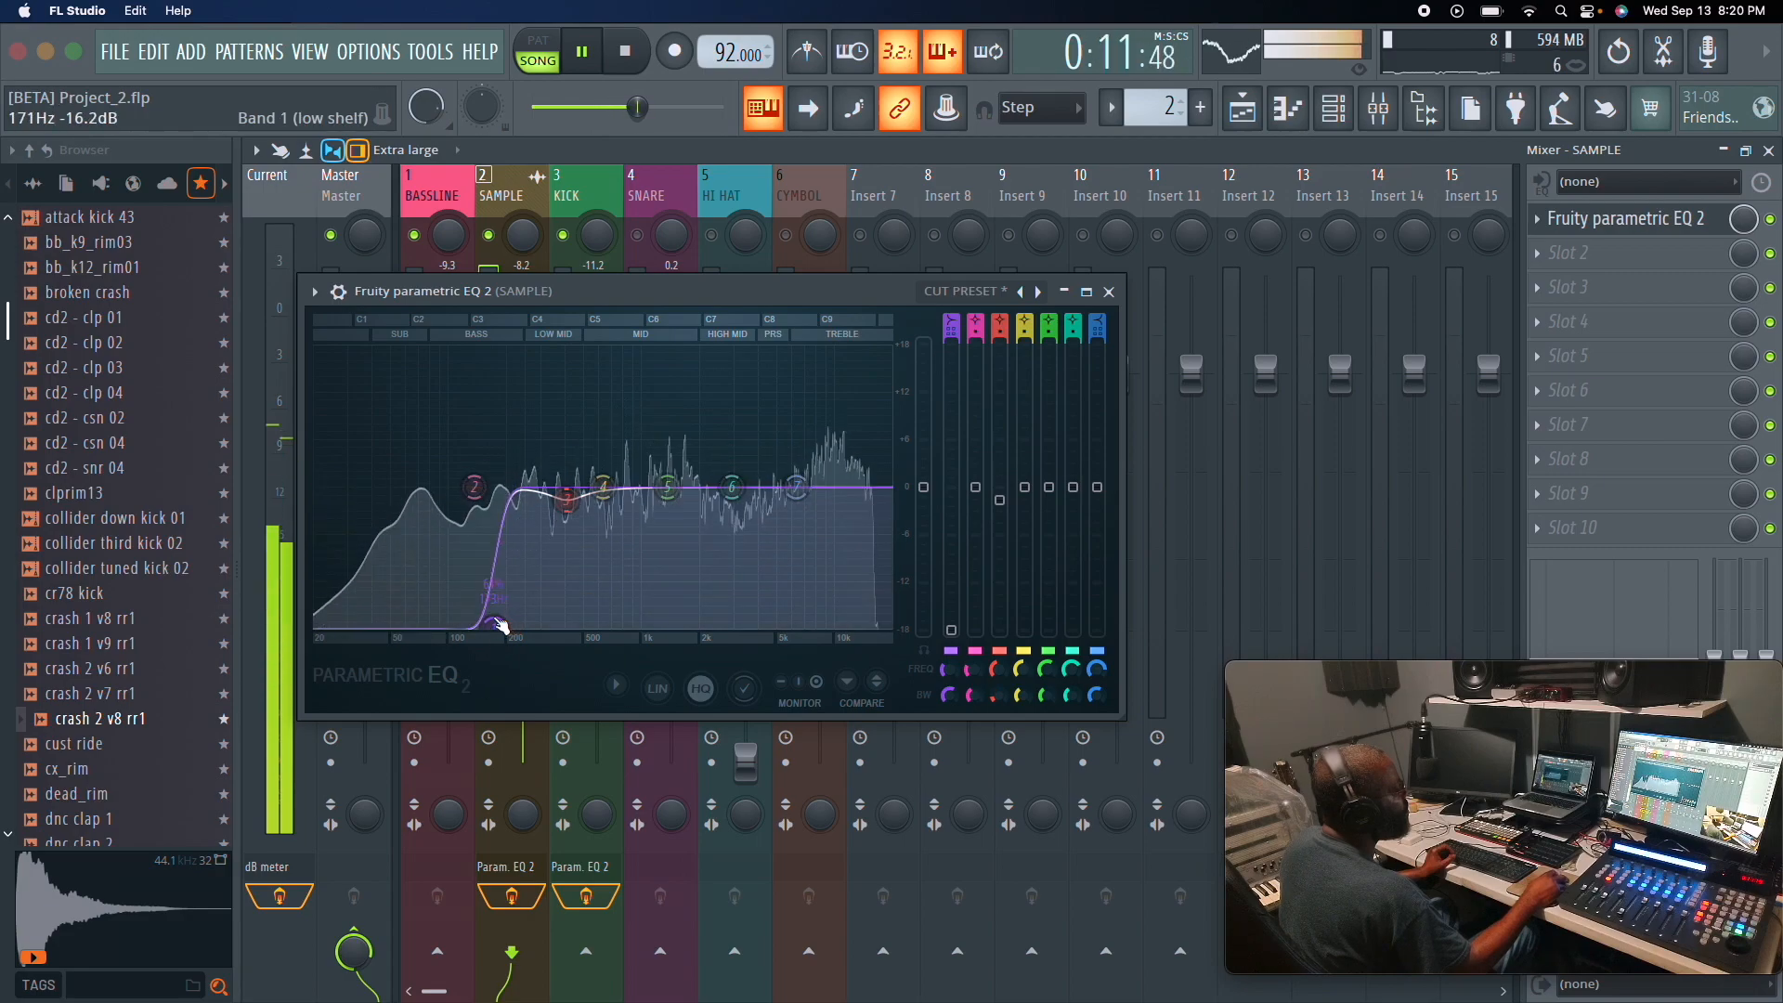
drag(796, 490, 894, 636)
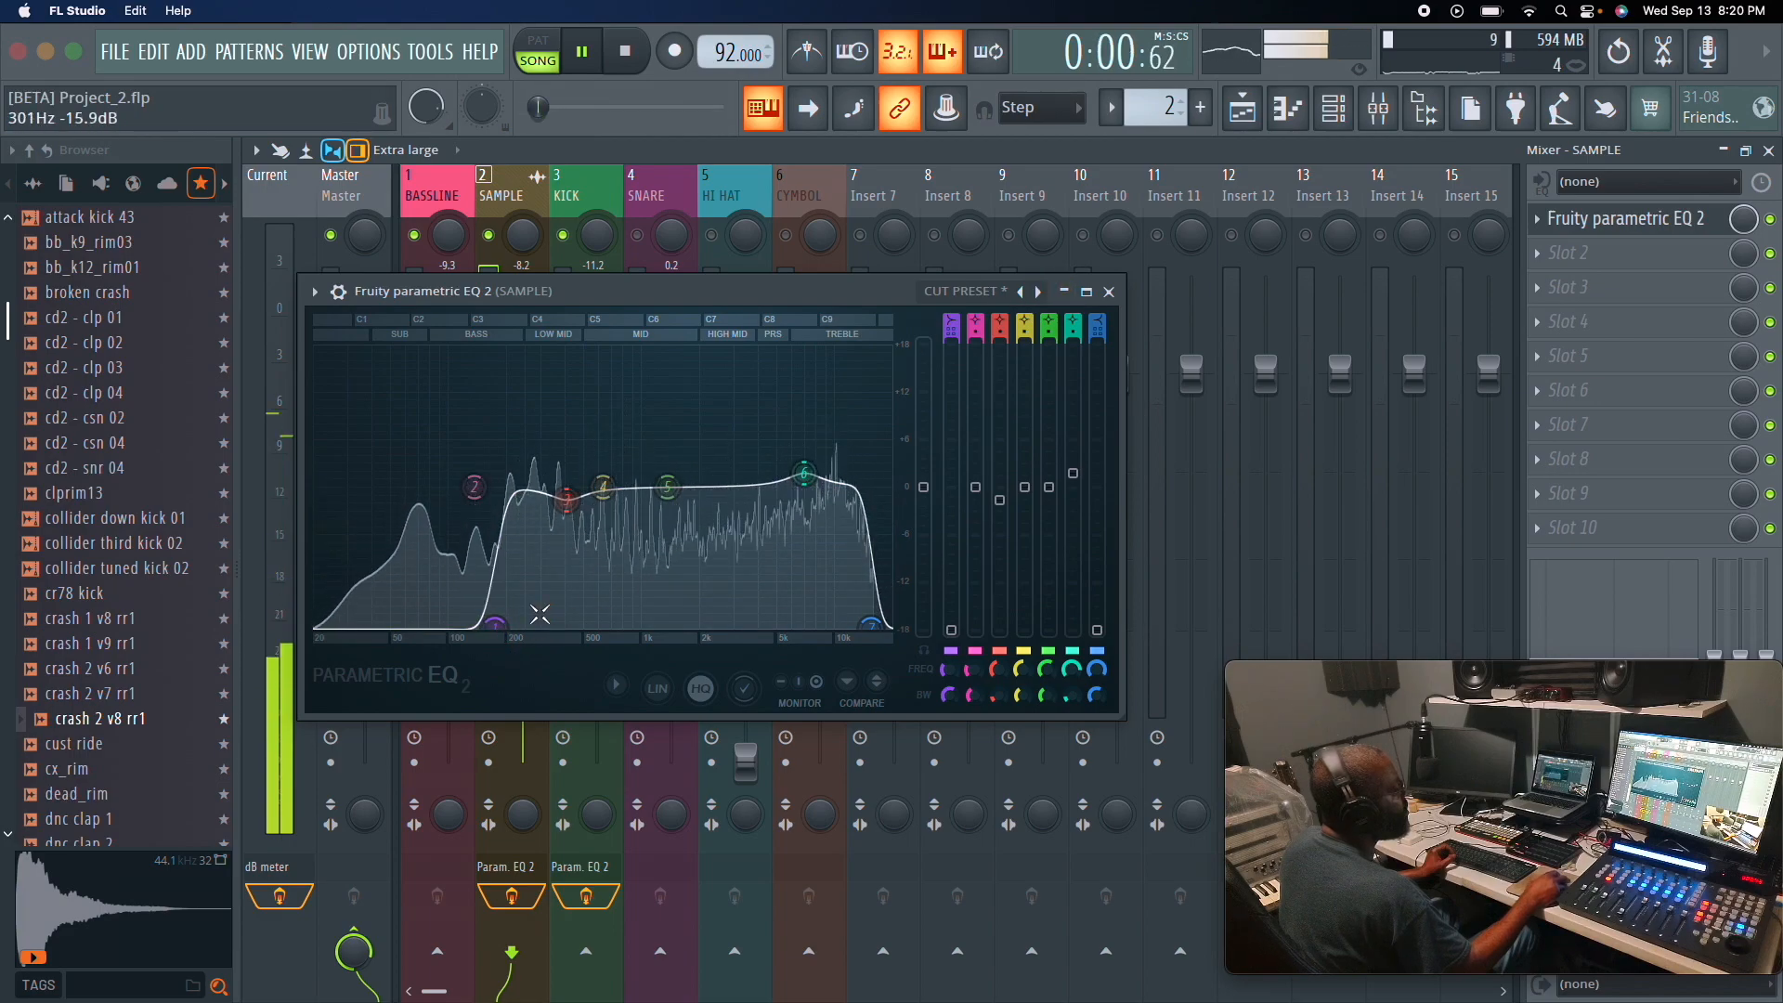
click(1108, 294)
key(space)
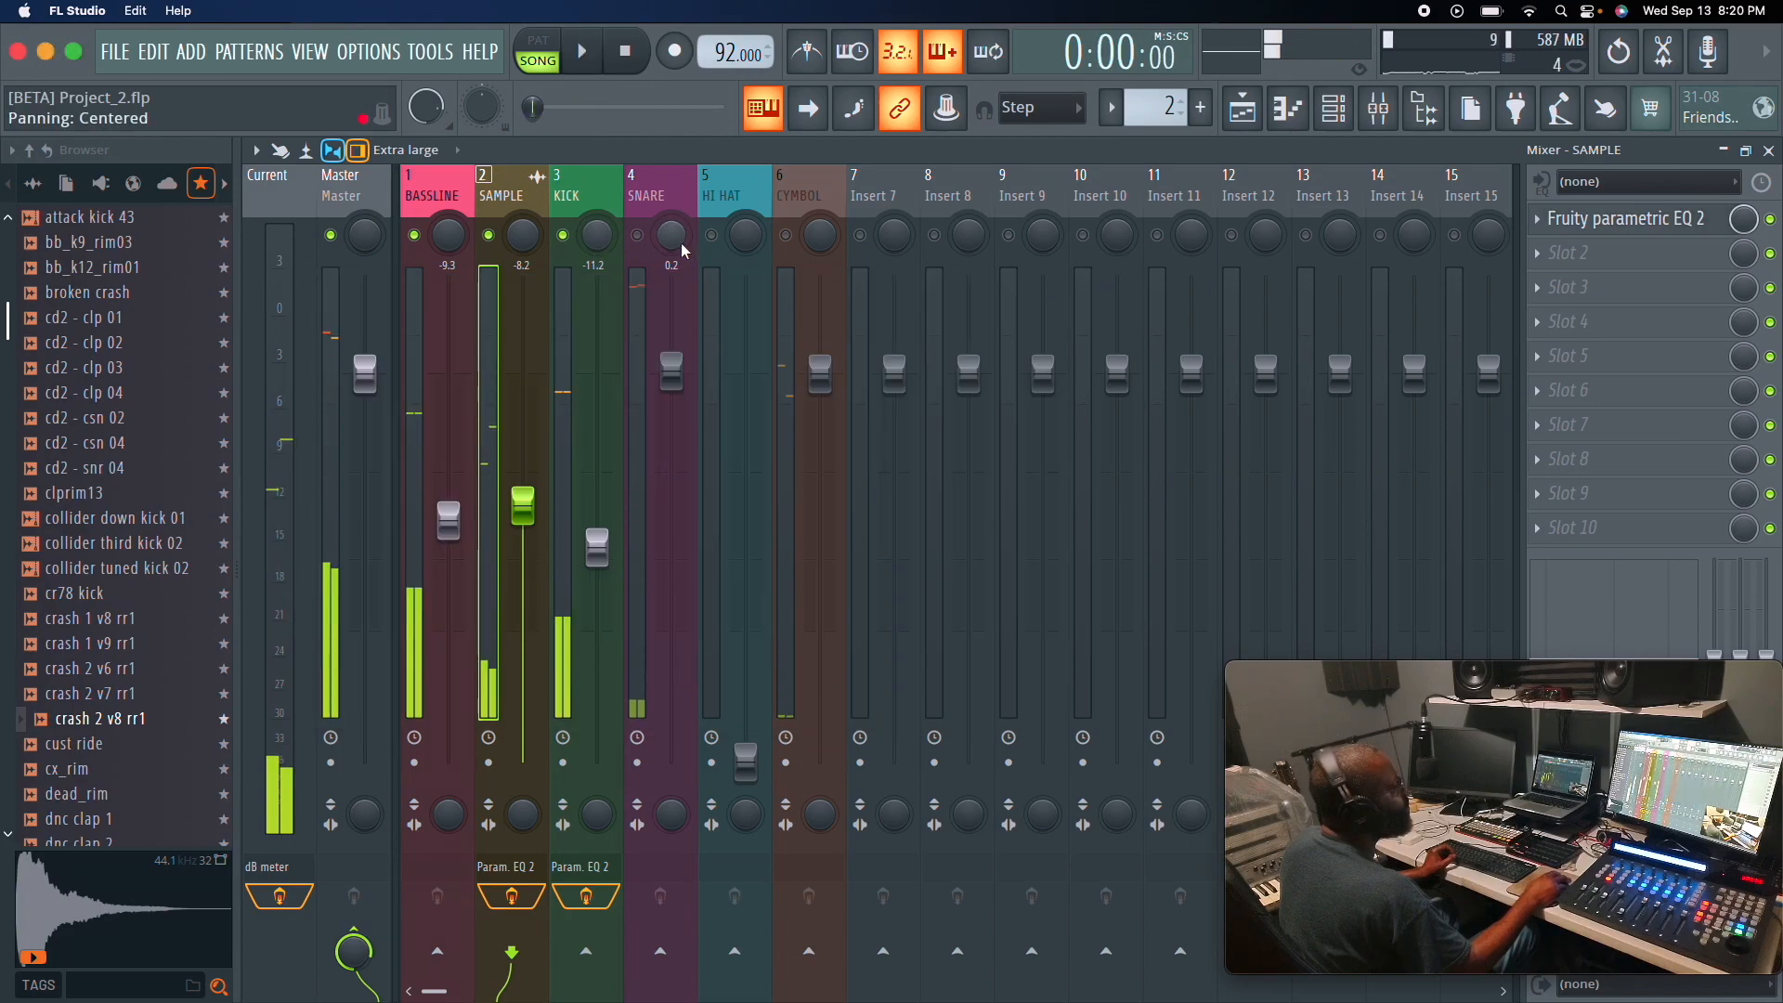
Select and unmute the SNARE track, and lower its level to -8.5 dB while the song plays.
click(653, 199)
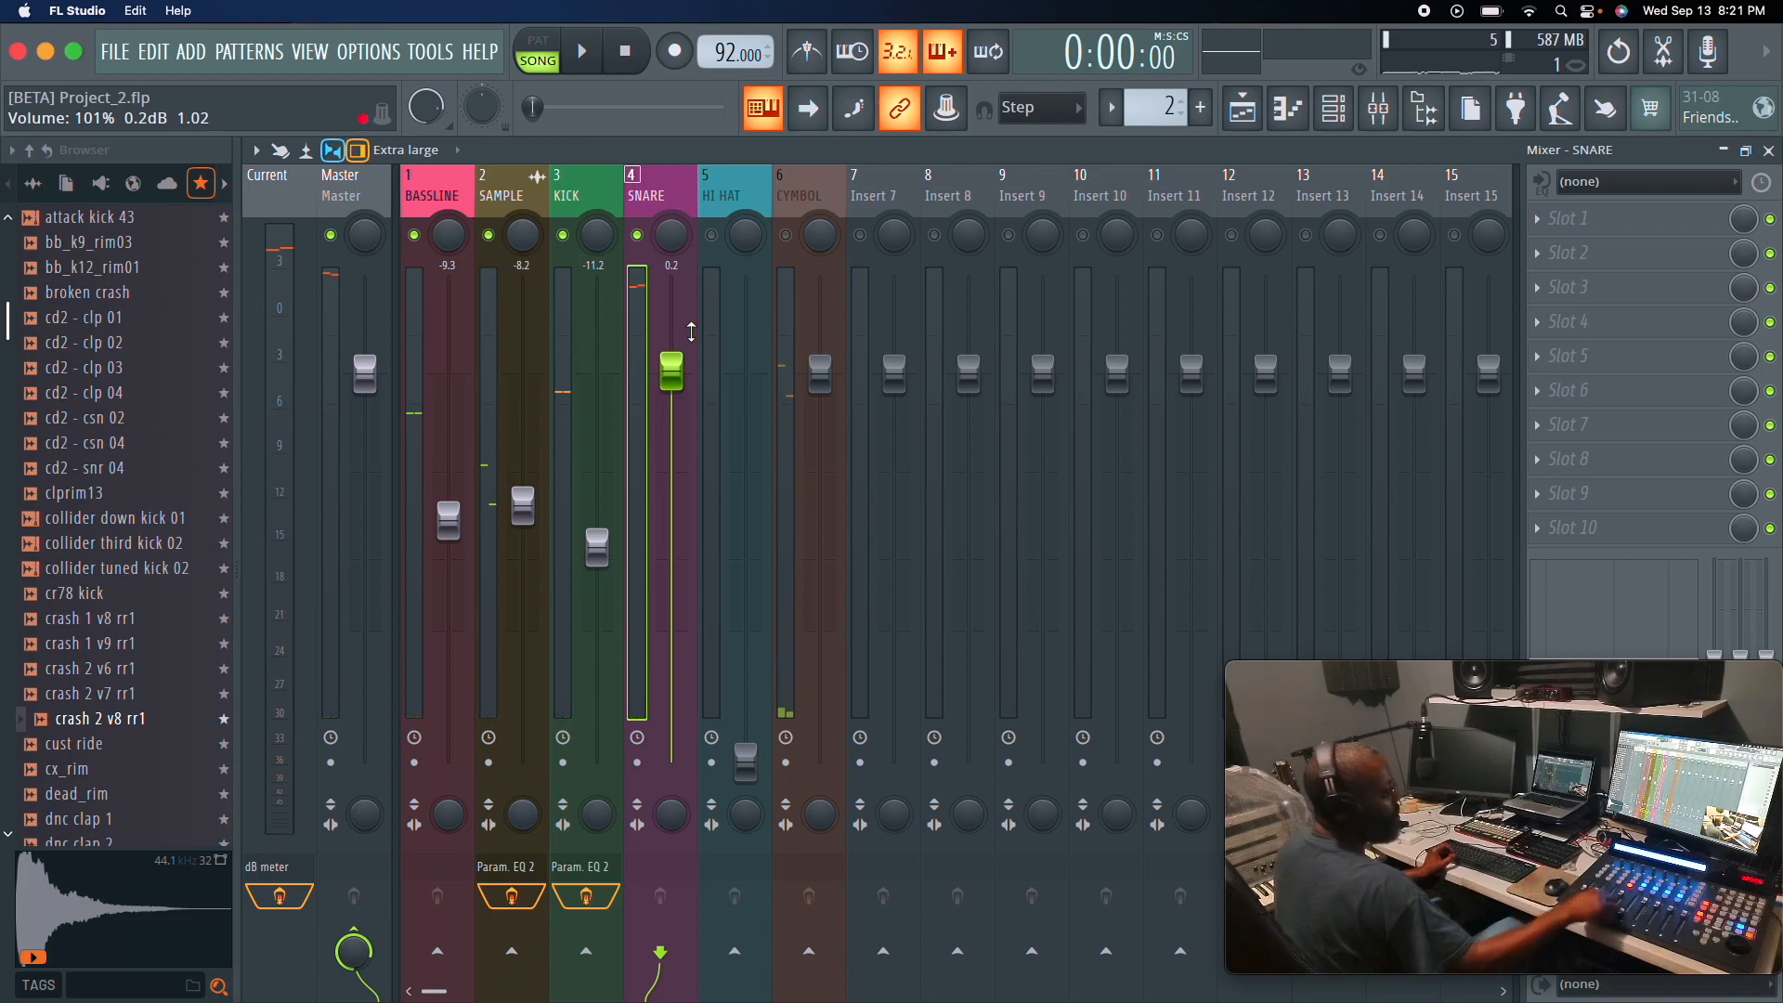
key(space)
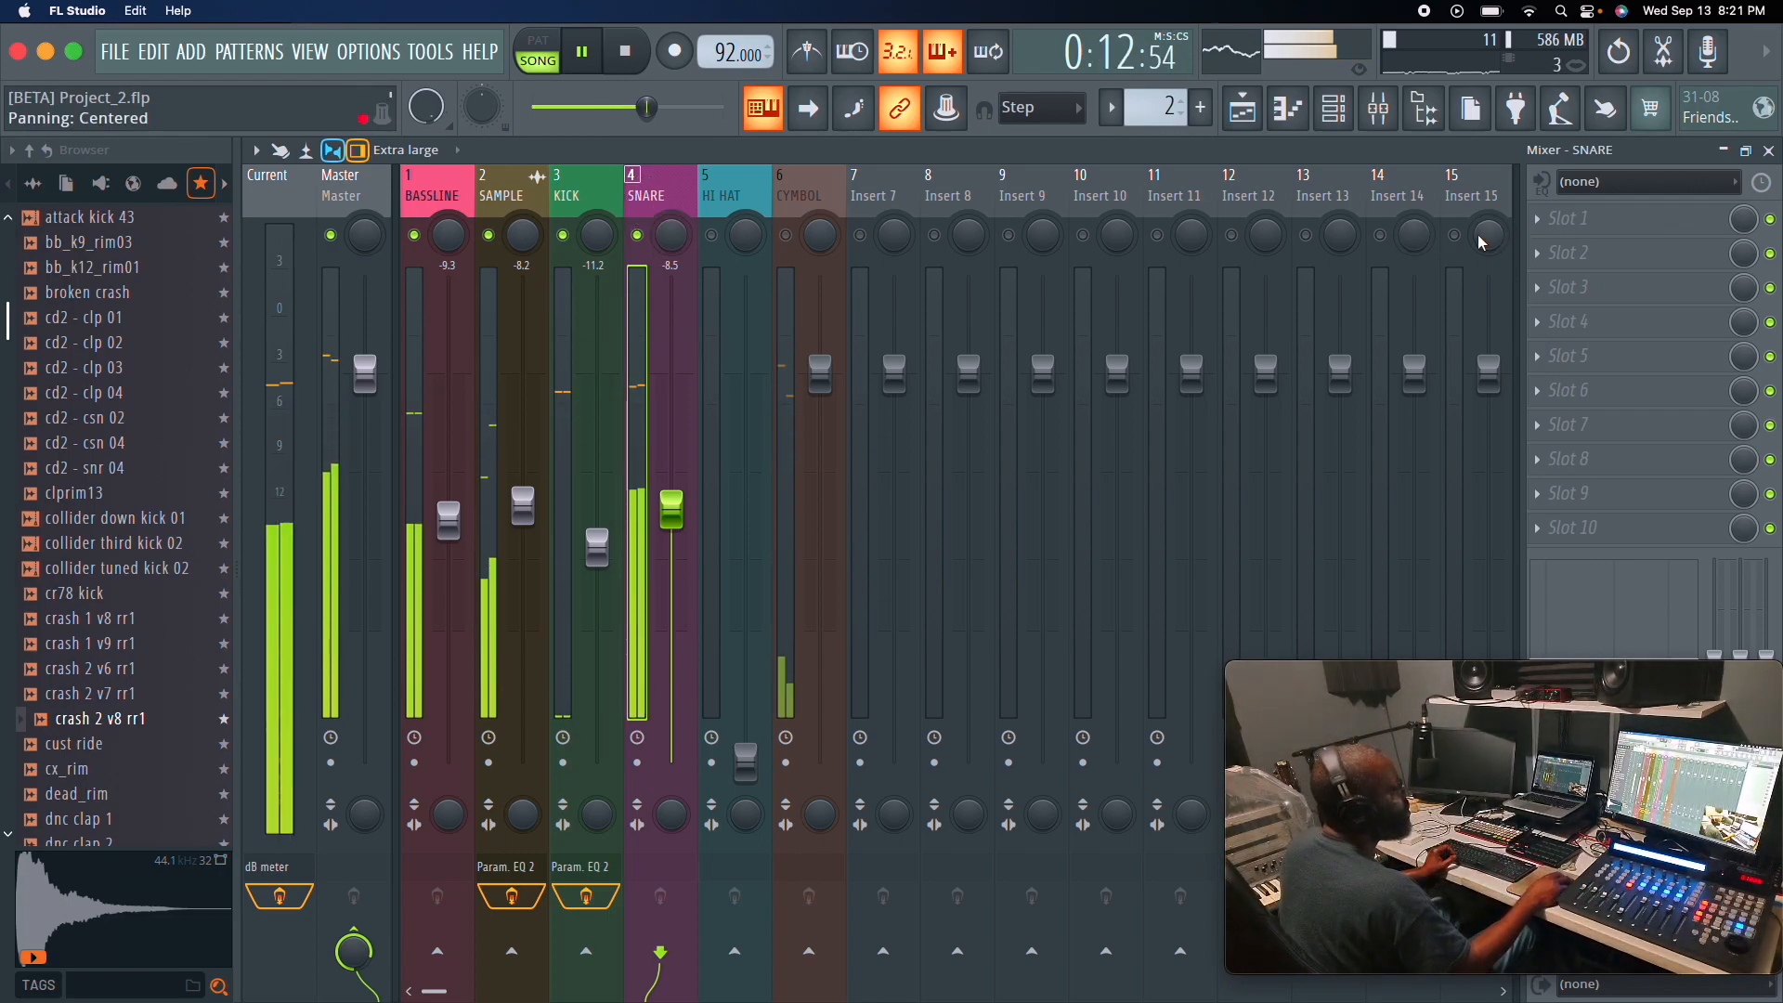
Load Fruity Parametric EQ 2 into the SNARE track's first effect slot and apply CUT PRESET.
click(1546, 227)
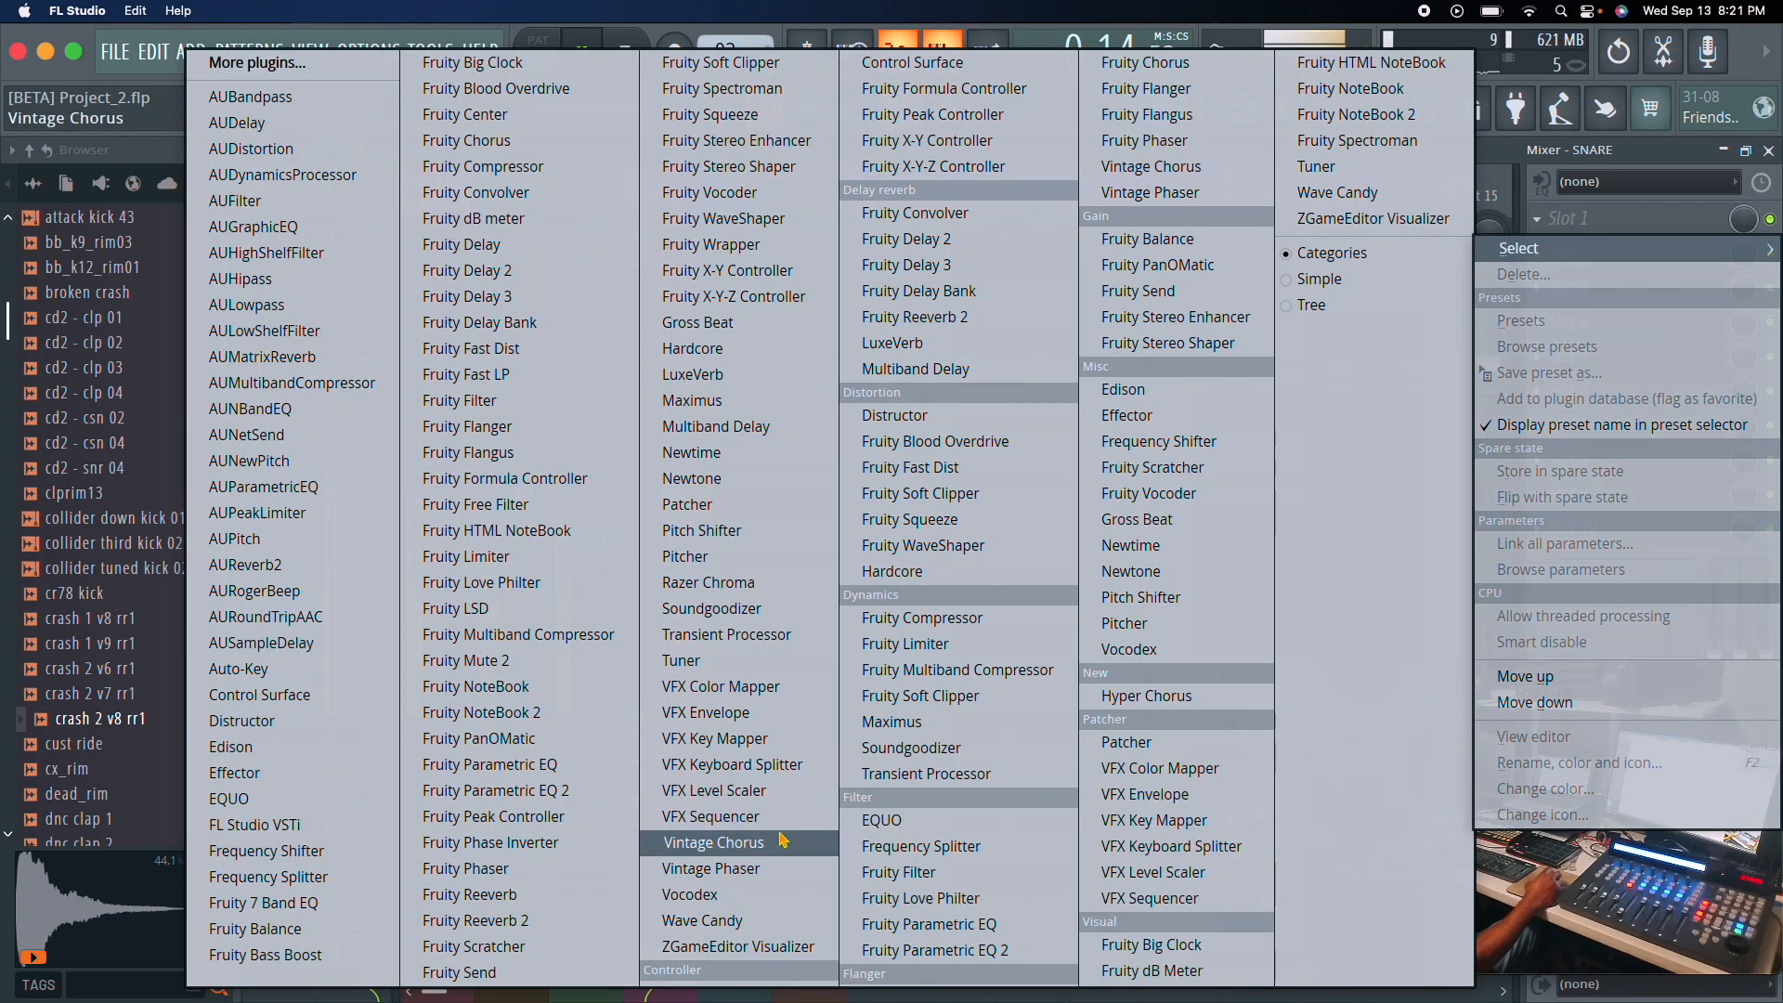
click(950, 951)
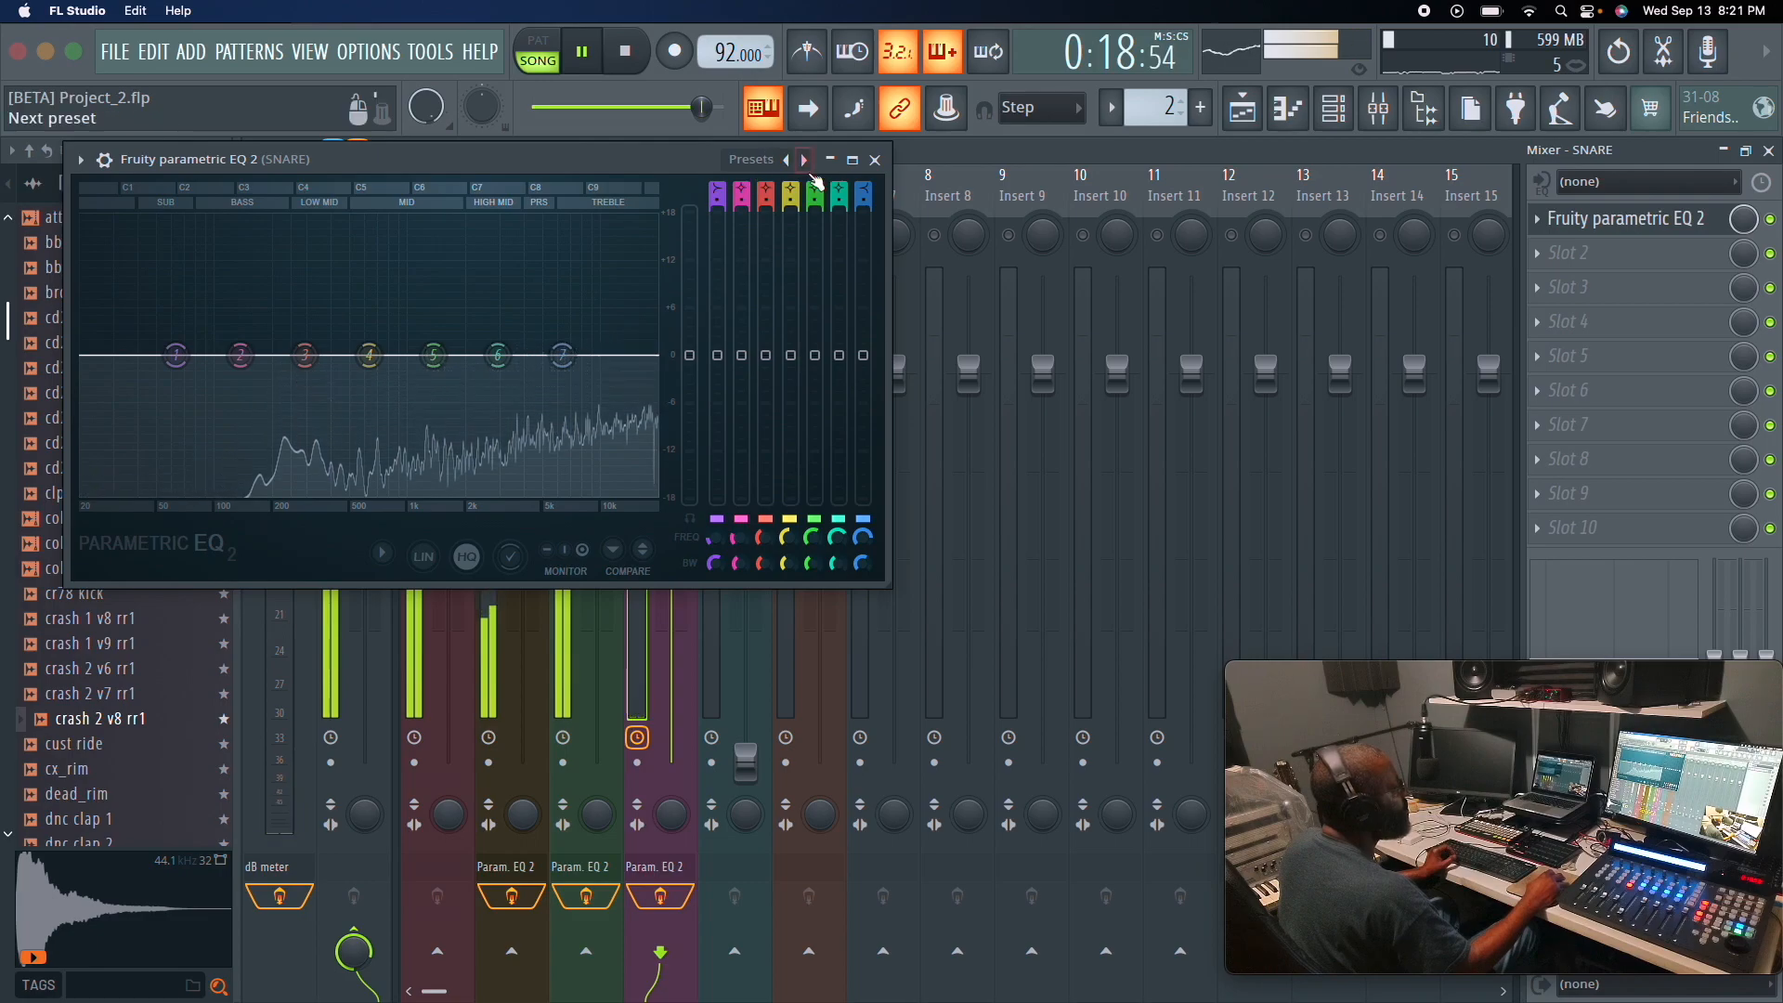
click(803, 164)
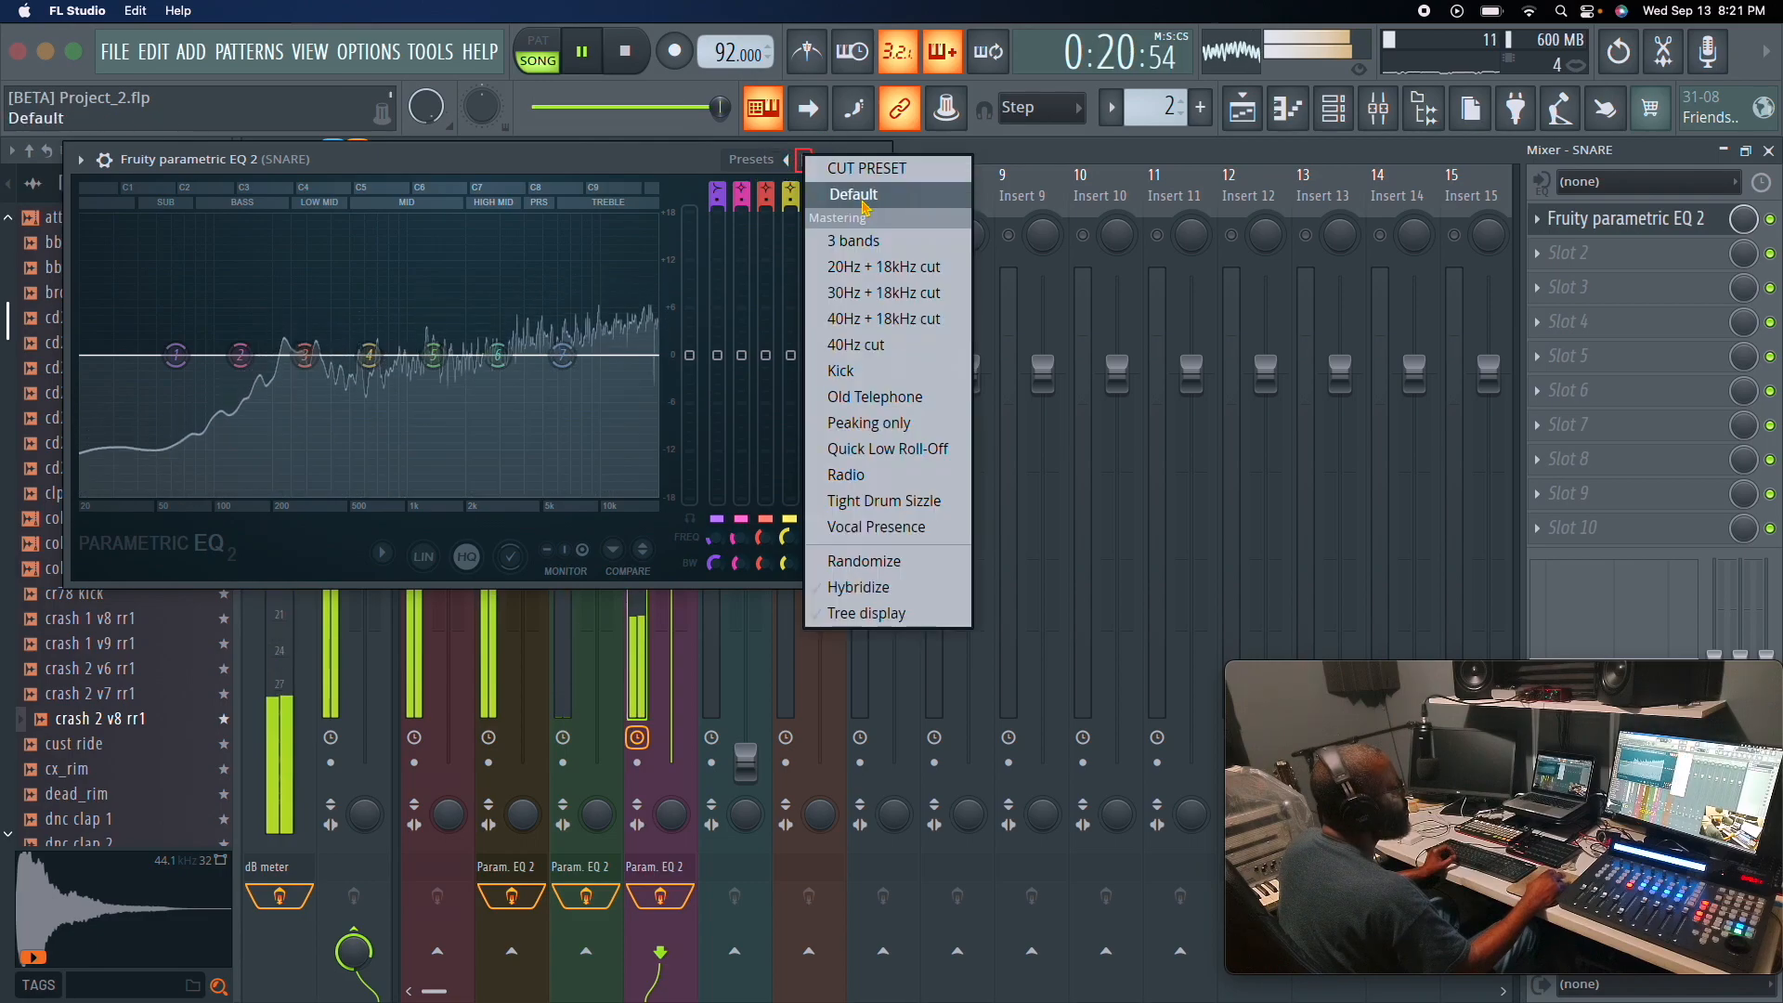
click(844, 168)
Cut the snare's lows below about 200 Hz with band 1, and dip band 3 by 1.8 dB at 277 Hz with 19% bandwidth.
drag(175, 354, 267, 490)
drag(300, 354, 306, 376)
scroll(307, 376, down, 2)
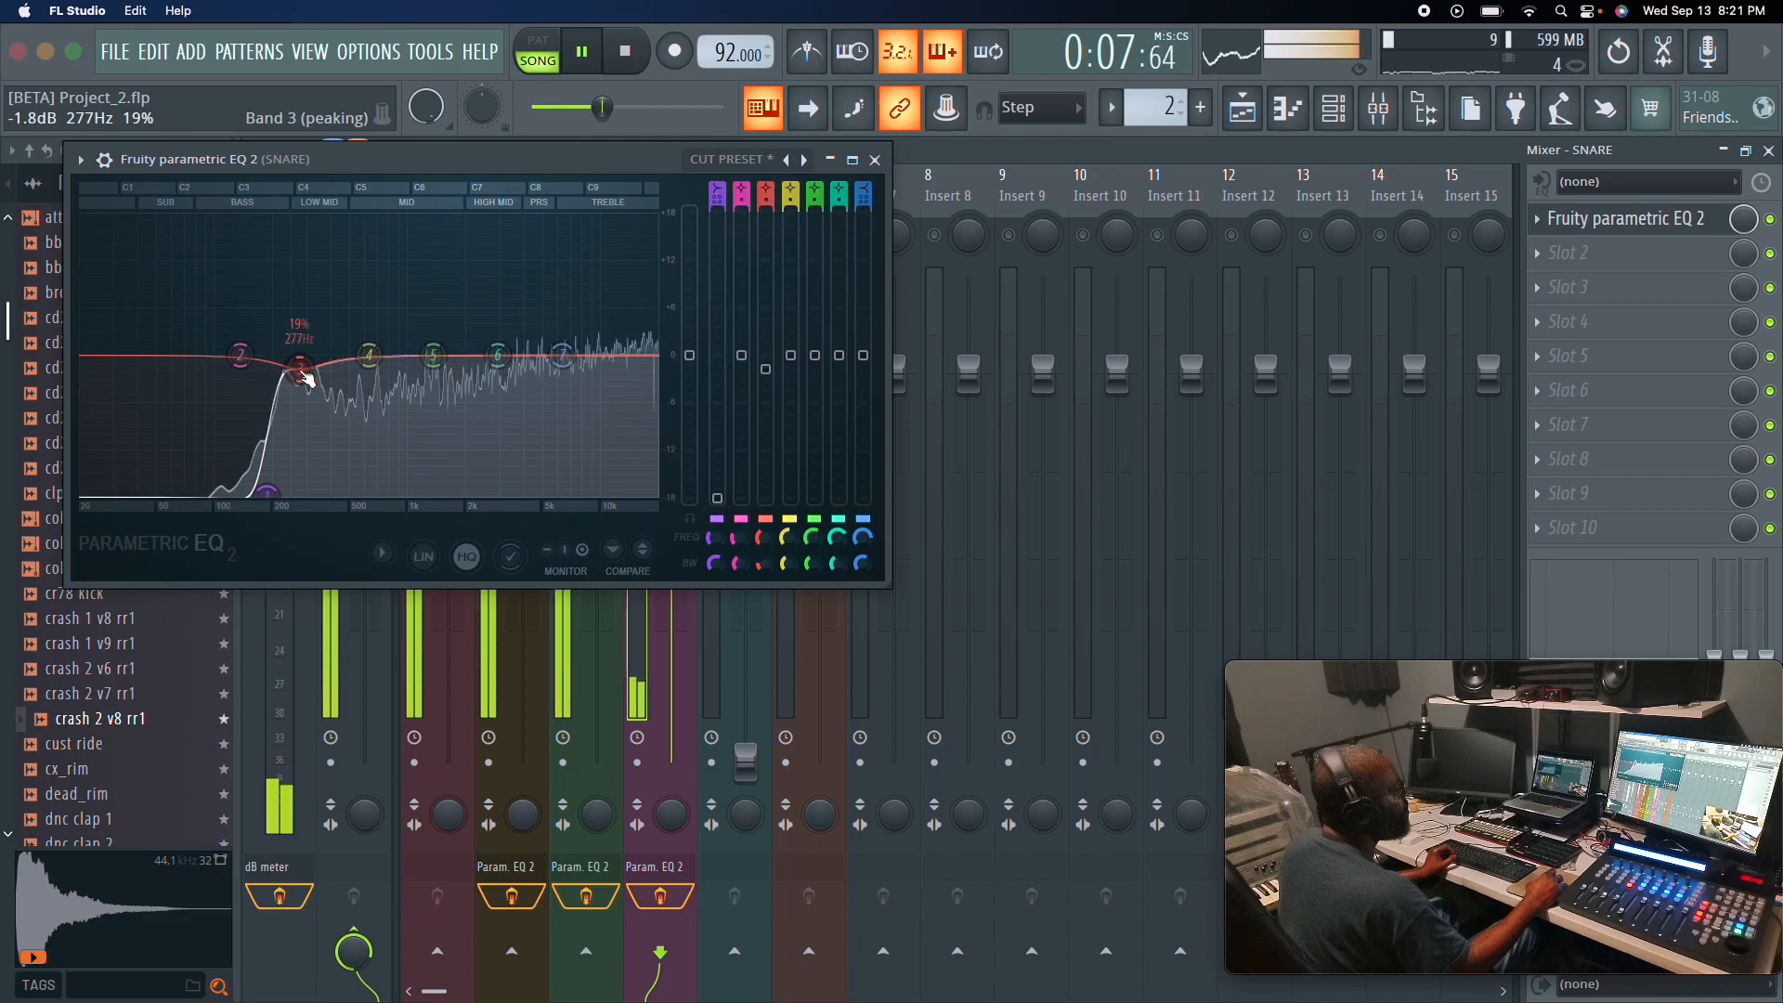
Roll off the snare's highs above 10 kHz with band 7, dip band 6 to -1.5 dB at 4192 Hz with 19% bandwidth, and close the EQ.
drag(655, 408, 657, 492)
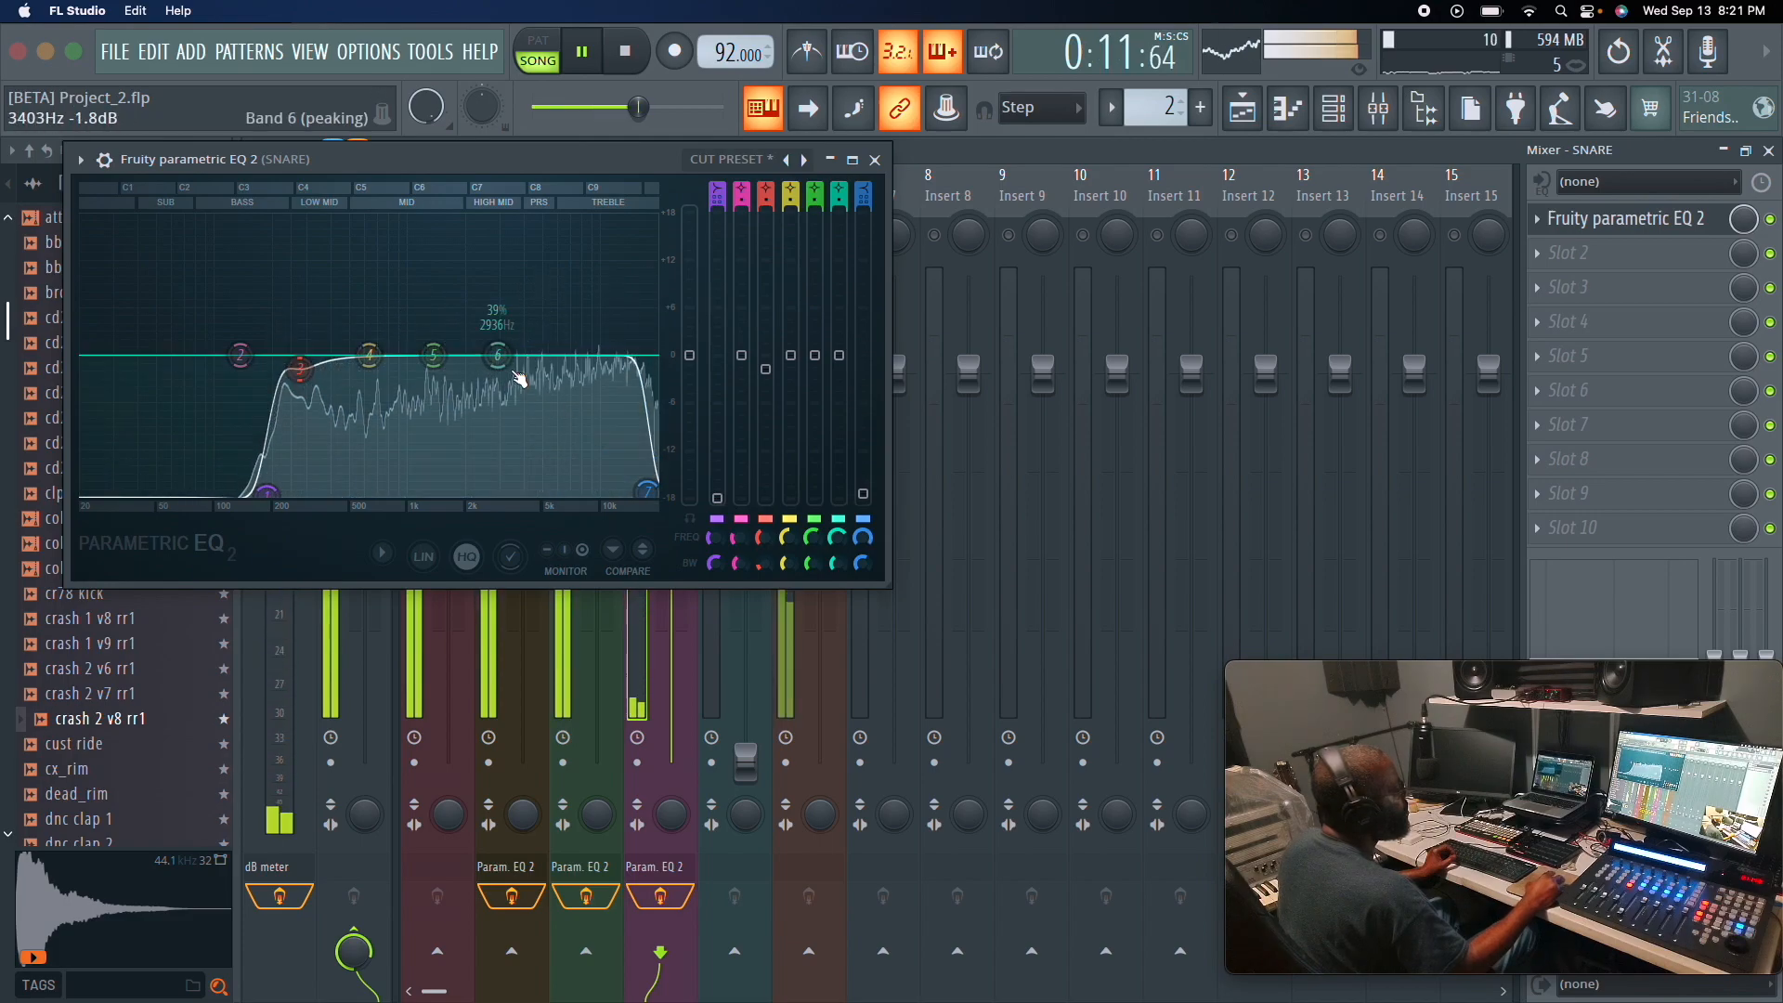
drag(494, 357, 527, 368)
scroll(537, 375, down, 2)
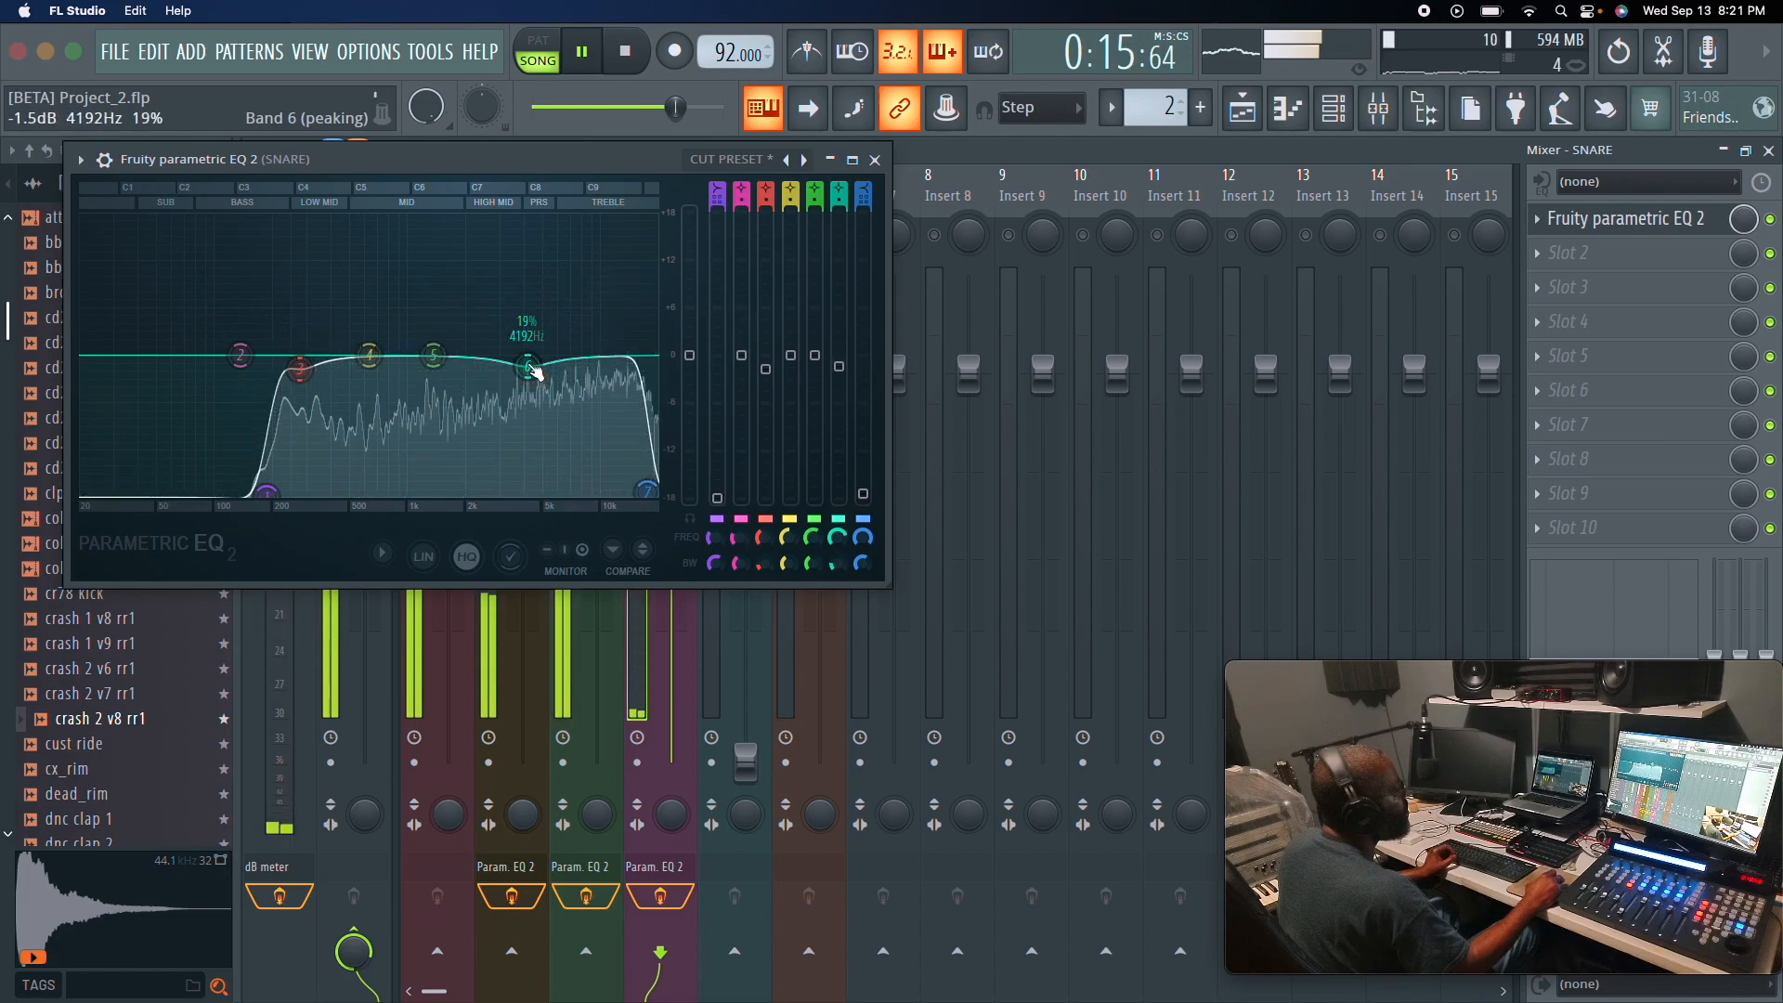
click(874, 160)
Select and unmute the HI HAT track, and bring its level to -13.6 dB while the song plays.
click(719, 227)
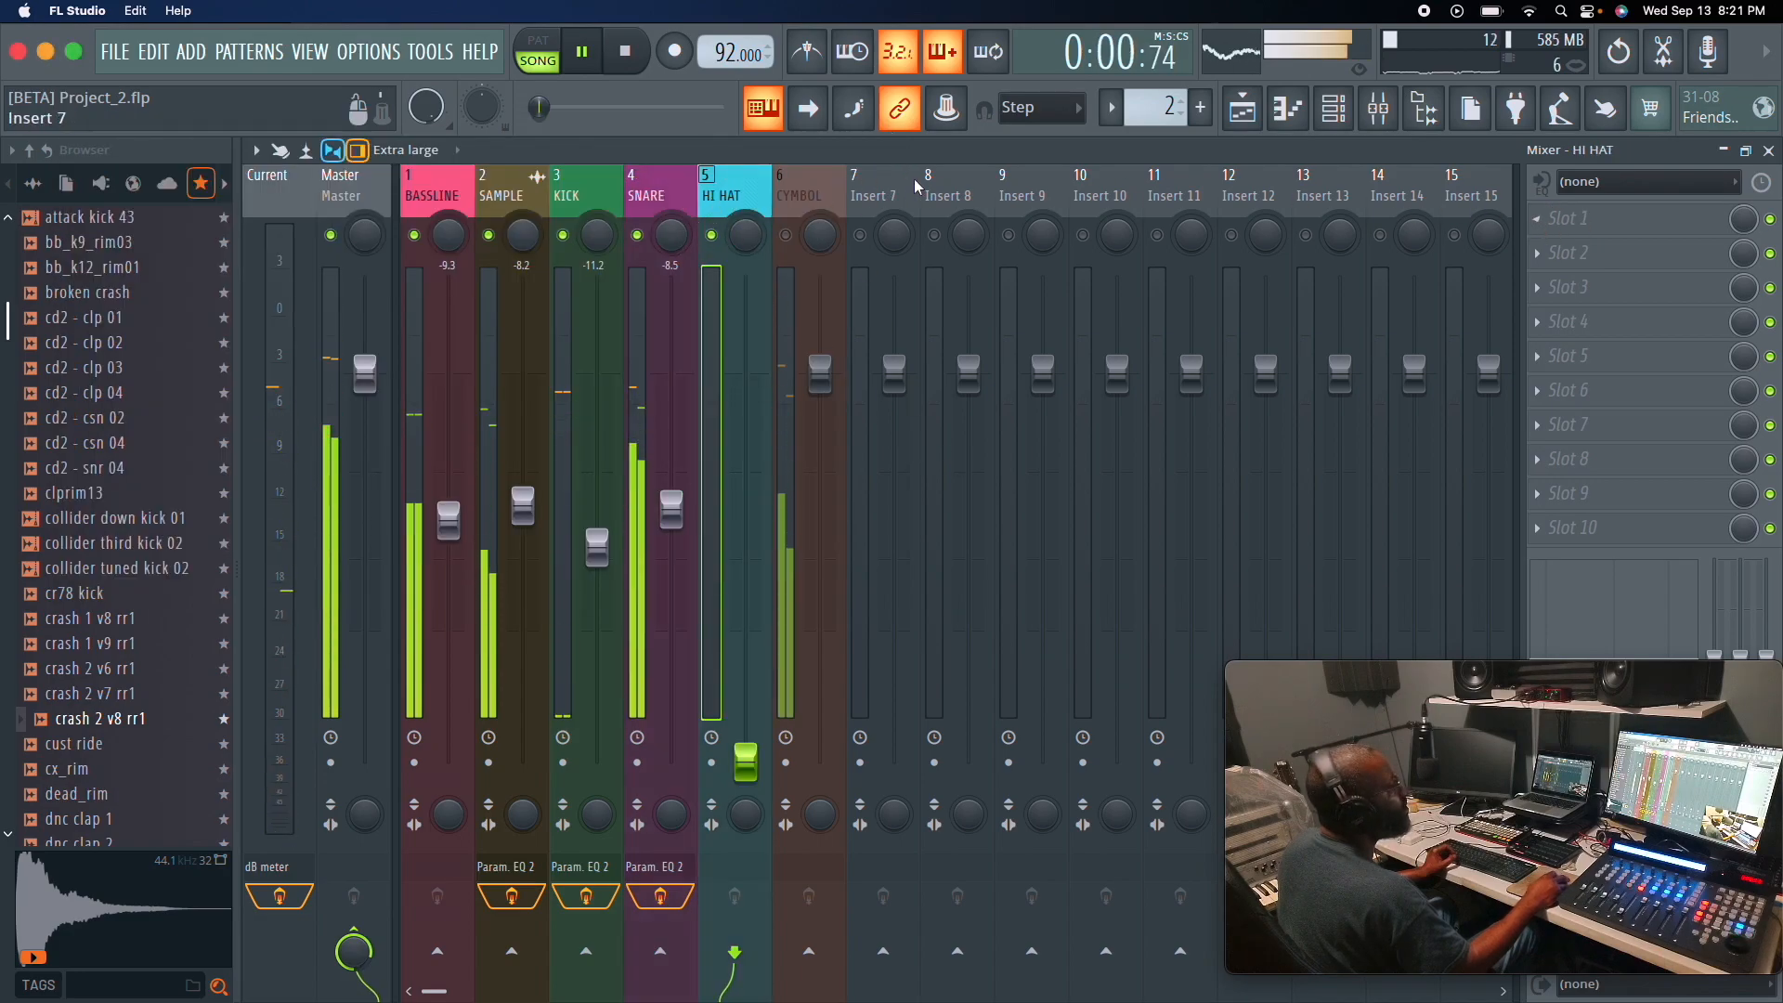
key(space)
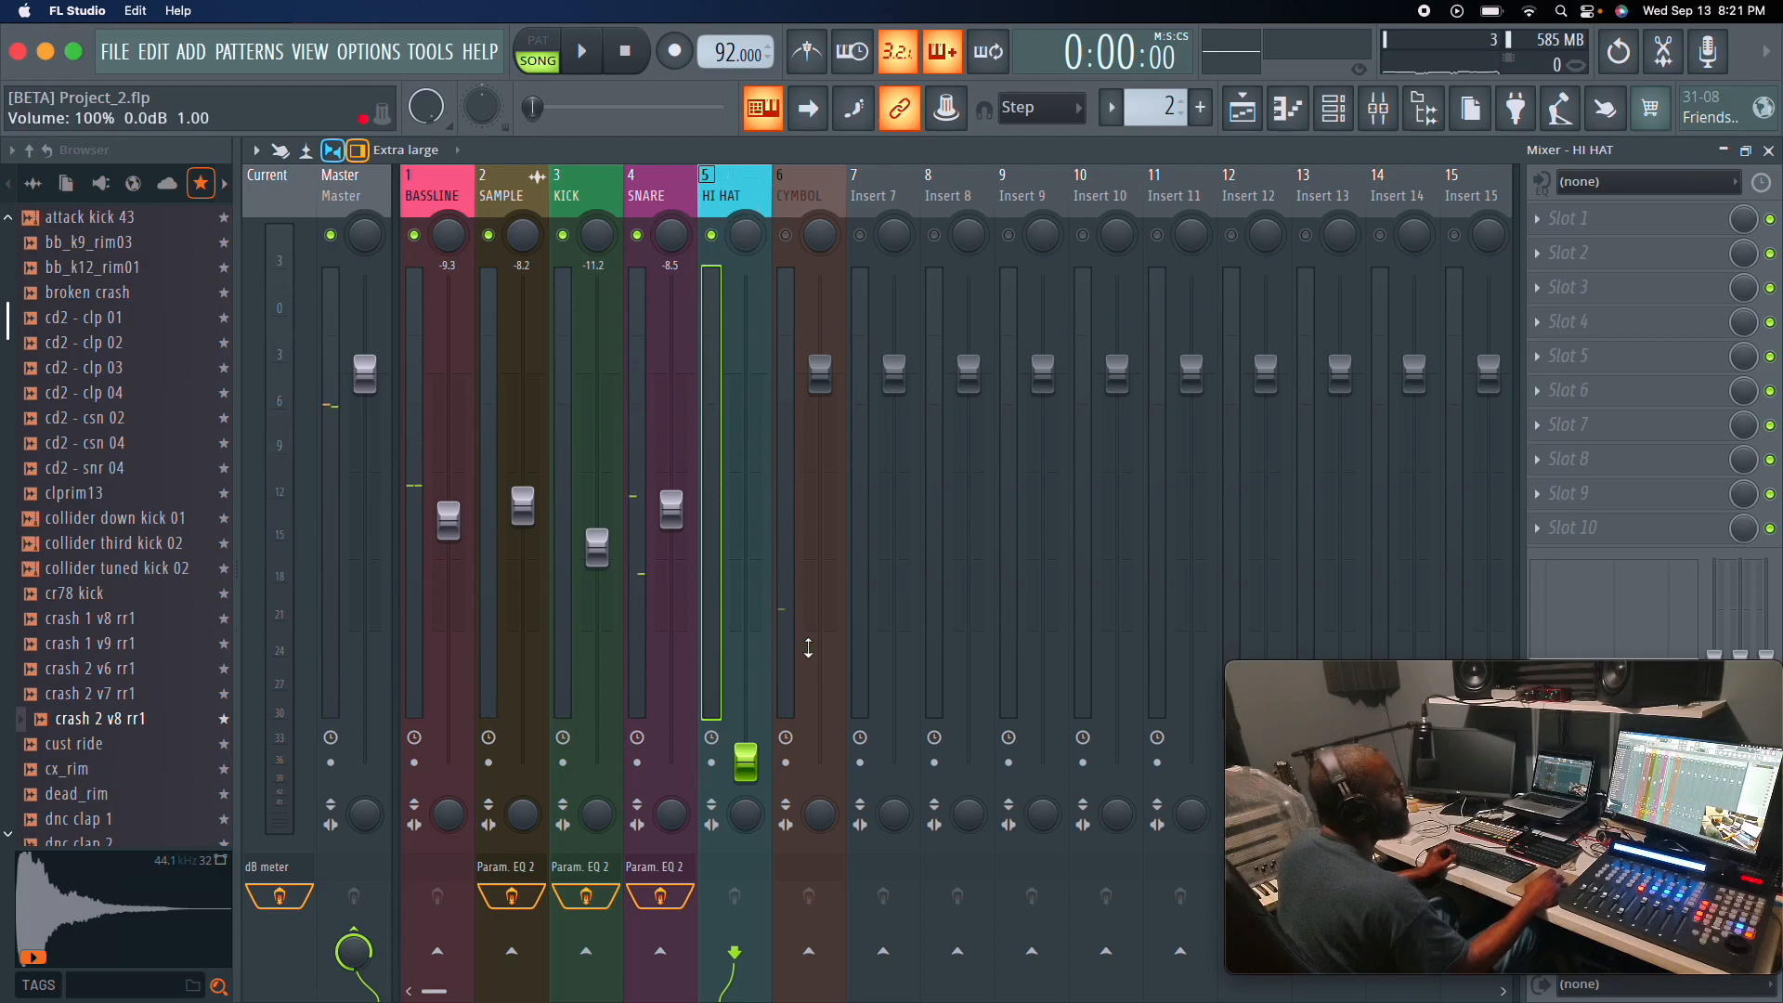
key(space)
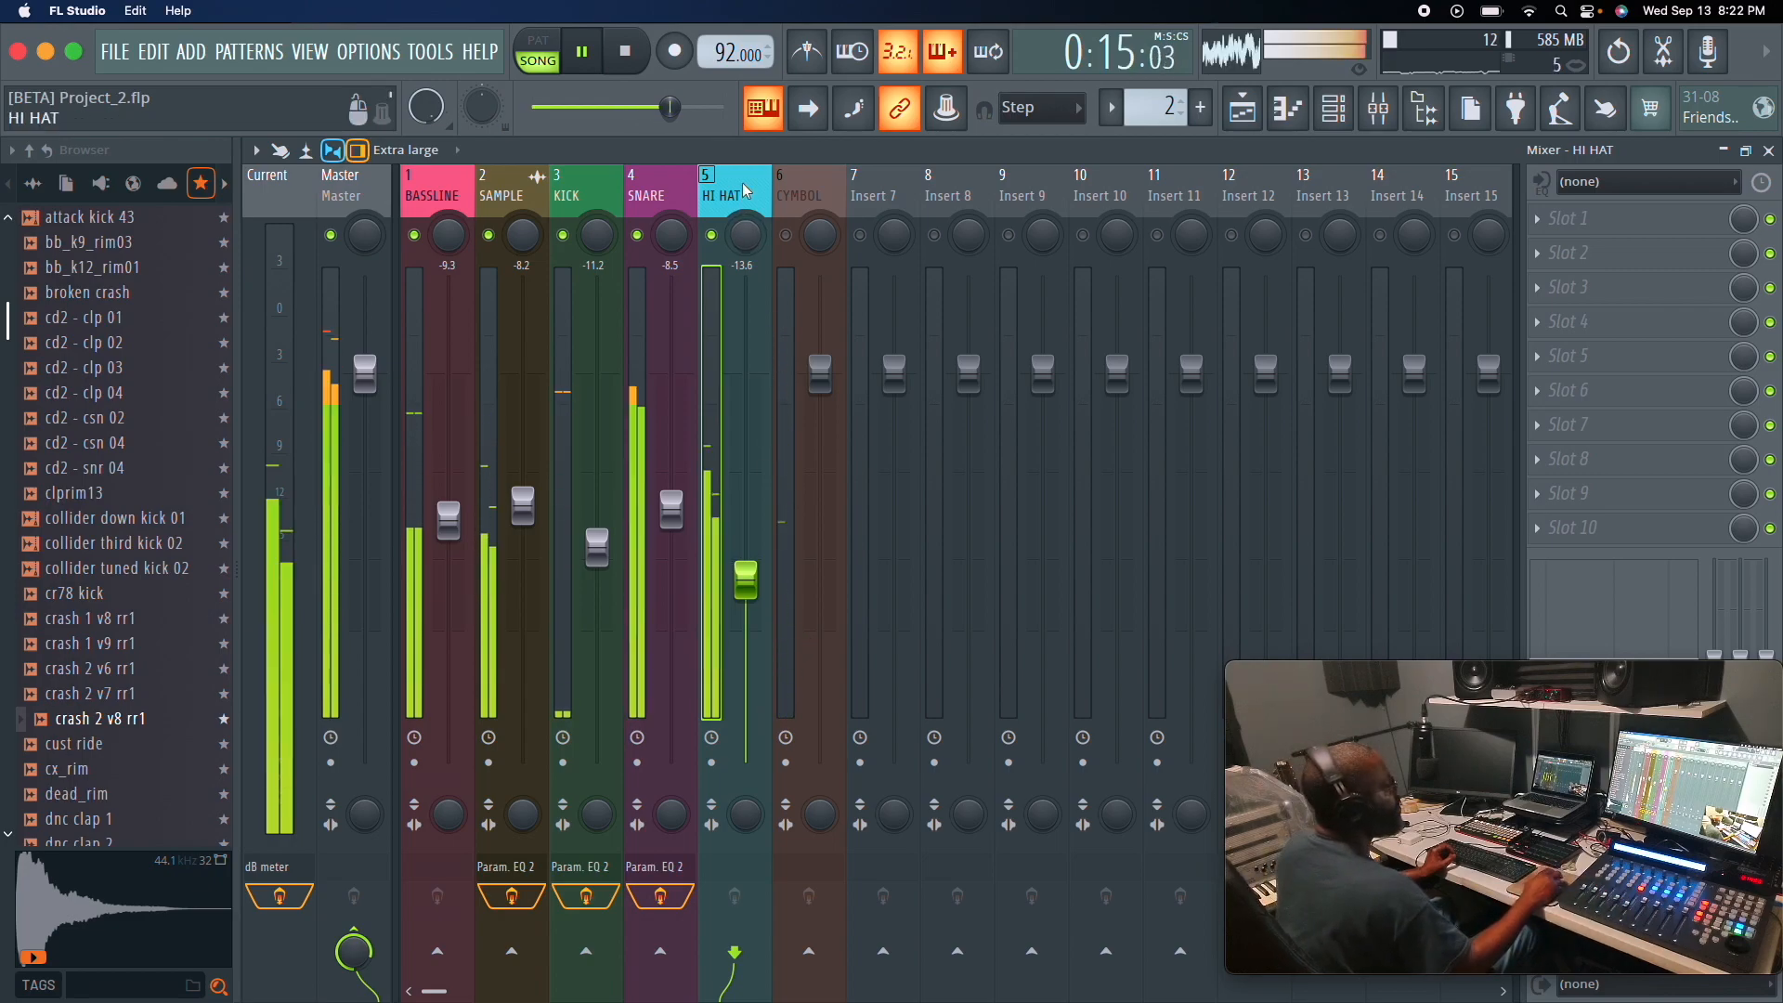
Load Fruity Parametric EQ 2 into the HI HAT track's first effect slot and apply CUT PRESET.
click(1578, 218)
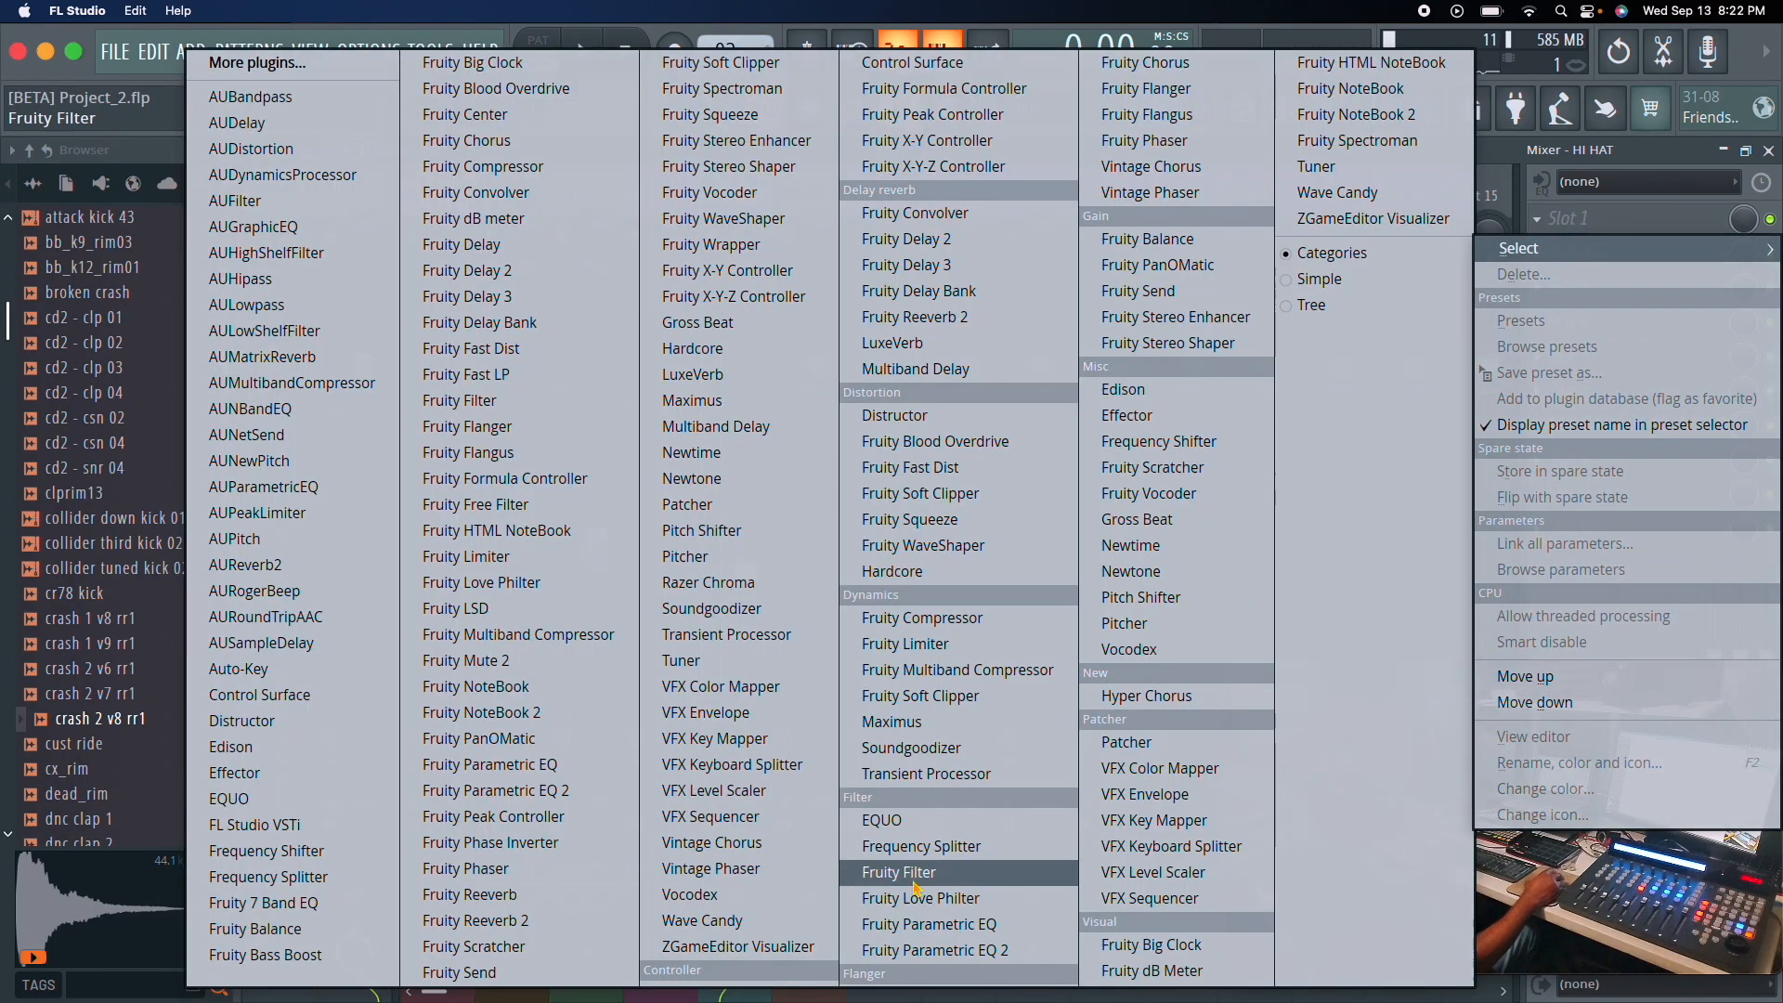
click(938, 950)
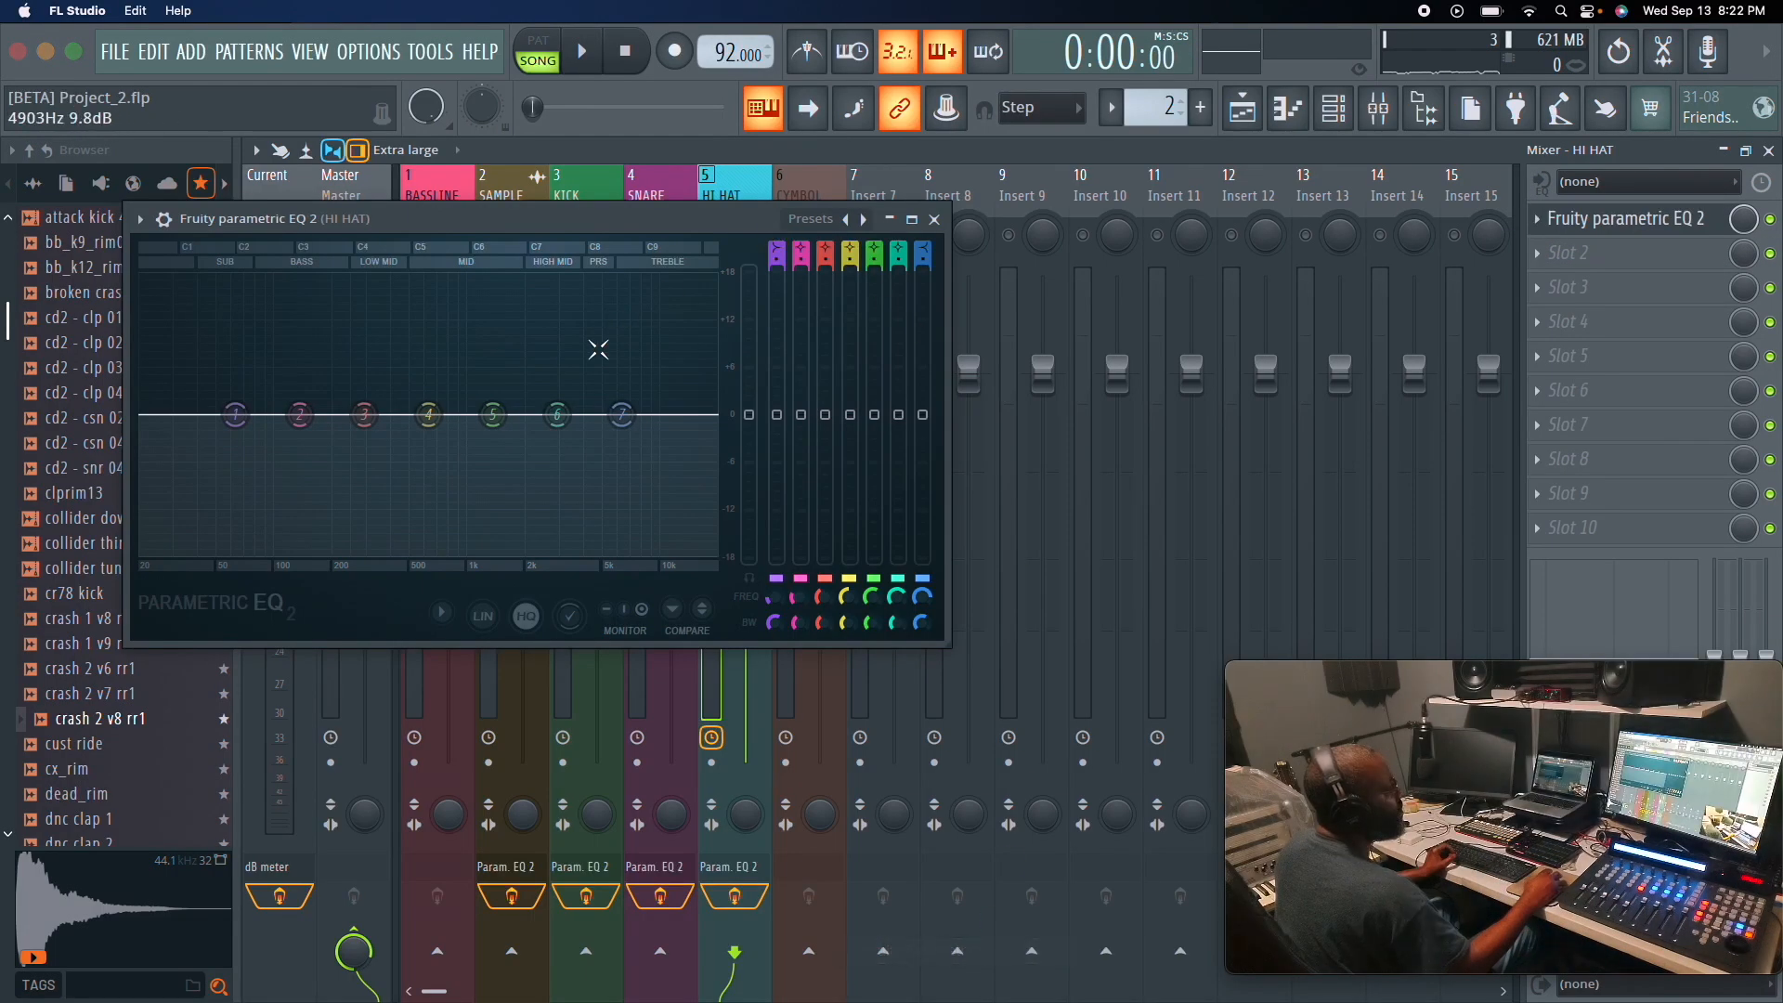
click(862, 223)
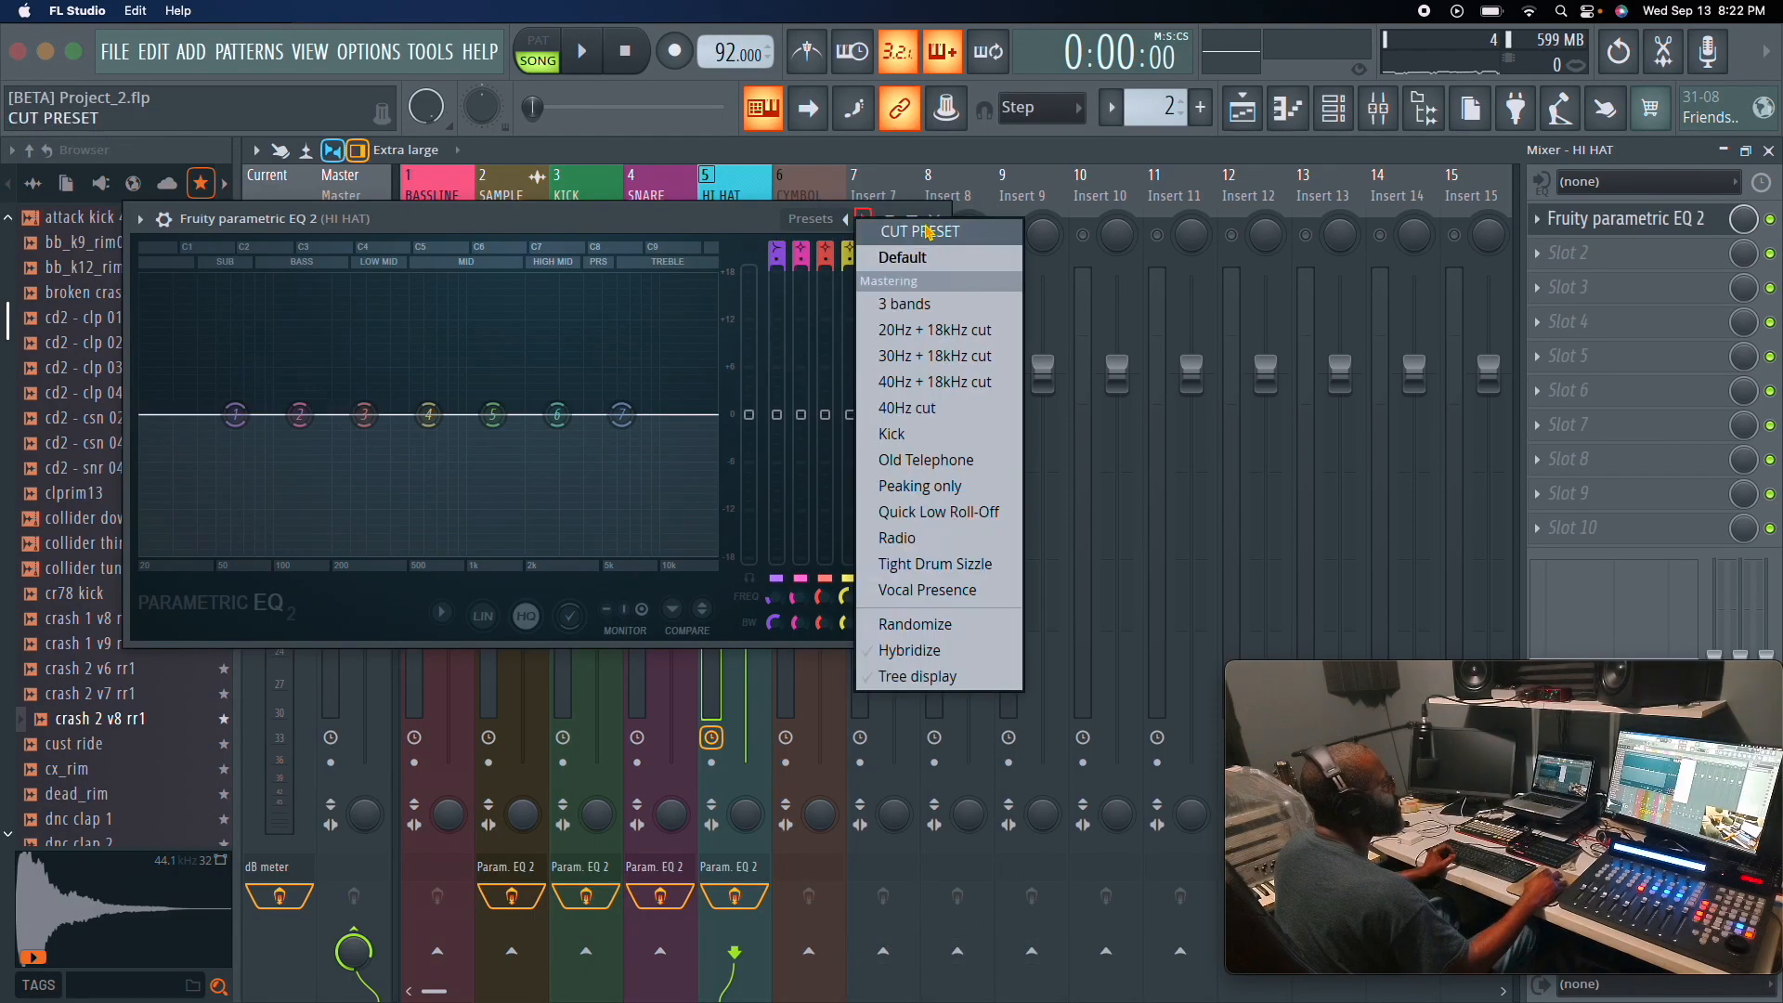
click(873, 233)
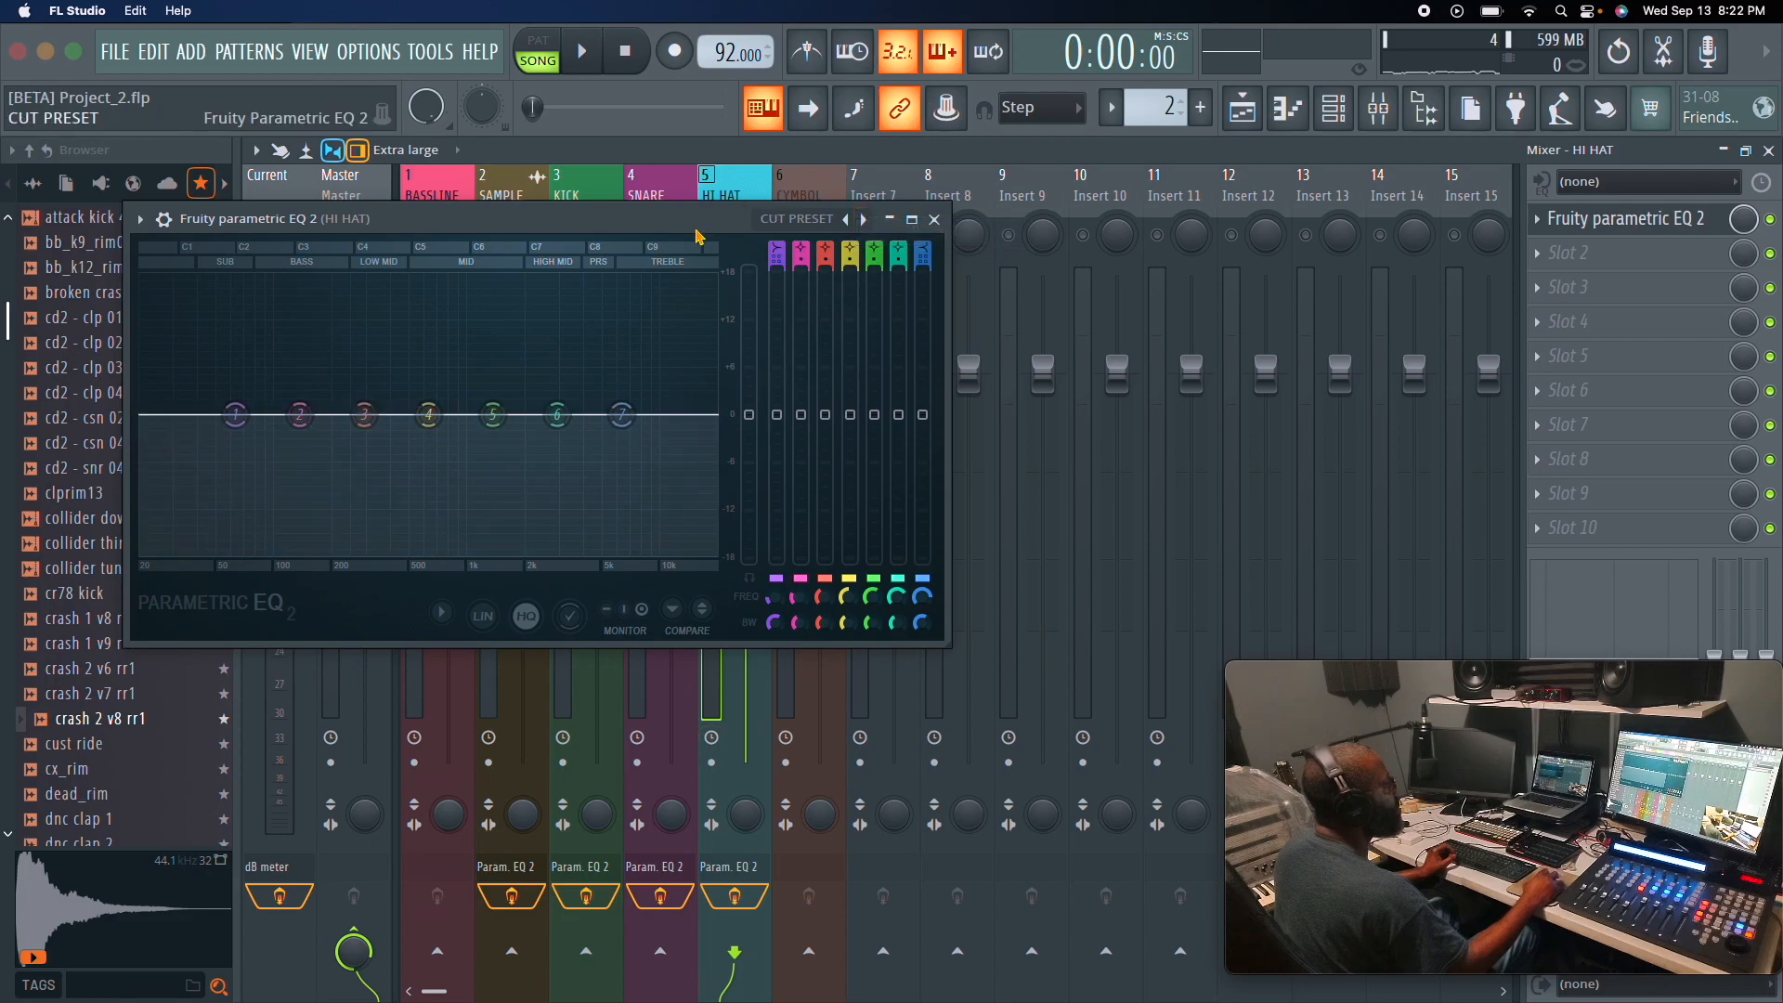
Cut the hi-hat's lows below about 606 Hz with band 1 at -18 dB while the song plays.
key(space)
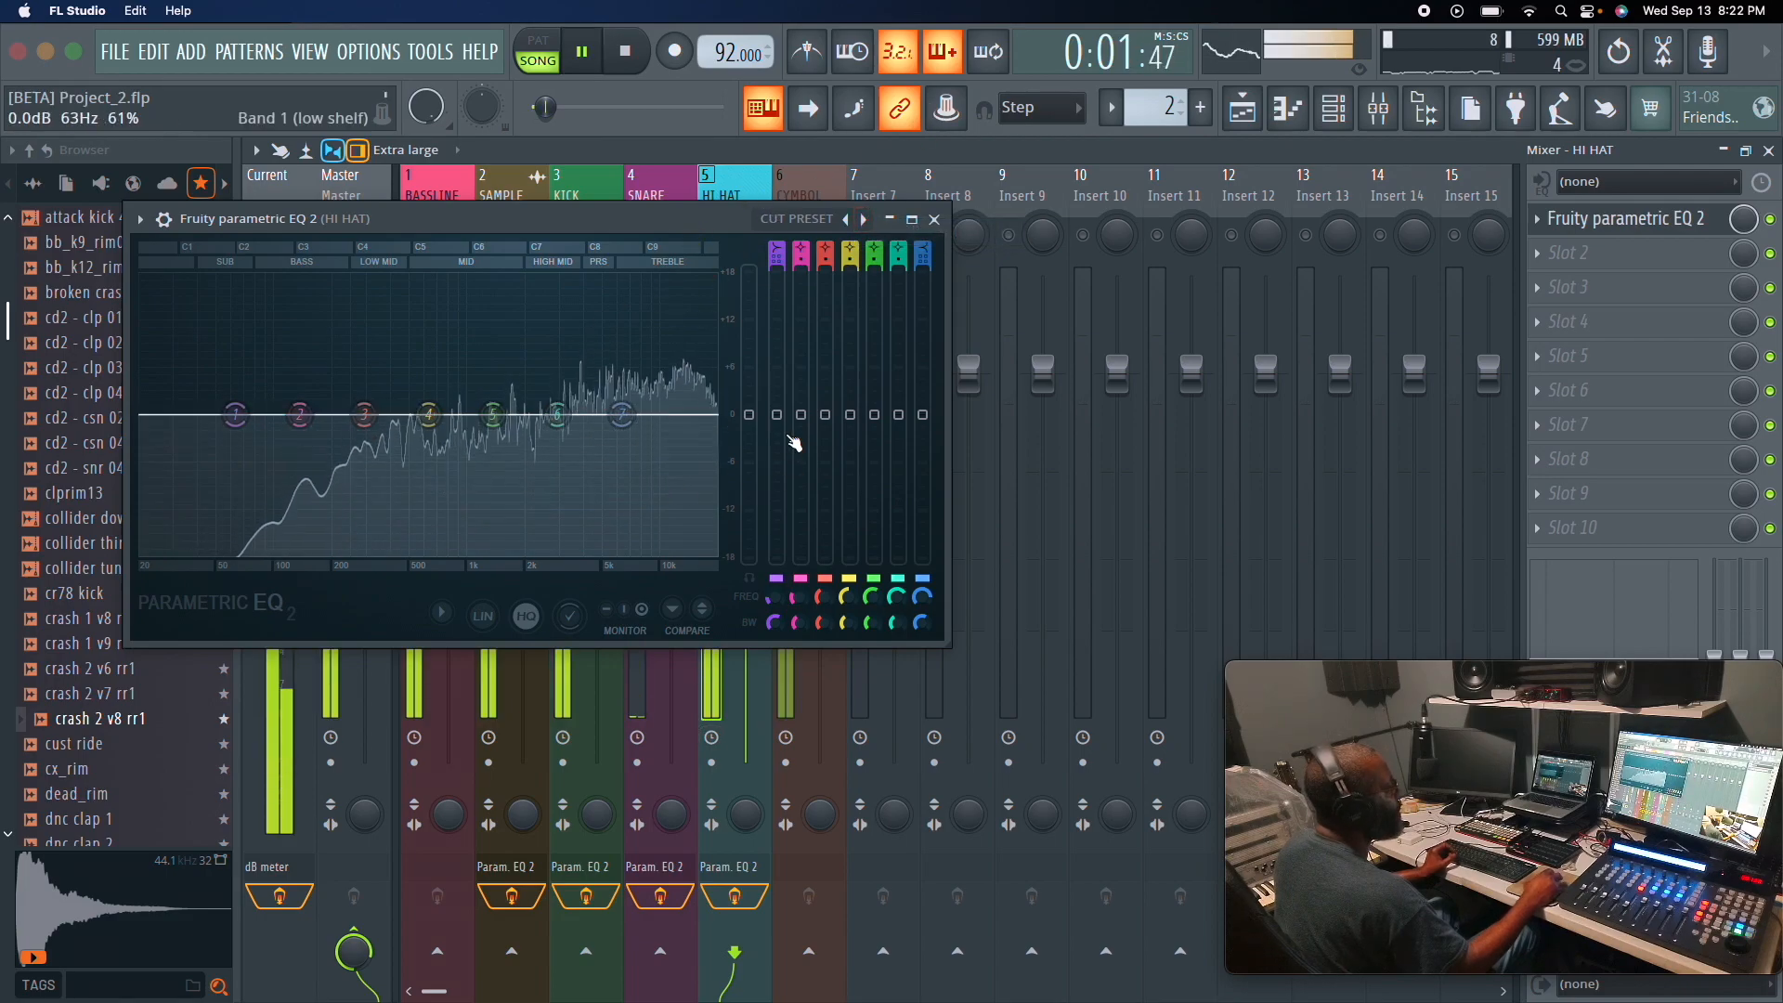
key(space)
drag(777, 414, 778, 560)
key(space)
drag(235, 552, 434, 560)
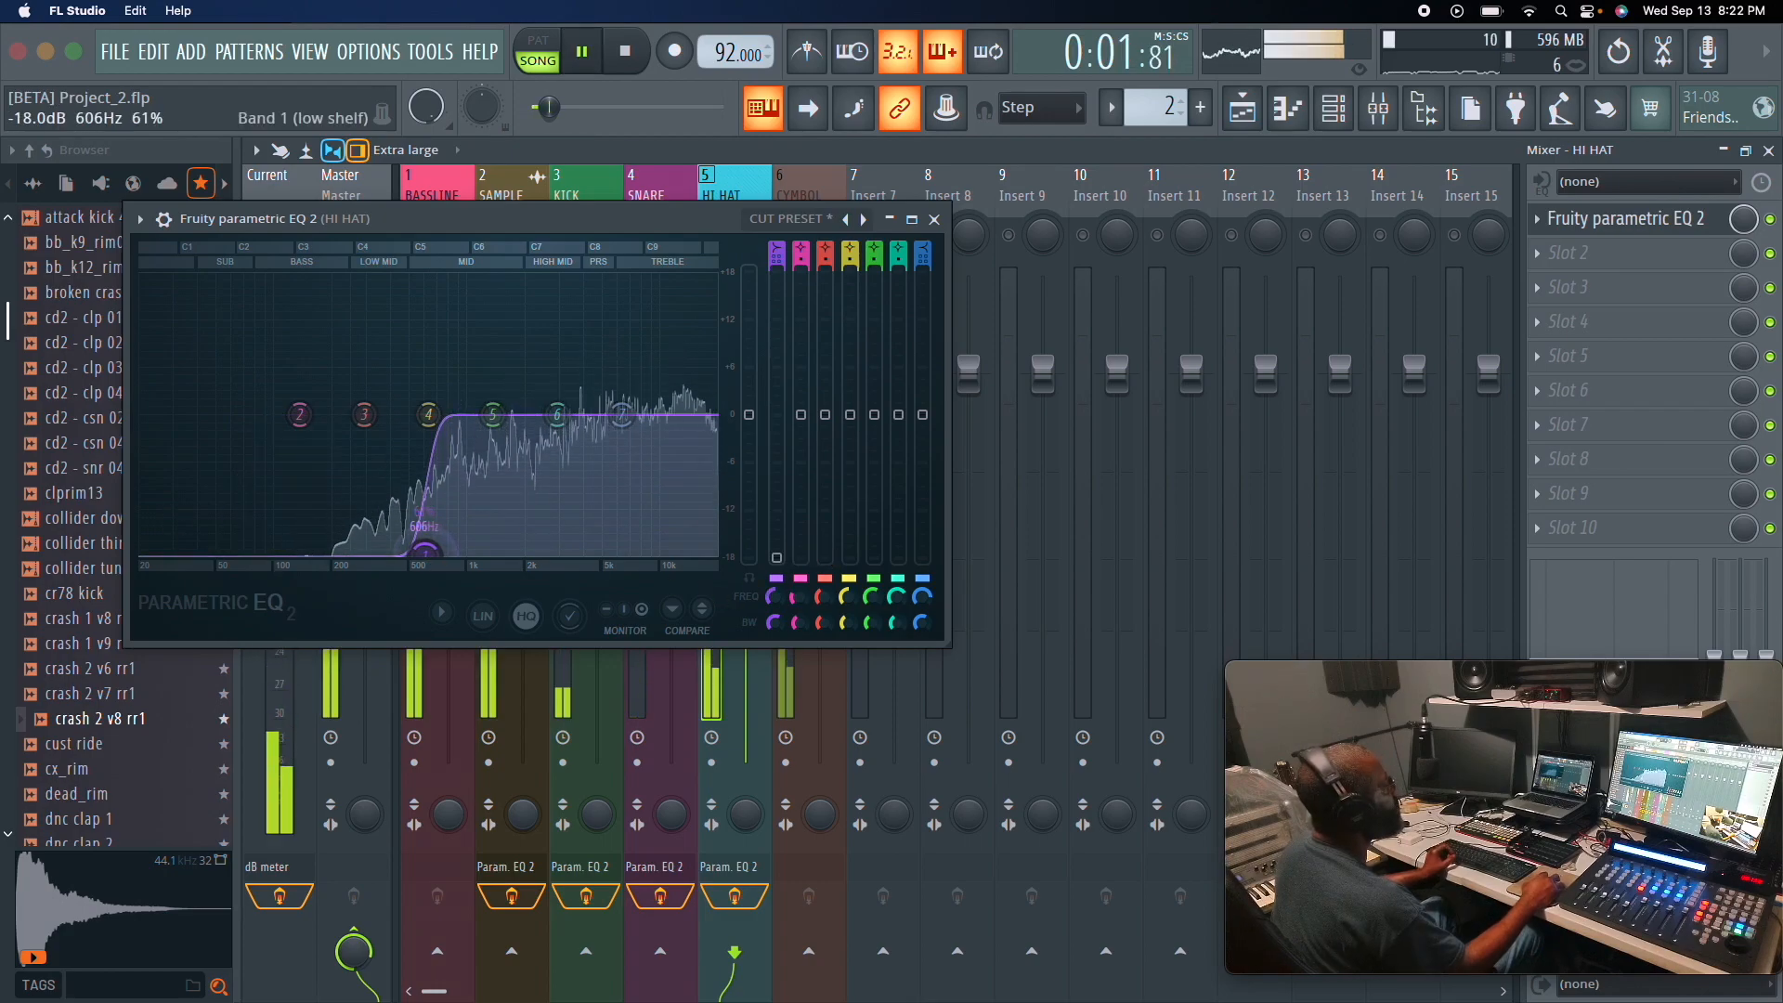
Roll off the hi-hat's extreme highs with band 7, lift band 6 by 0.8 dB at 3954 Hz with 14% bandwidth, and close the EQ.
drag(711, 404, 715, 545)
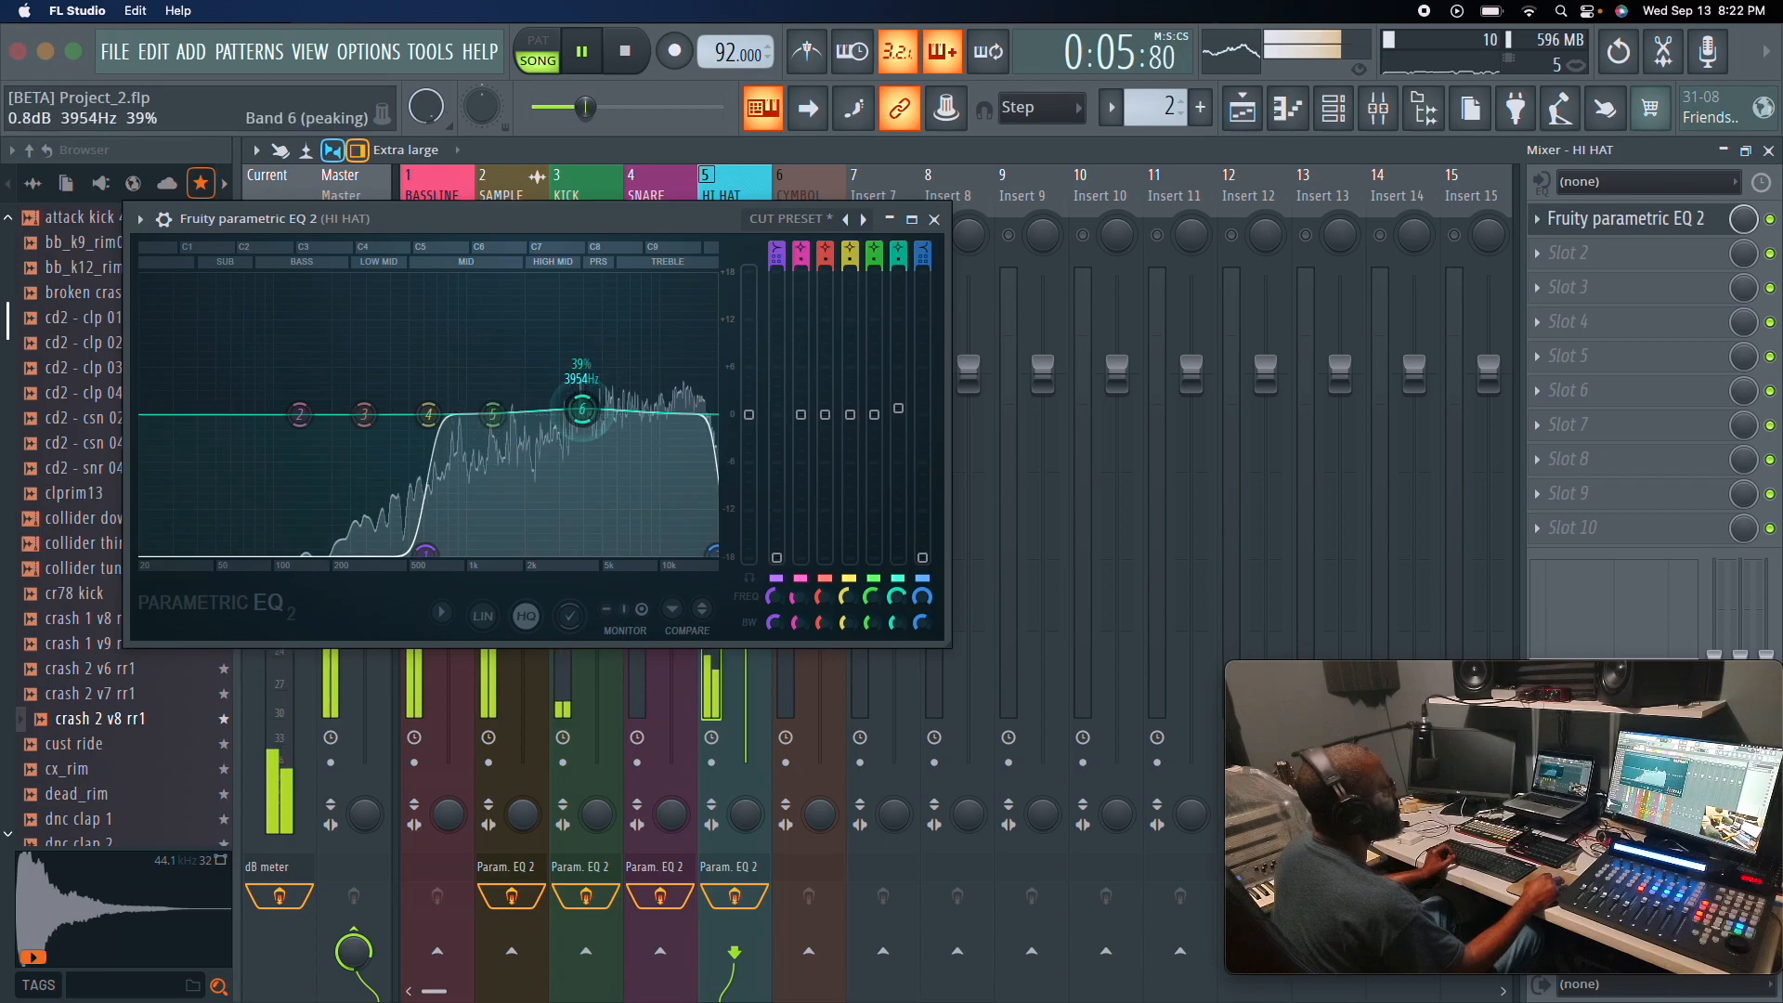
scroll(586, 413, down, 2)
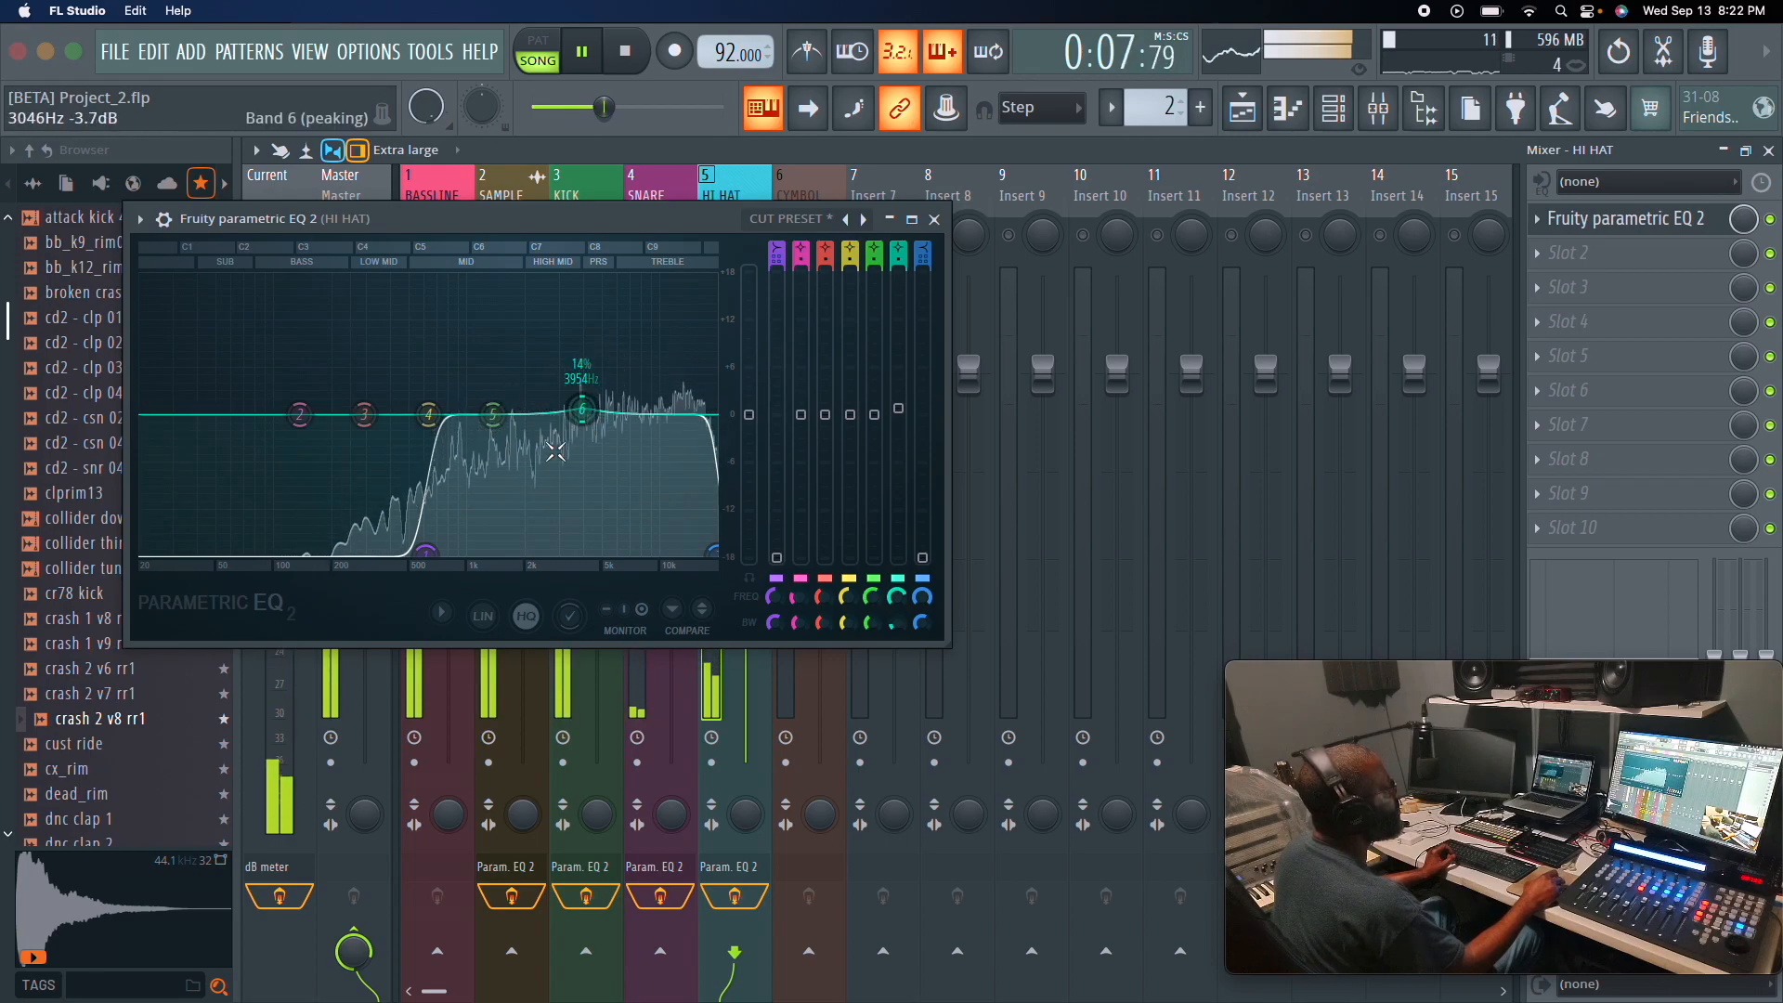
click(934, 219)
Select and unmute the CYMBOL track, and lower its level to -11.2 dB against the playing song.
click(798, 227)
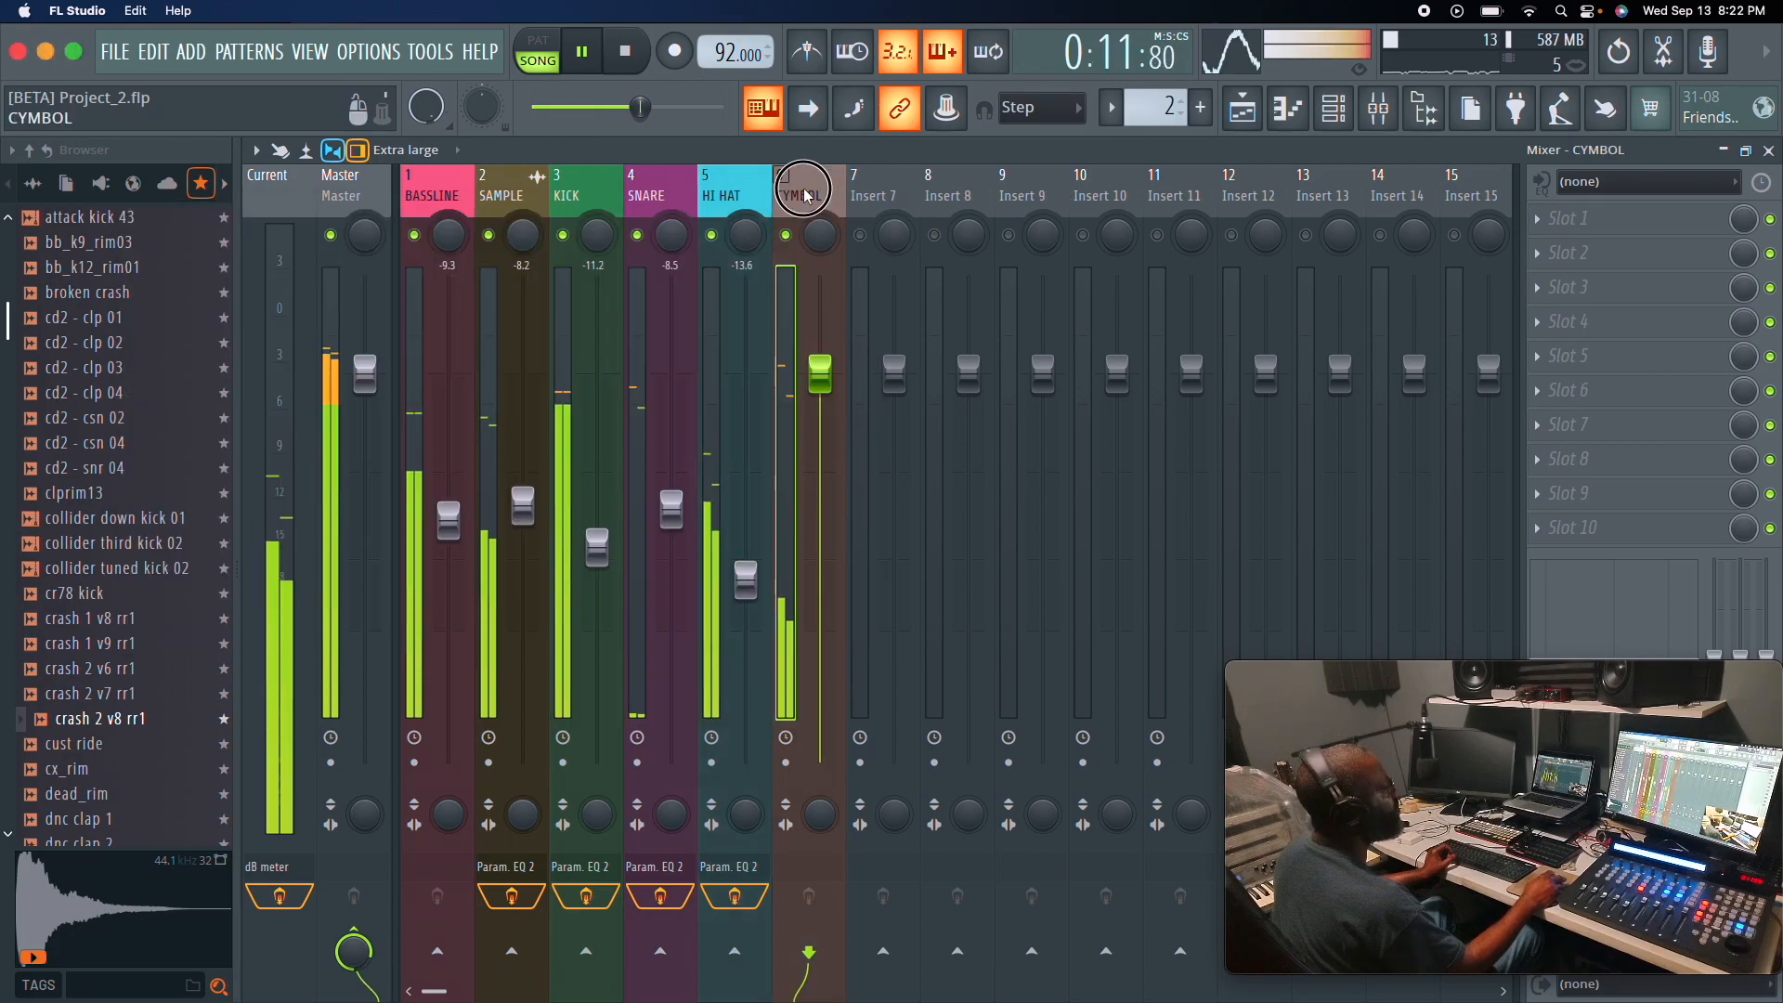
key(space)
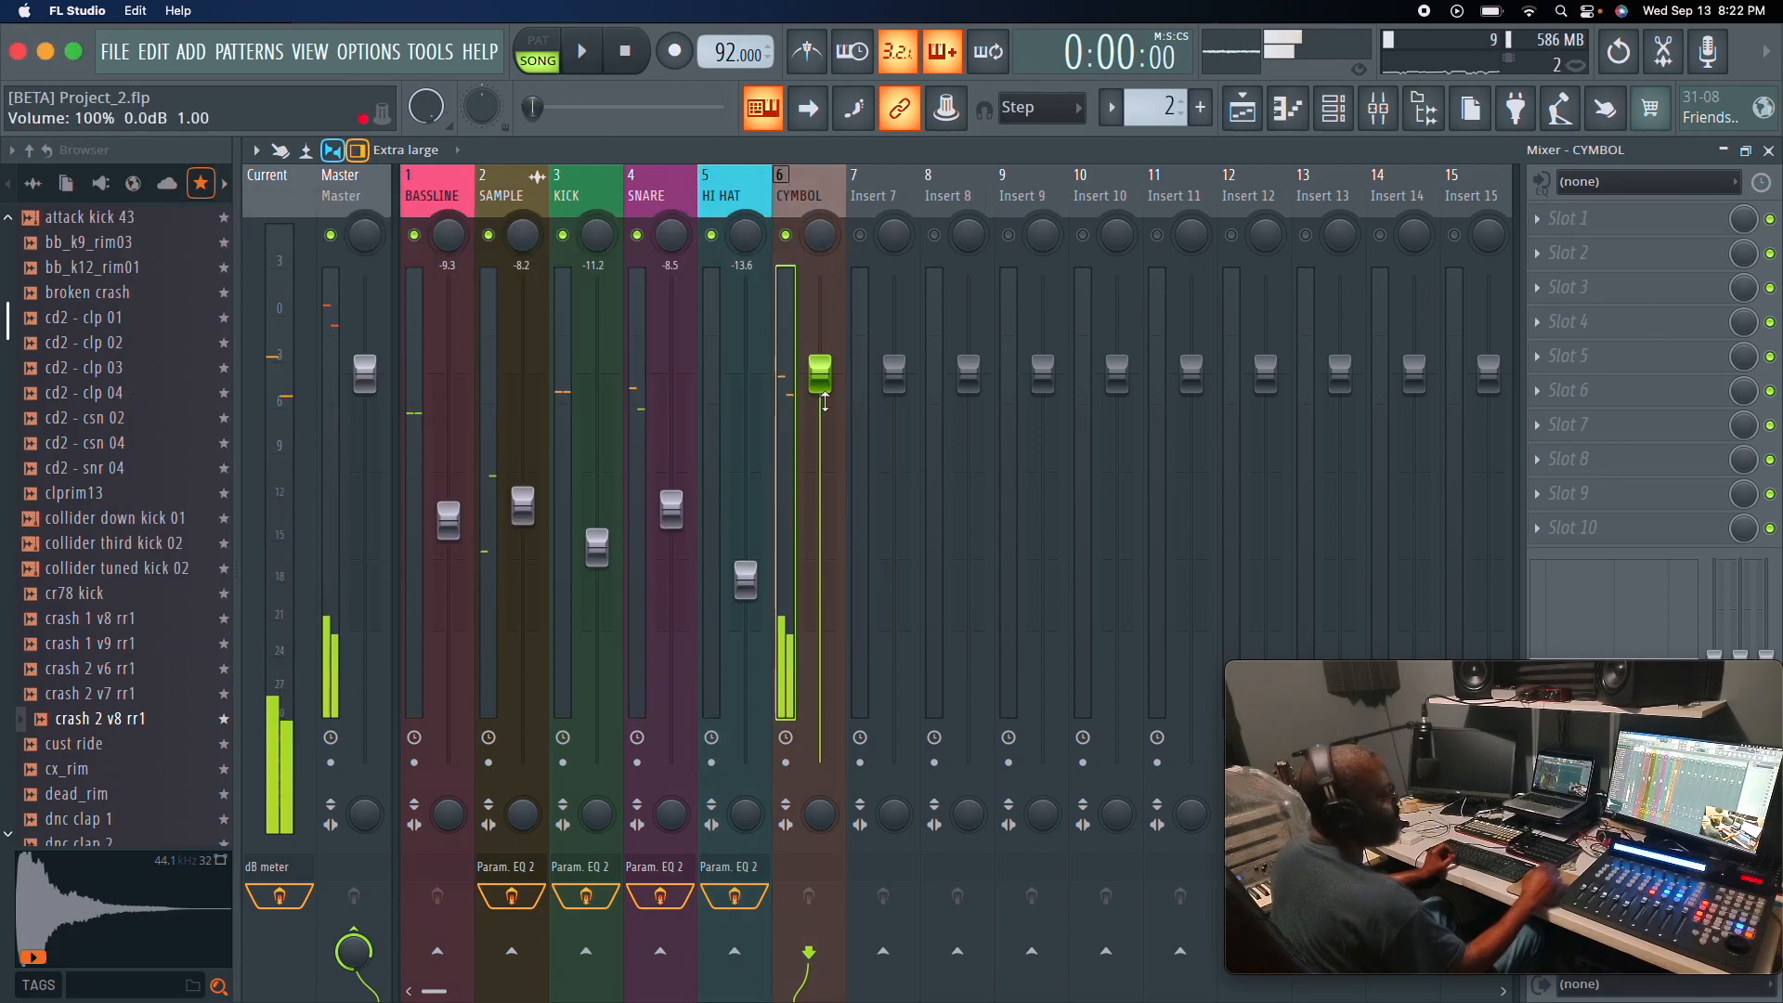
key(space)
key(space)
key(space)
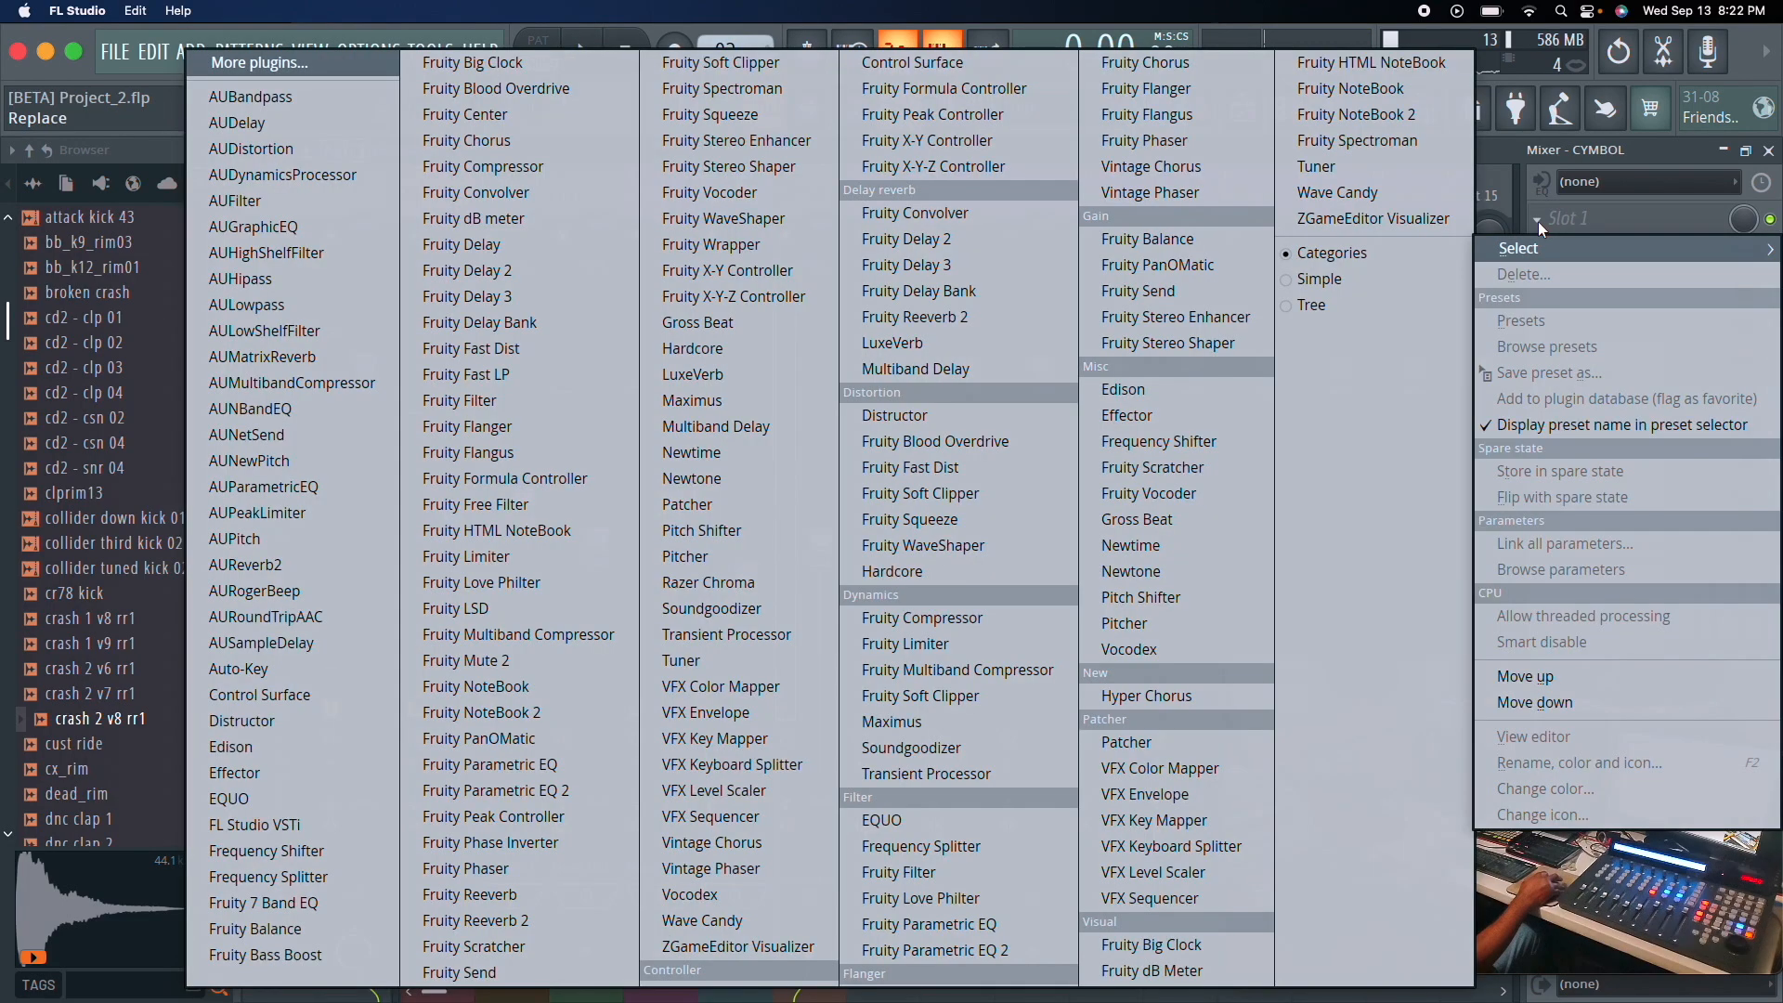
Load Fruity Parametric EQ 2 into the CYMBOL track's first effect slot and apply CUT PRESET.
click(1547, 230)
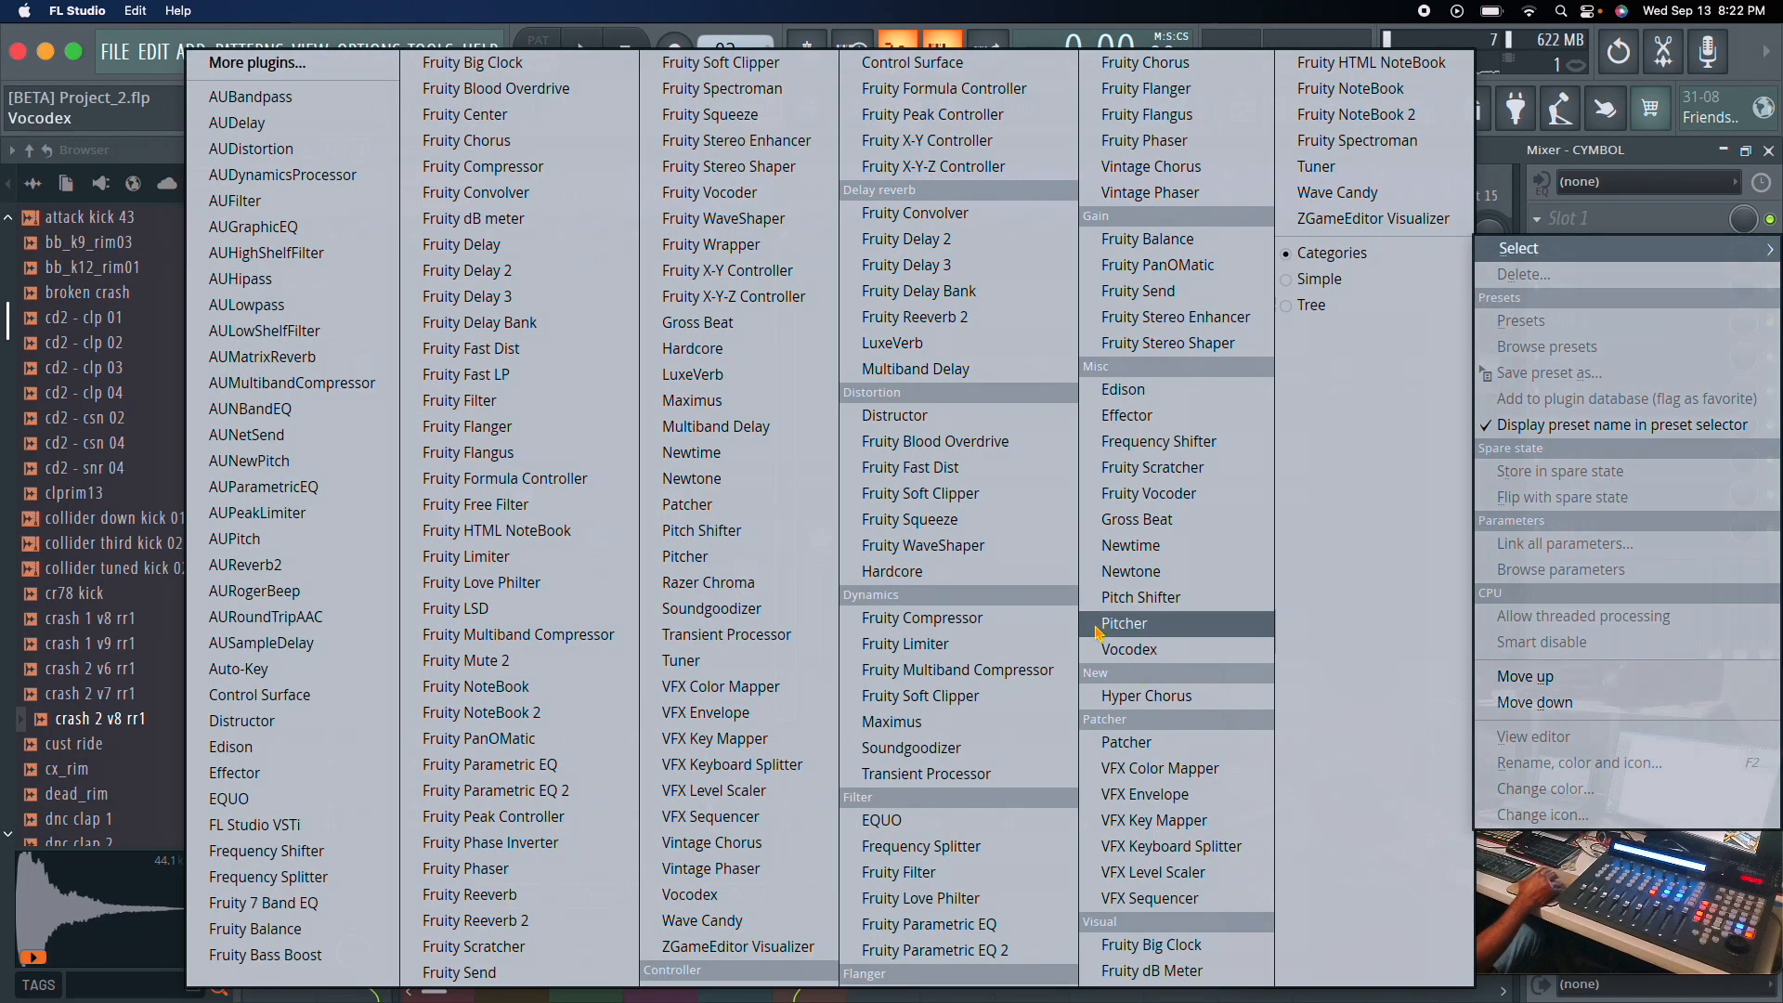
click(939, 948)
click(962, 280)
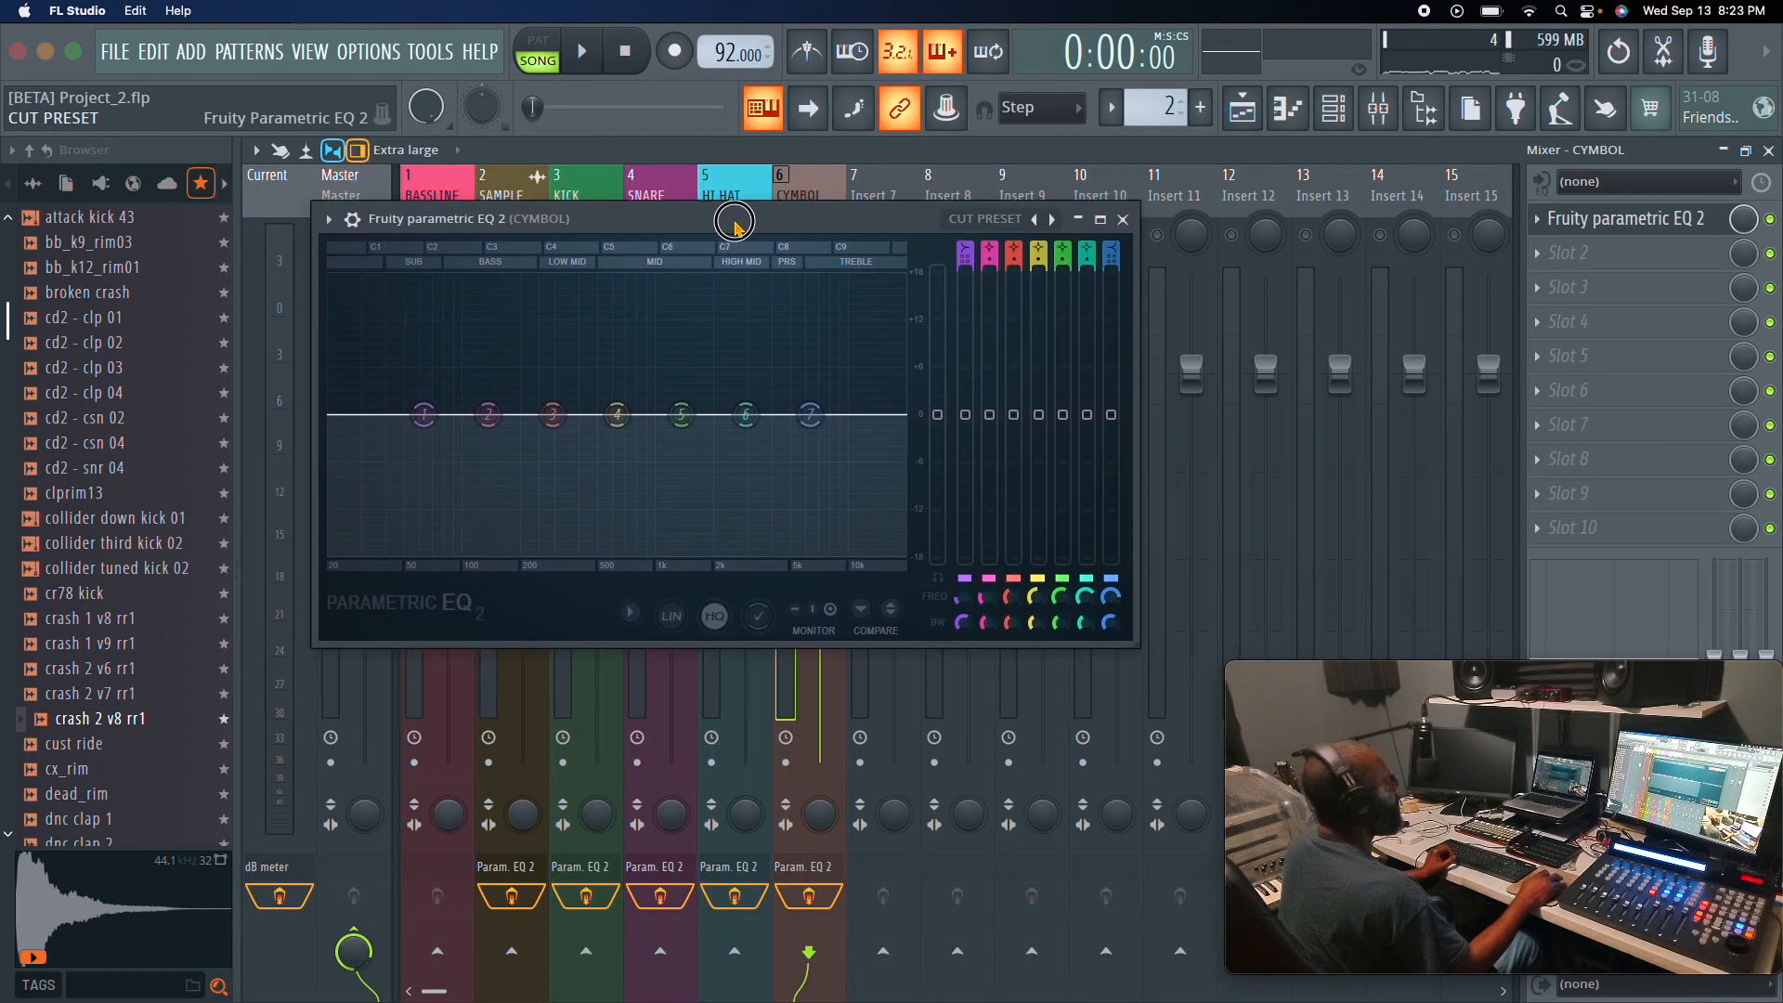
drag(705, 219, 806, 191)
Cut the cymbal's lows below about 850 Hz with band 1, dip band 5 slightly, and roll off the extreme highs with band 7.
key(space)
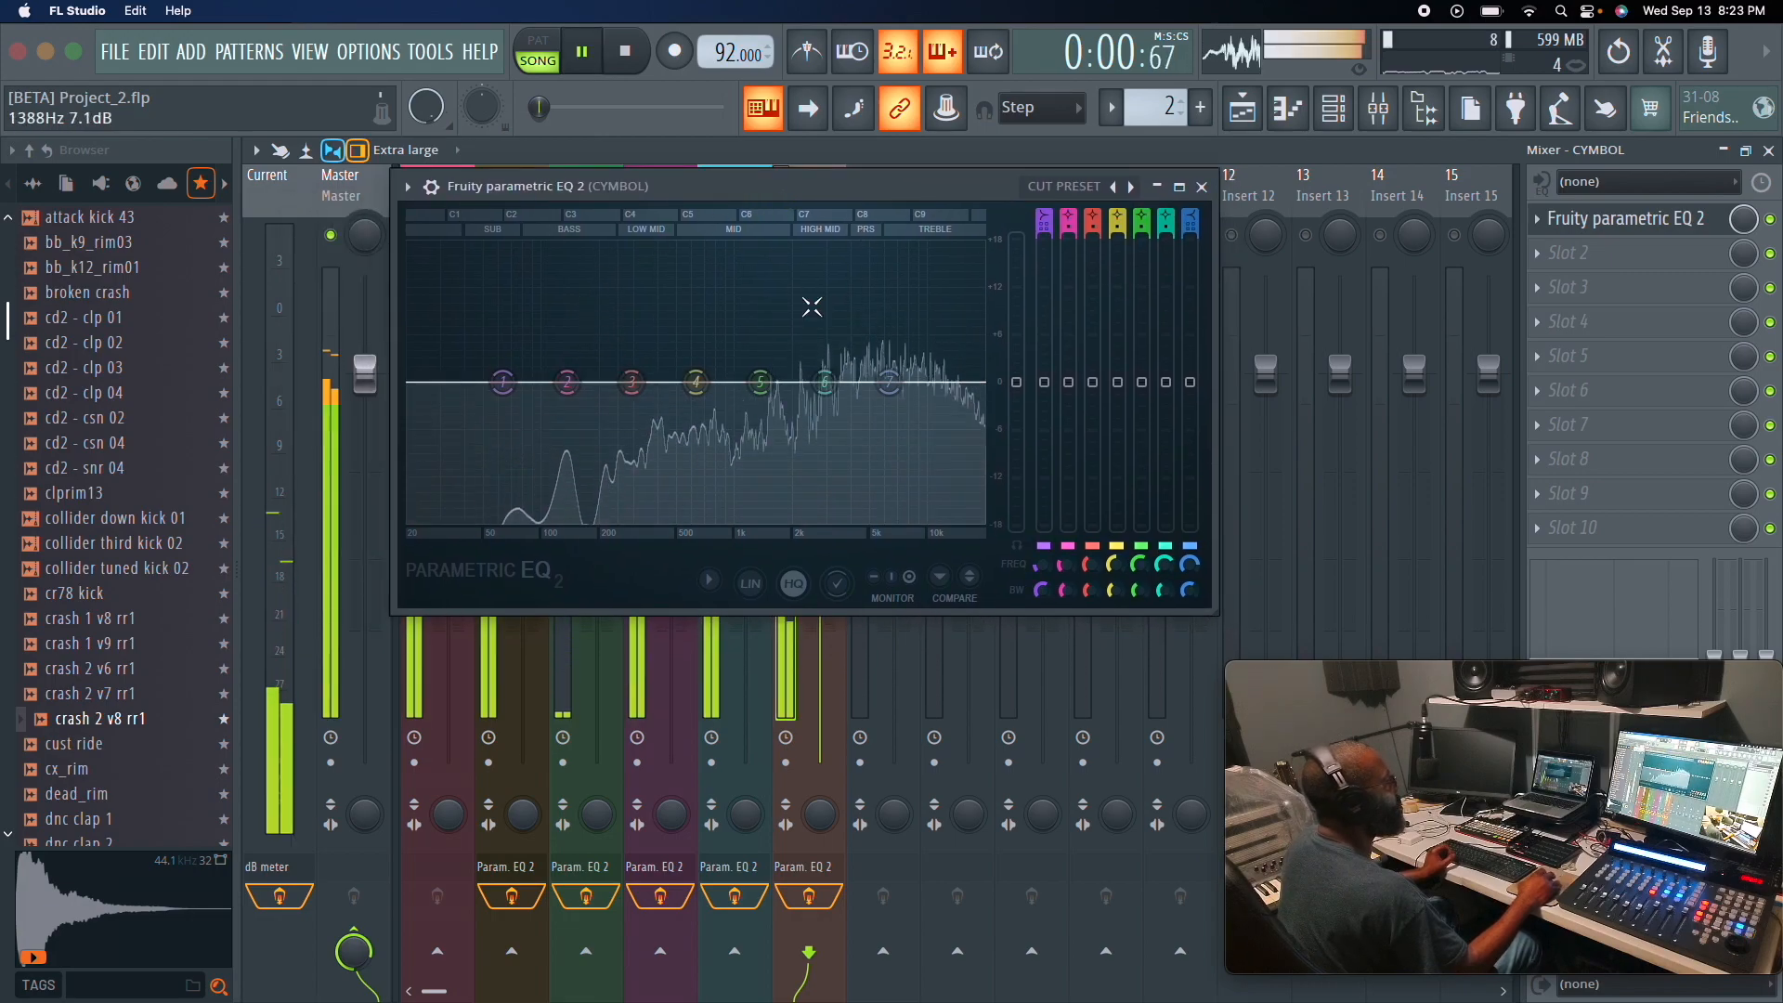
key(space)
drag(1044, 382, 1045, 526)
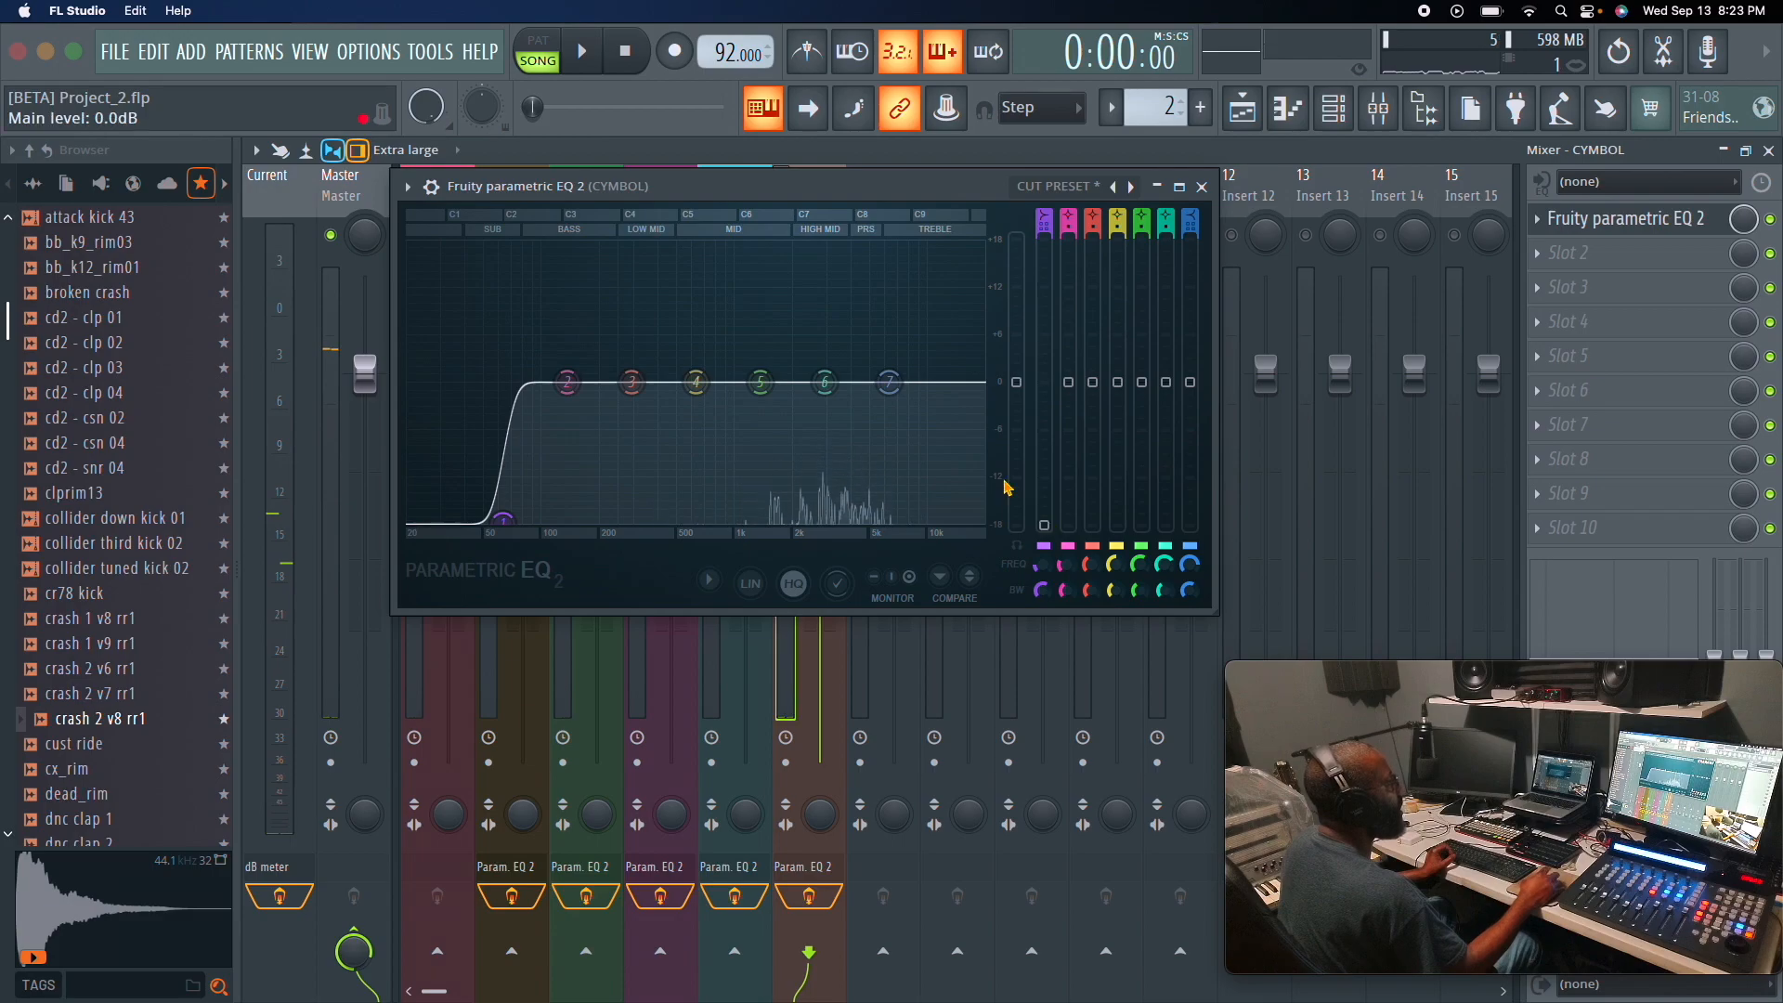
drag(536, 523, 585, 533)
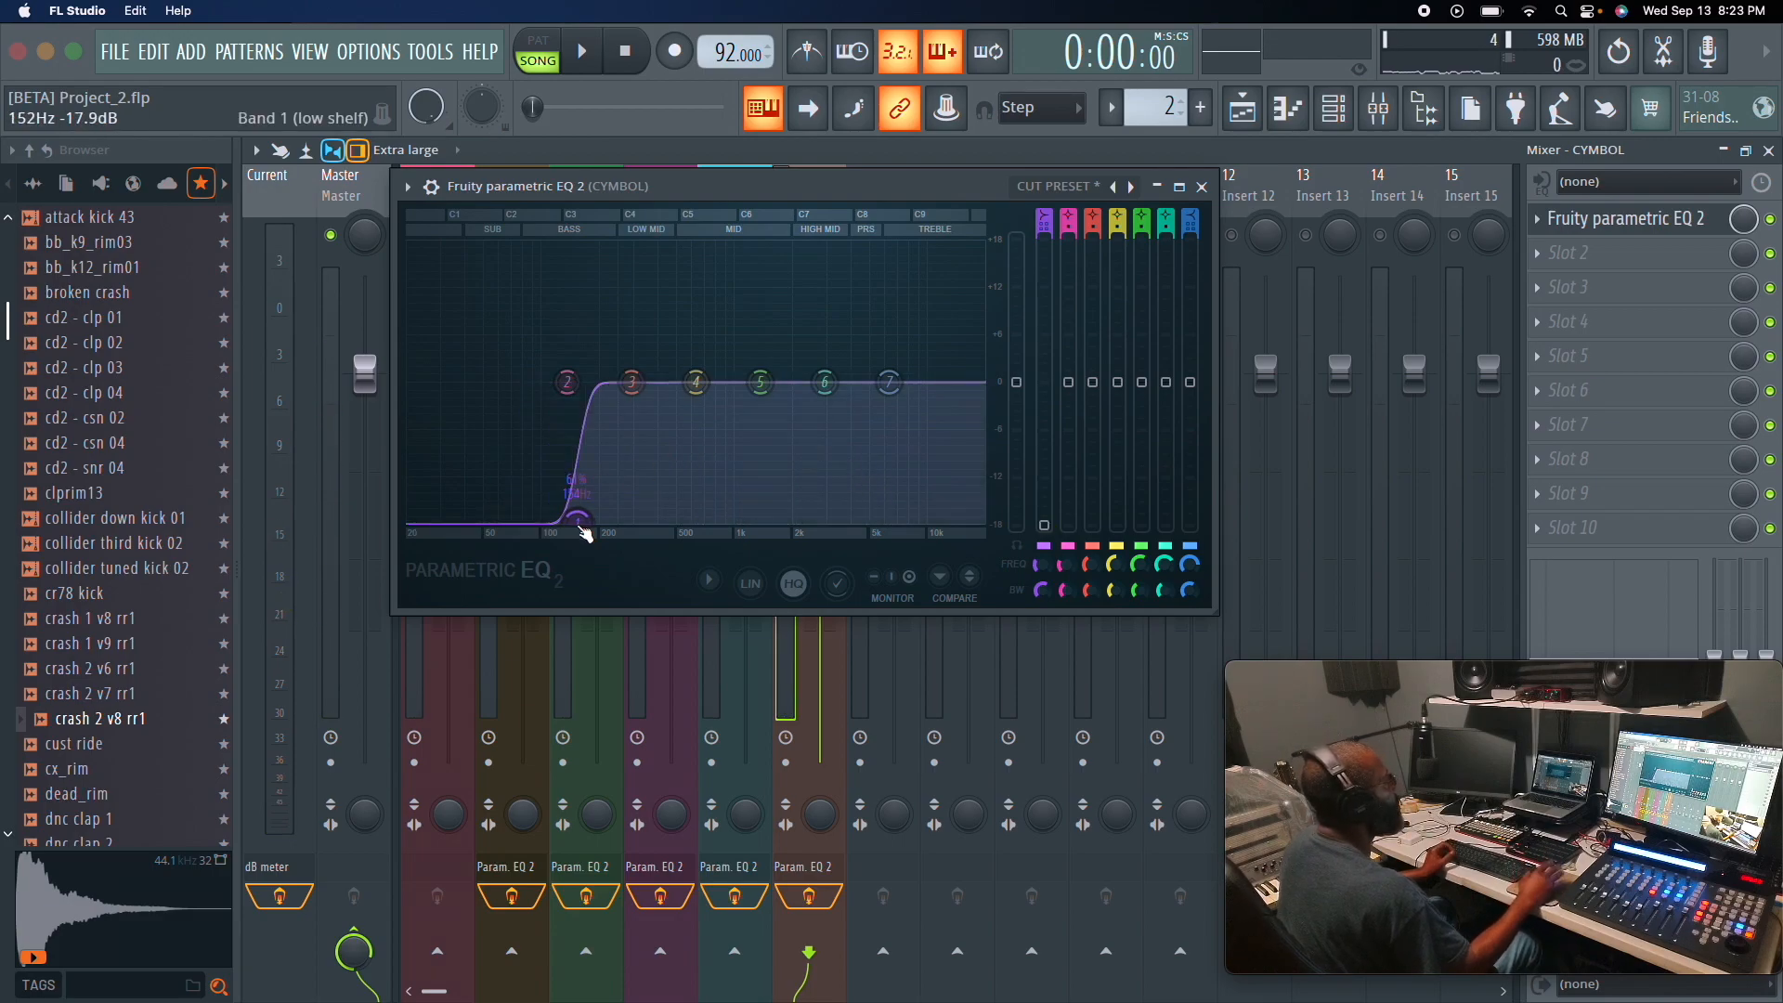
drag(634, 517, 715, 517)
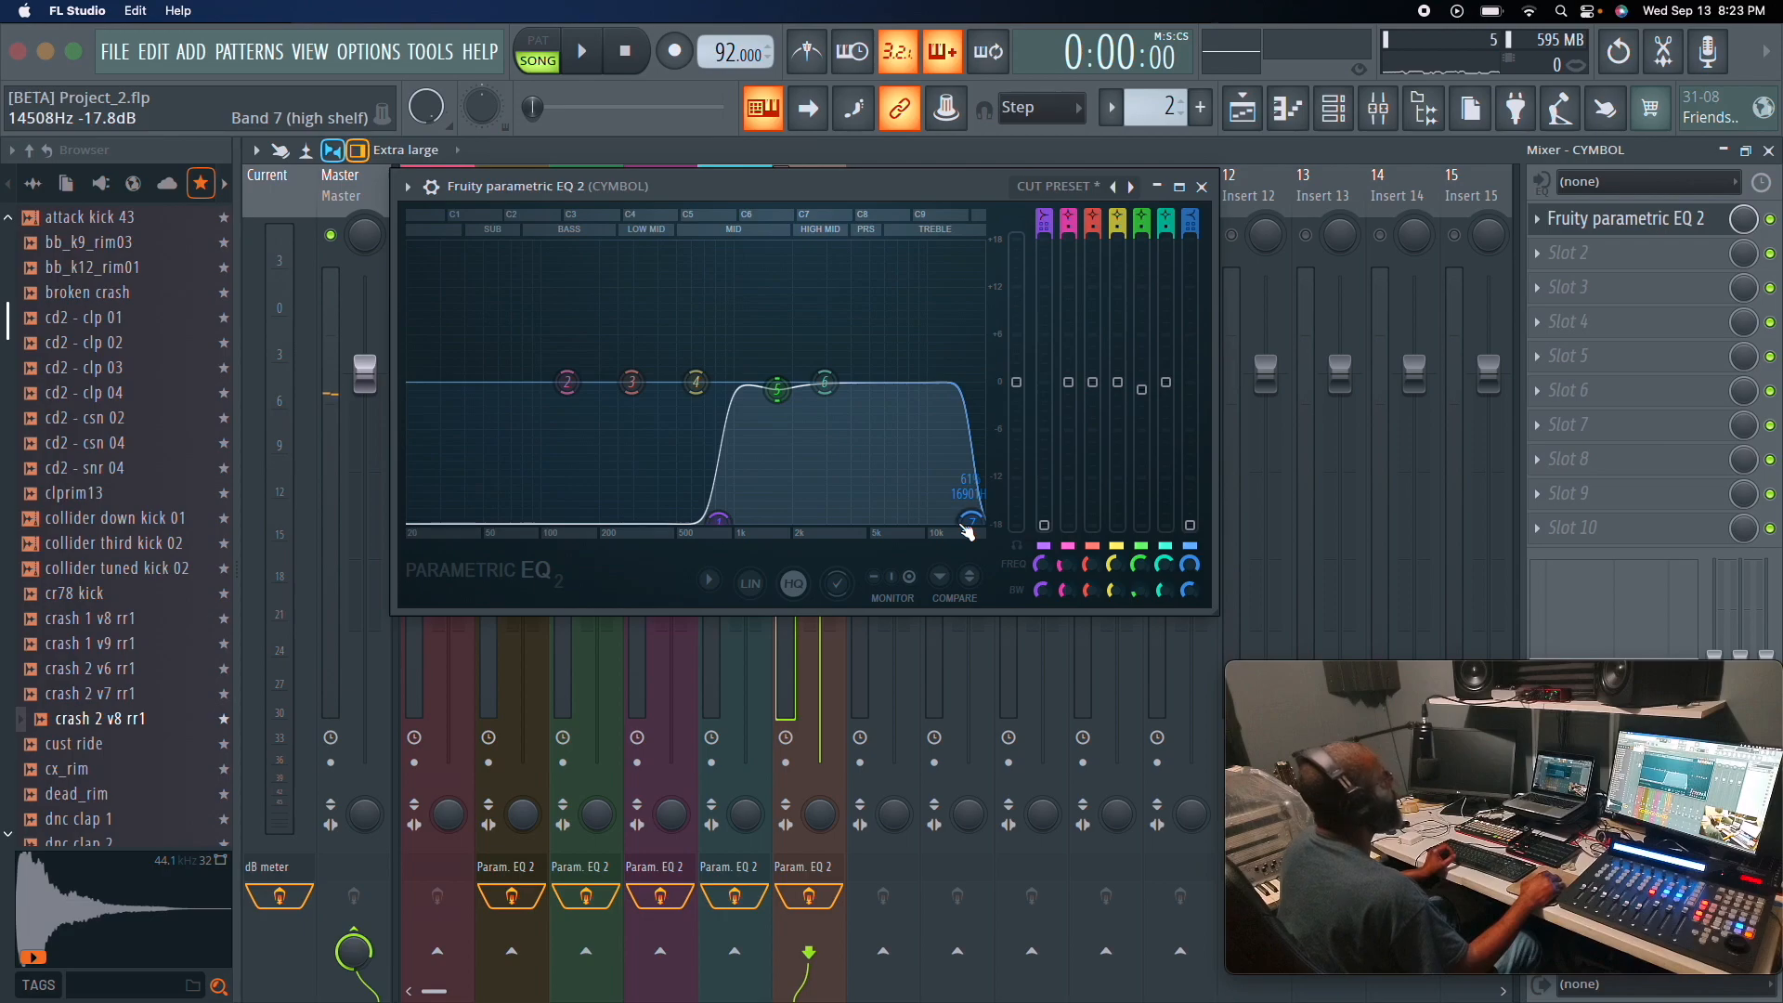
drag(964, 526, 972, 527)
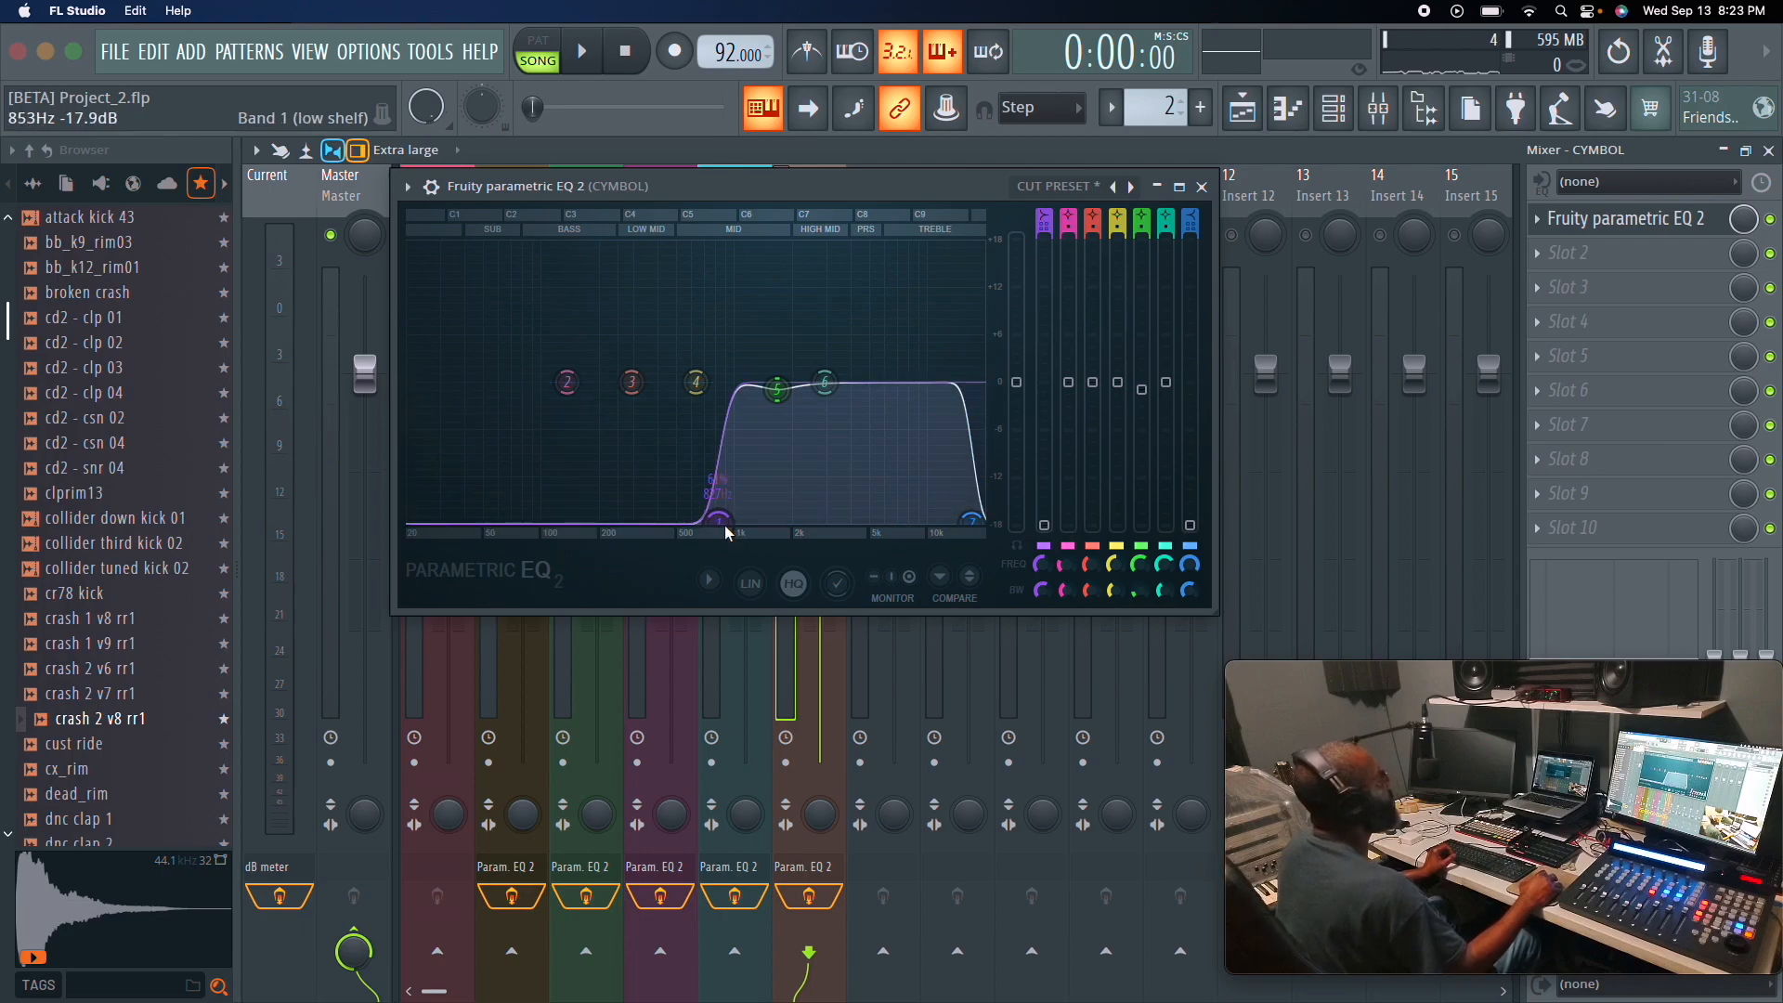
Bring the cymbal's band 1 low cut down to about 300 Hz, dip band 4 by 0.4 dB at 620 Hz with 24% bandwidth, and close the EQ.
key(space)
drag(725, 532, 637, 532)
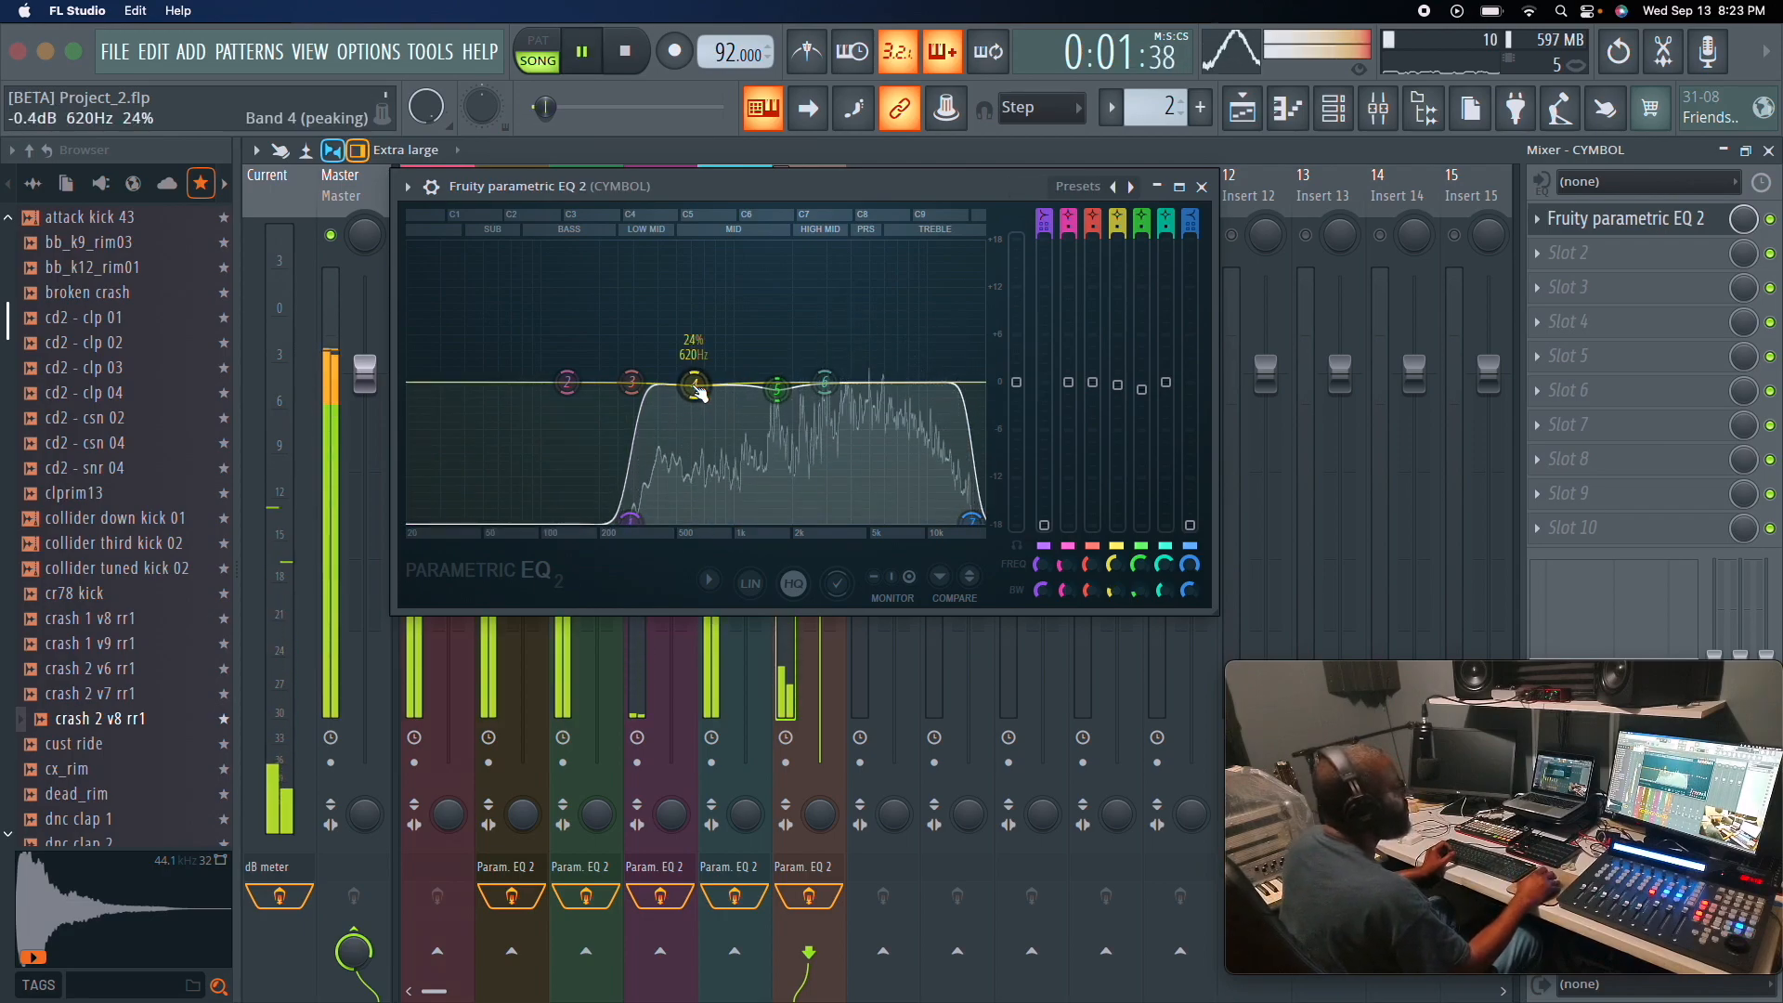
click(1204, 189)
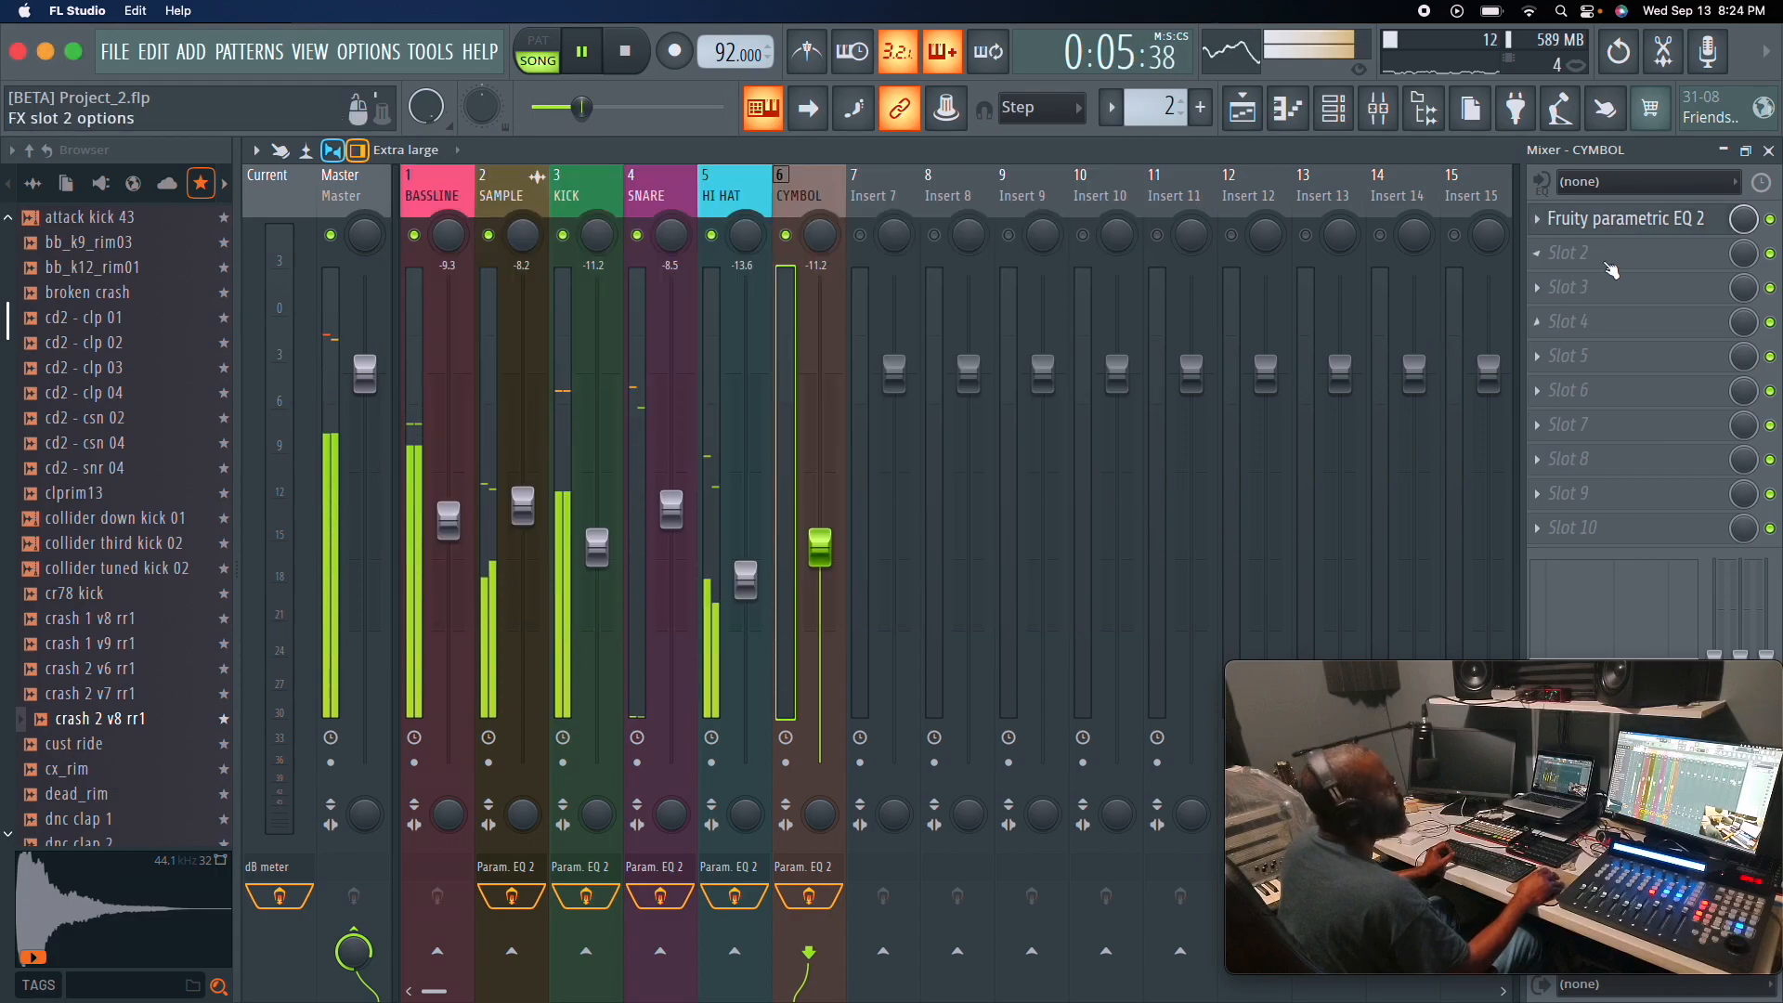
key(space)
key(space)
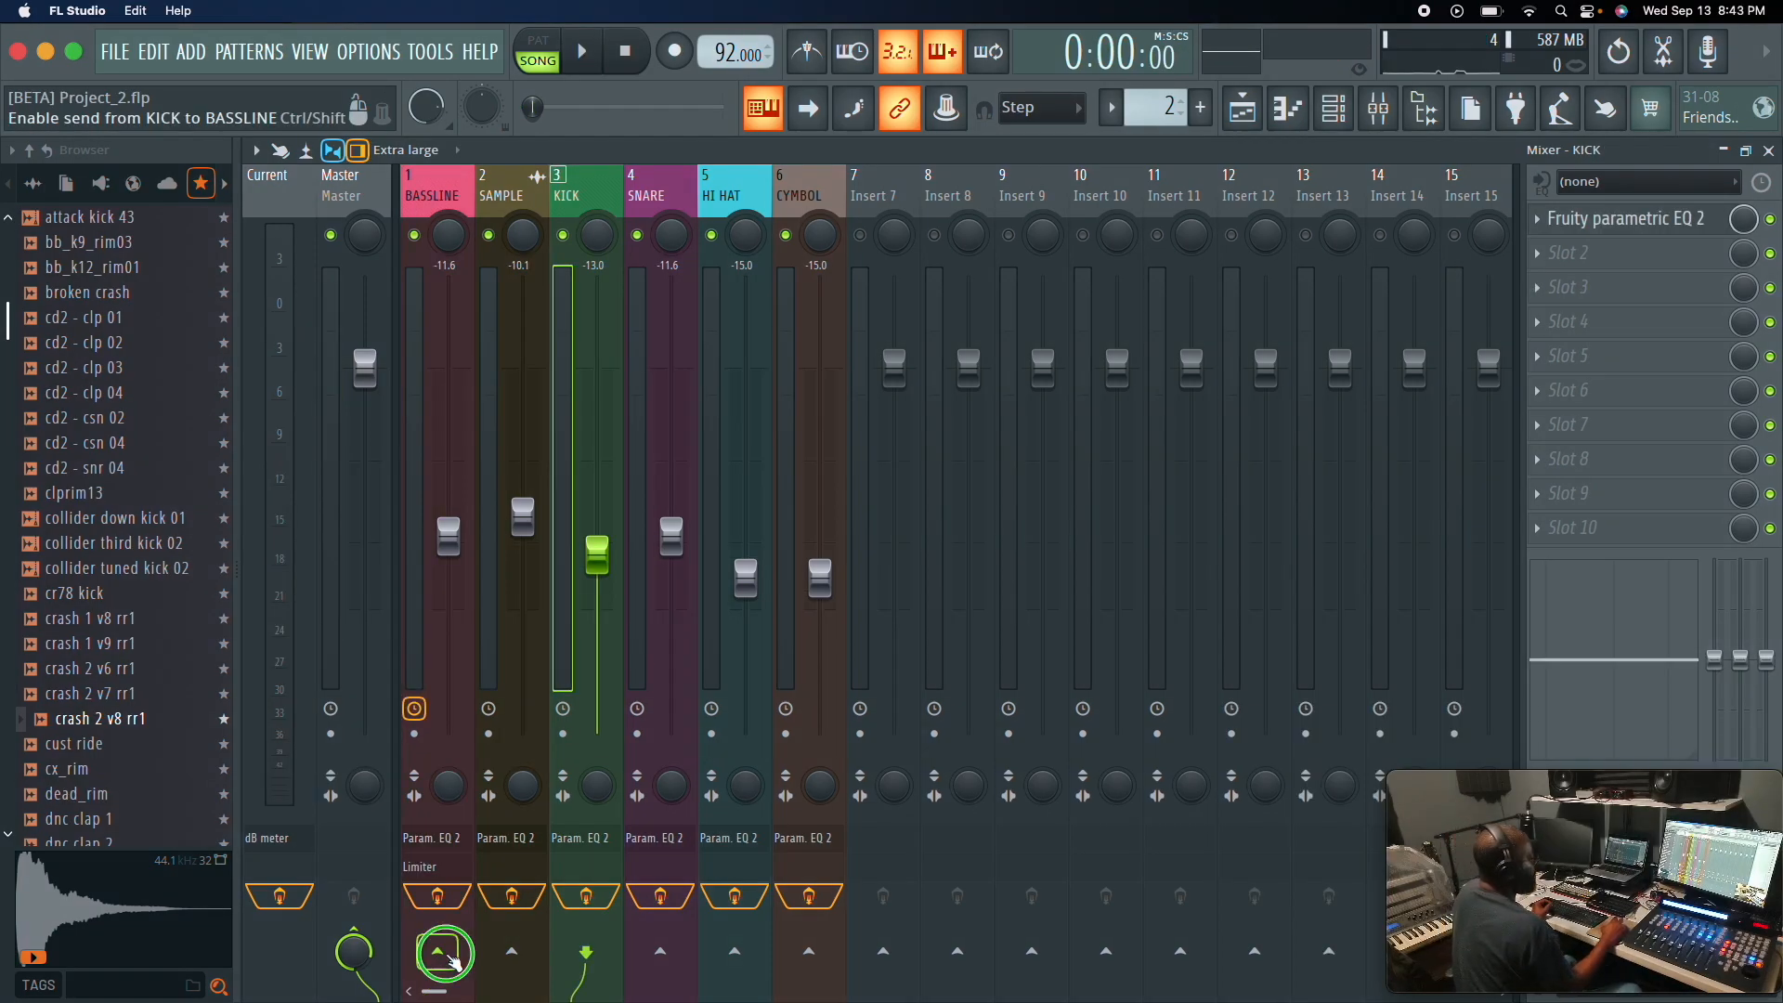
Sidechain the KICK track to the BASSLINE track, and open the Fruity Limiter on BASSLINE.
right_click(455, 962)
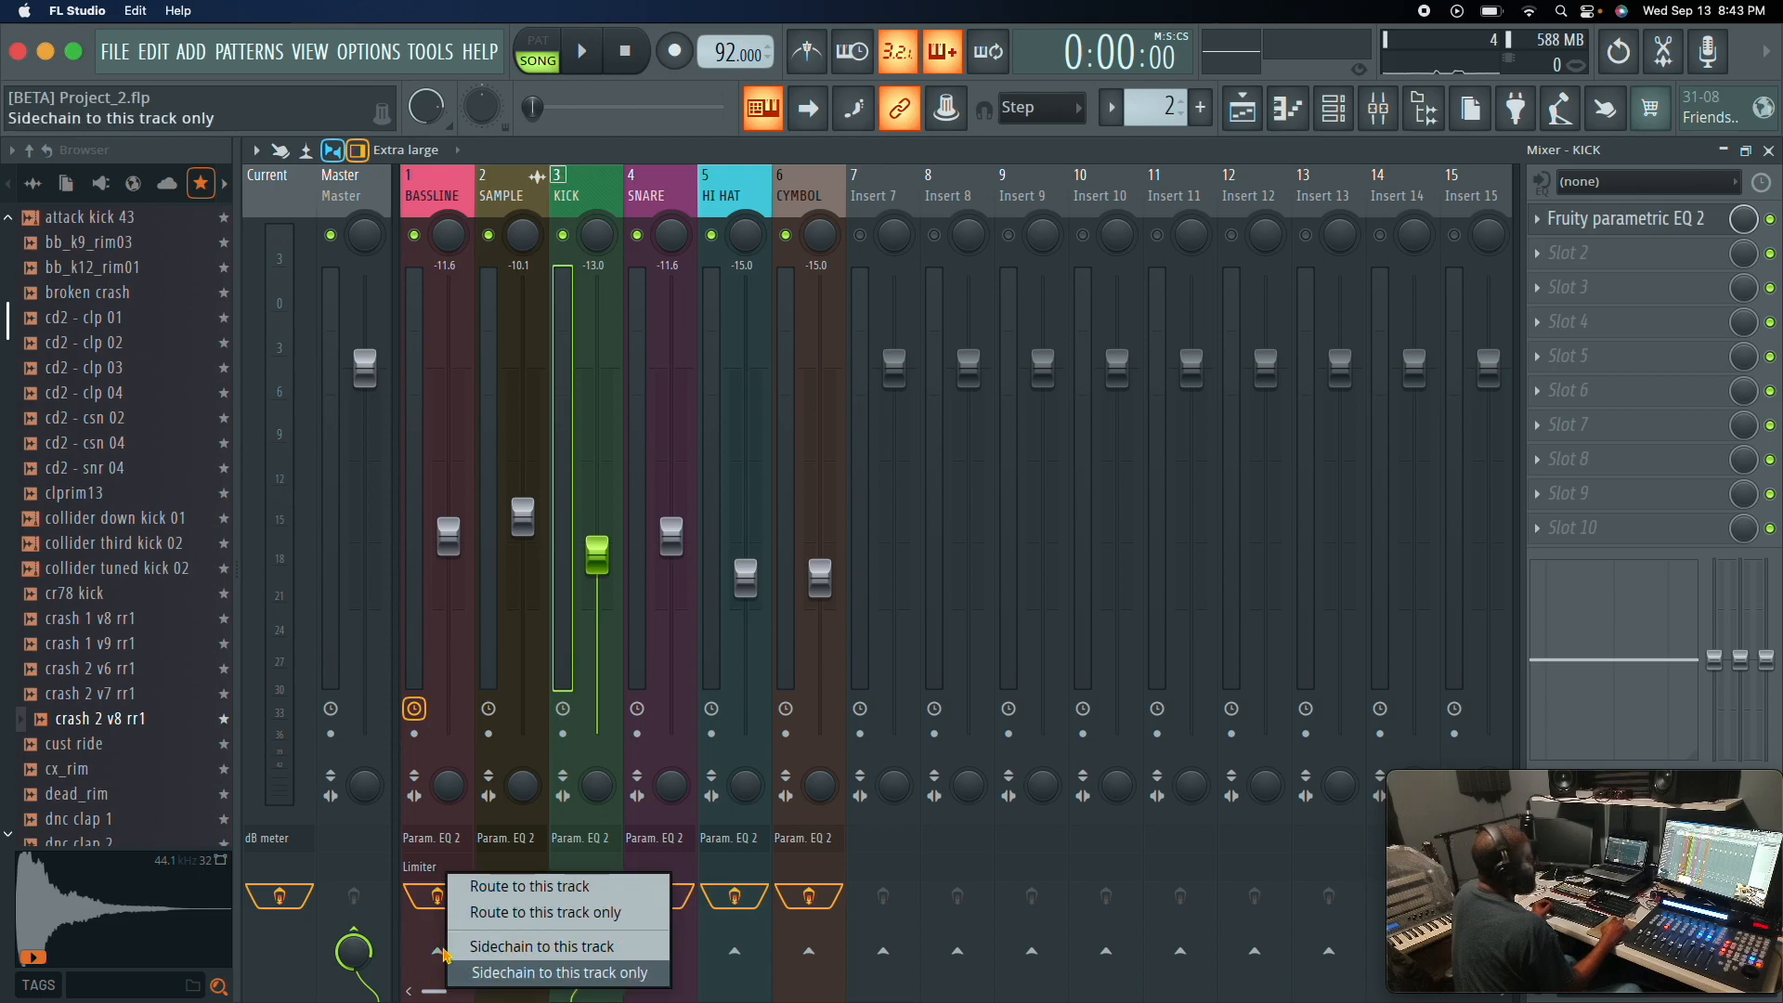
click(499, 949)
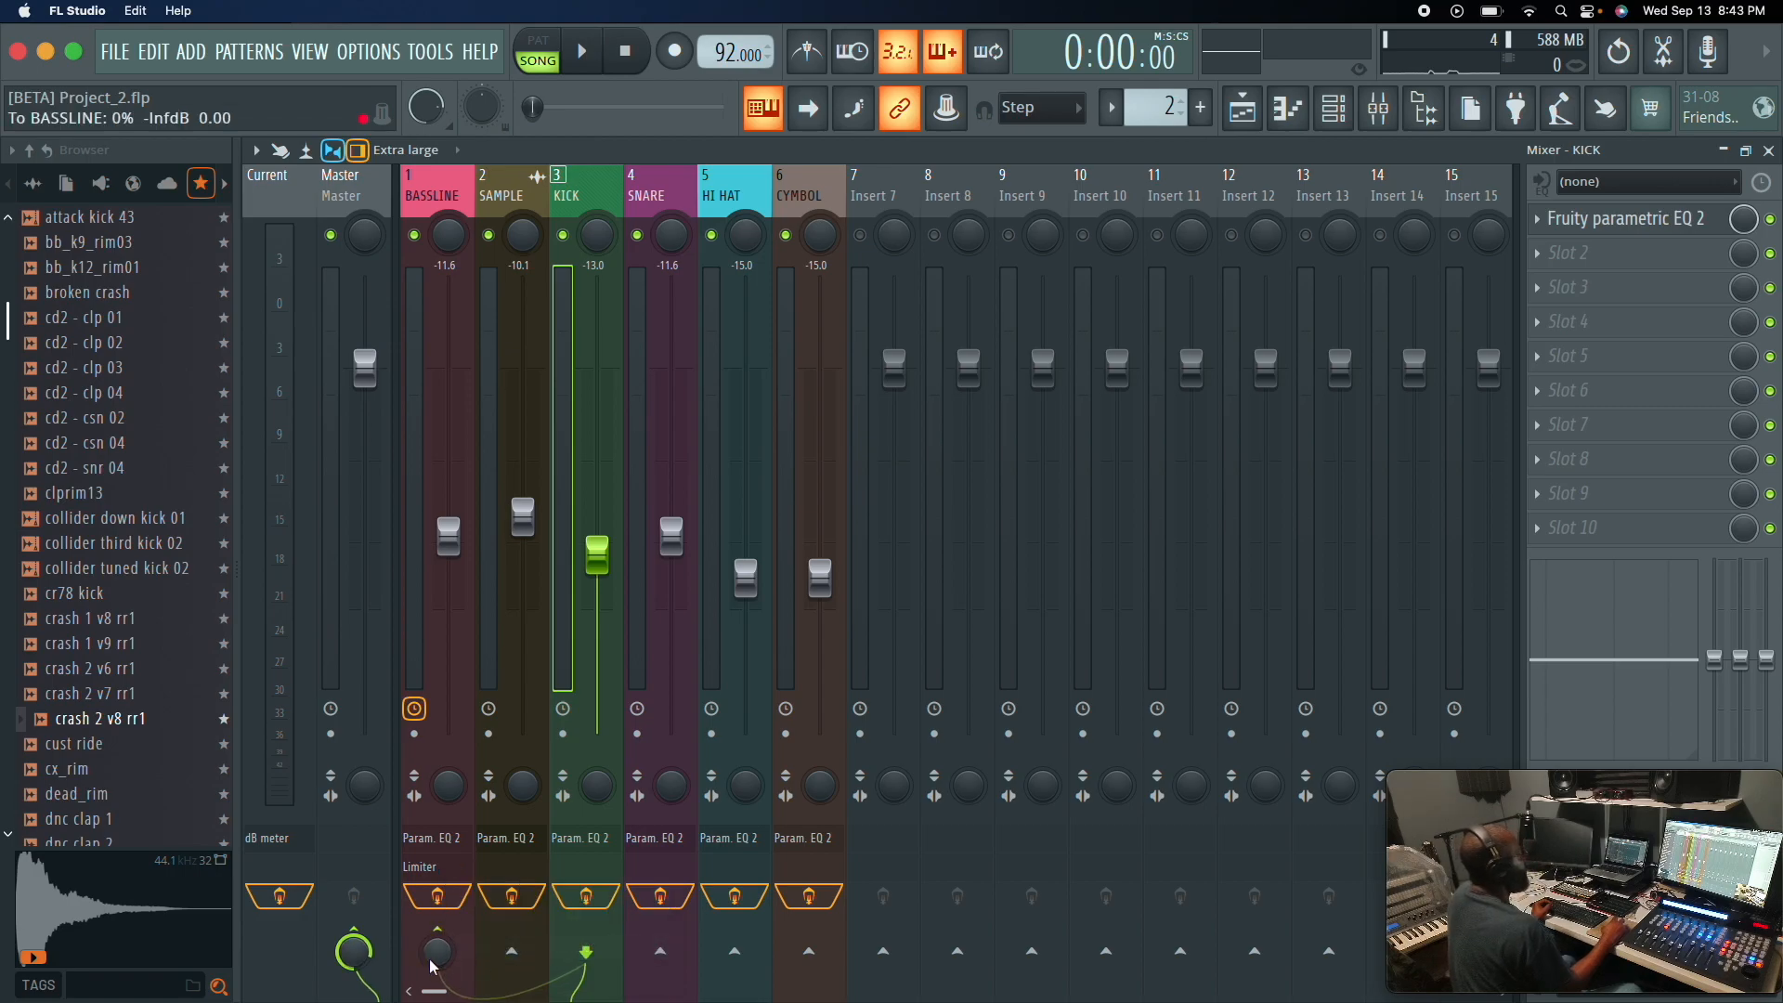
click(426, 179)
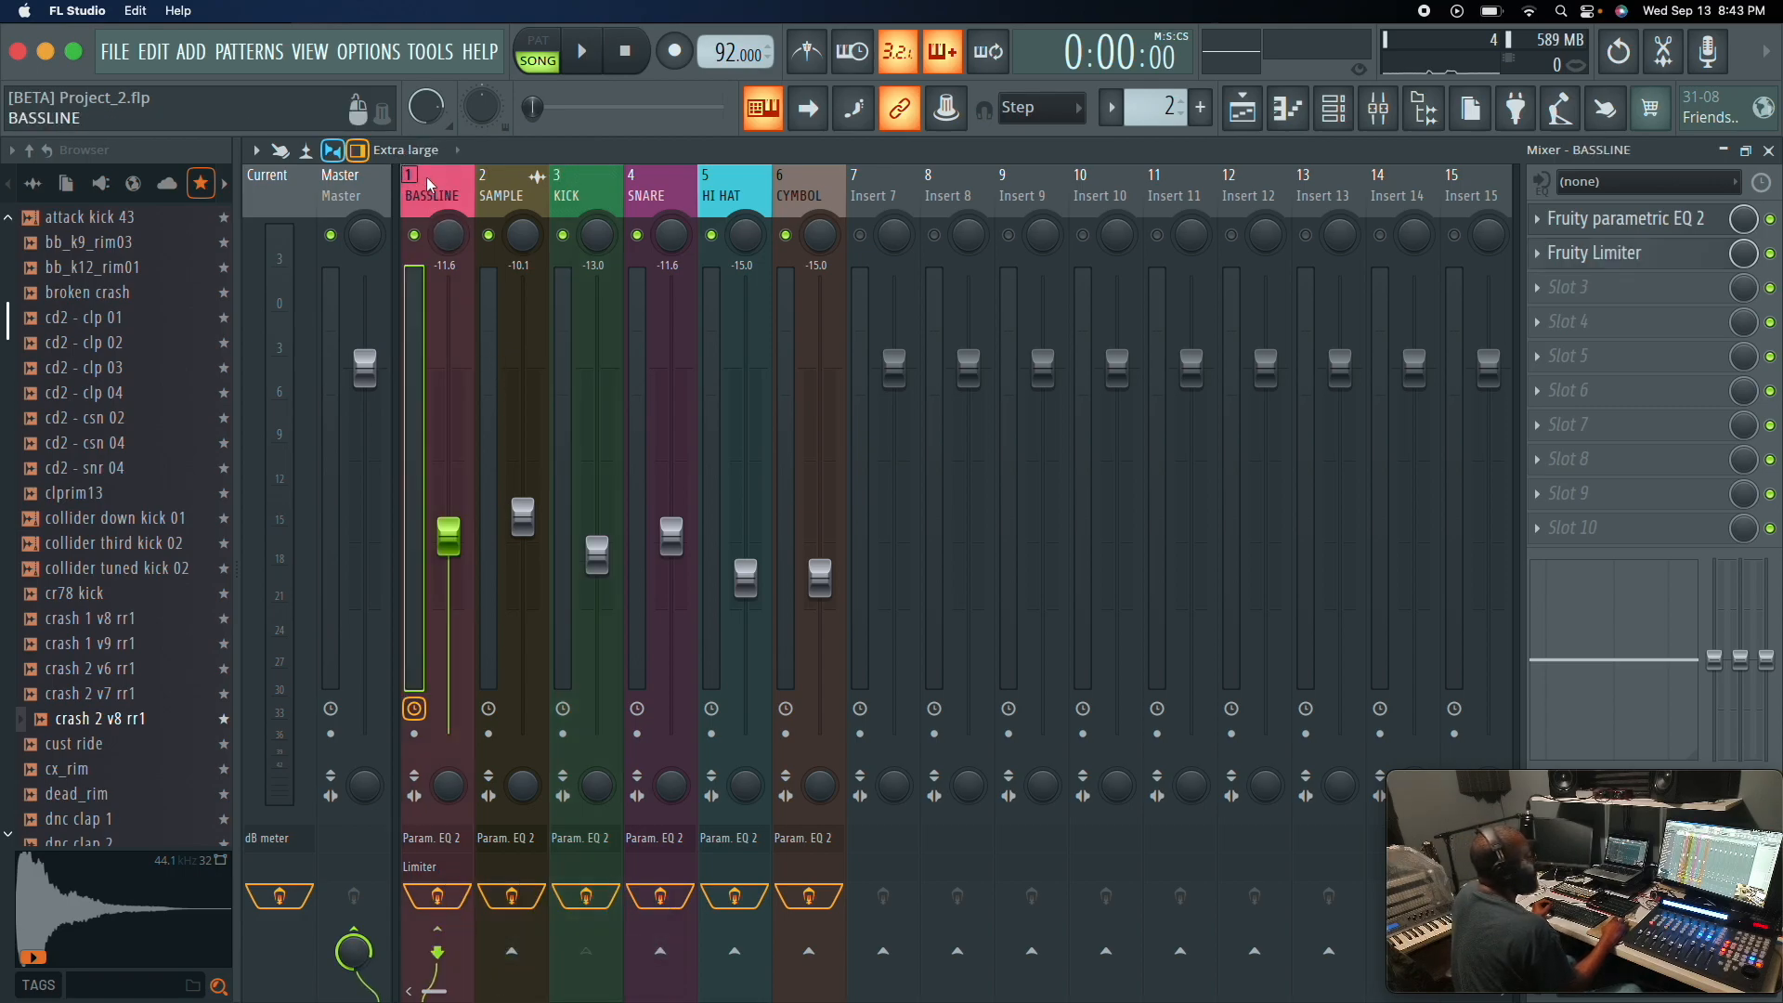
click(1583, 260)
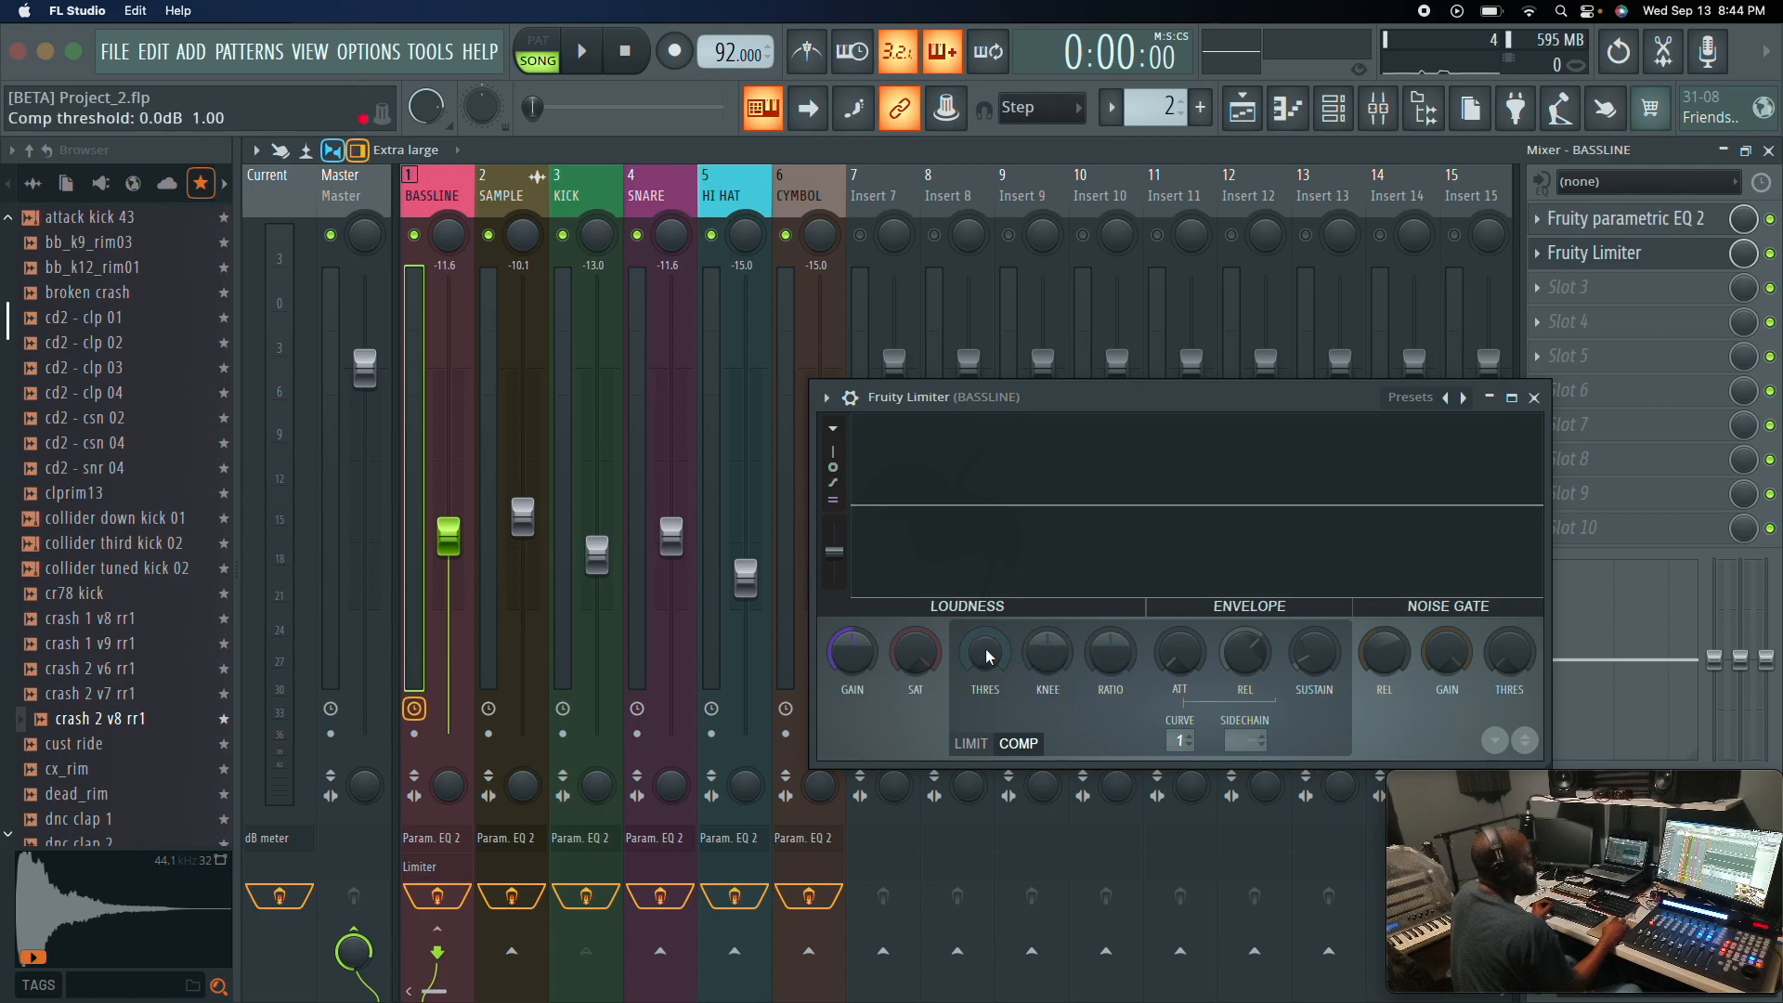
Lower the BASSLINE limiter's compressor threshold to -9.1 dB and set its sidechain input to 1.
key(space)
drag(989, 656, 989, 683)
key(space)
click(1250, 742)
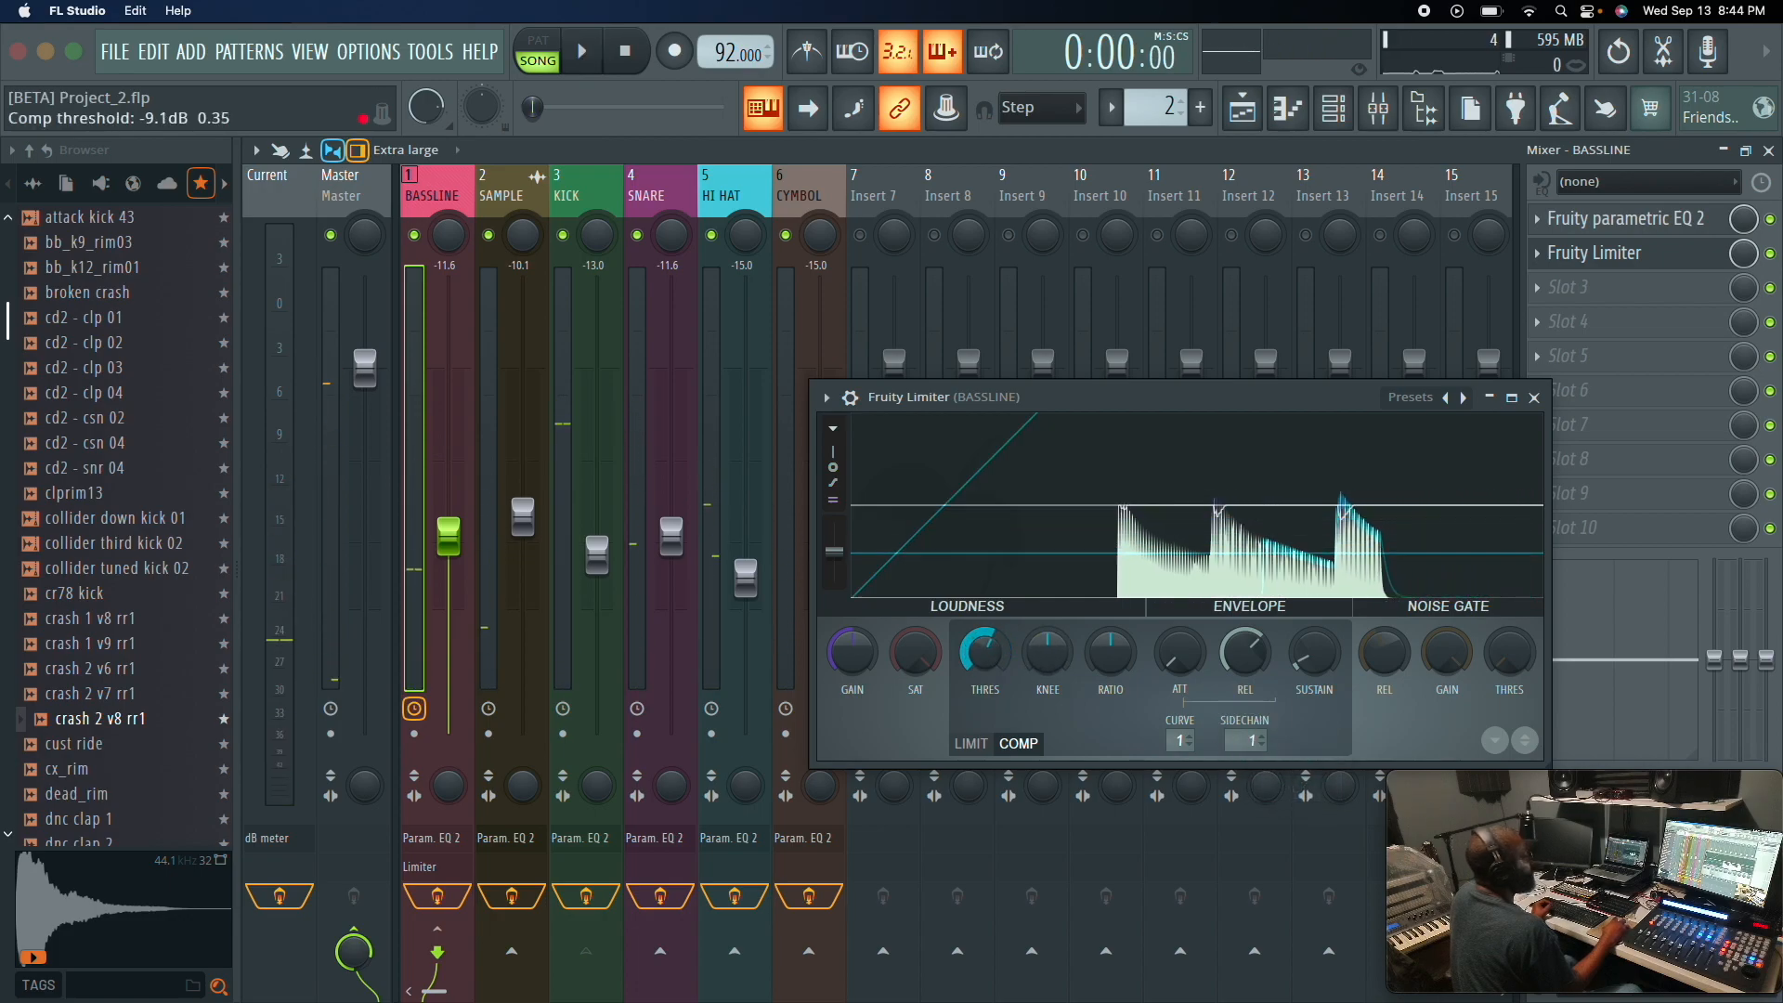
Set the bassline compressor's ratio to 20.0:1 and raise its knee while the song plays.
key(space)
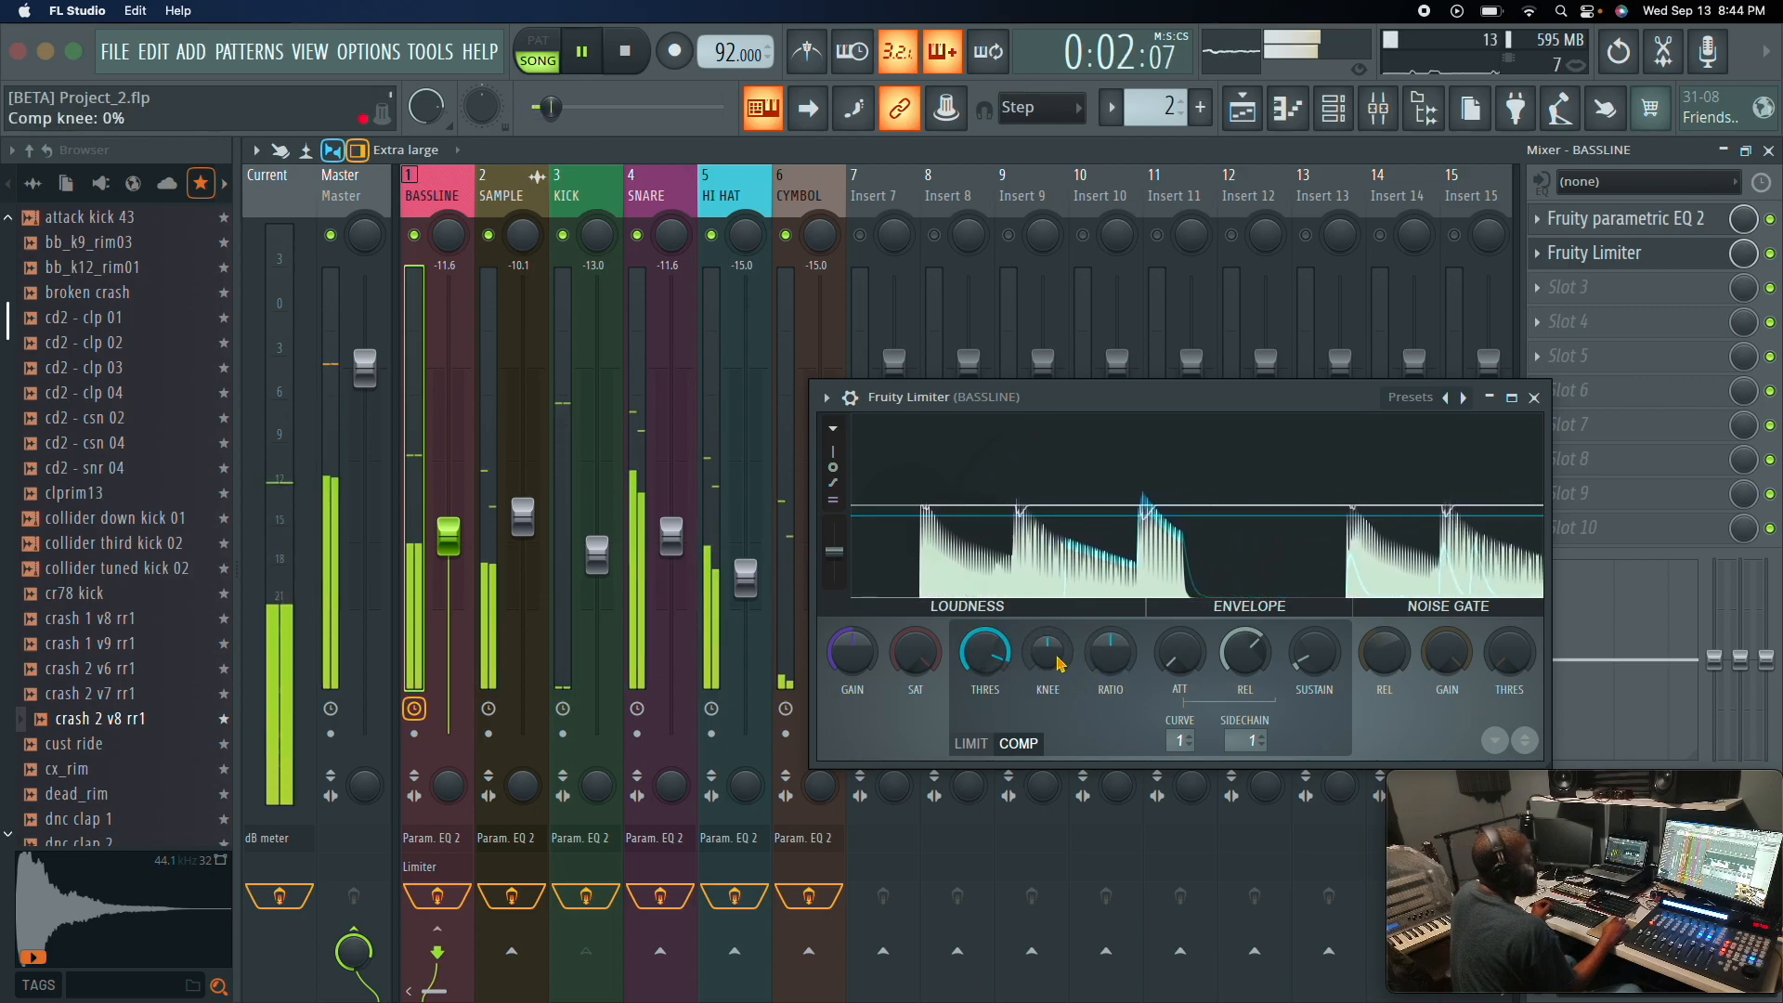
drag(1111, 652, 1110, 577)
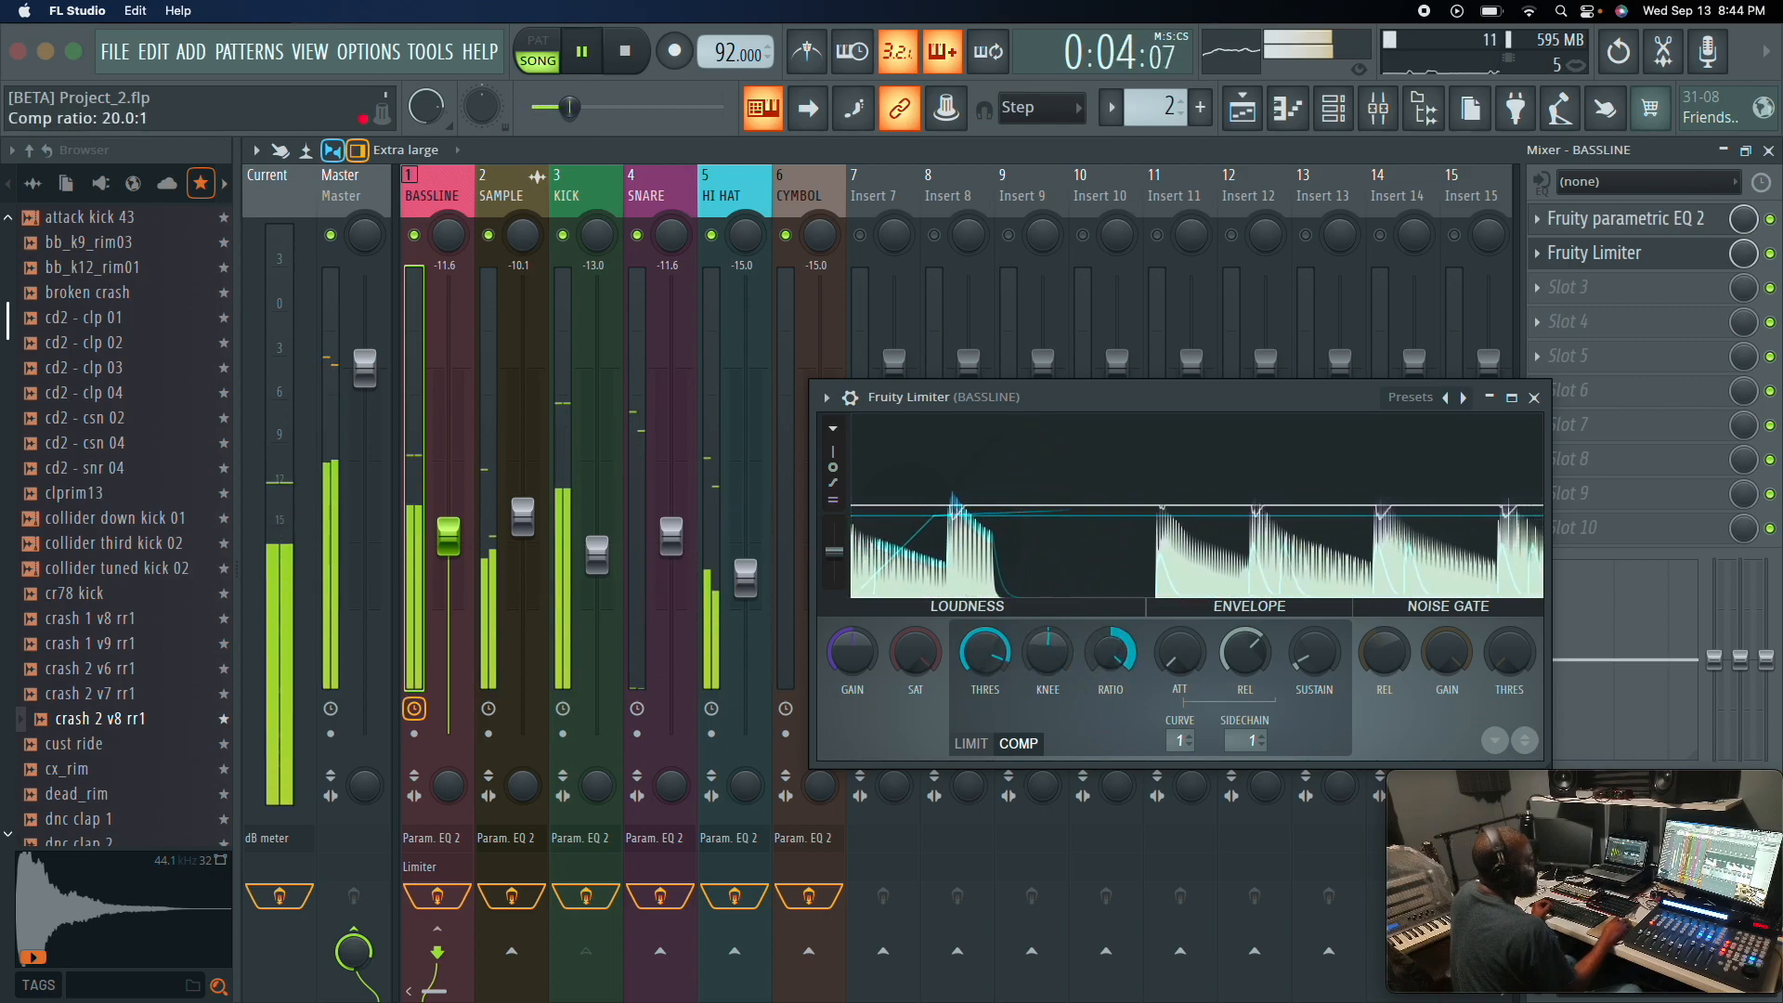
drag(1047, 652, 1047, 613)
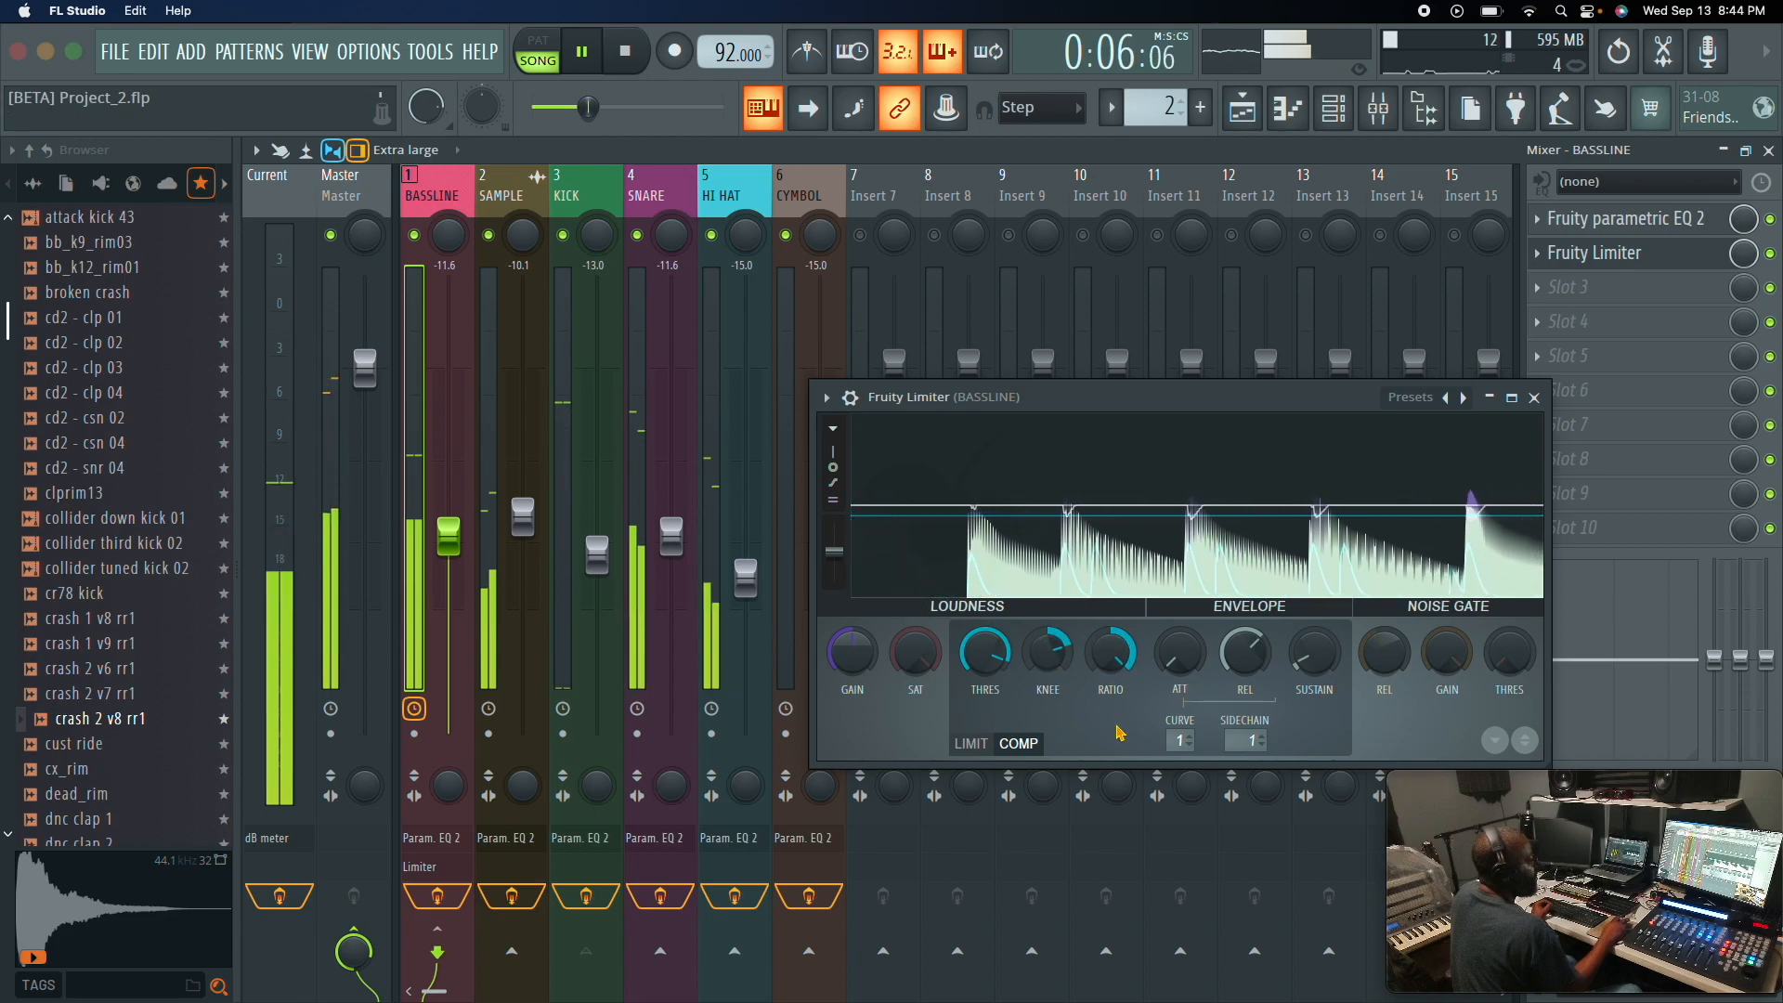
Raise the bassline compressor's attack slightly, set its threshold to -4.1 dB, and stop playback.
drag(1177, 665, 1177, 633)
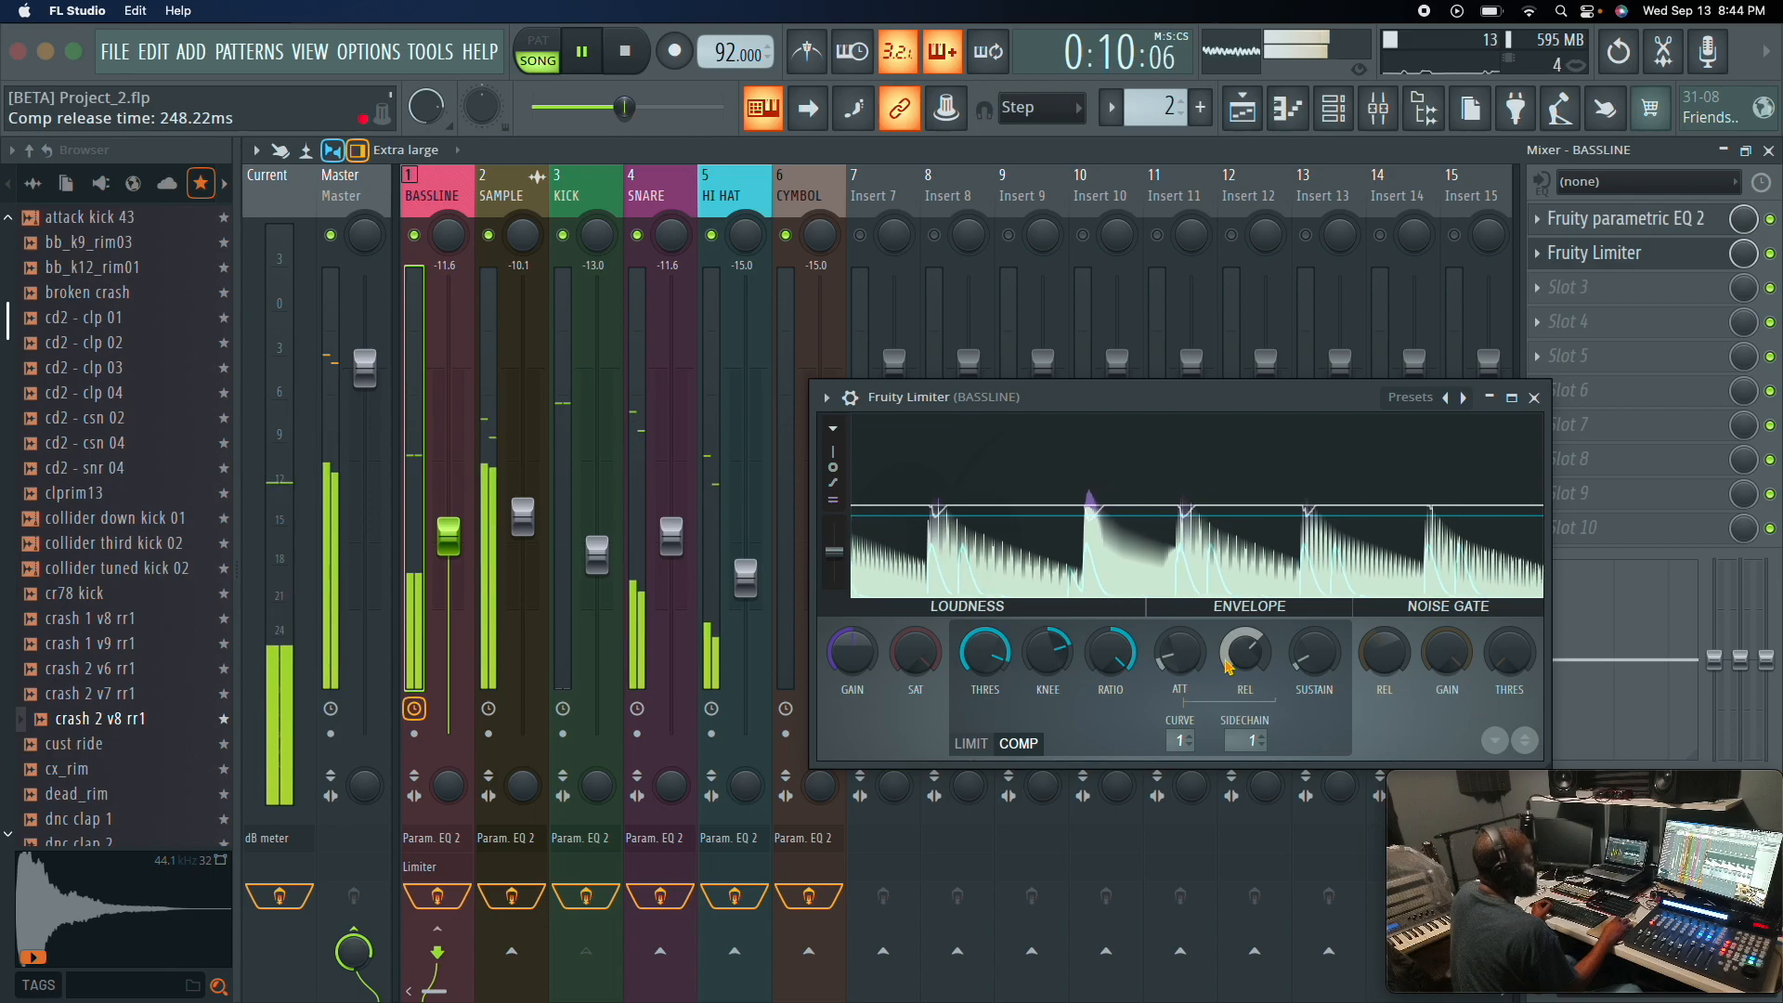
mouse_move(984, 653)
mouse_down()
mouse_move(984, 712)
mouse_move(984, 646)
mouse_up()
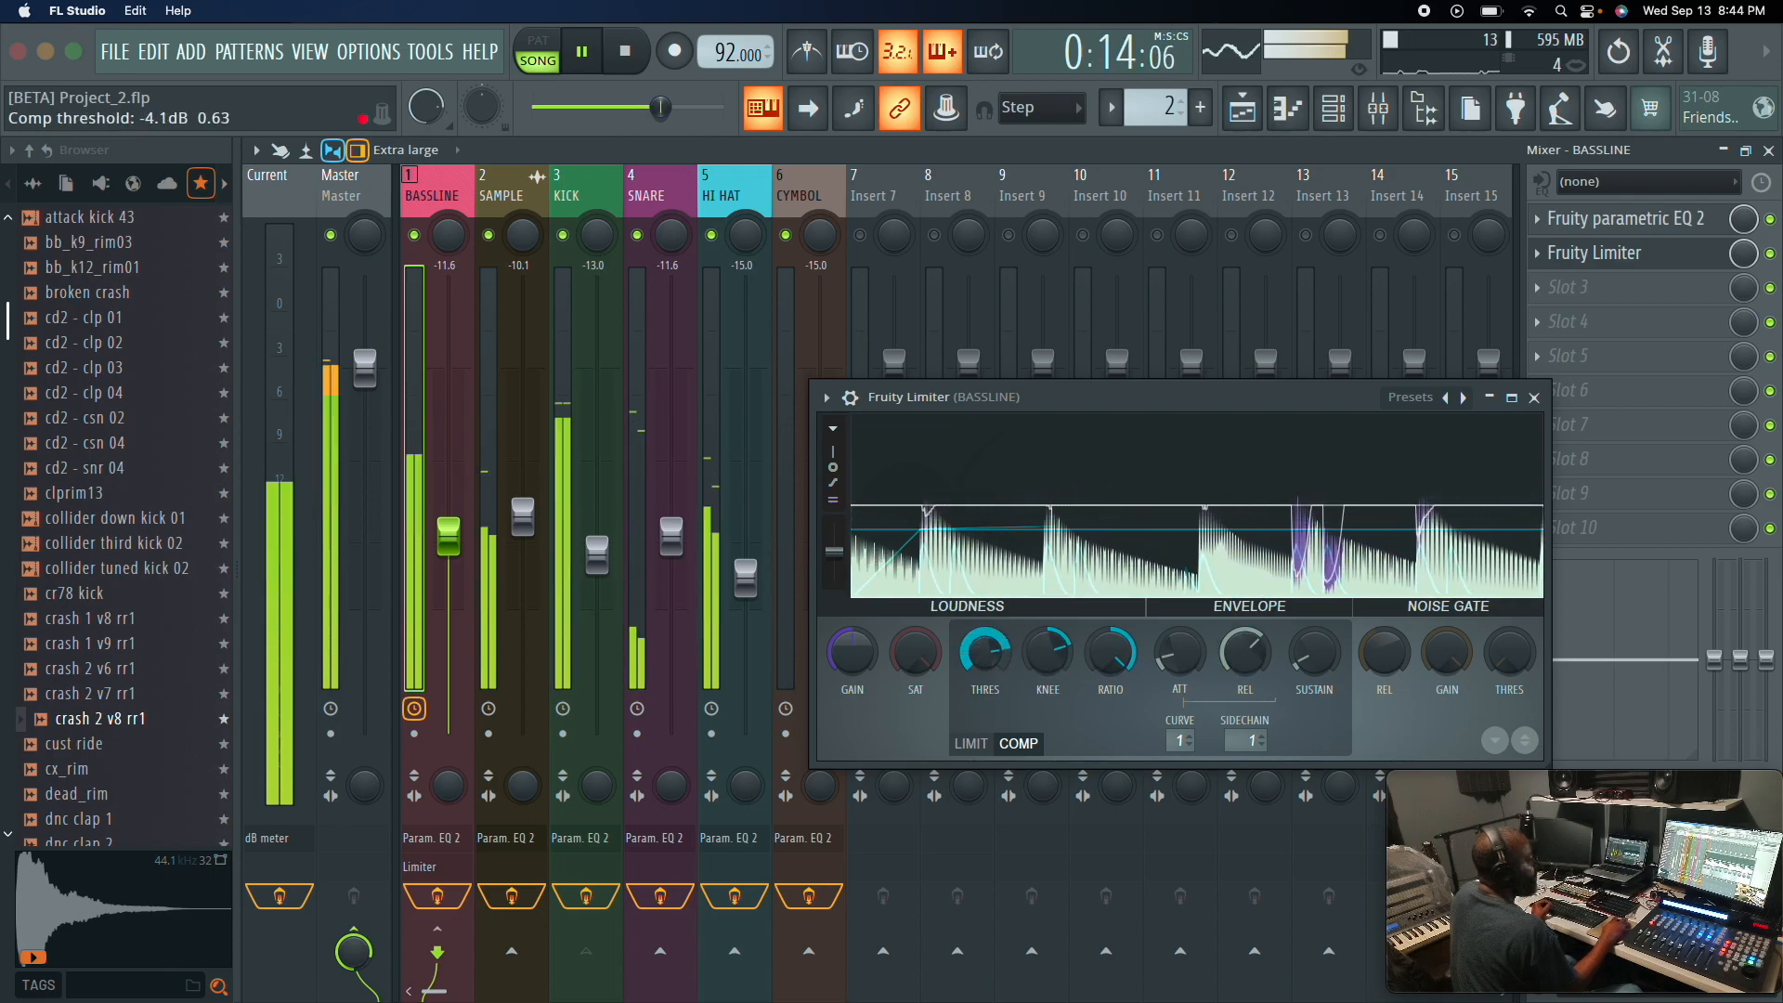
key(space)
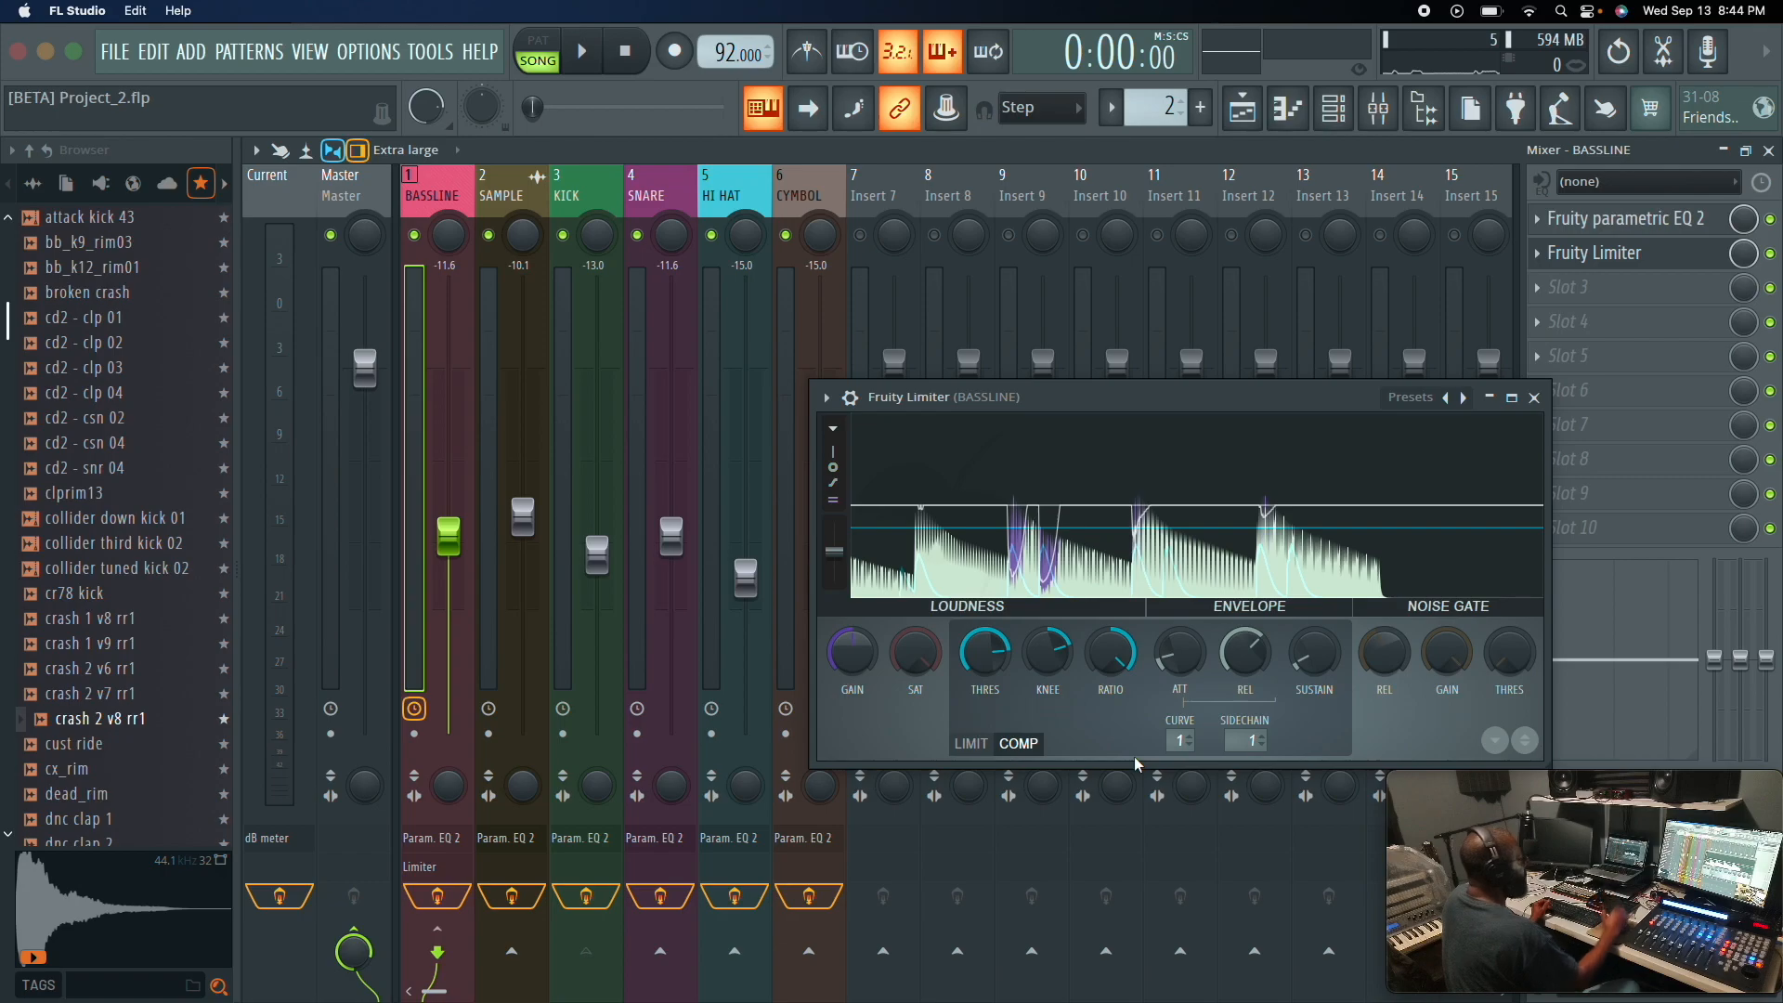
Set the BASSLINE compressor's threshold to -3.8 dB while the song plays, and close the Fruity Limiter.
key(space)
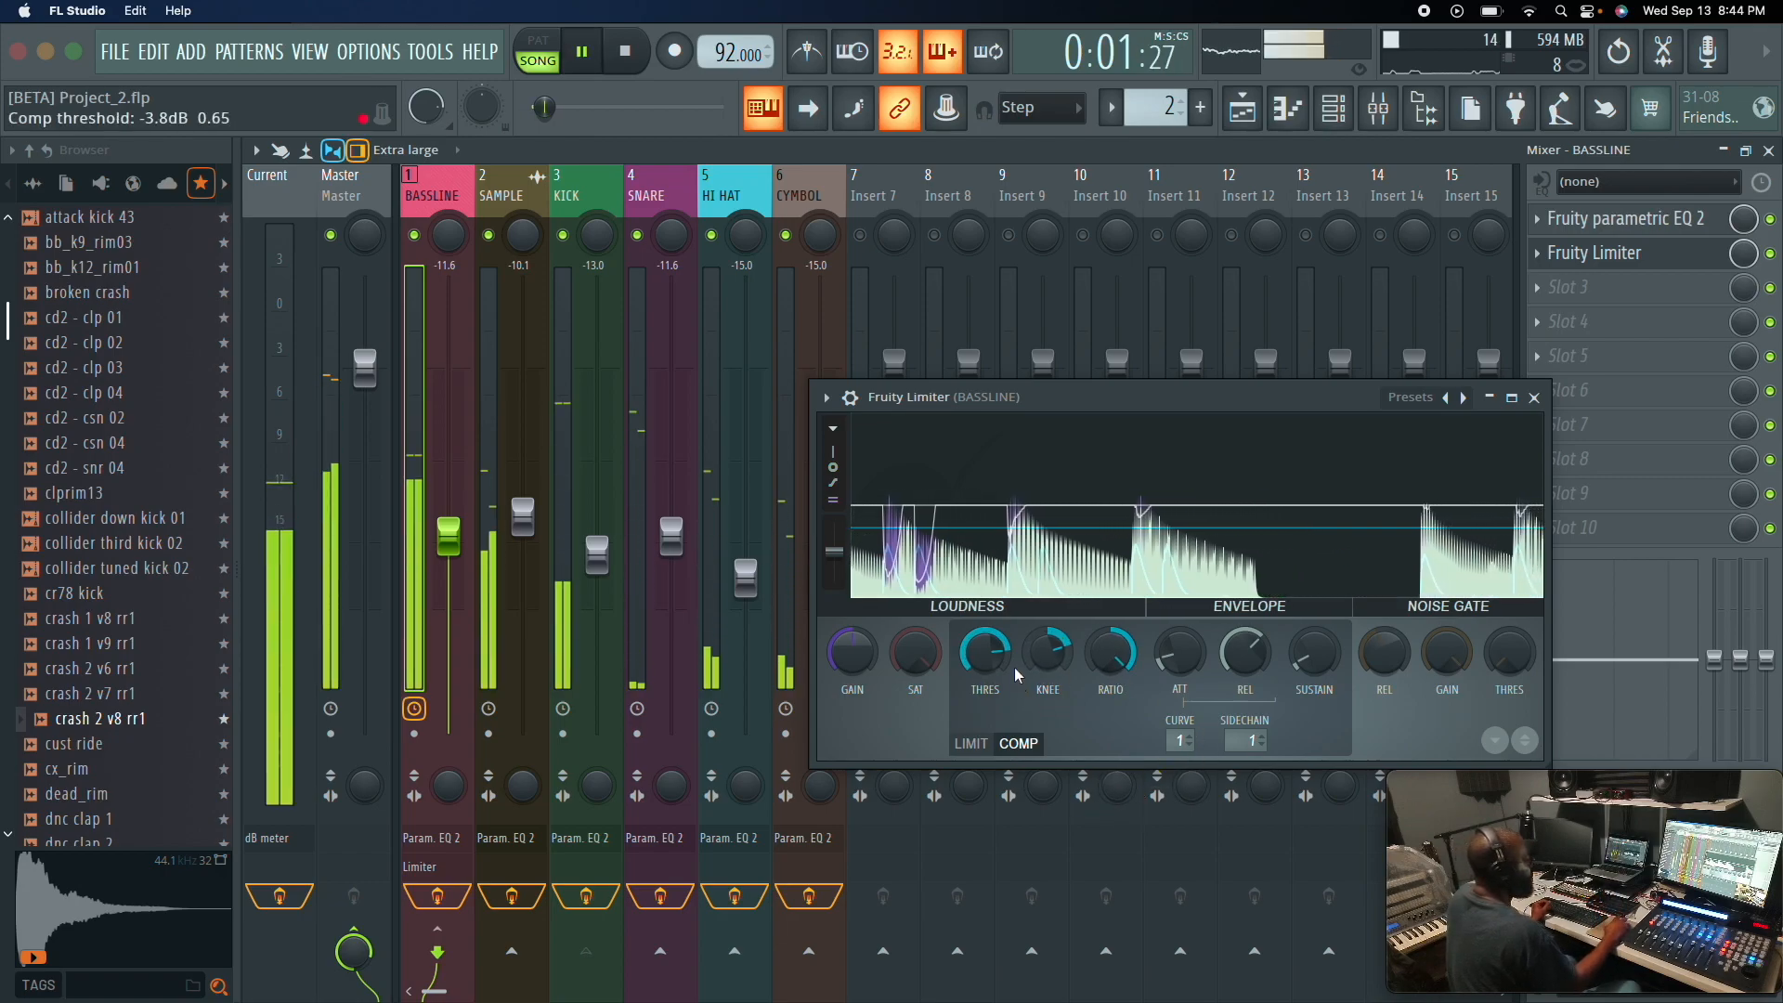
drag(993, 656, 994, 655)
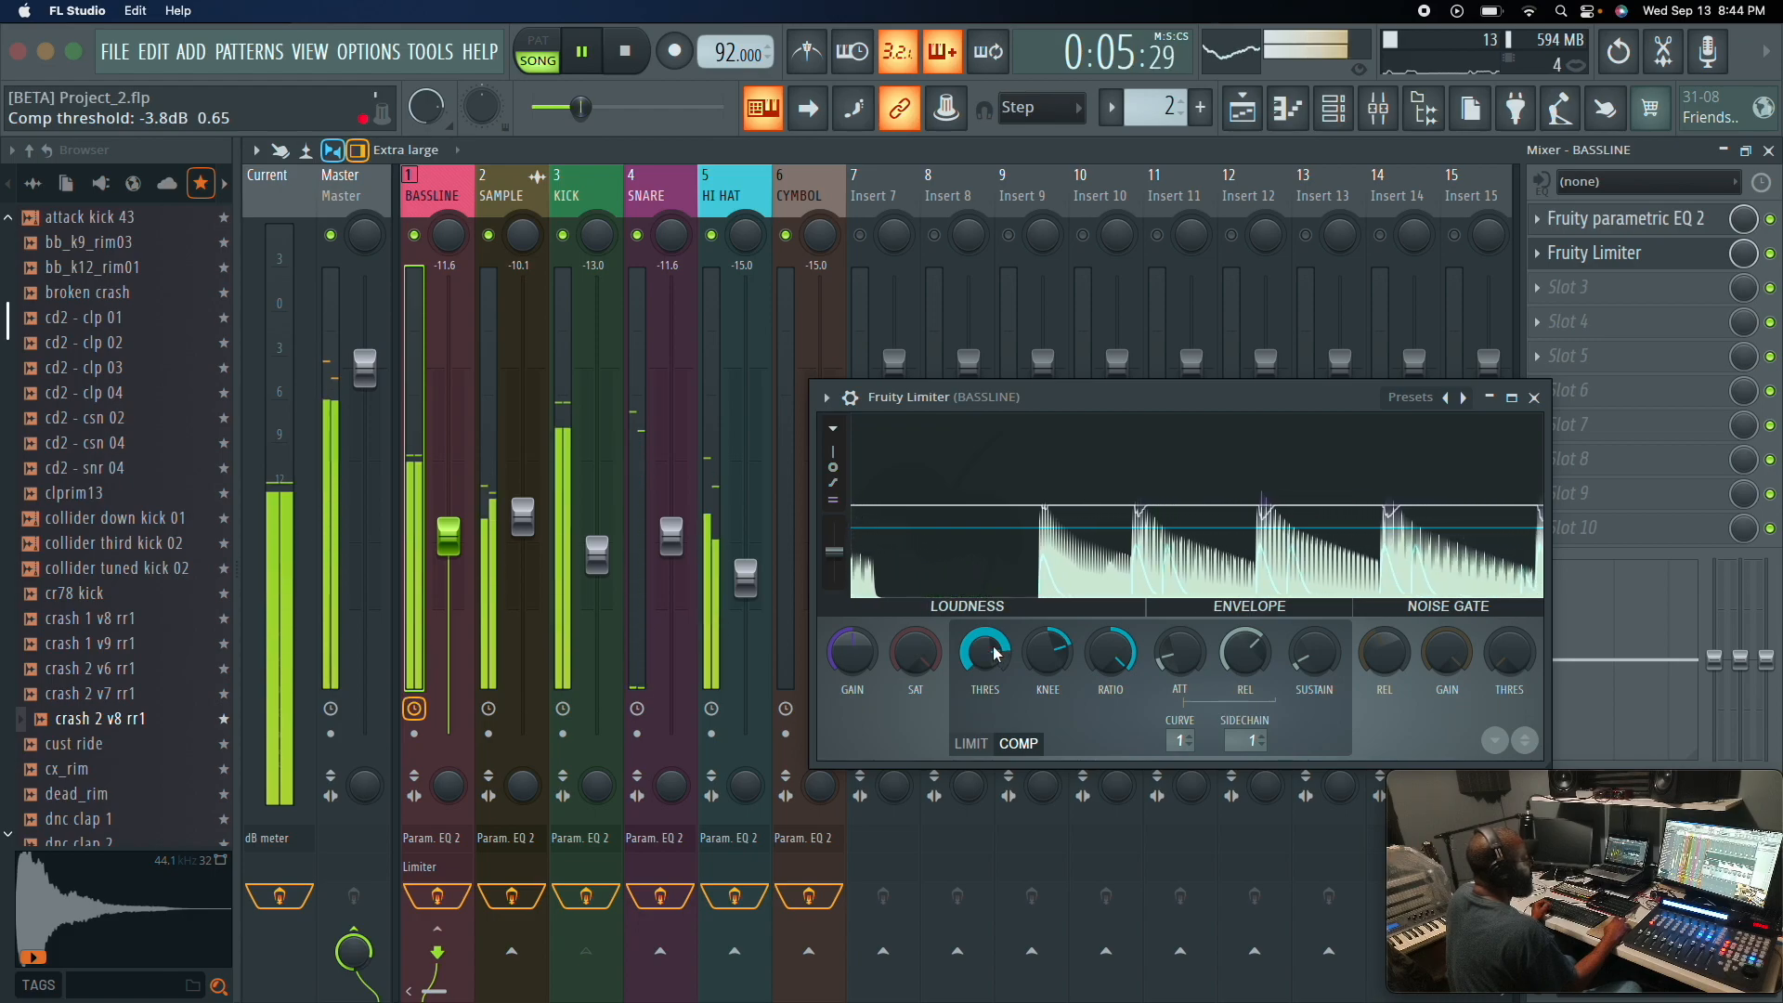
click(1533, 397)
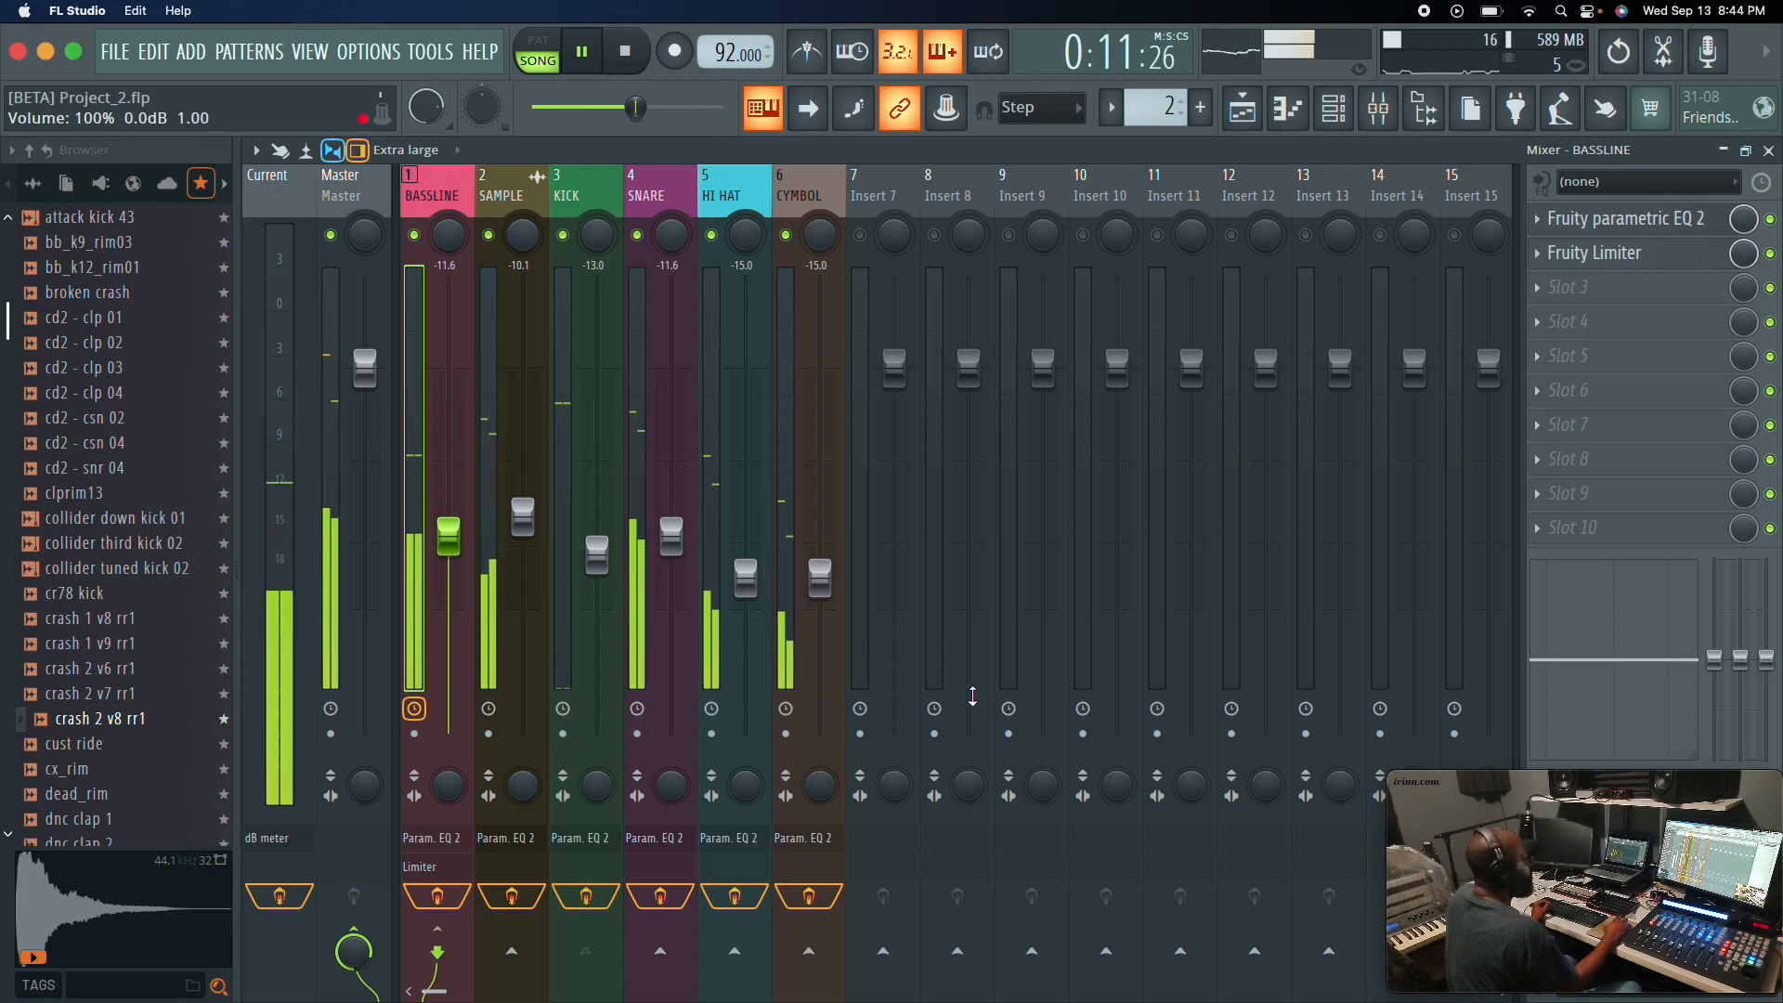
key(space)
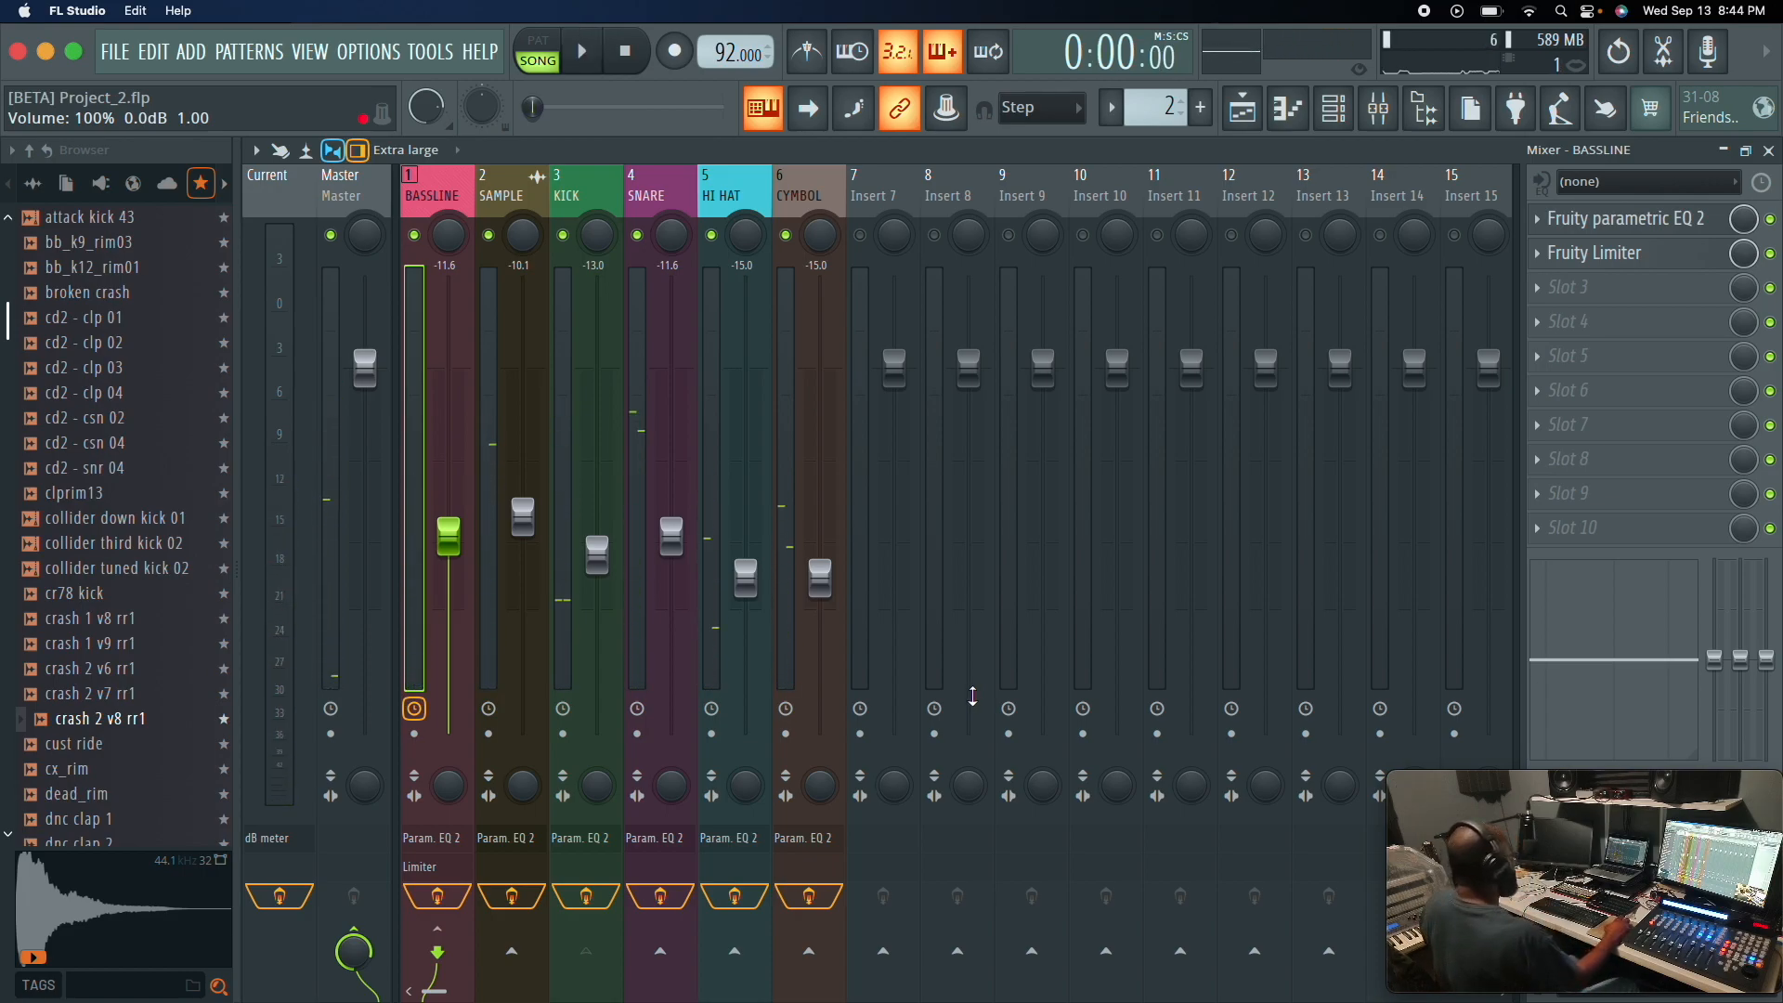
Play the song and compare the BASSLINE track with its Fruity Limiter bypassed and enabled.
key(space)
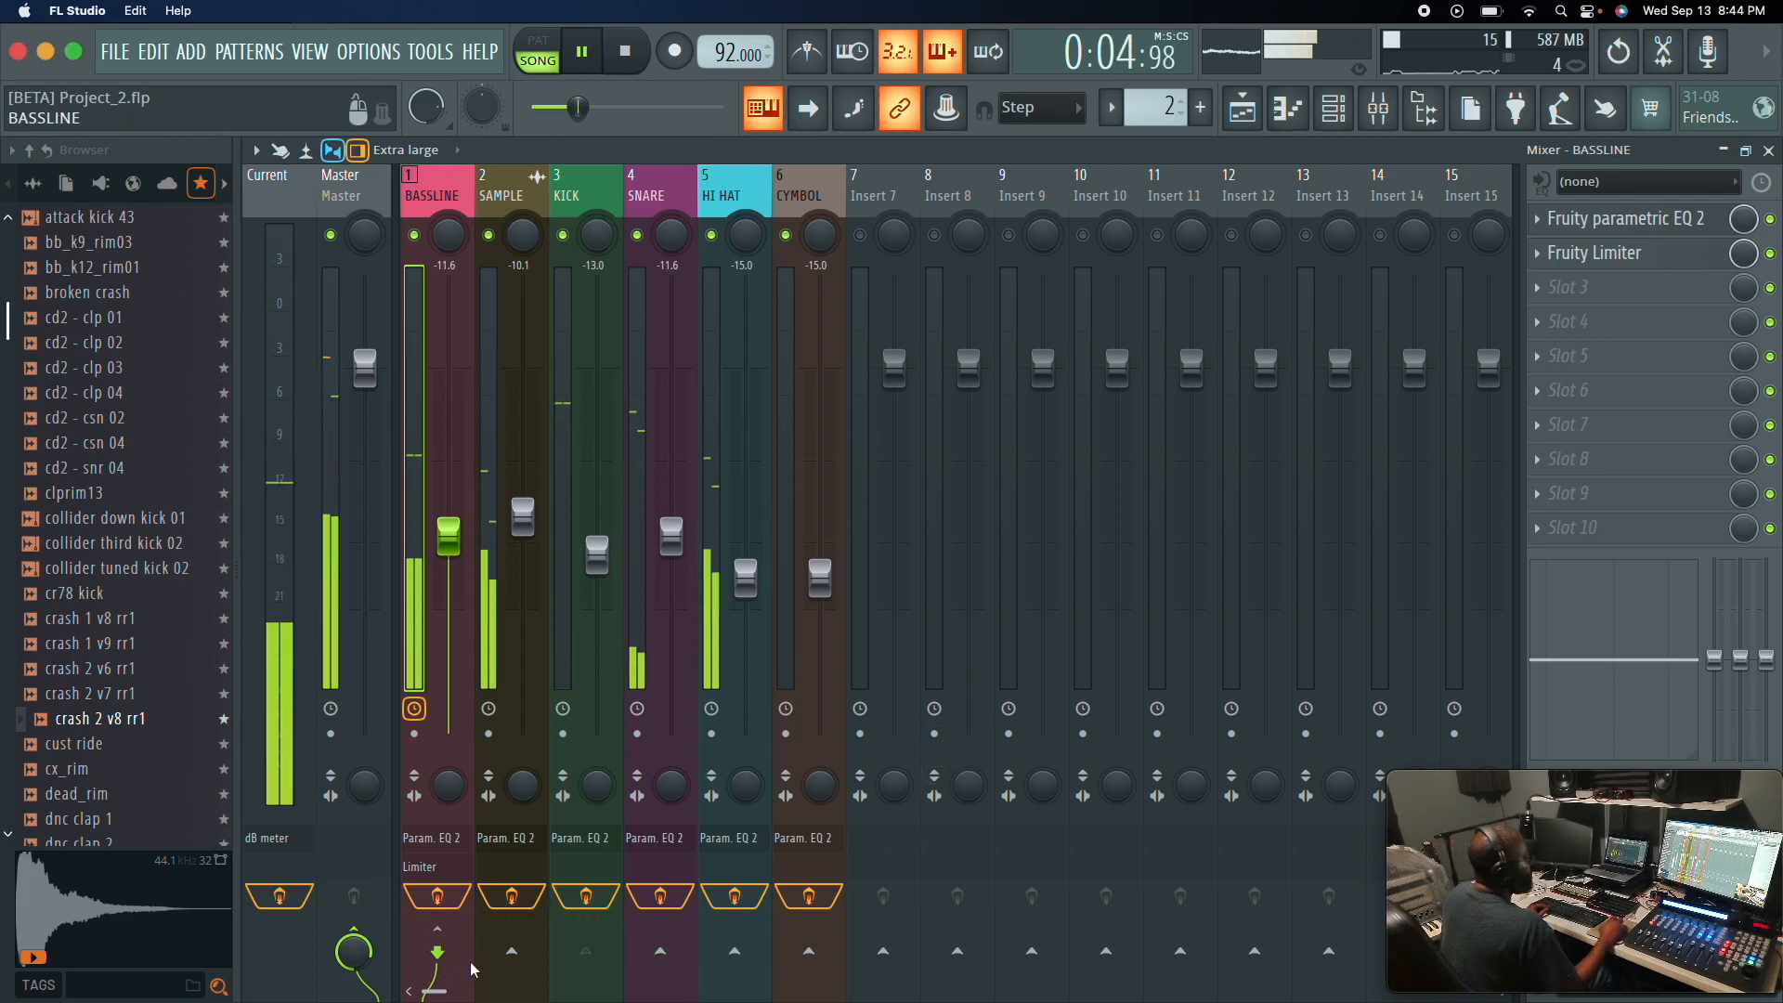
click(571, 187)
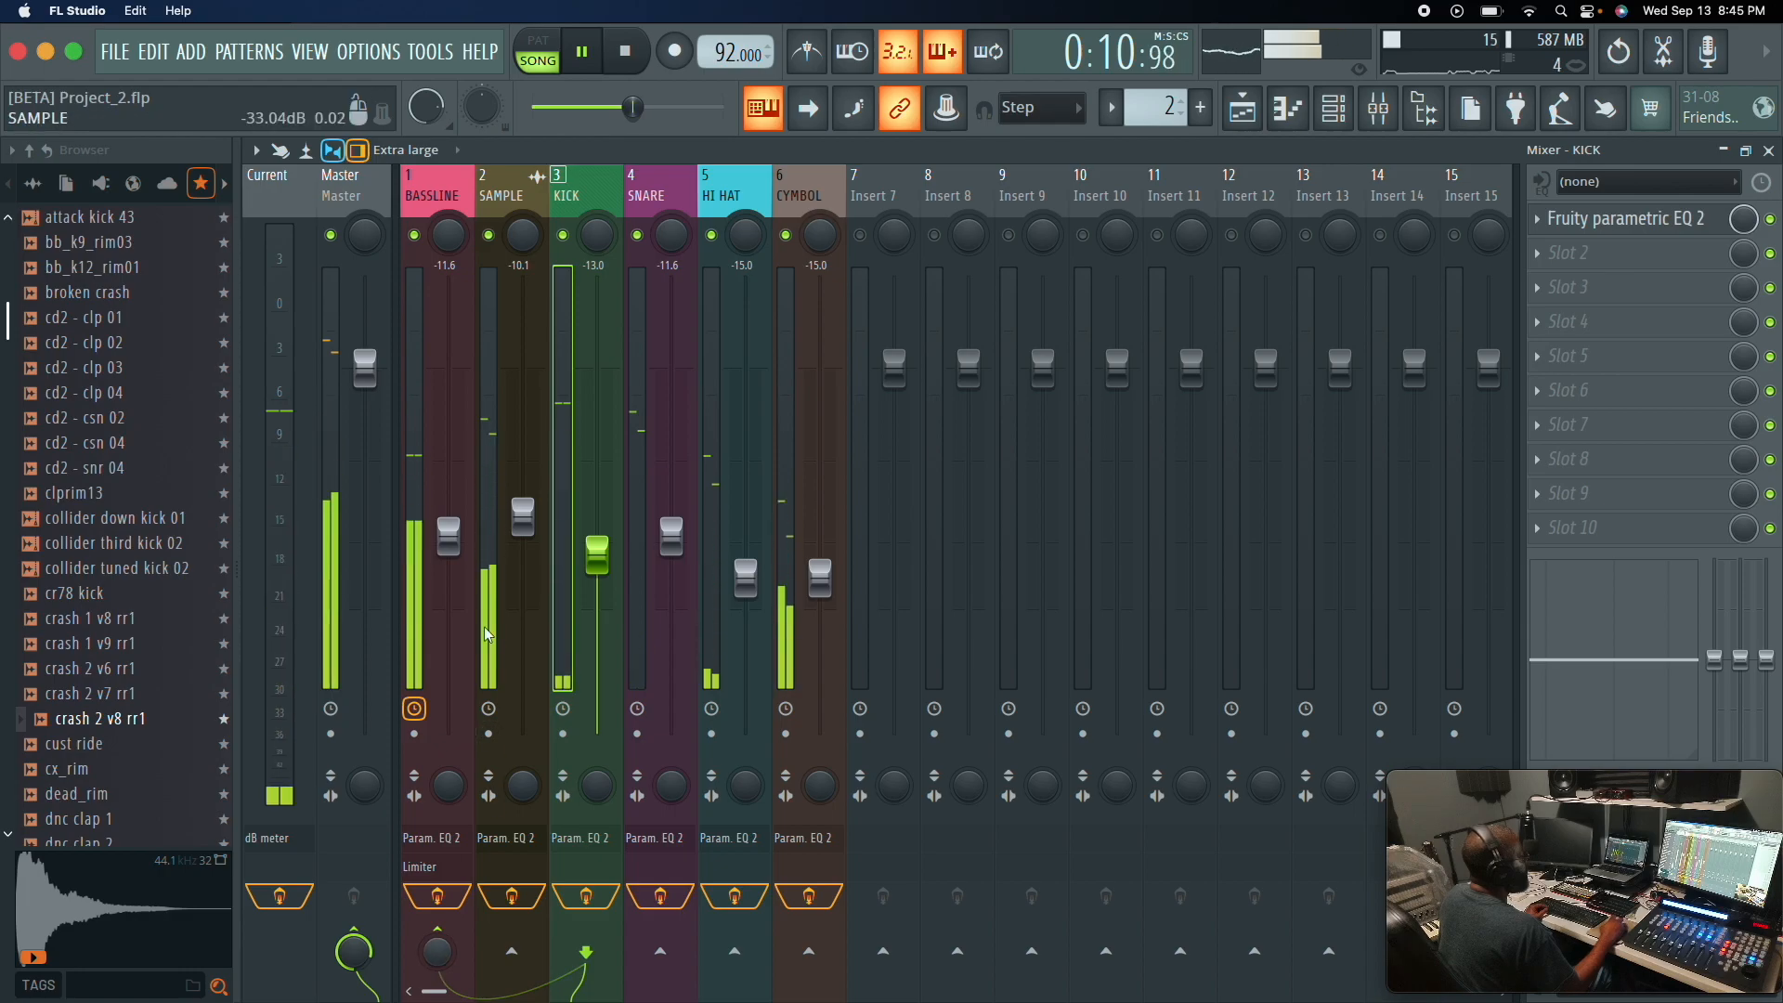
click(435, 198)
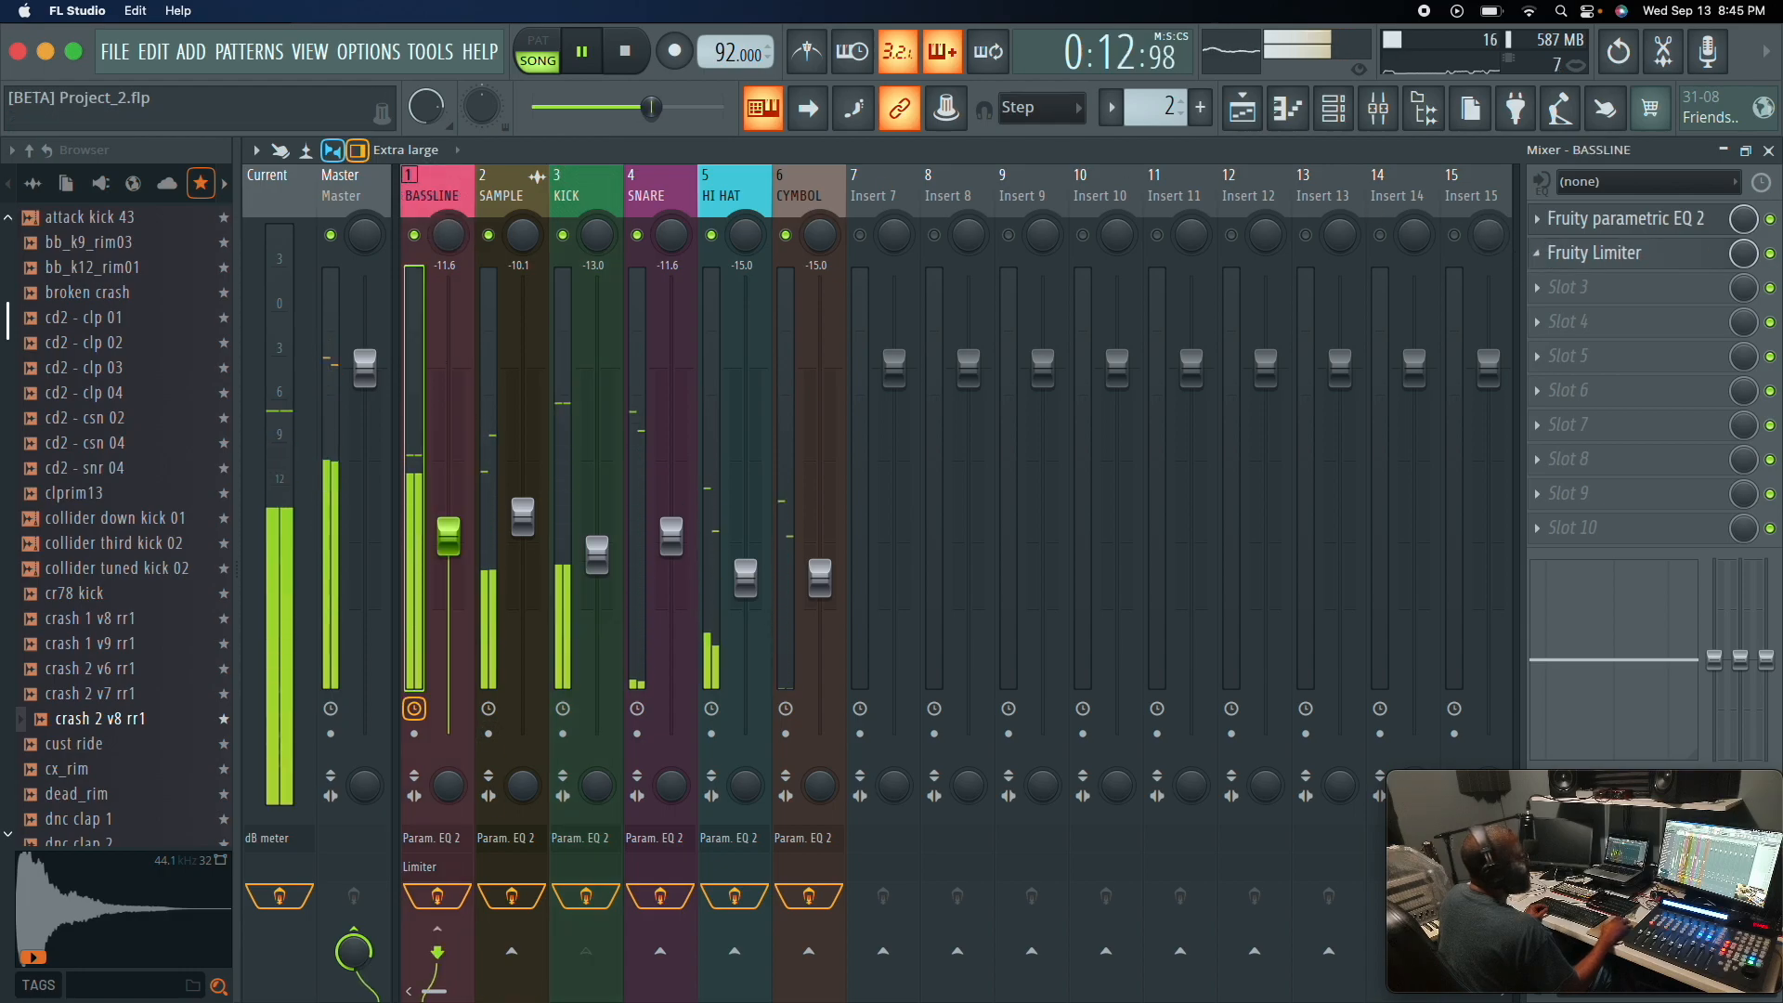
click(1771, 255)
click(1771, 254)
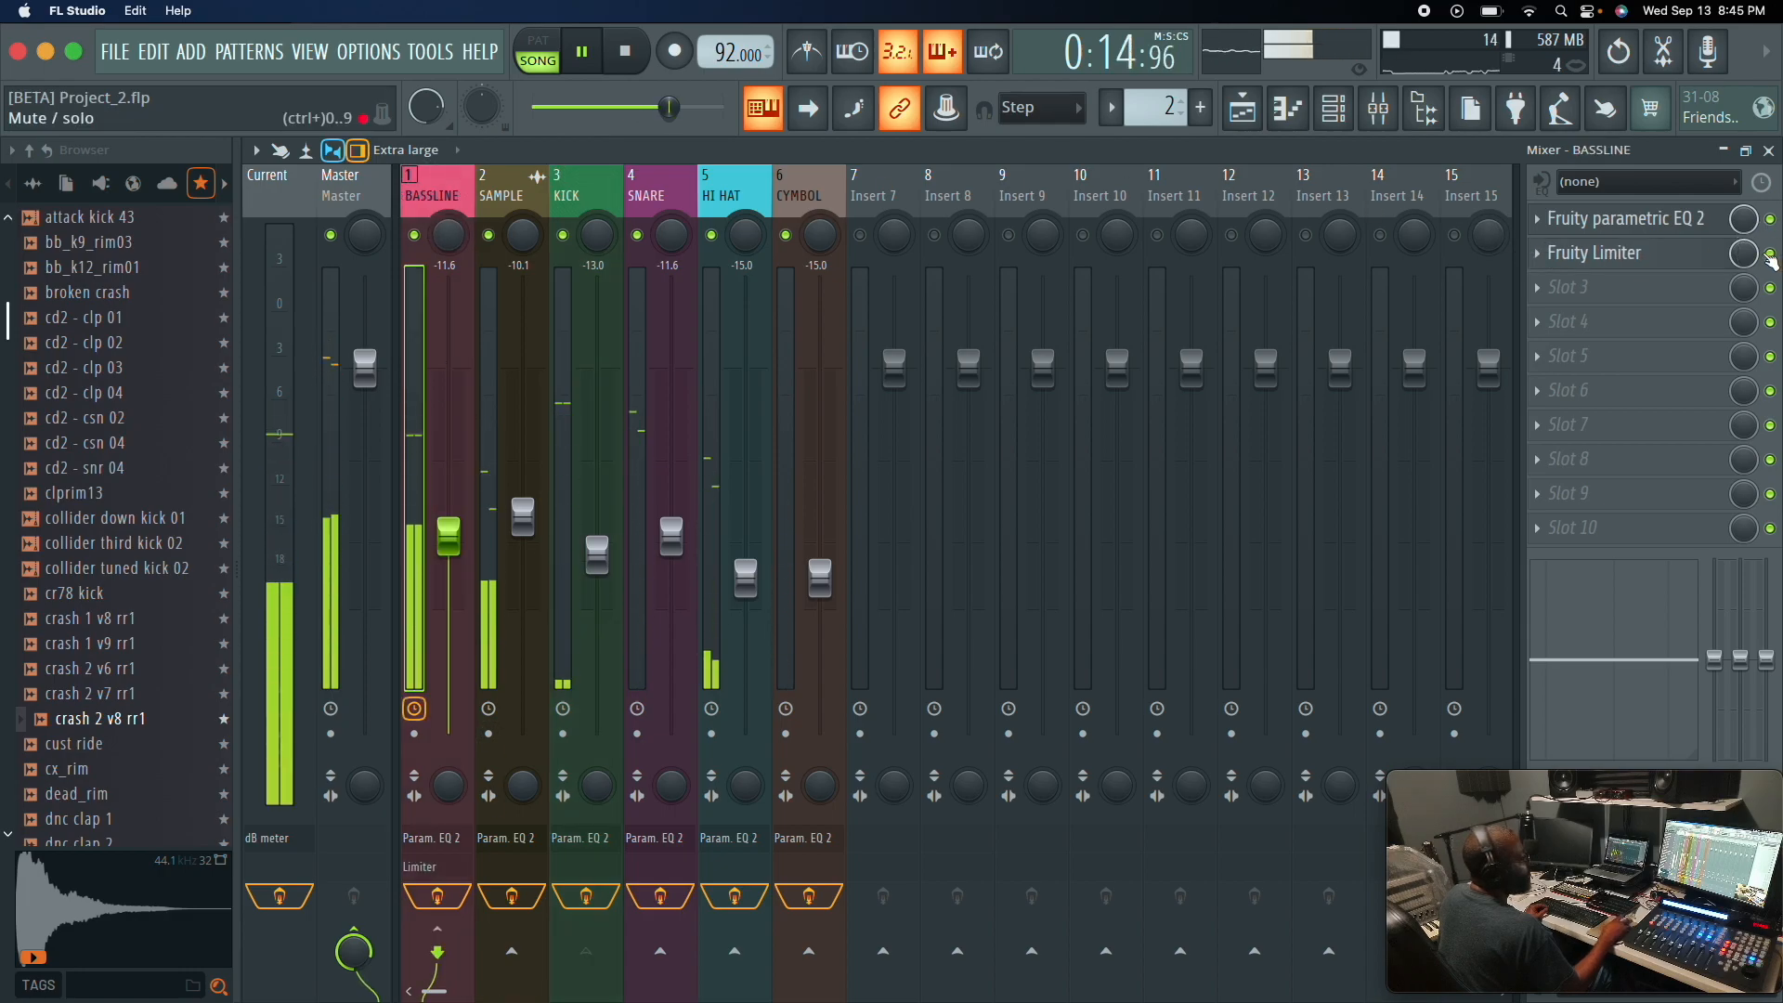
key(space)
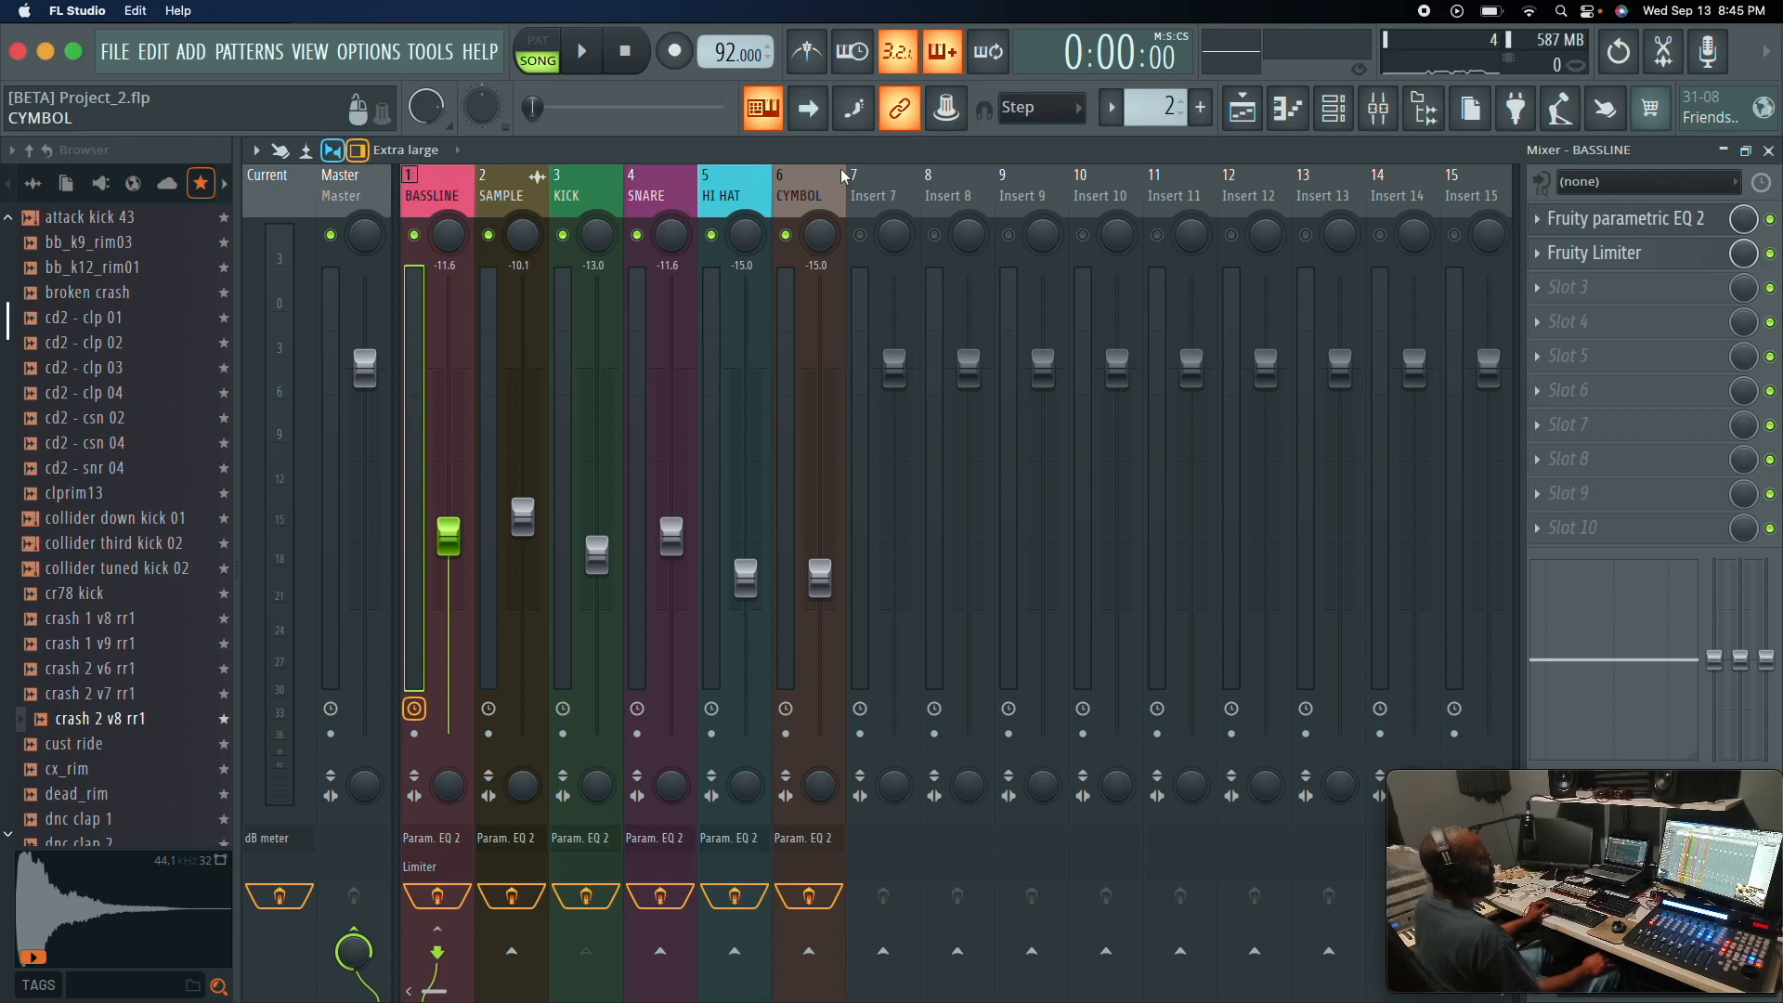
Open the Fruity dB meter of the Current track during playback, and select the Master track with the meter kept in view.
key(space)
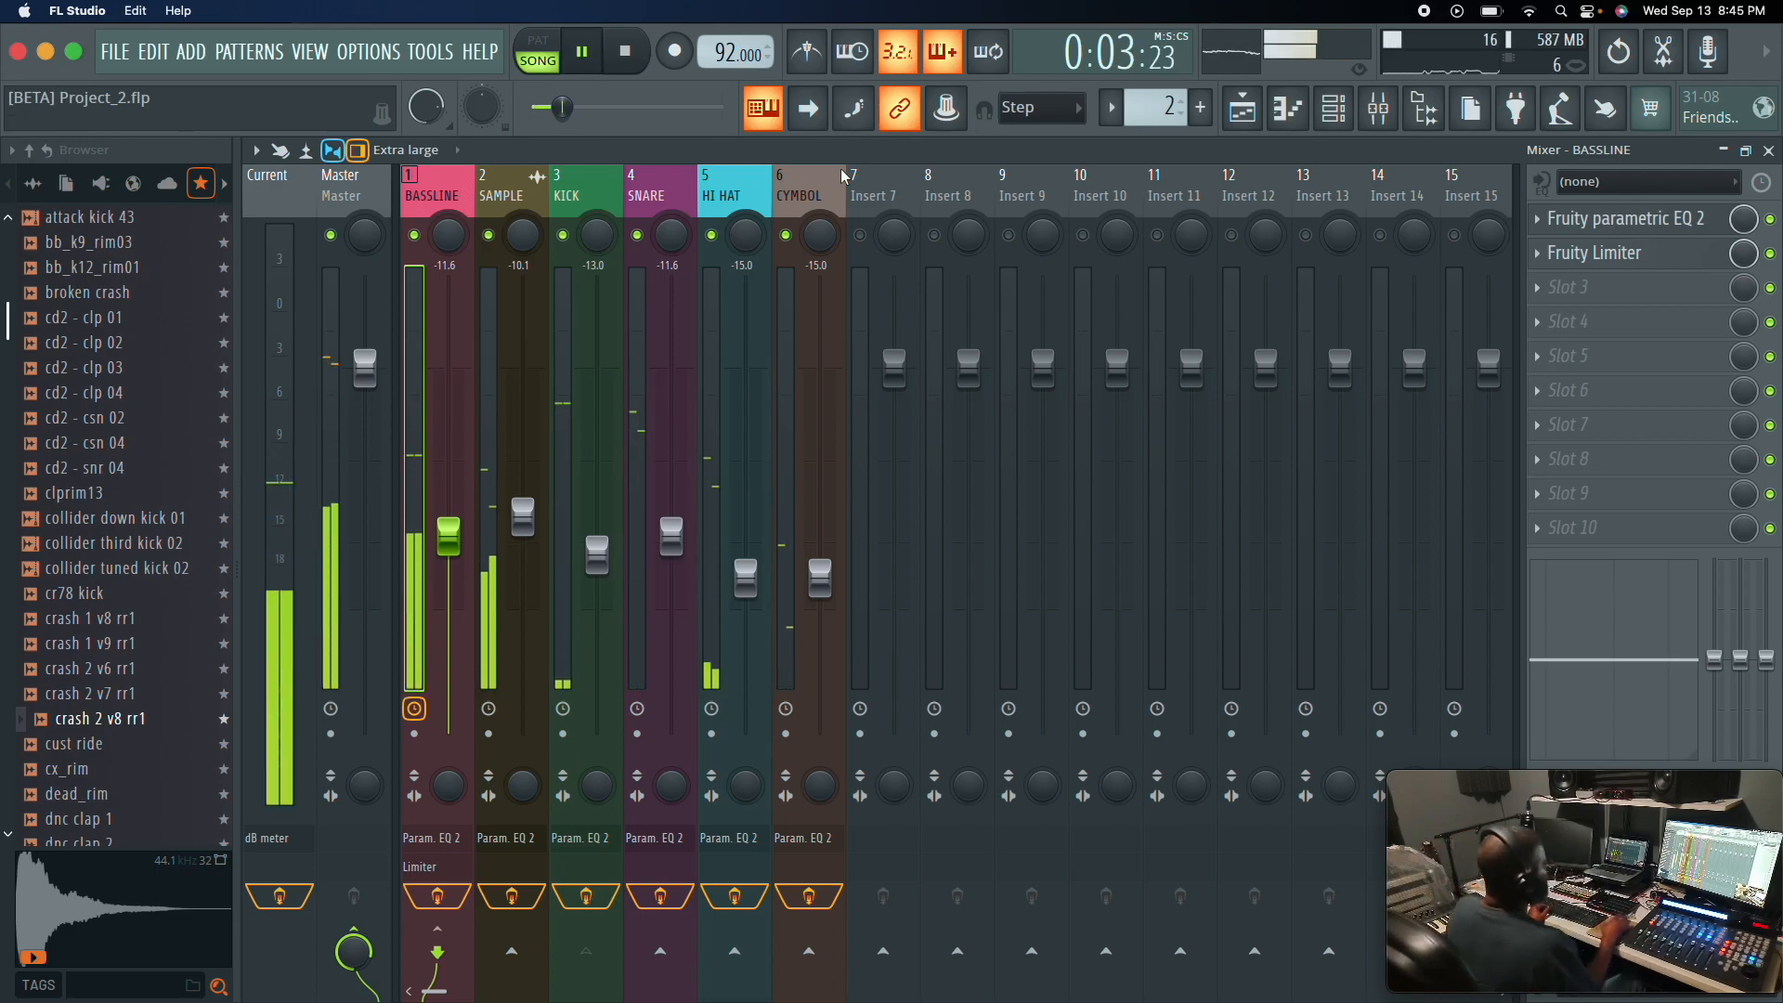
click(343, 179)
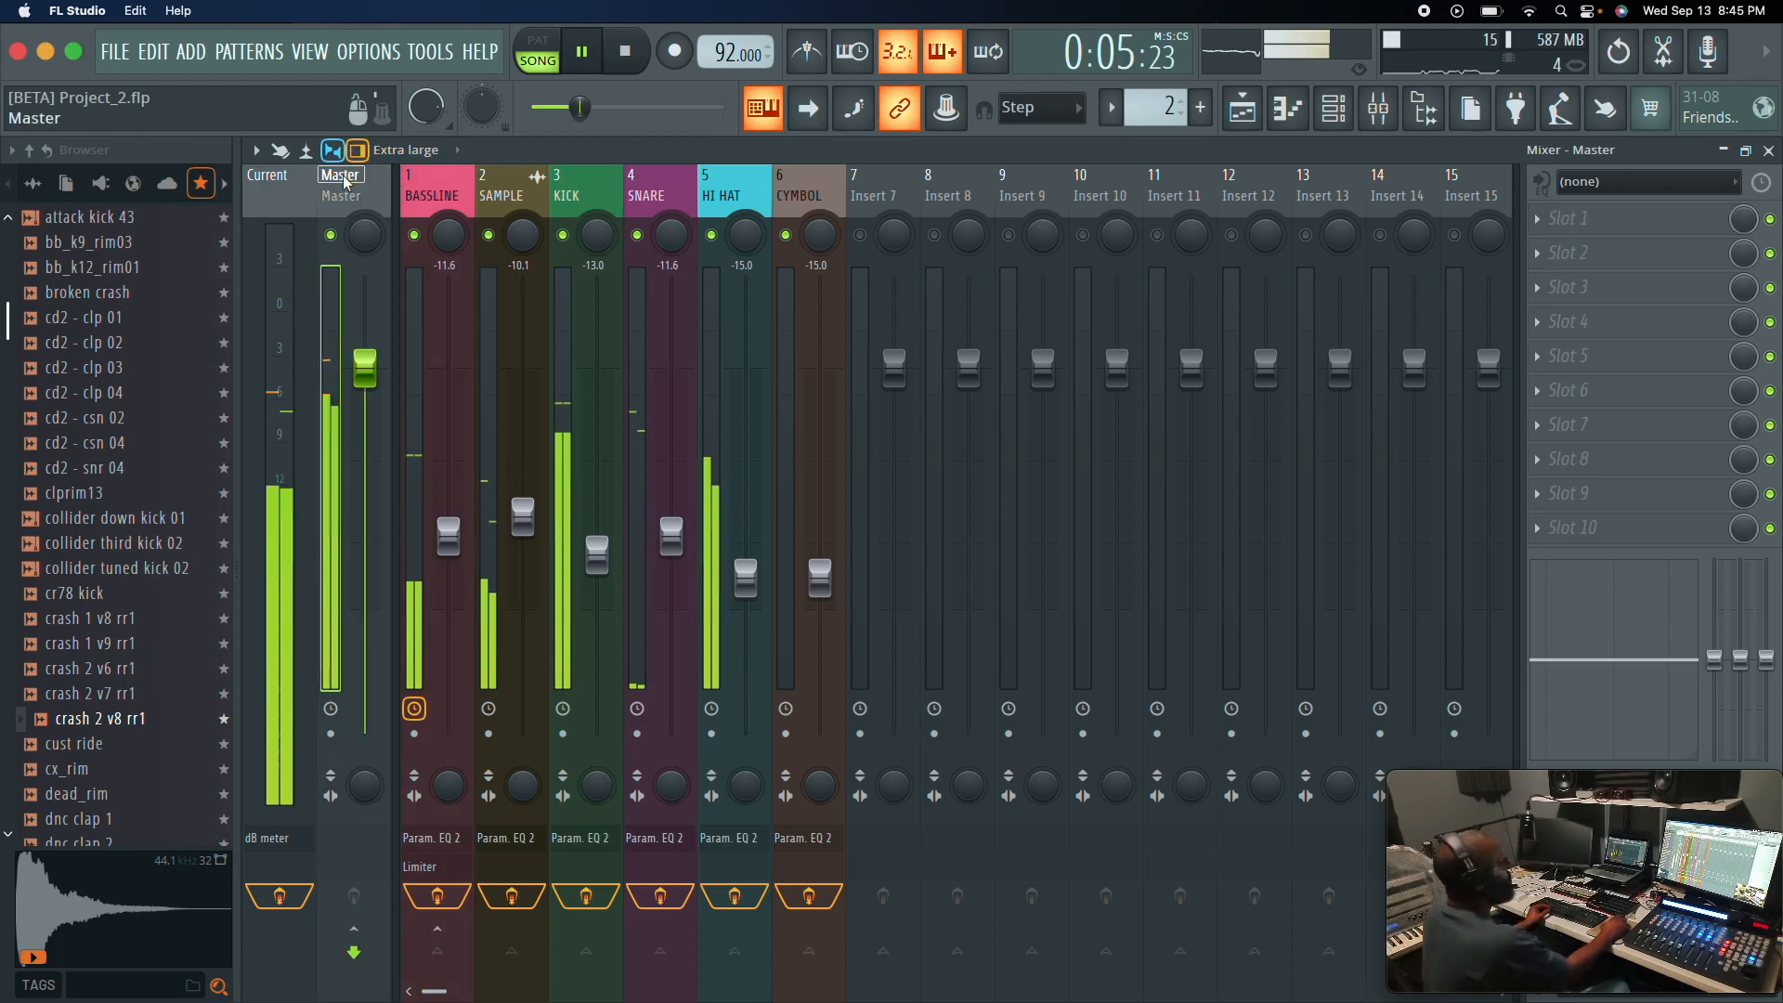
click(263, 179)
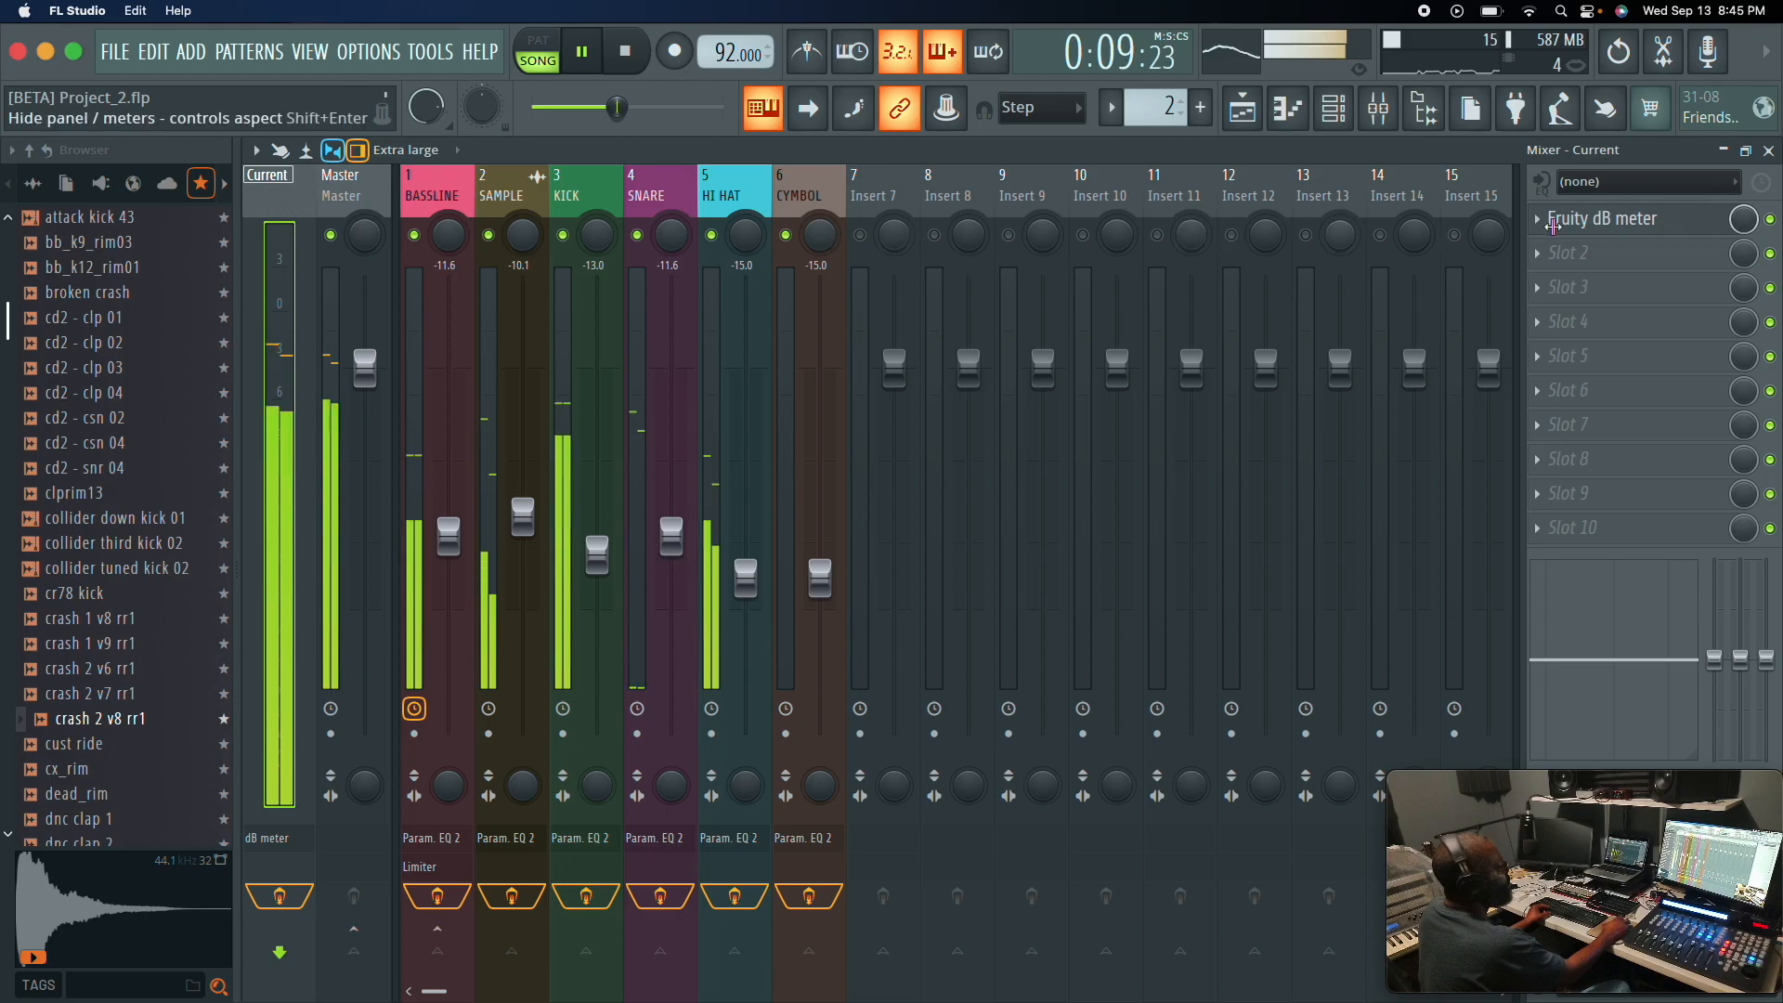
click(1534, 224)
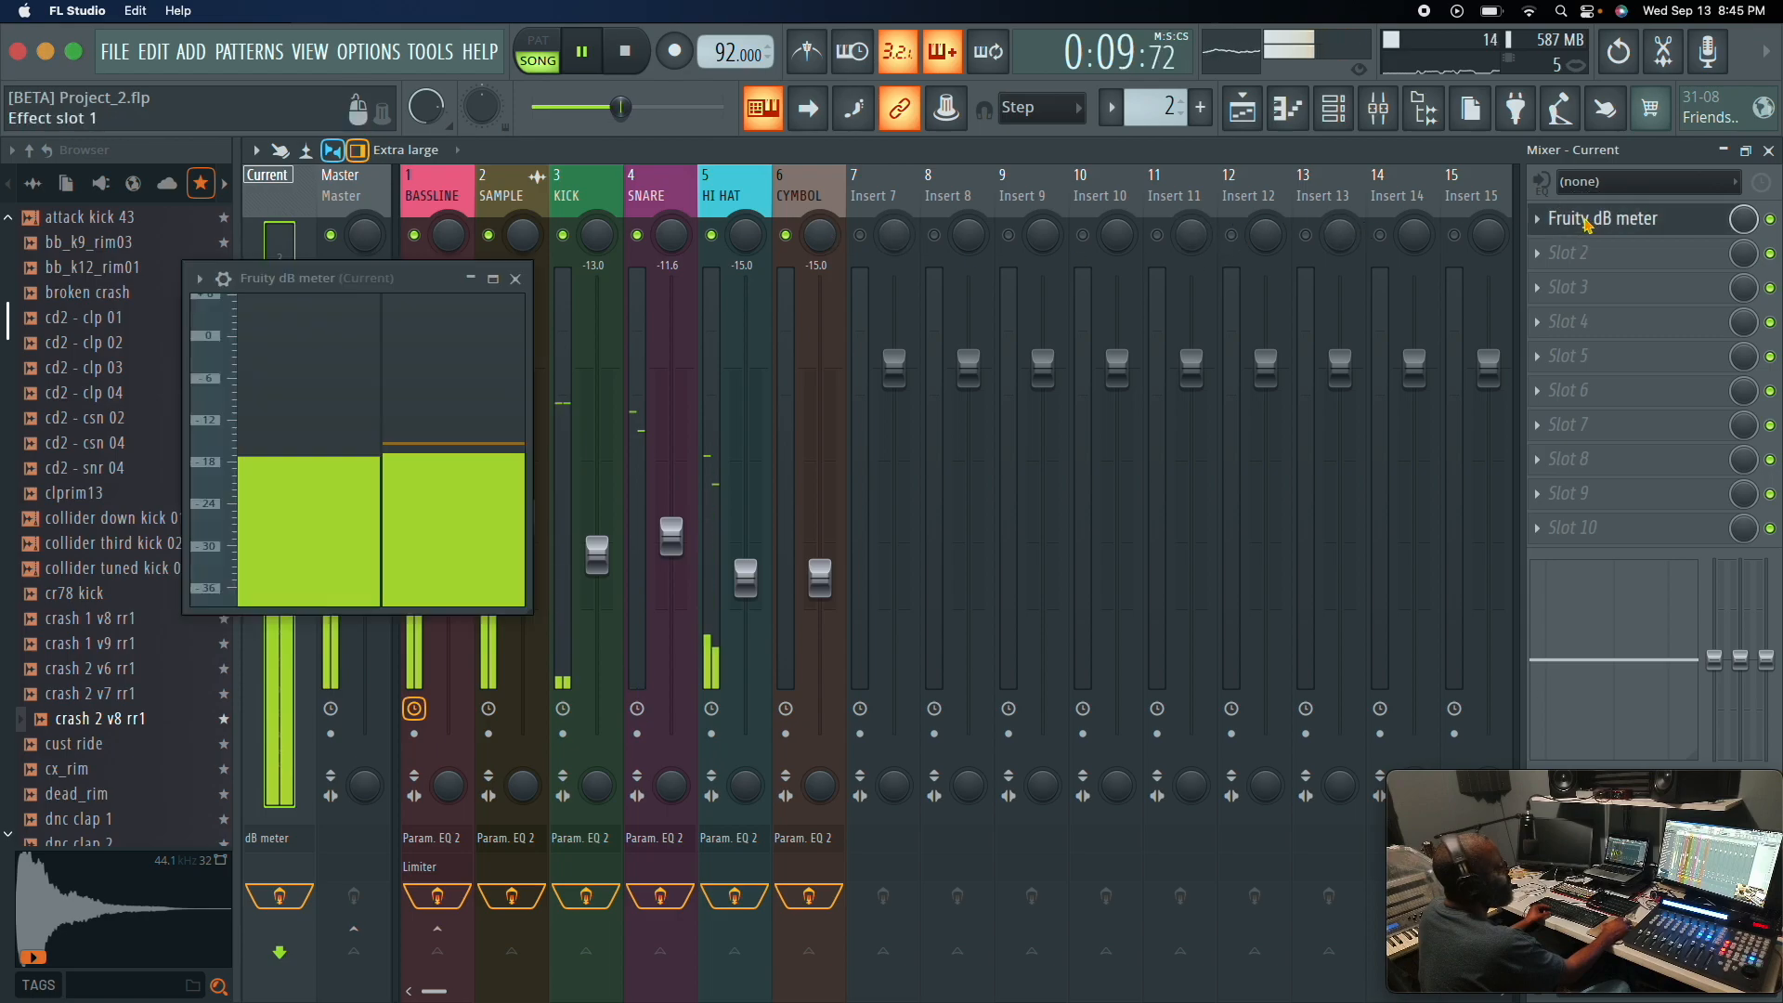
click(349, 192)
key(space)
drag(345, 279, 413, 359)
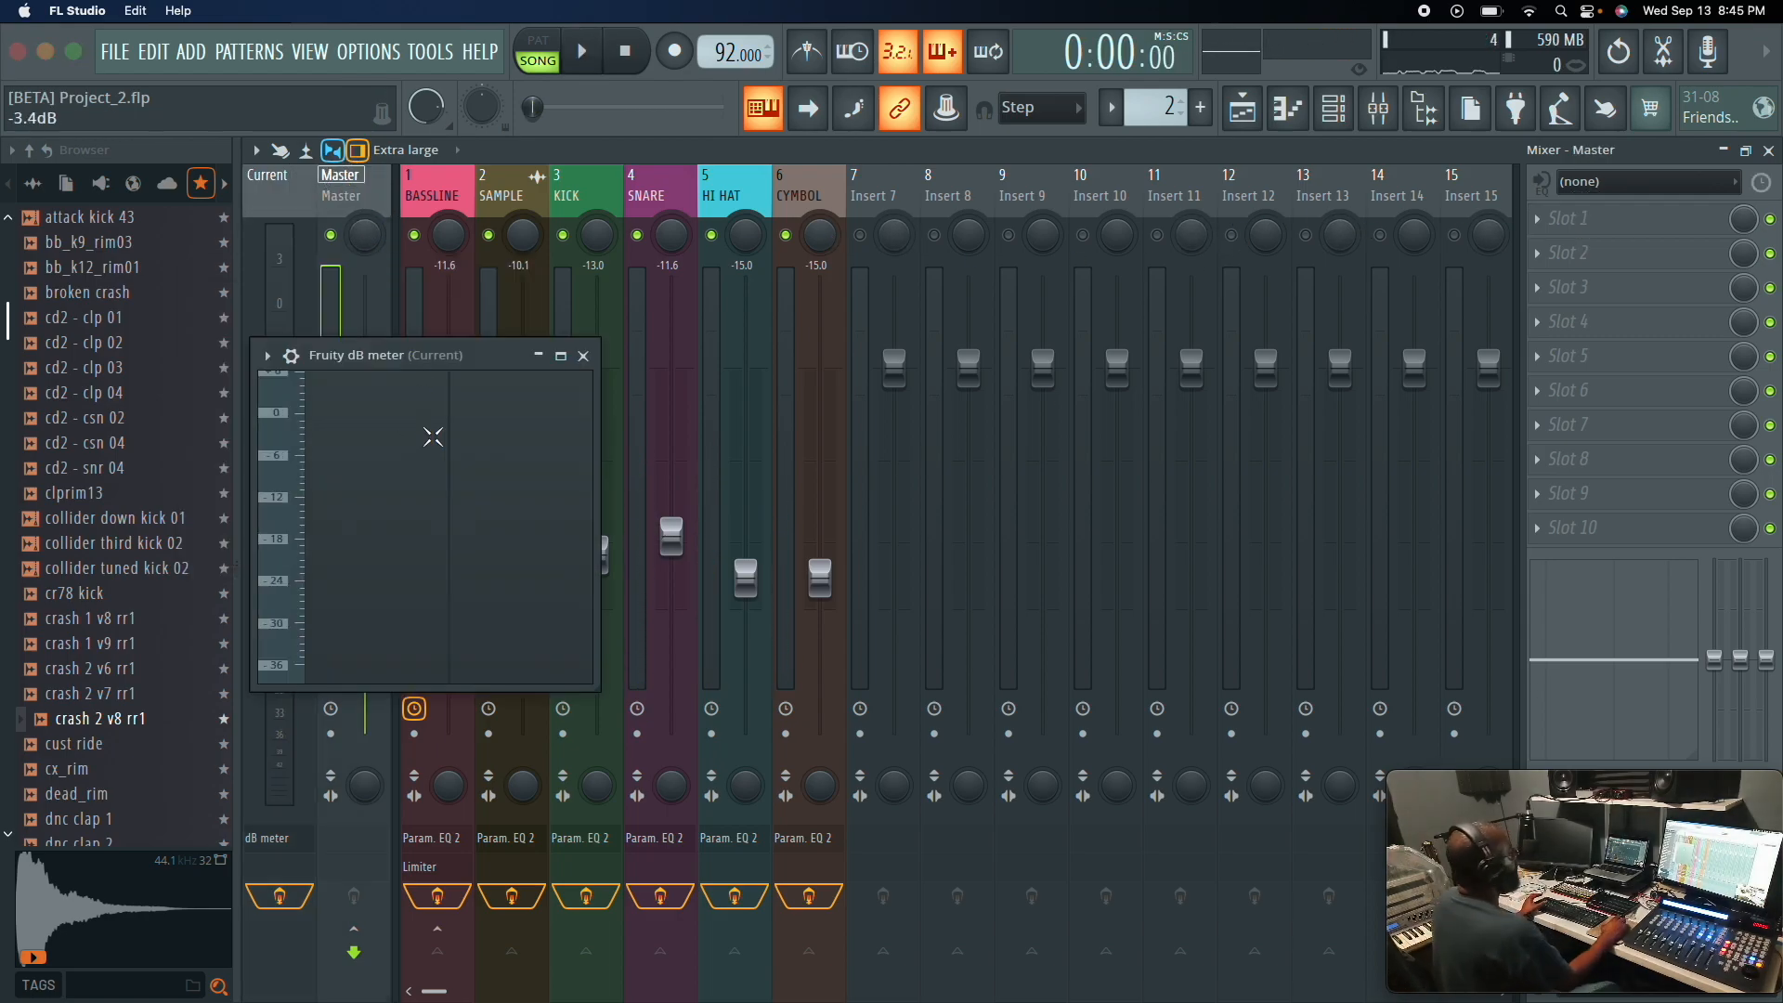
Lower the Master level to -3.7 dB while checking the dB meter, and close the meter and the mixer.
key(space)
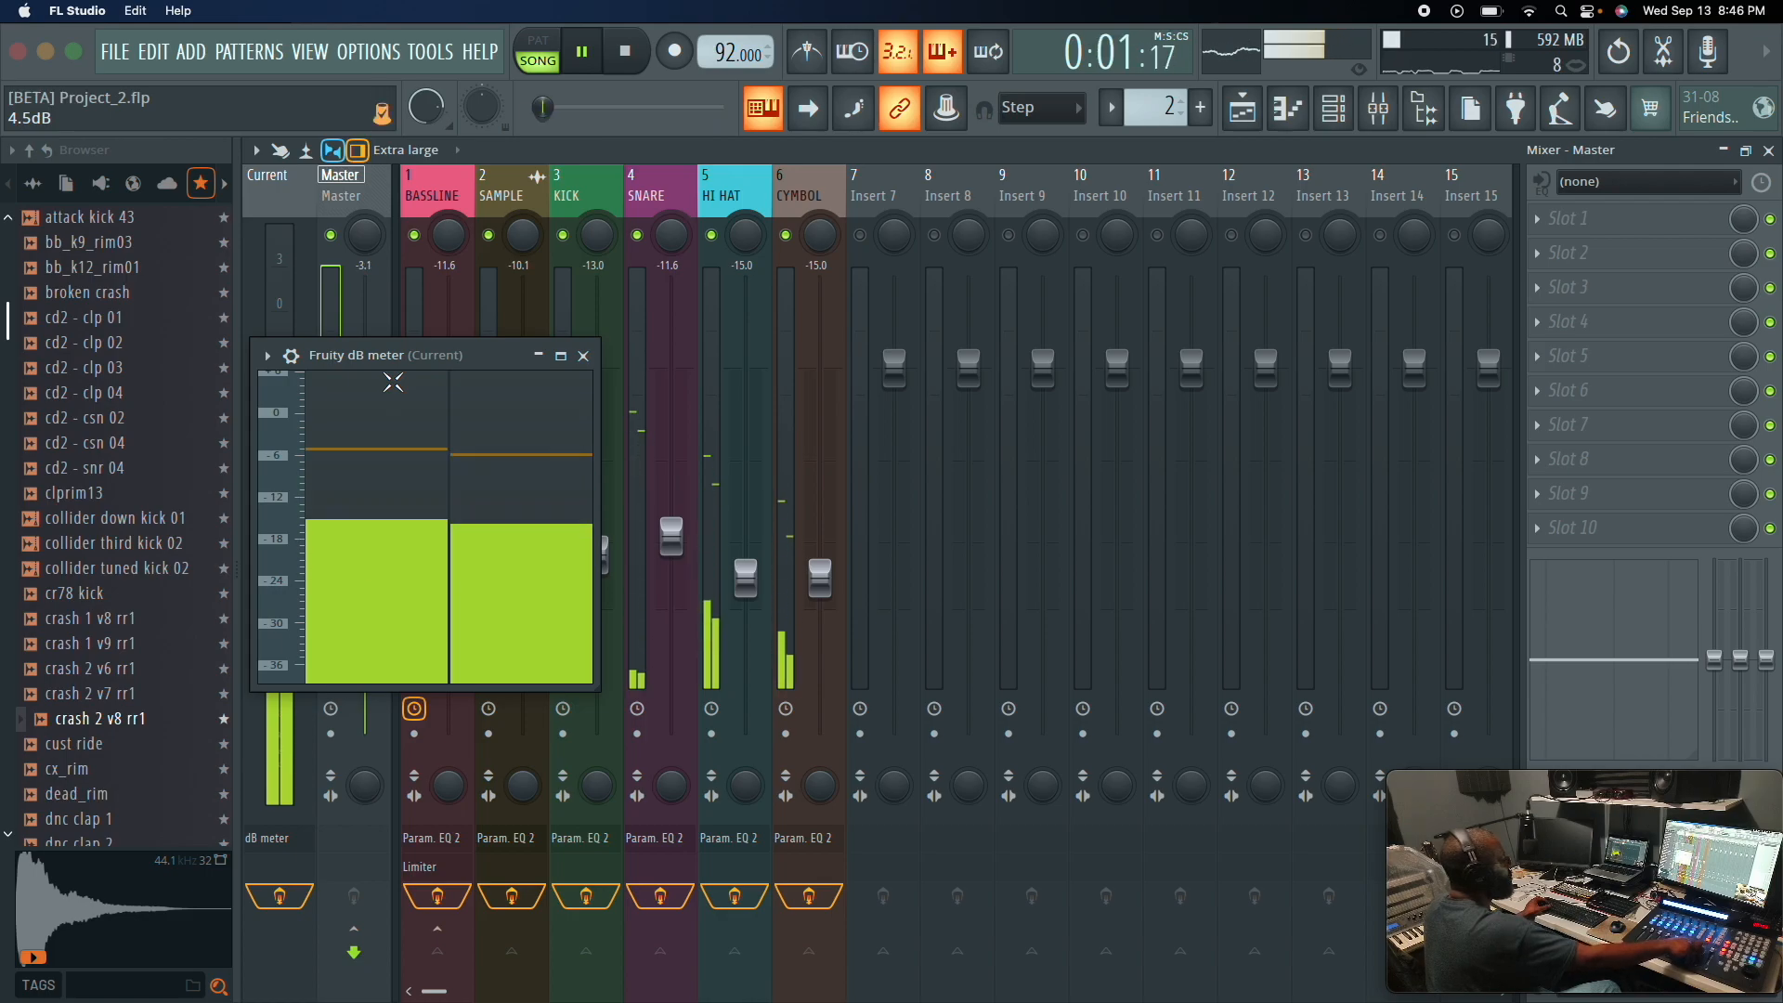
key(space)
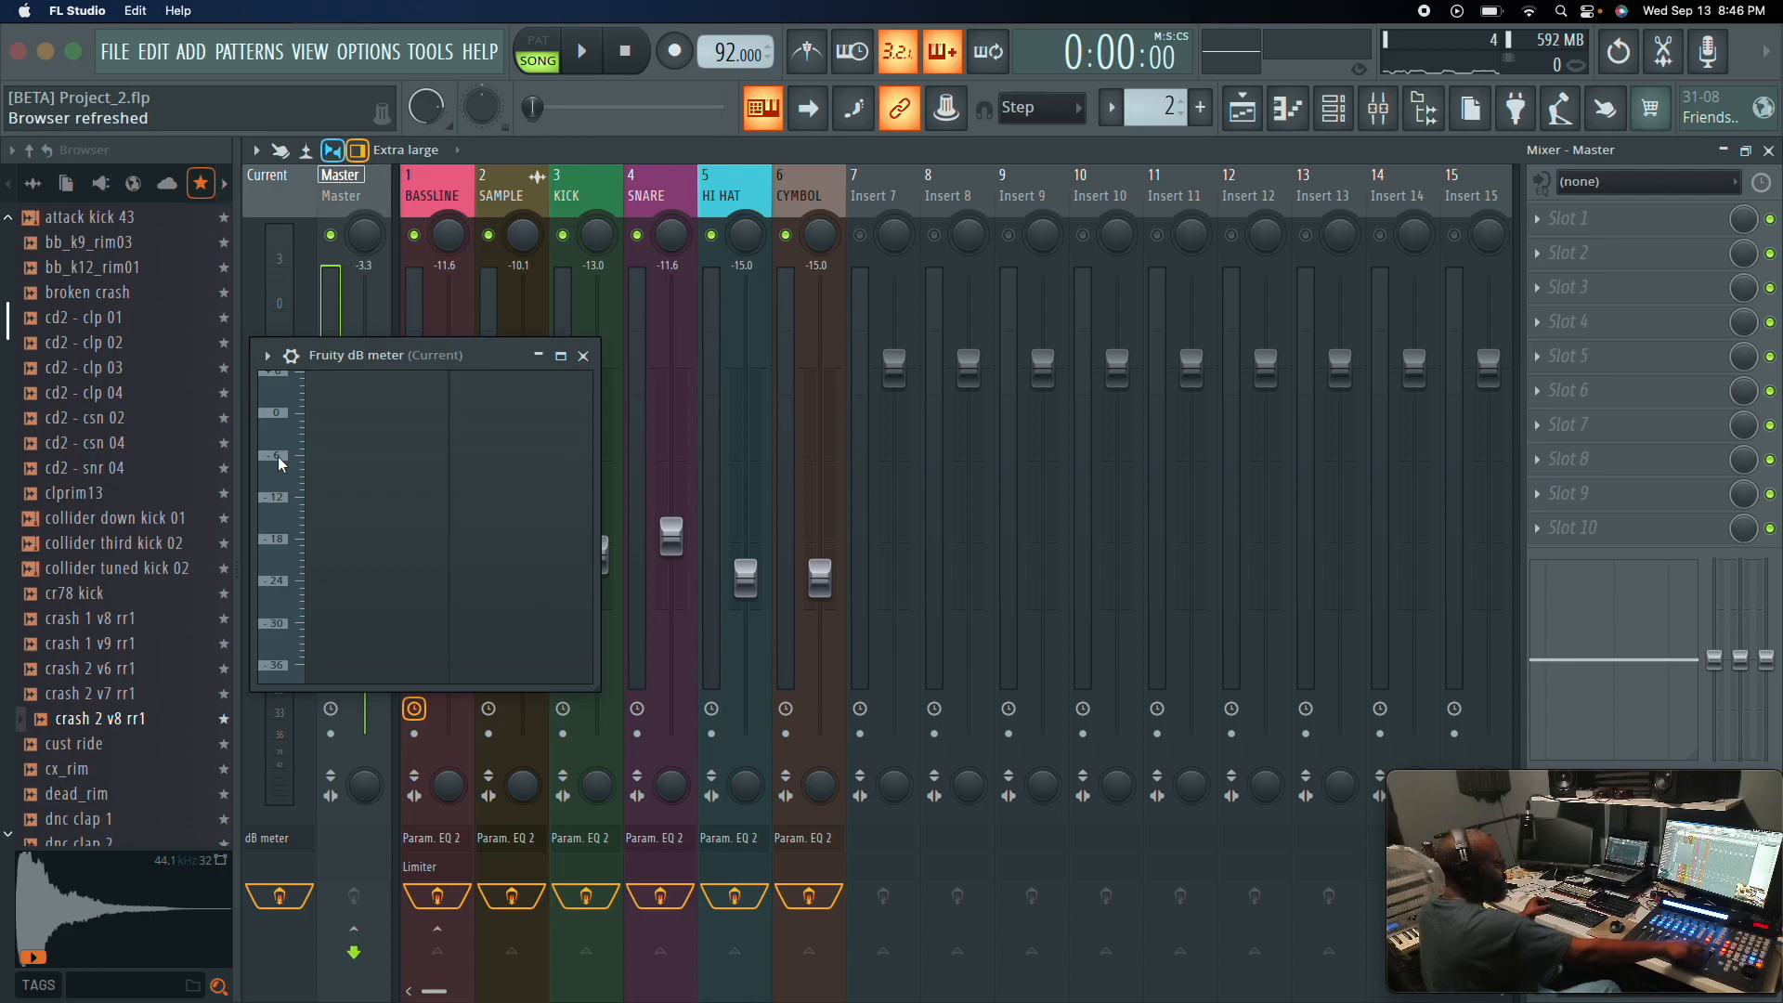
key(space)
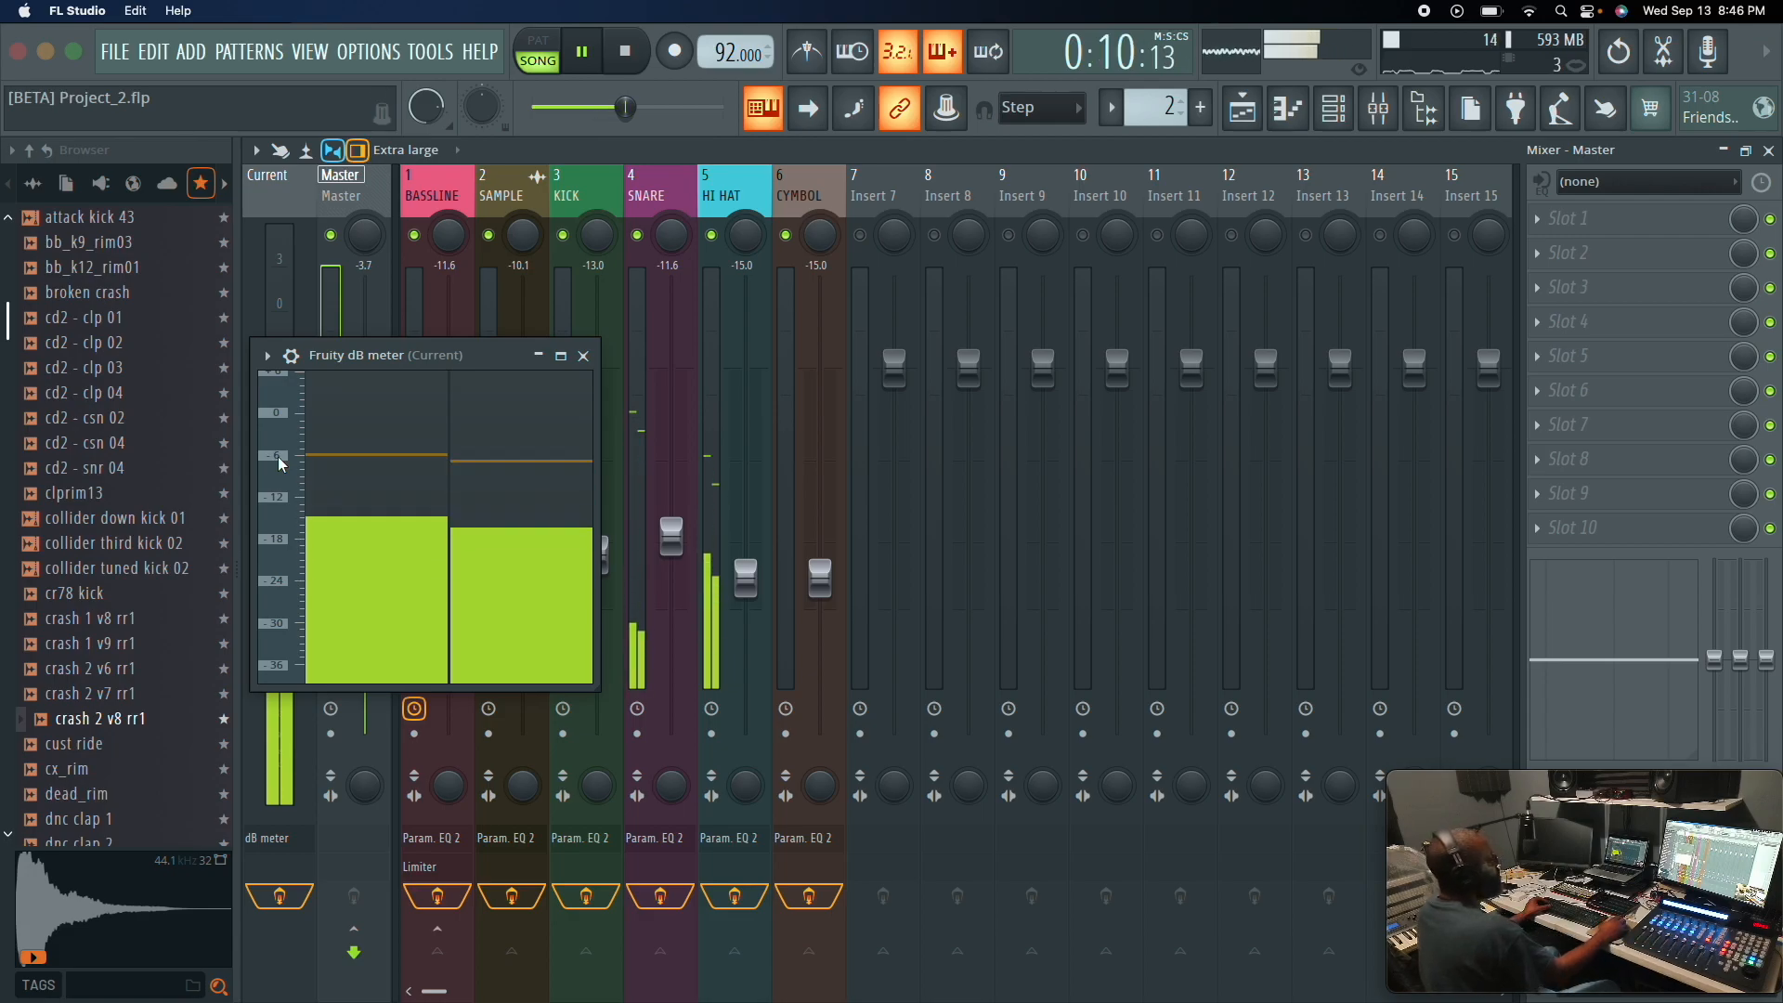
click(583, 357)
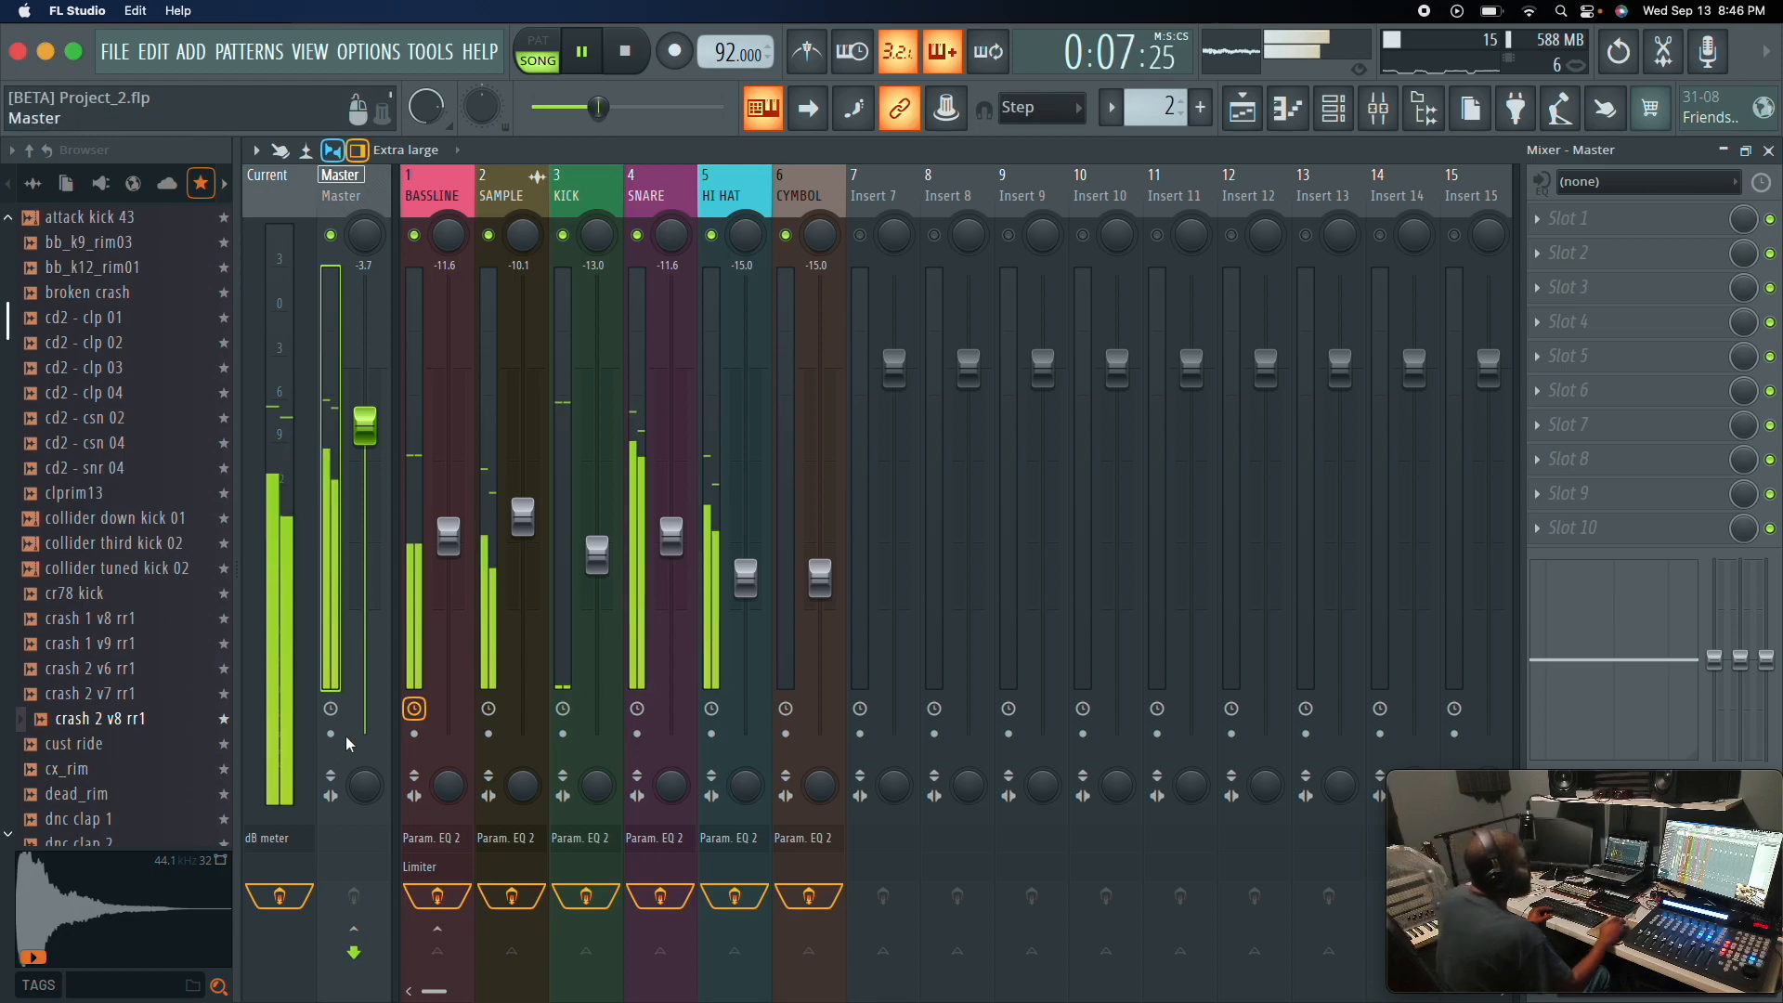
click(1769, 151)
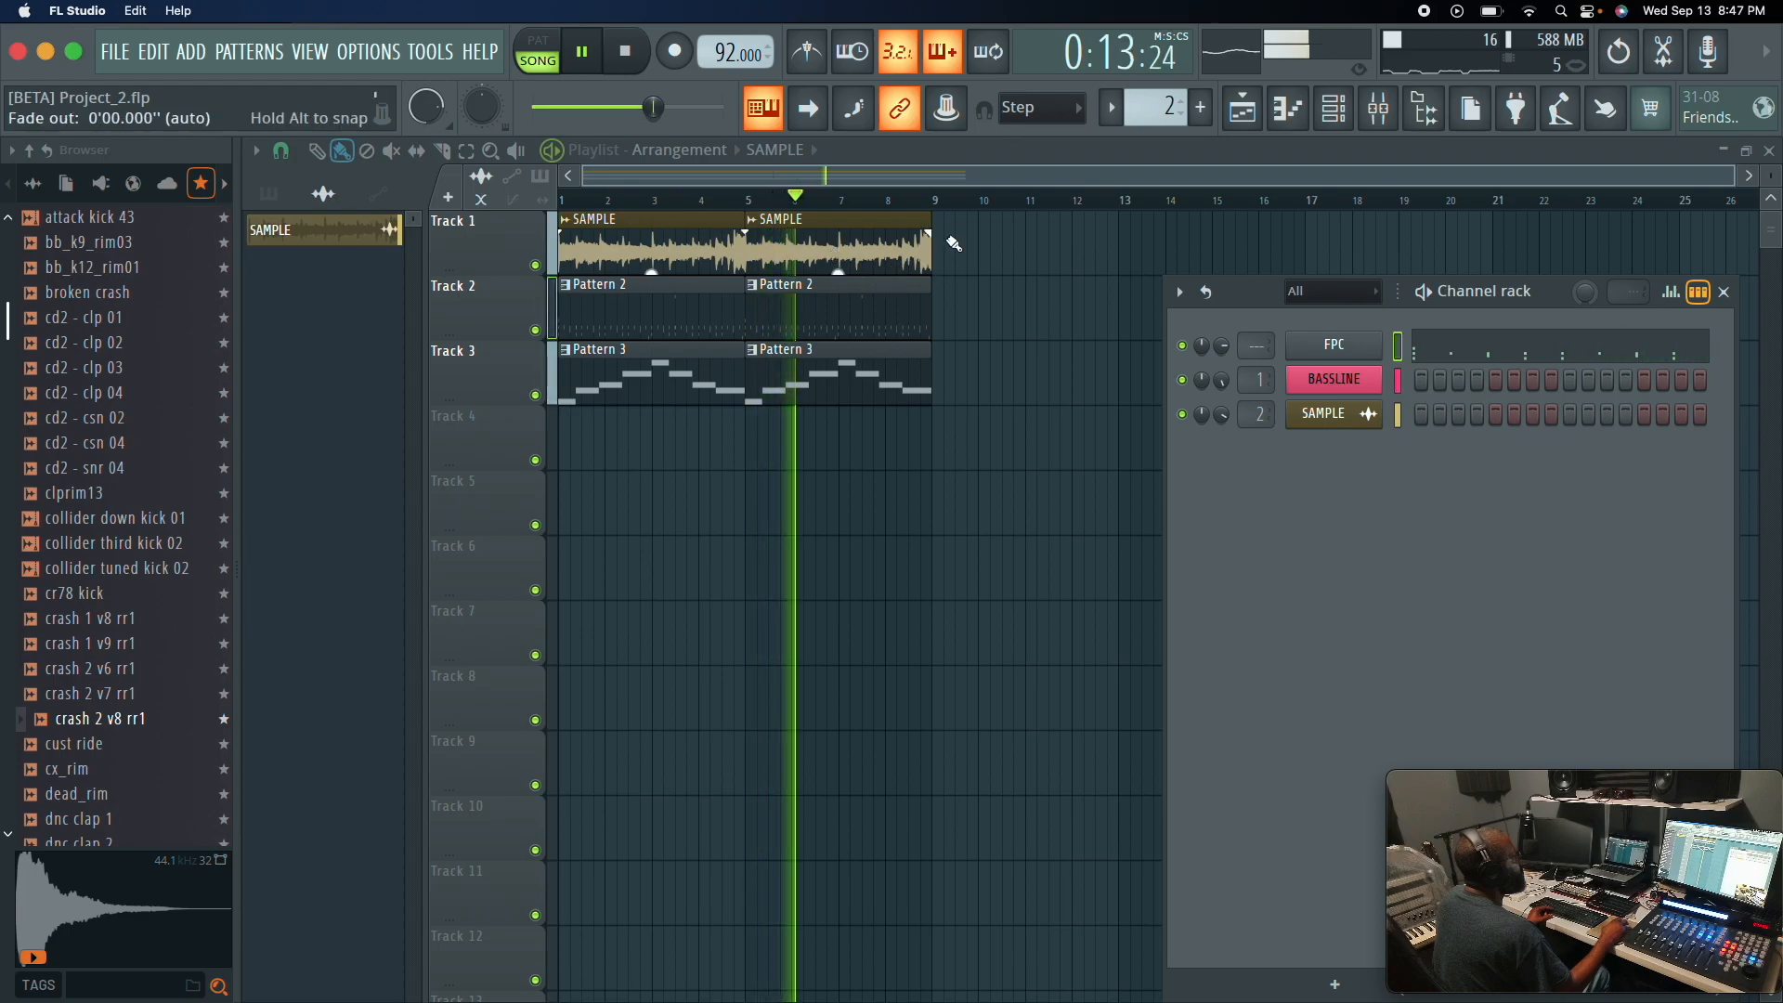
key(space)
Duplicate the clips on Tracks 1 to 3 from bar 9 to bar 17, and delete the copies.
drag(999, 251, 595, 437)
drag(629, 240, 1007, 241)
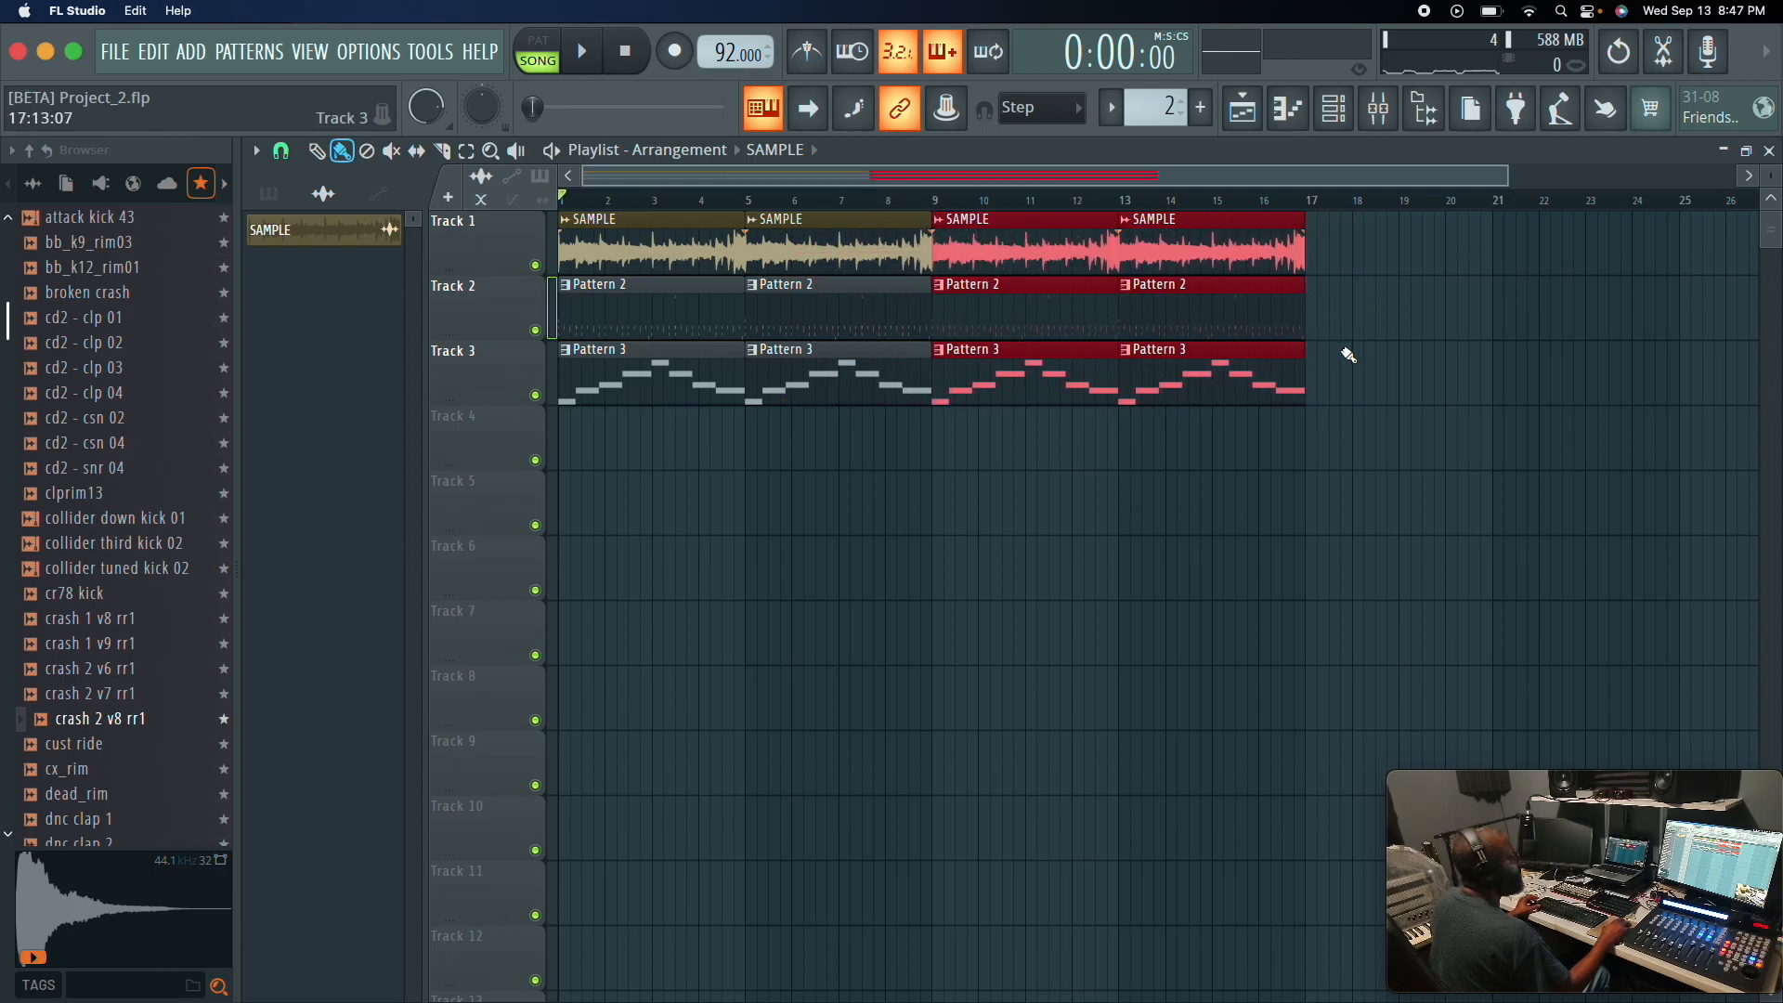
key(Delete)
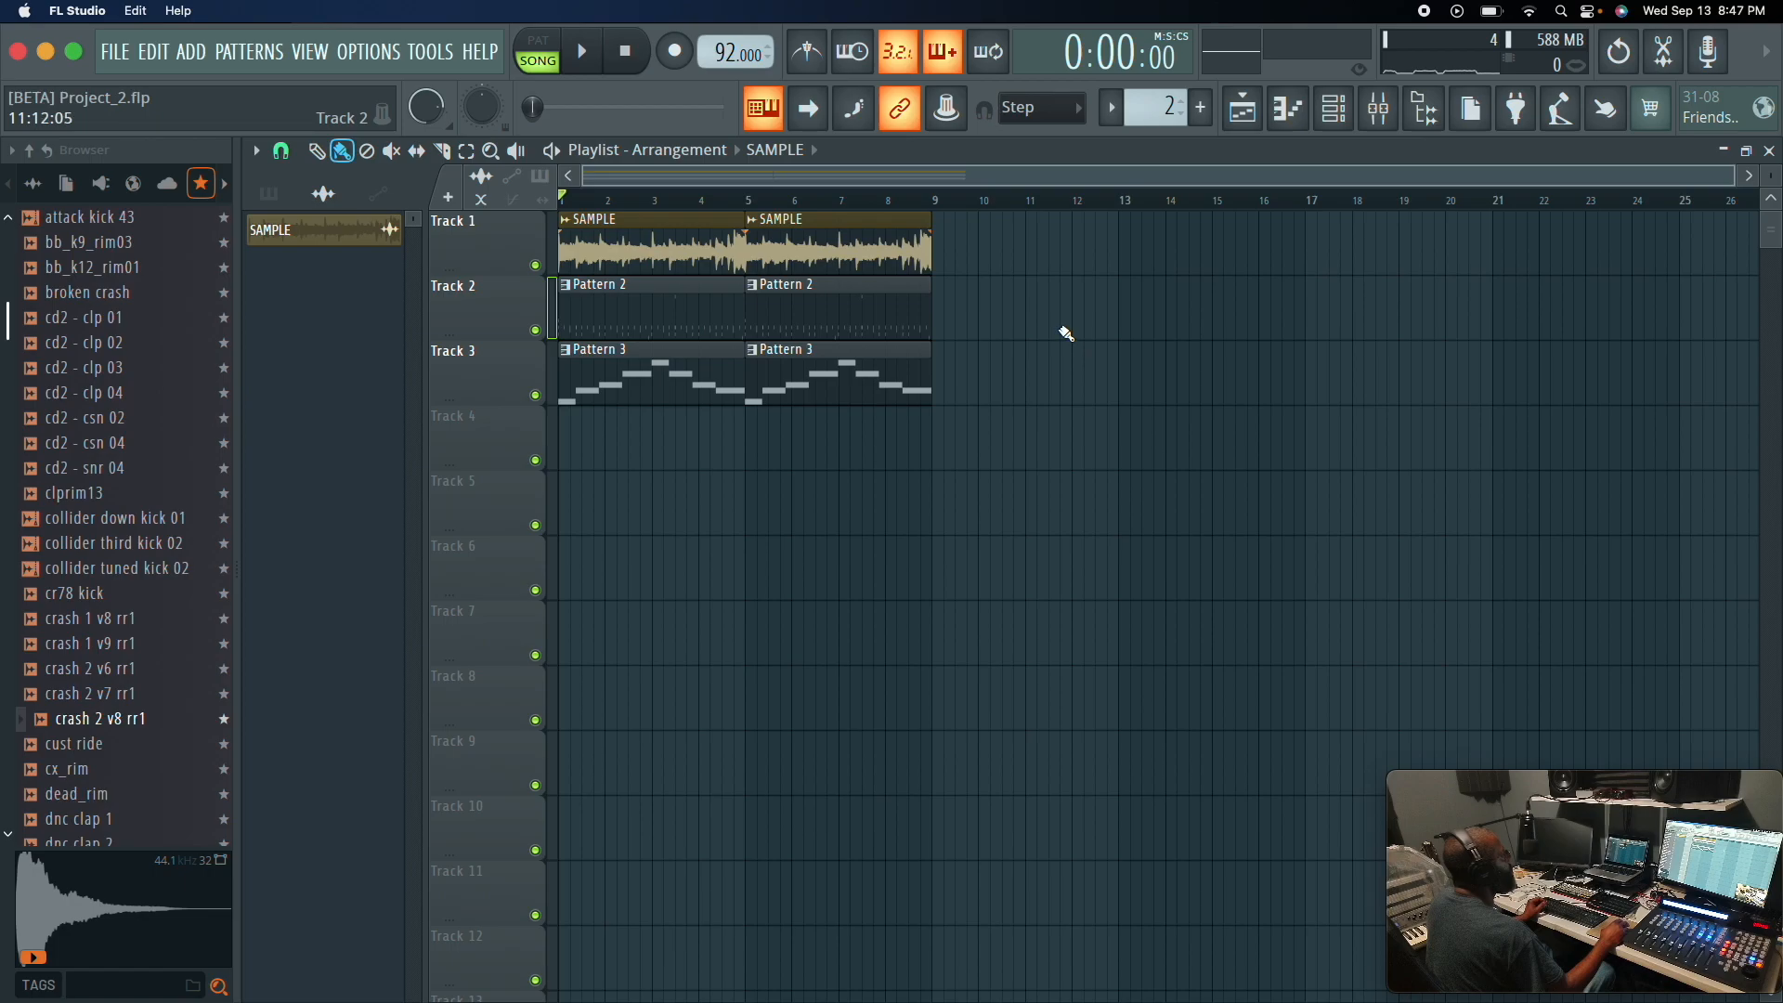
Play the arrangement from the start to listen to the finished mix, and stop playback.
key(space)
key(space)
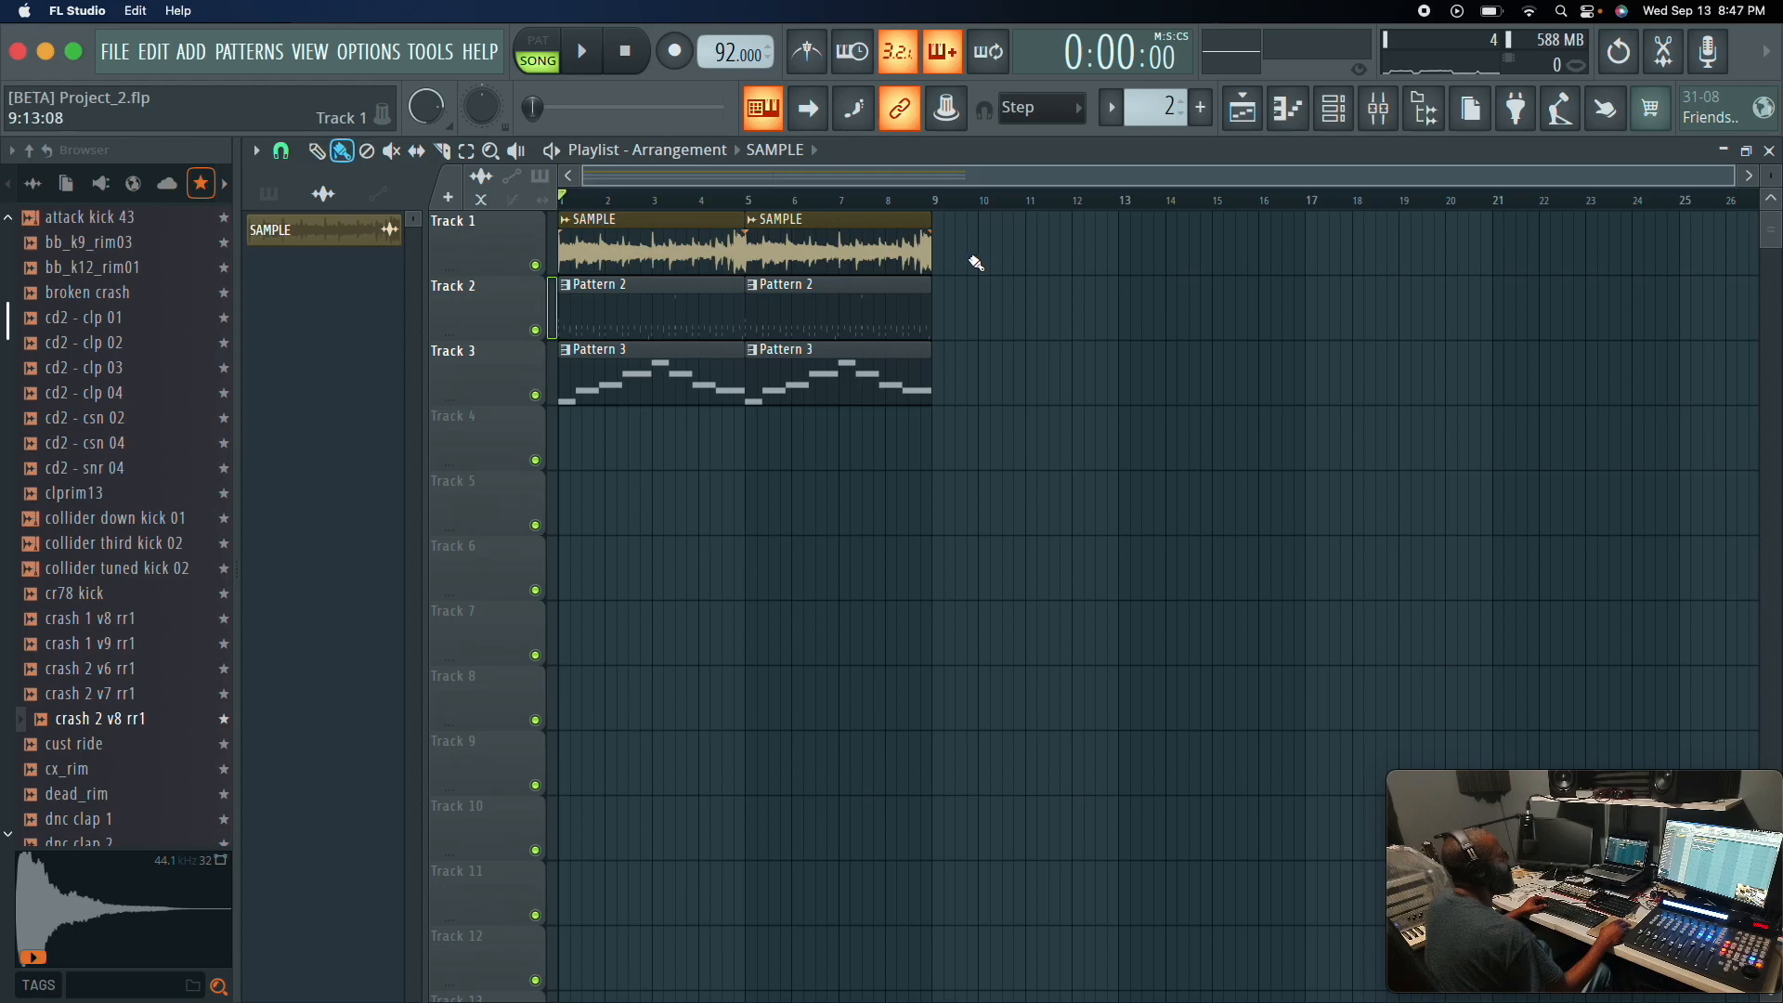
key(space)
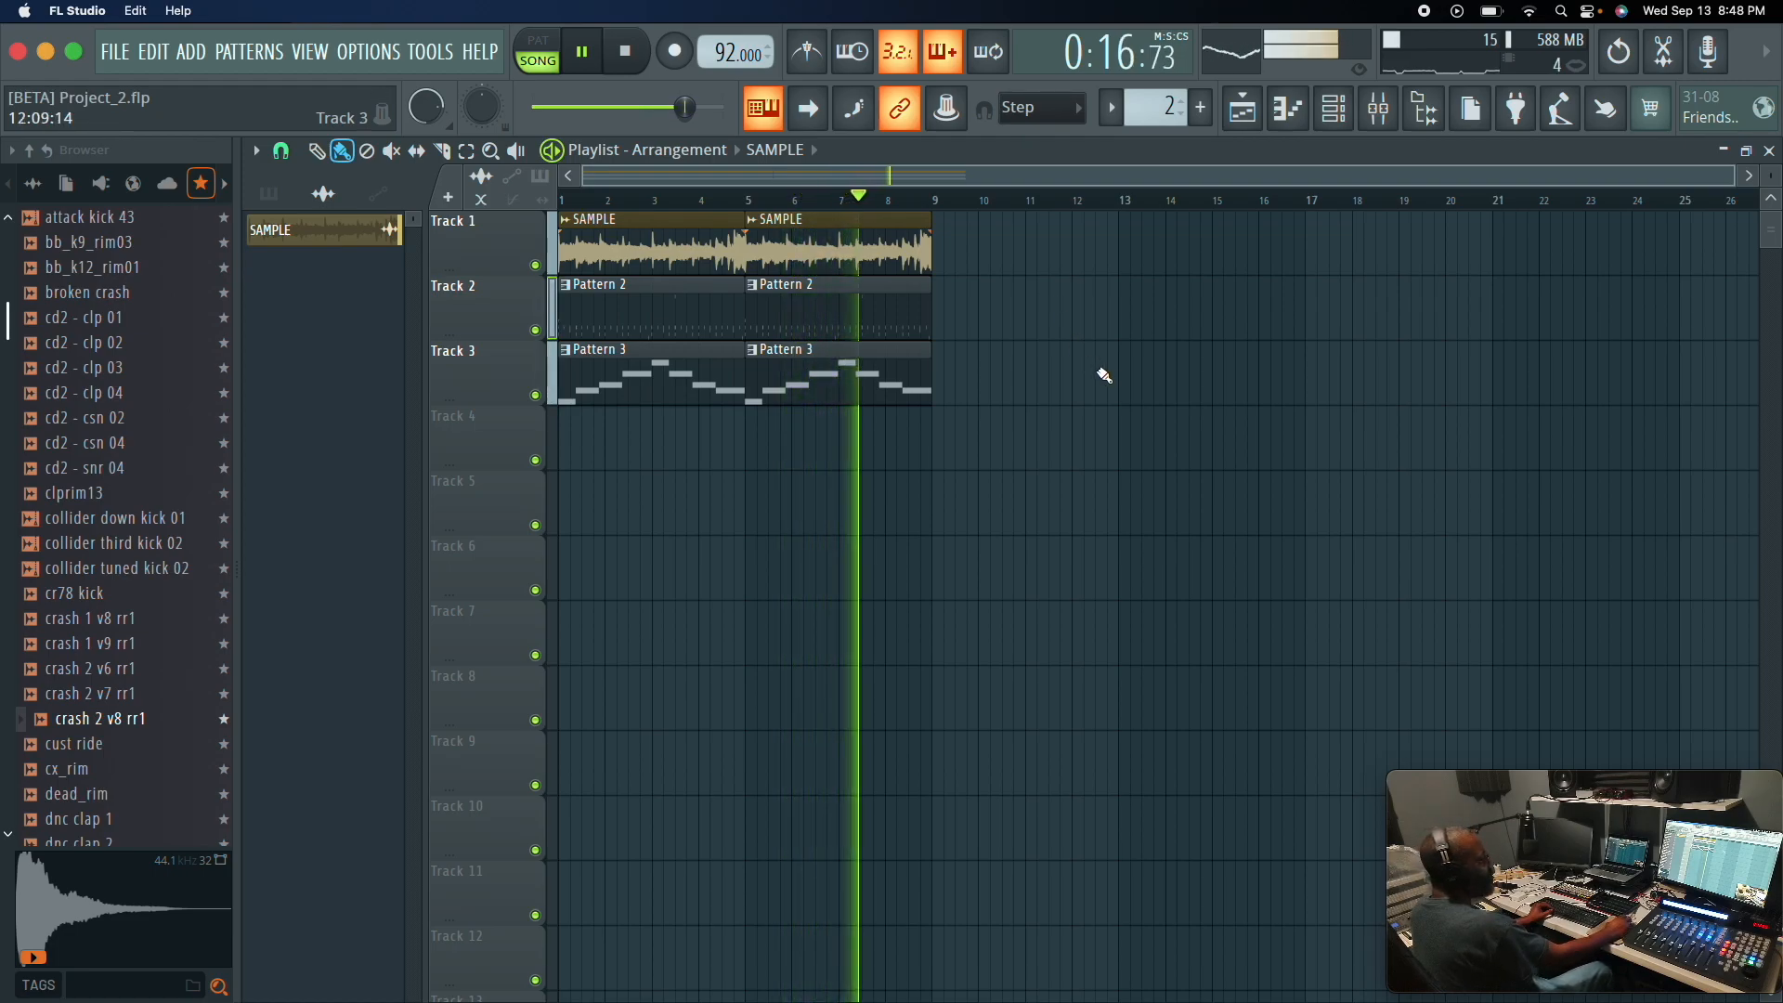
mouse_move(1474, 777)
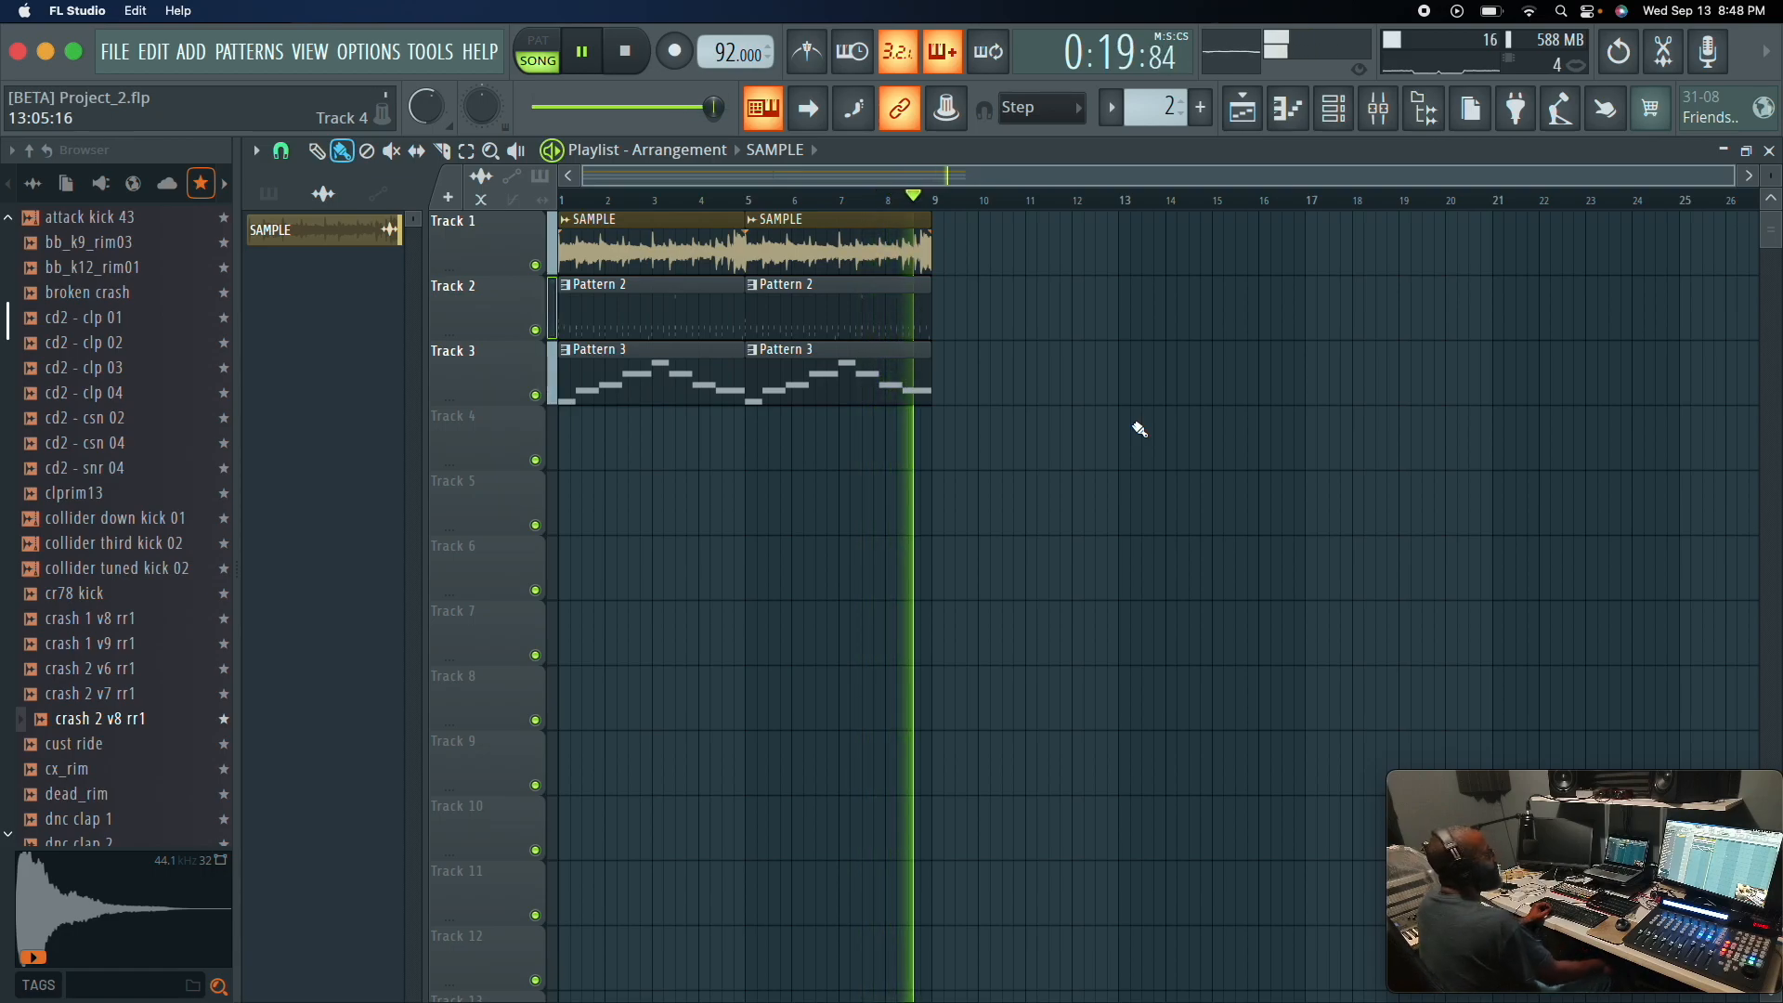
key(space)
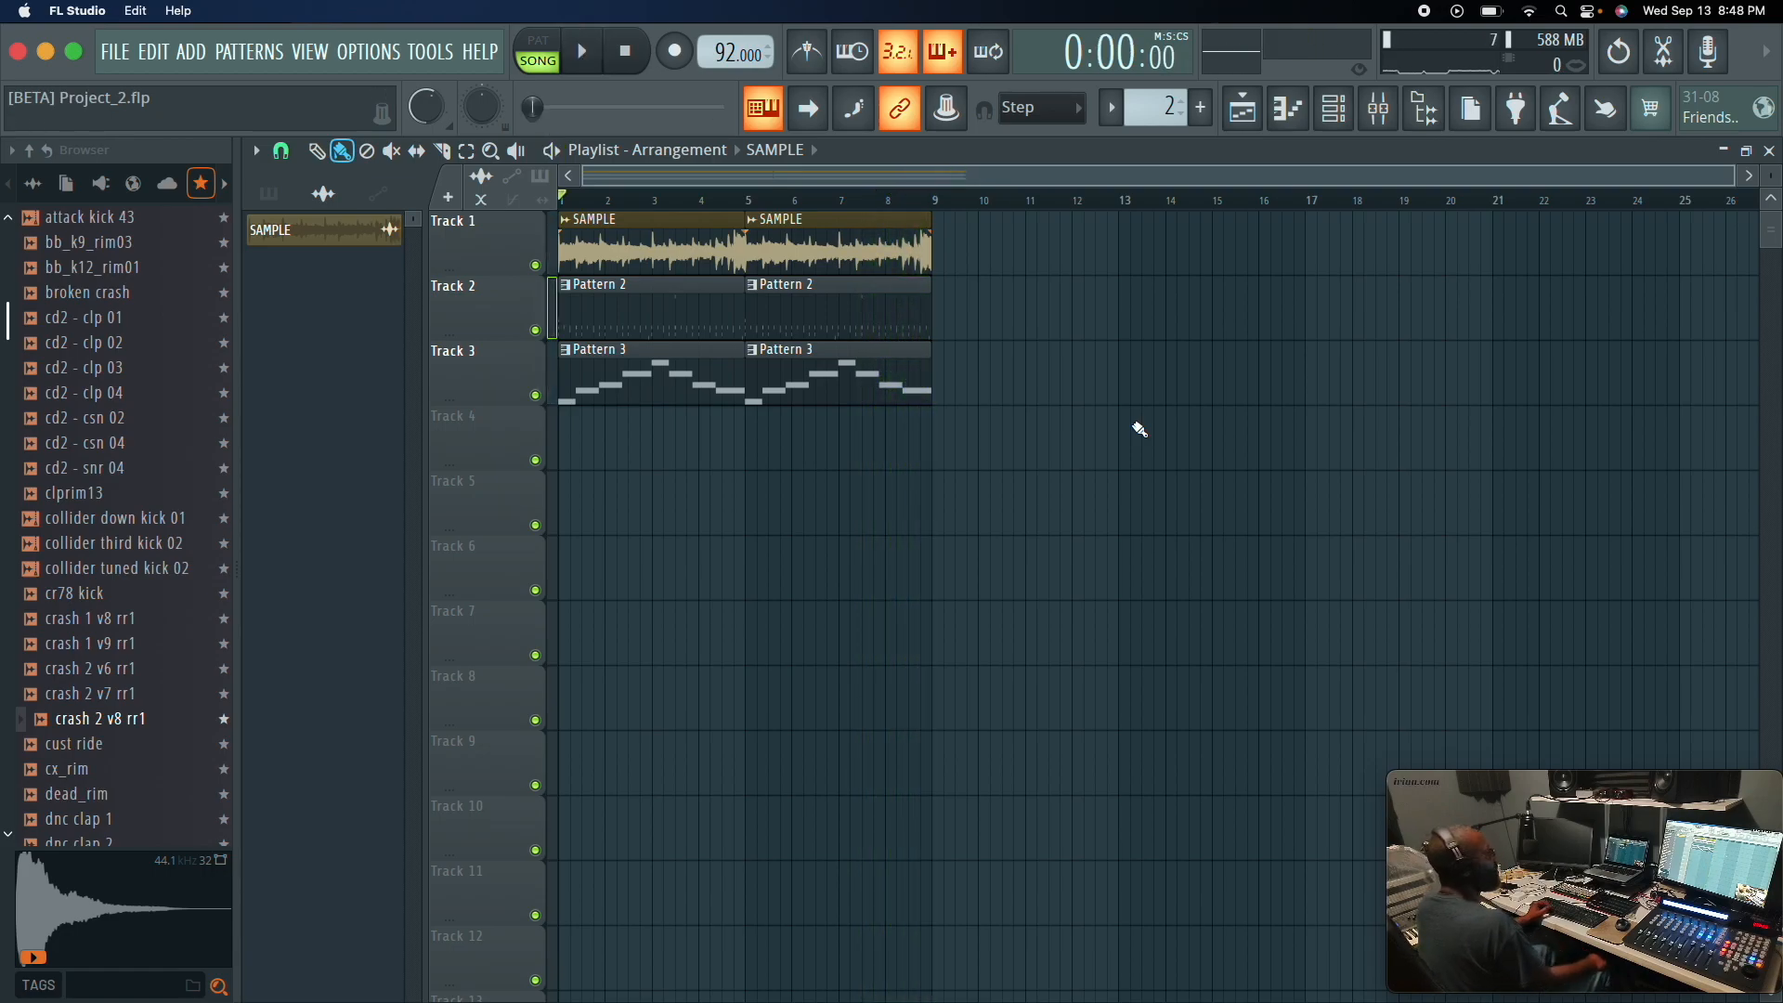